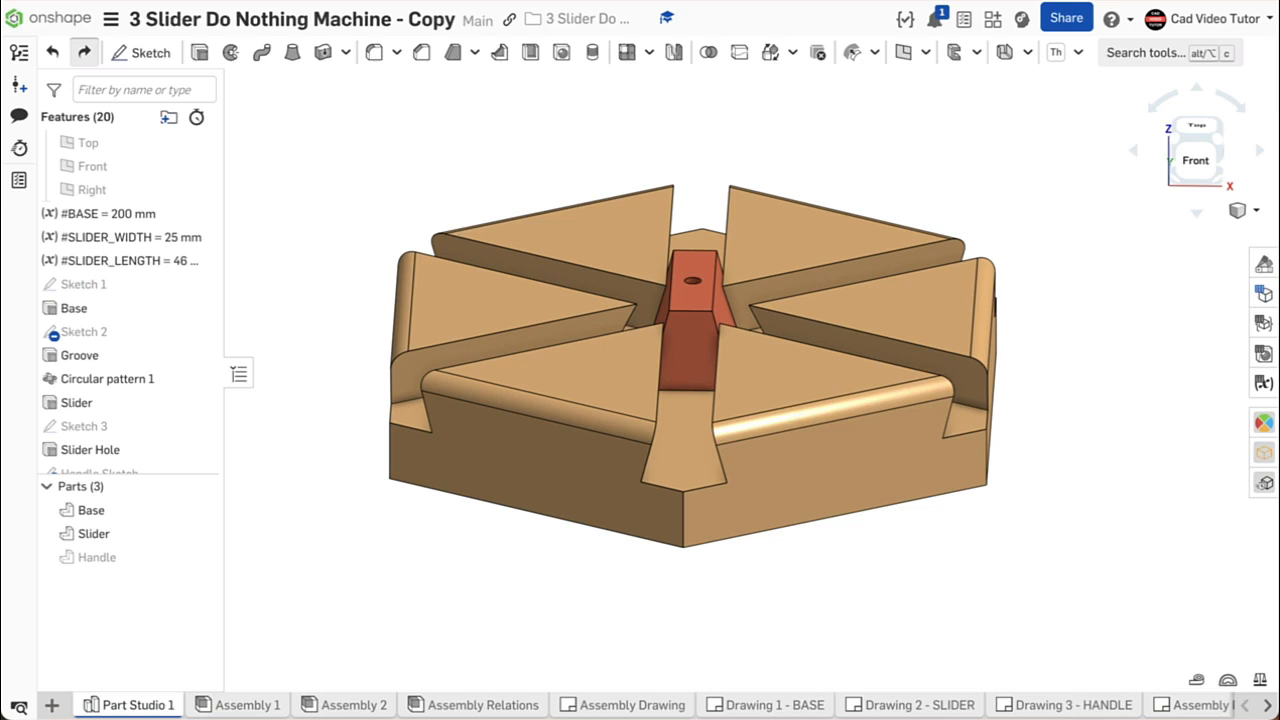
Redo the last change to bring back the handle and view the finished machine in isometric orientation
key("ctrl+y")
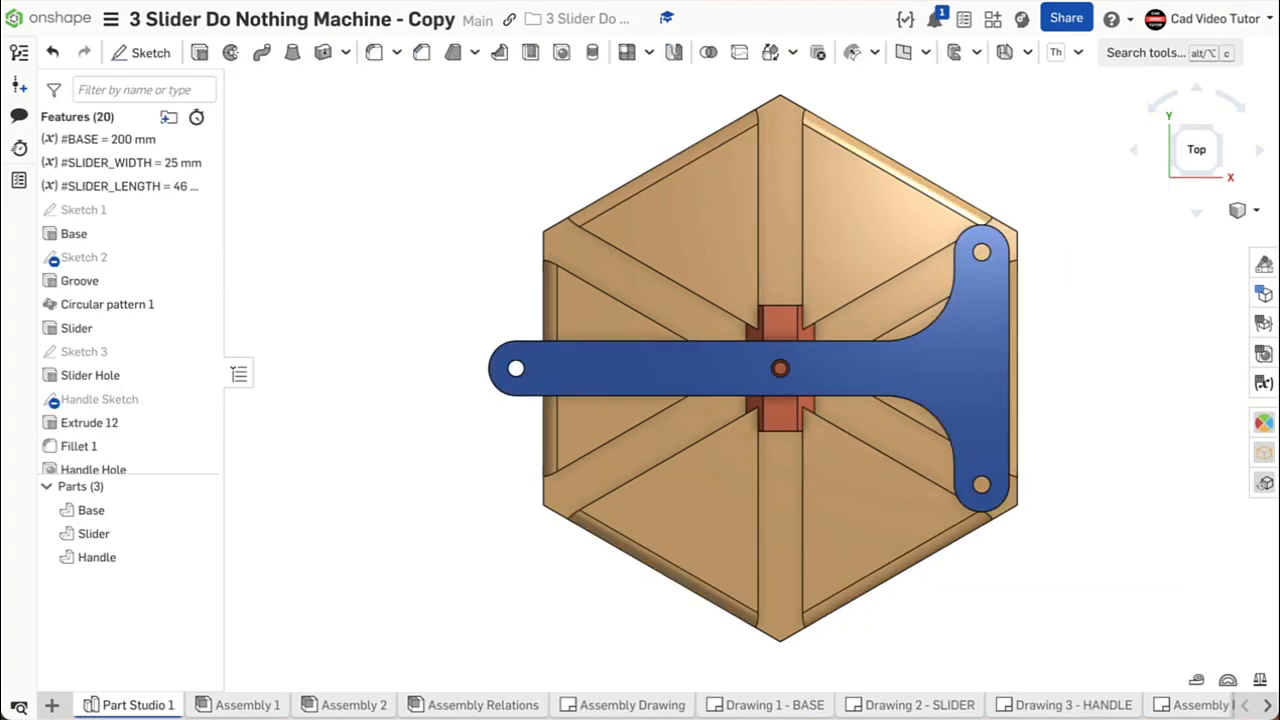
right_click(502, 130)
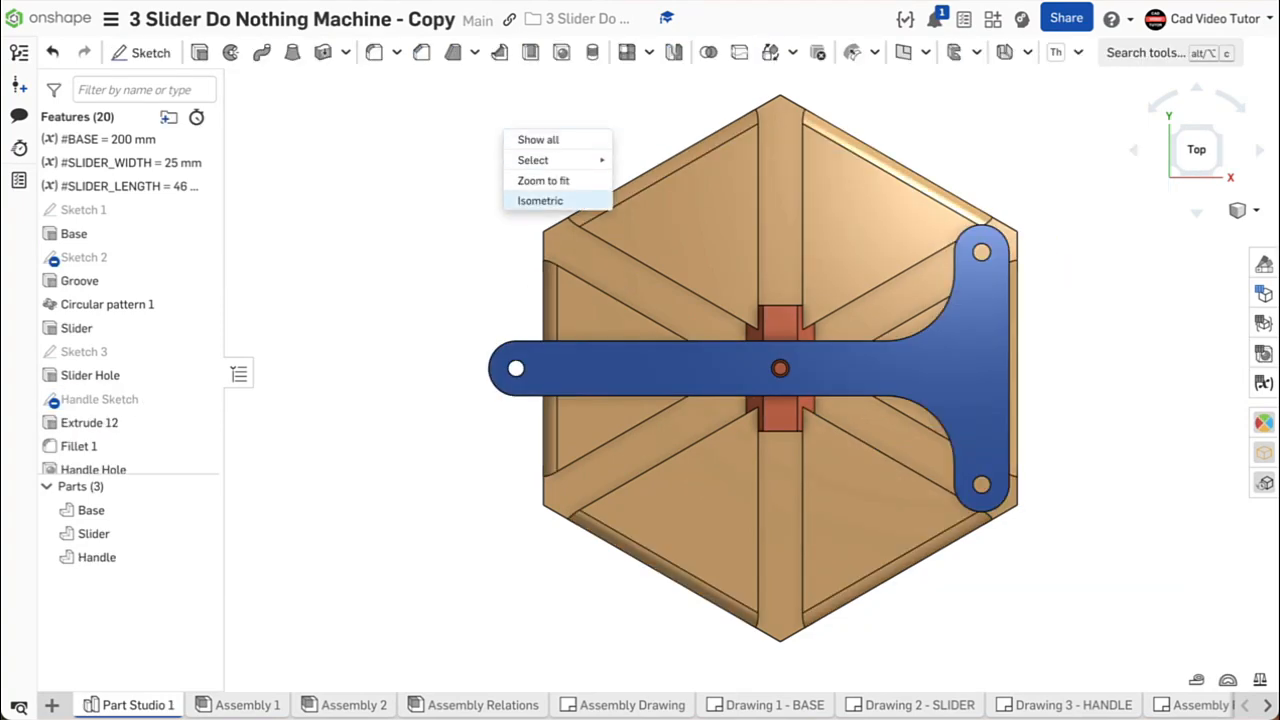
left_click(540, 201)
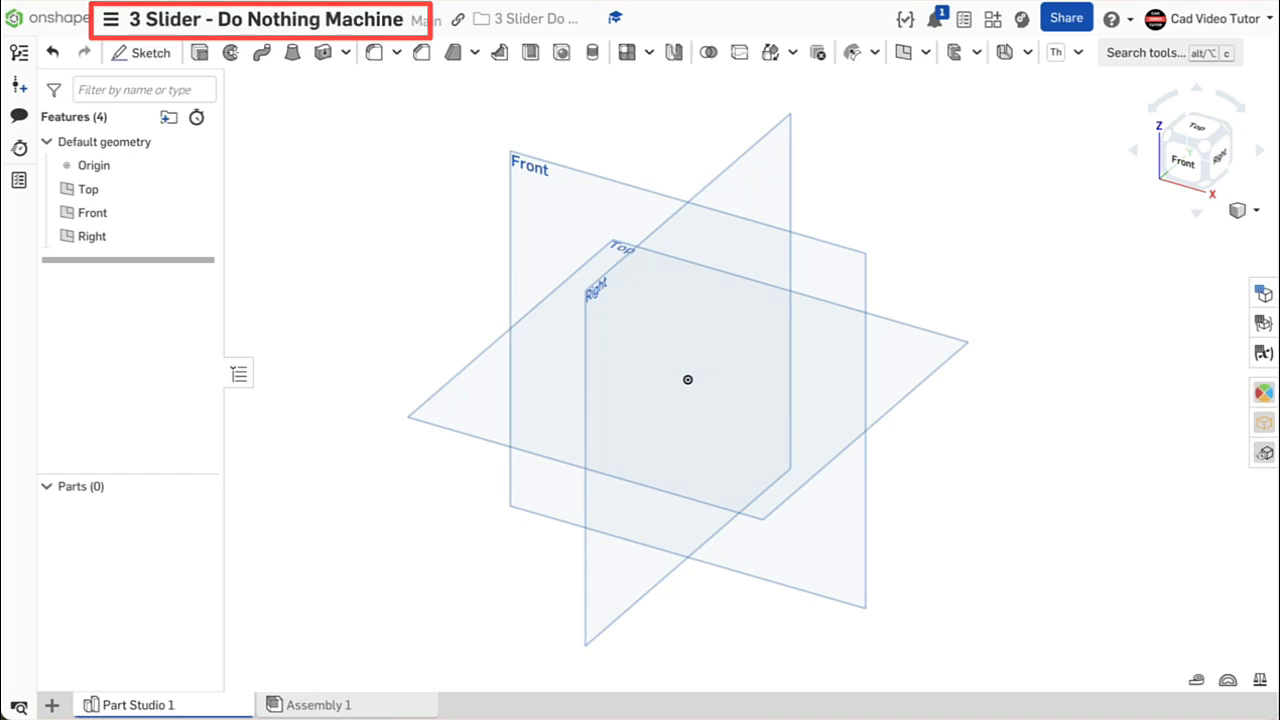
Check that the workspace units use Millimeter as the default length unit
left_click(111, 19)
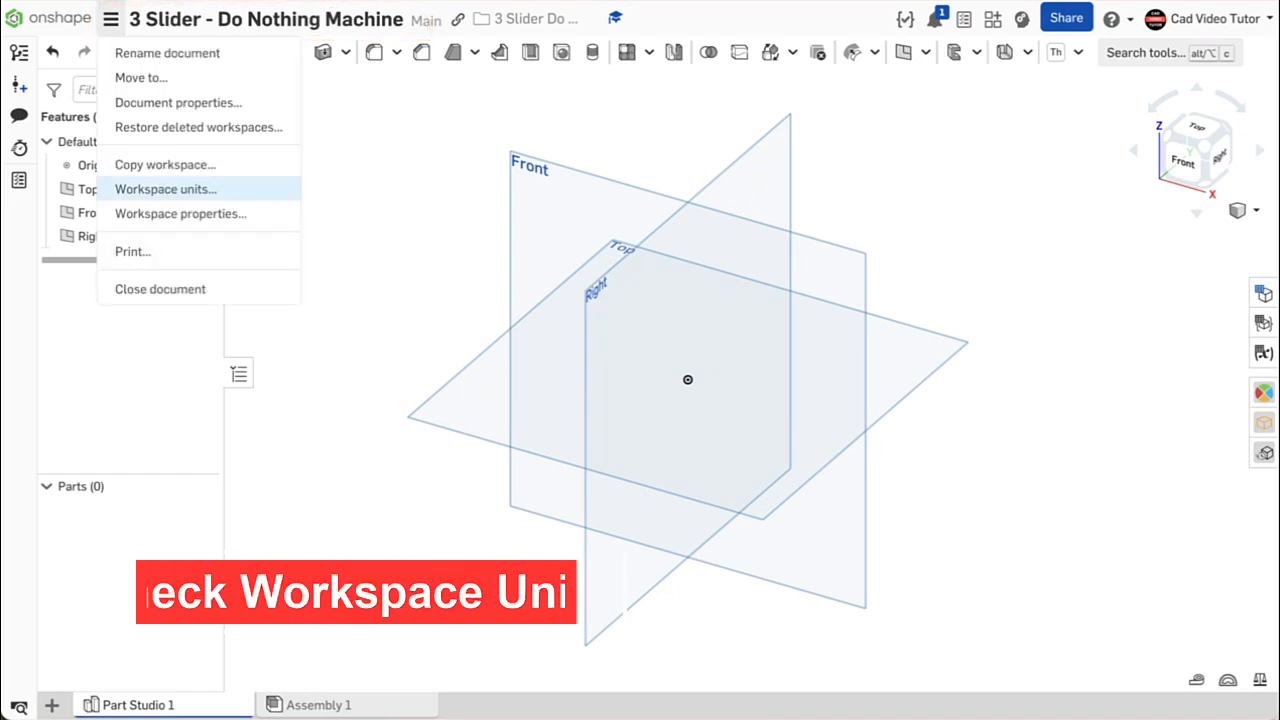
left_click(165, 189)
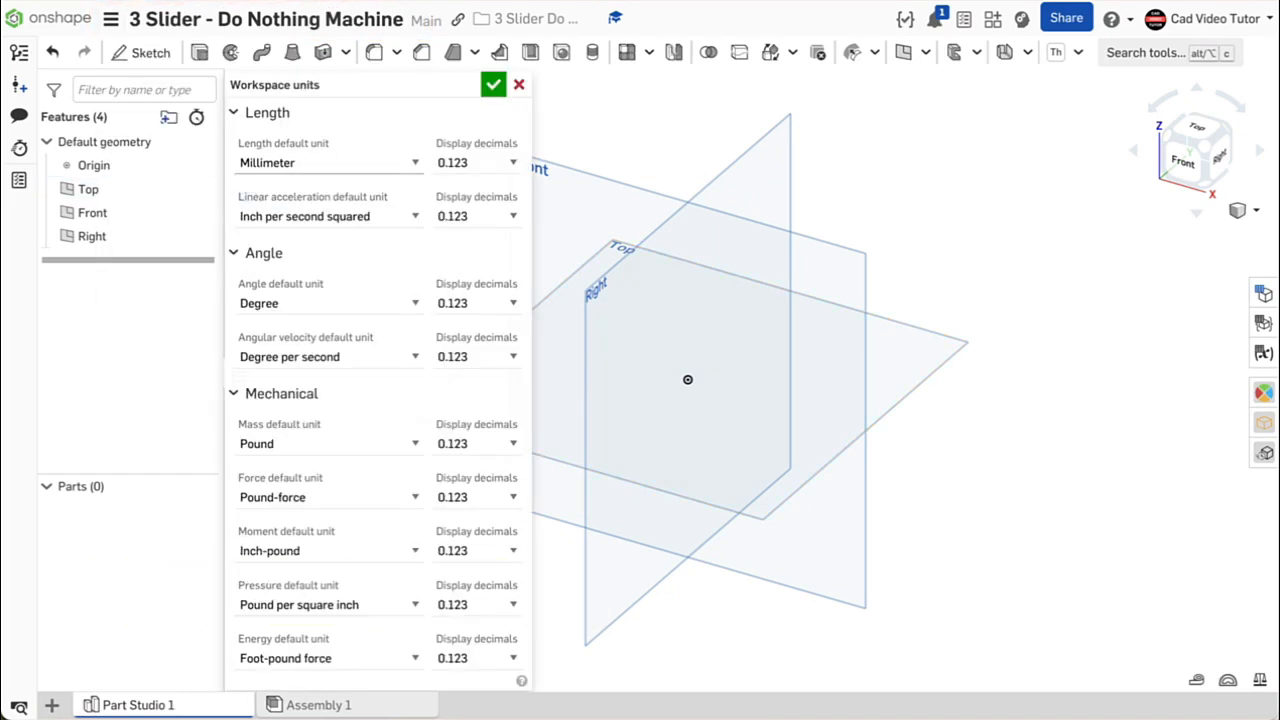
left_click(330, 163)
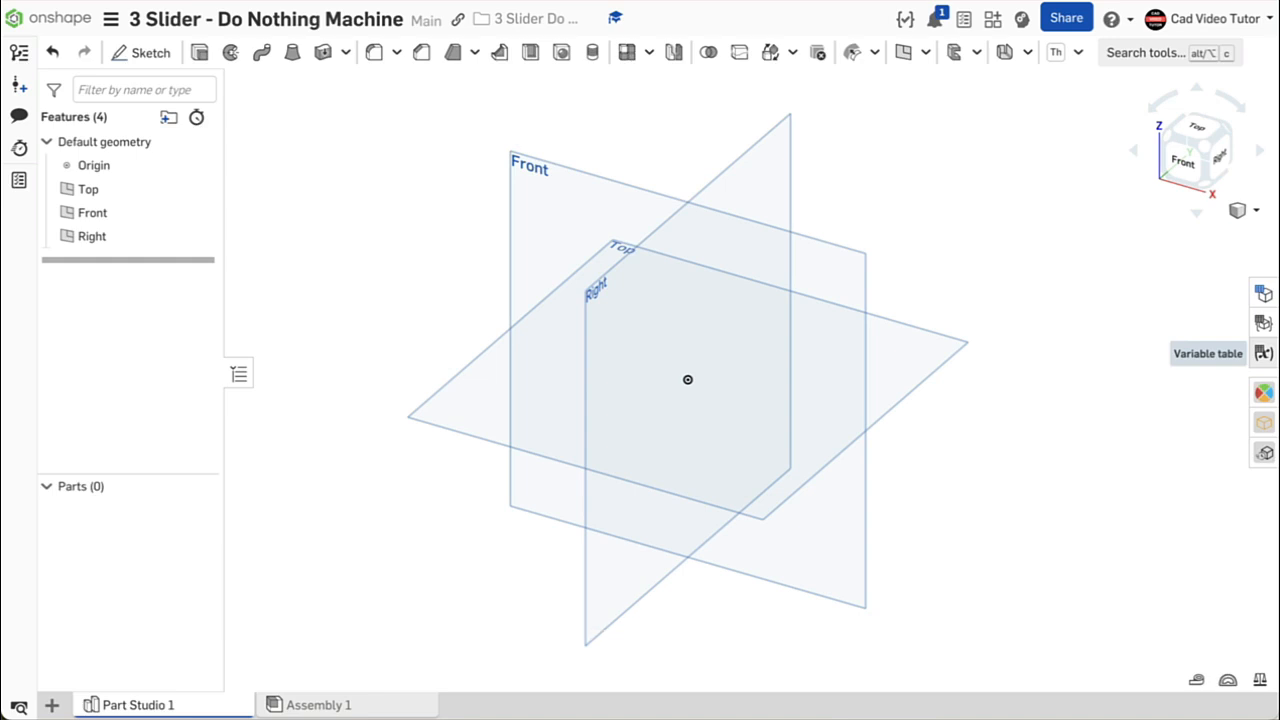
Define the length variables BASE = 200 mm, SLIDER_WIDTH = 25 mm and SLIDER_LENGTH = 46 mm in the variable table
left_click(1263, 353)
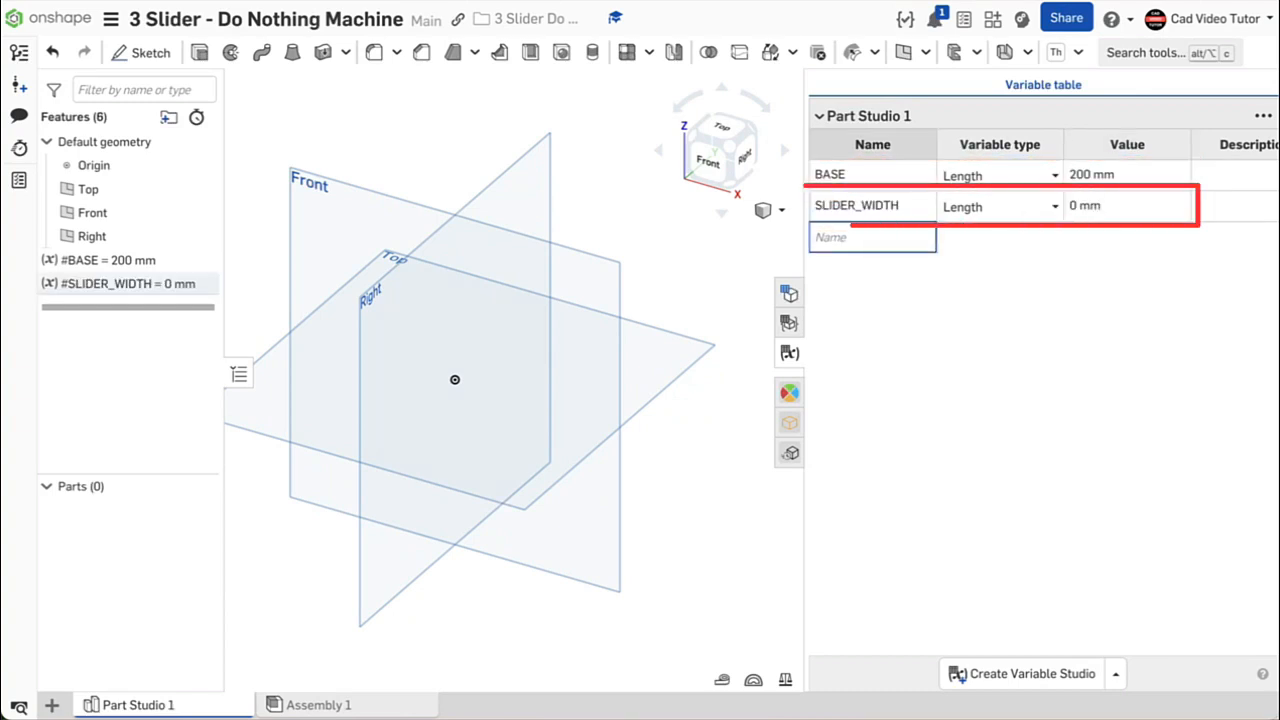
left_click(1127, 206)
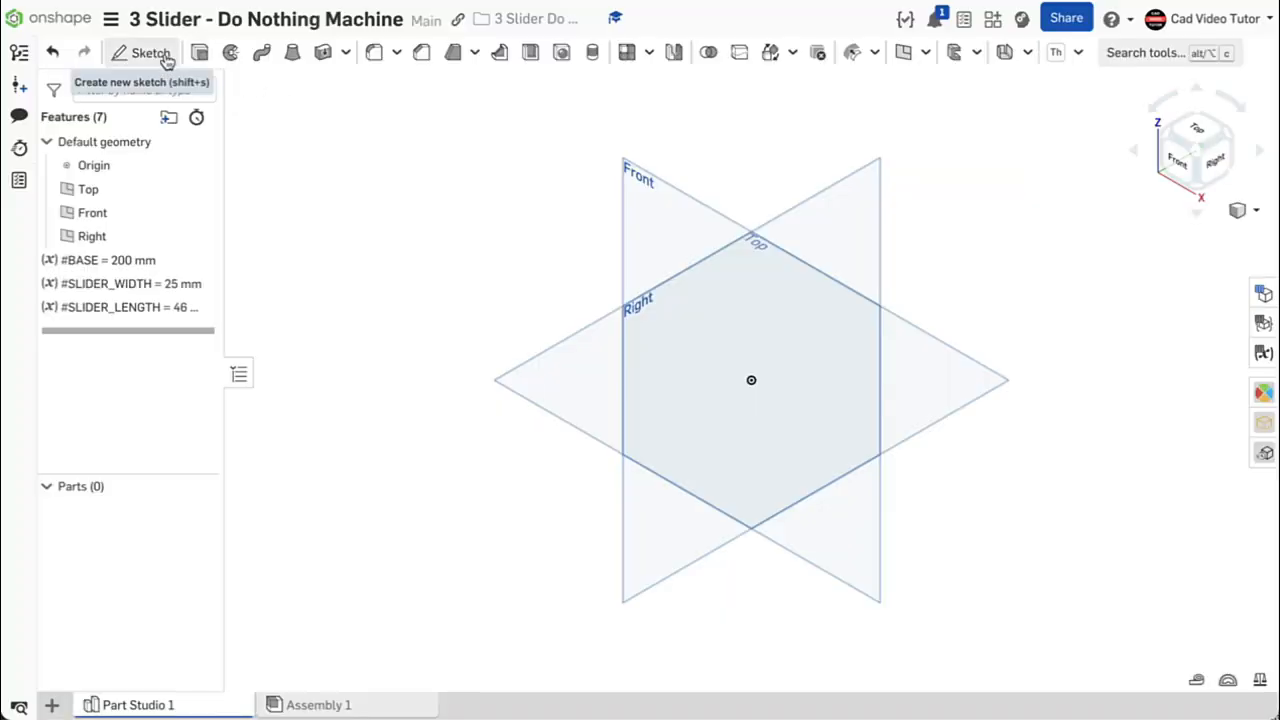
Start a sketch on the Top plane and hide the default planes
left_click(163, 57)
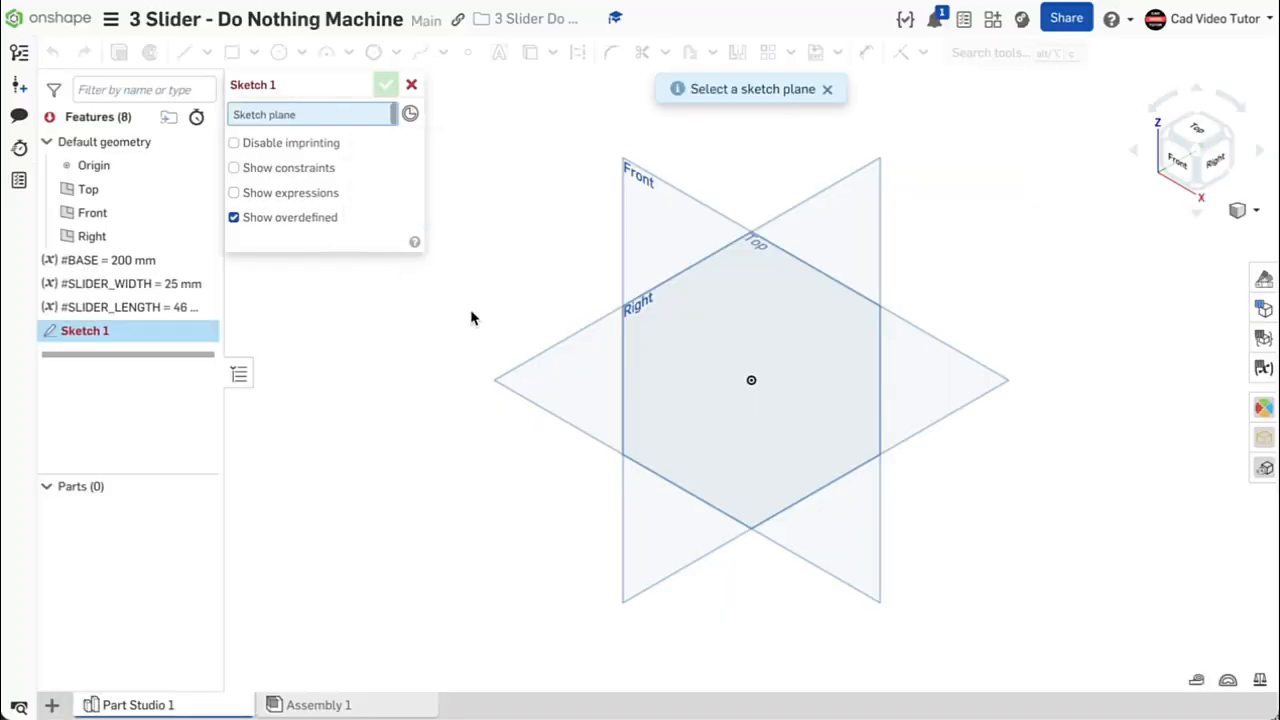
left_click(604, 369)
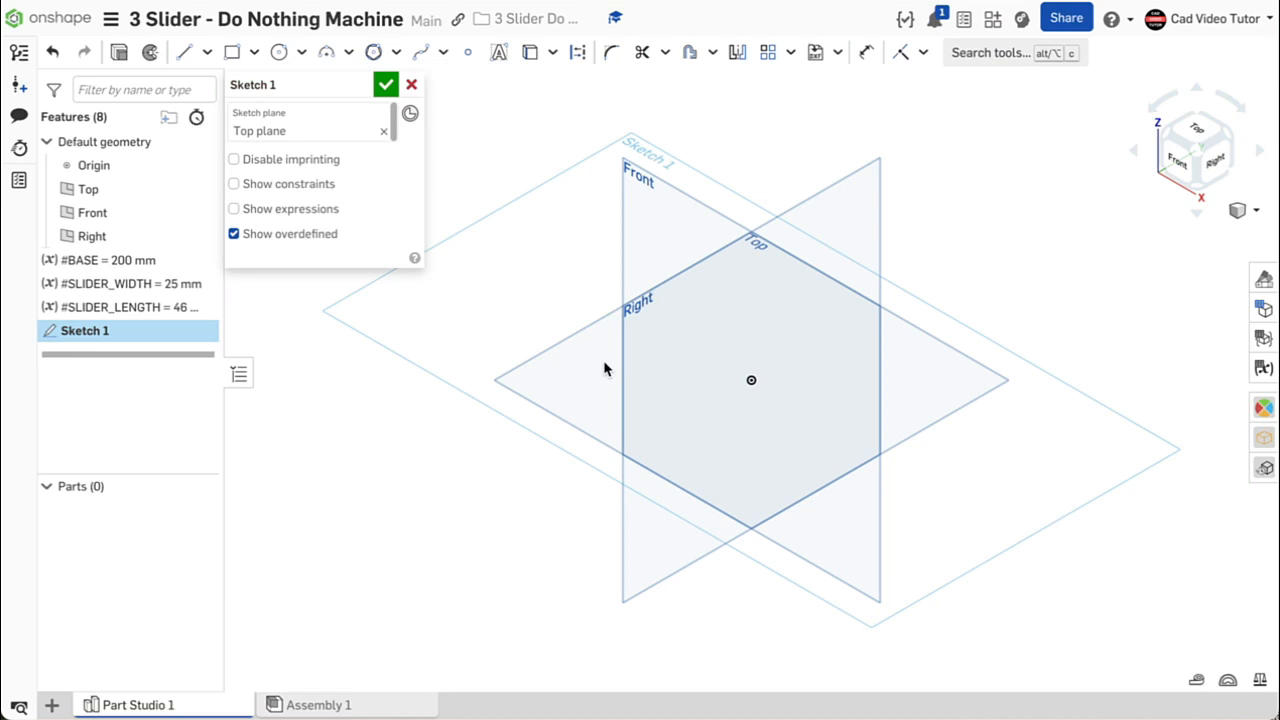
key("n")
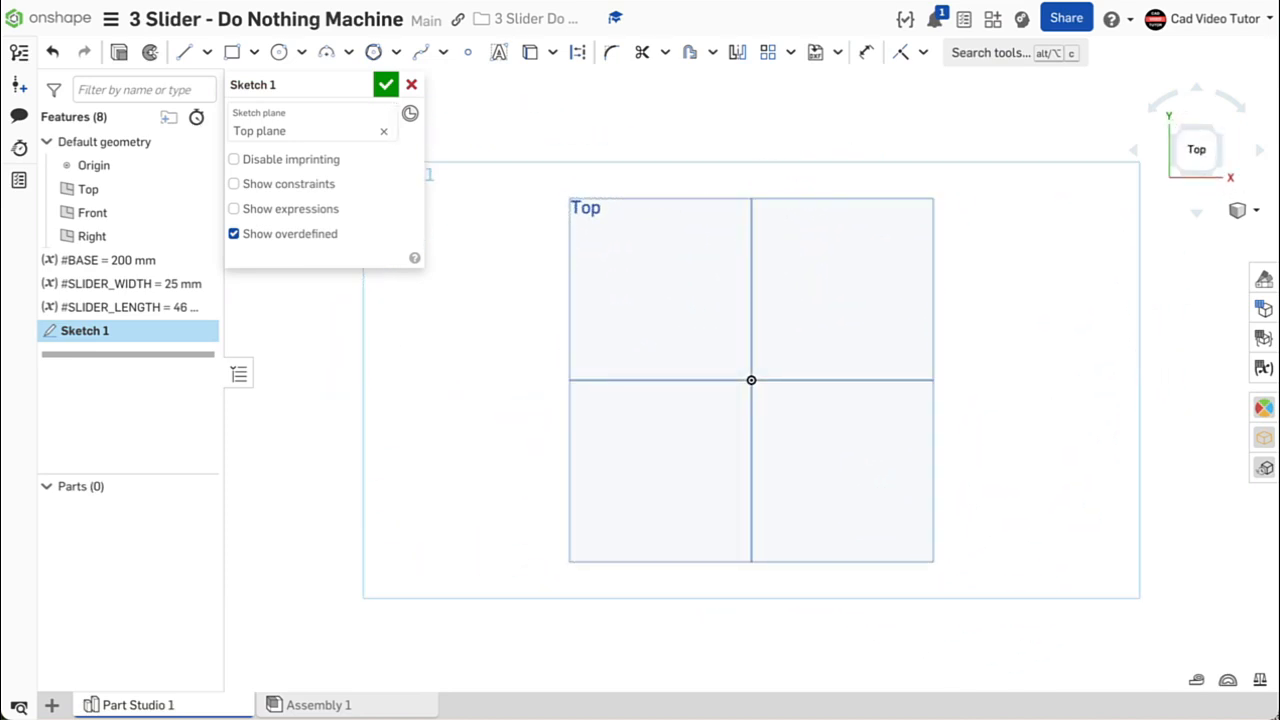
key("p")
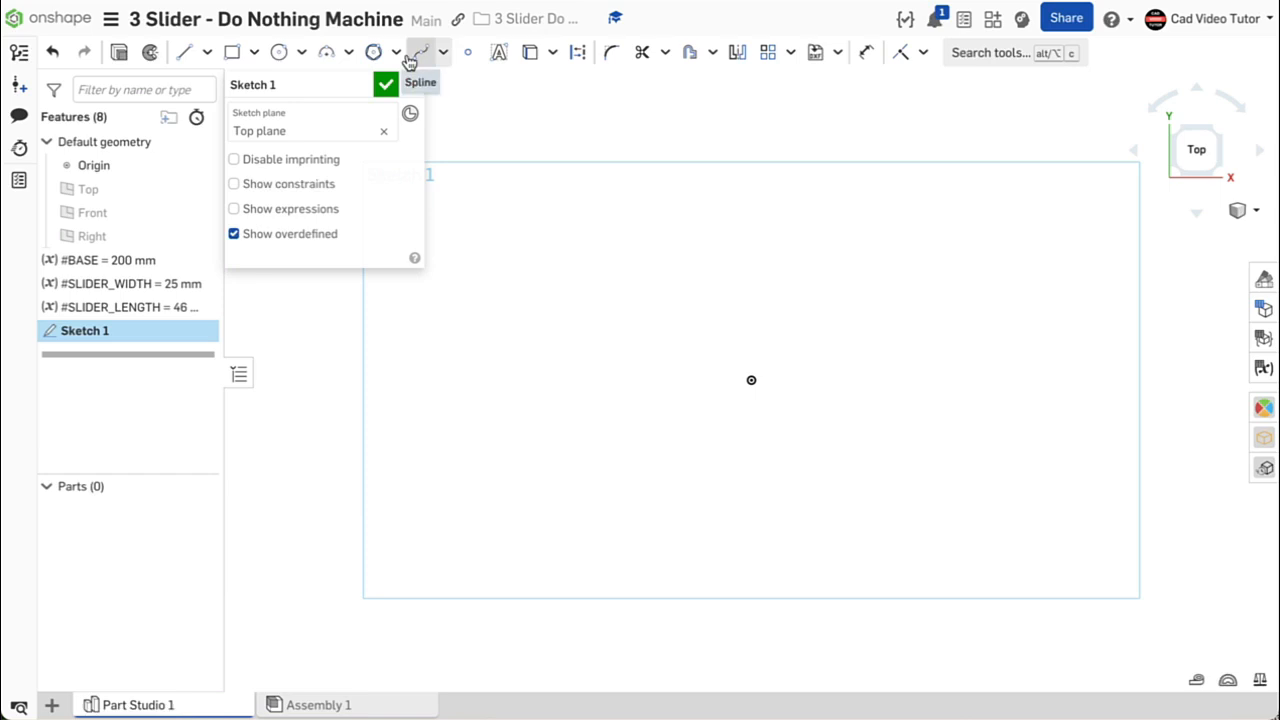
Draw a six-sided circumscribed polygon centred on the origin, about 124 mm in circle diameter, with a vertex straight above the origin
left_click(395, 56)
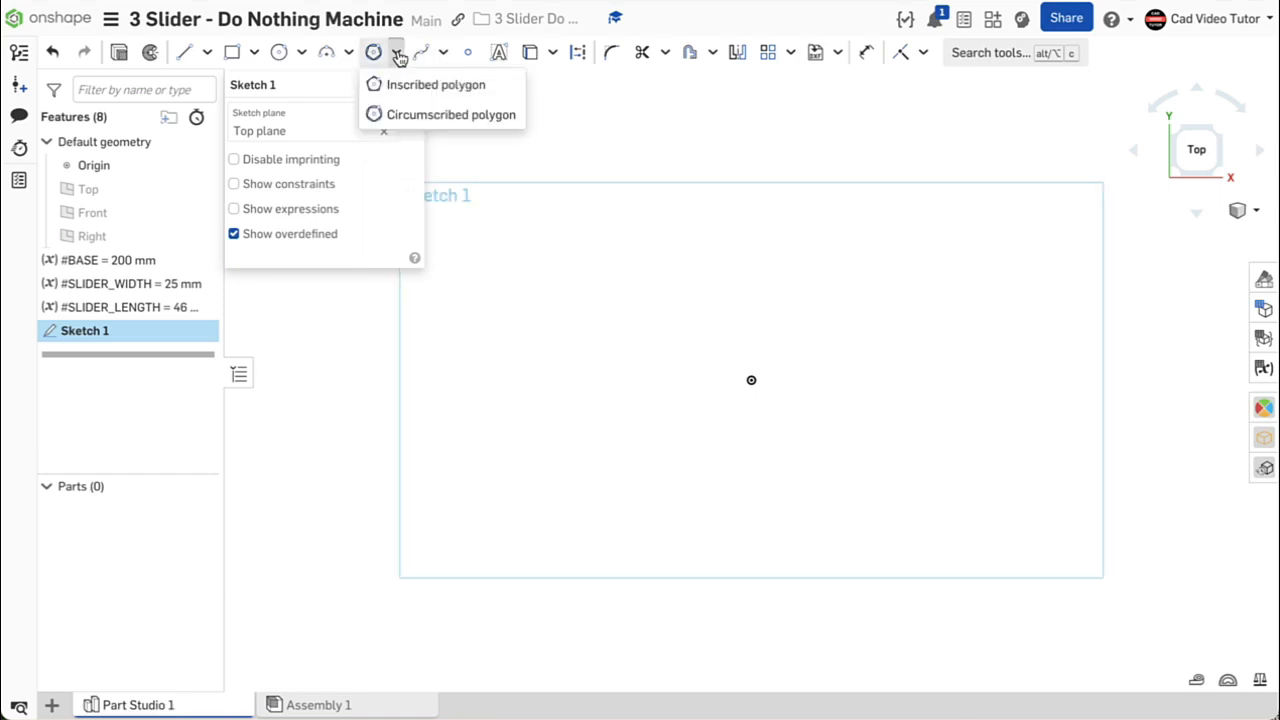
left_click(414, 118)
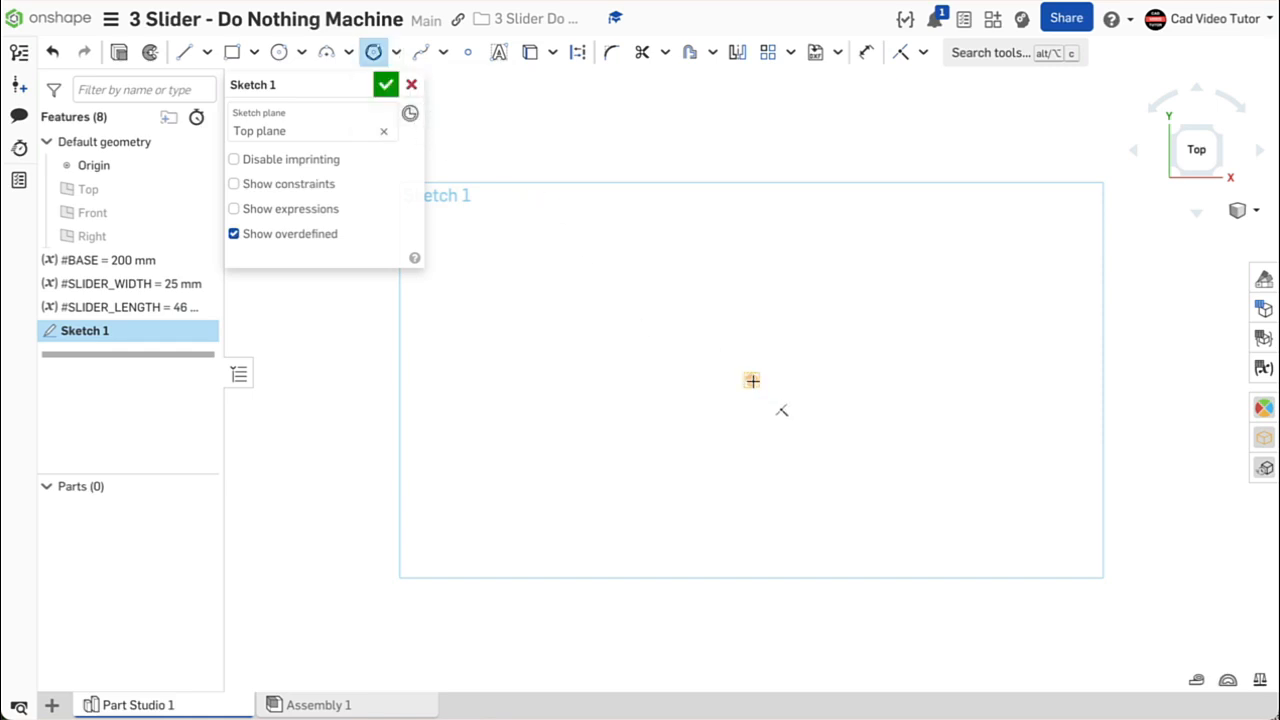
left_click(752, 380)
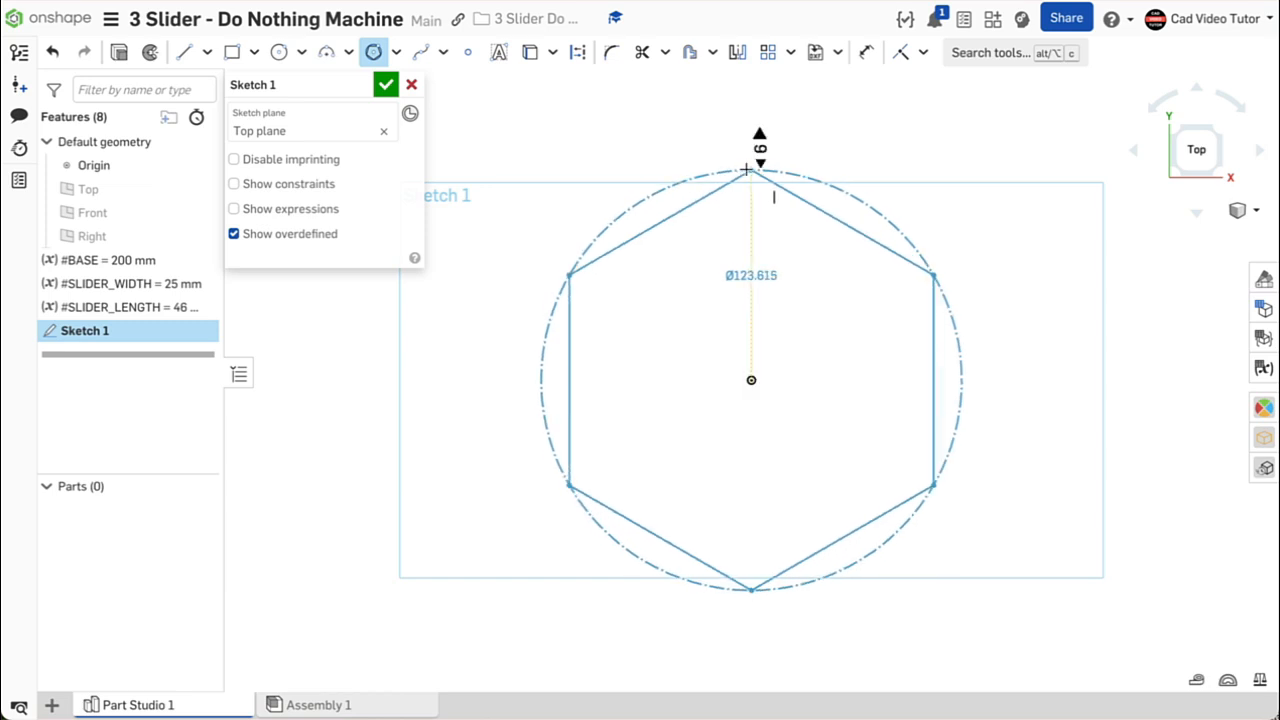
scroll(746, 152, "up", 1)
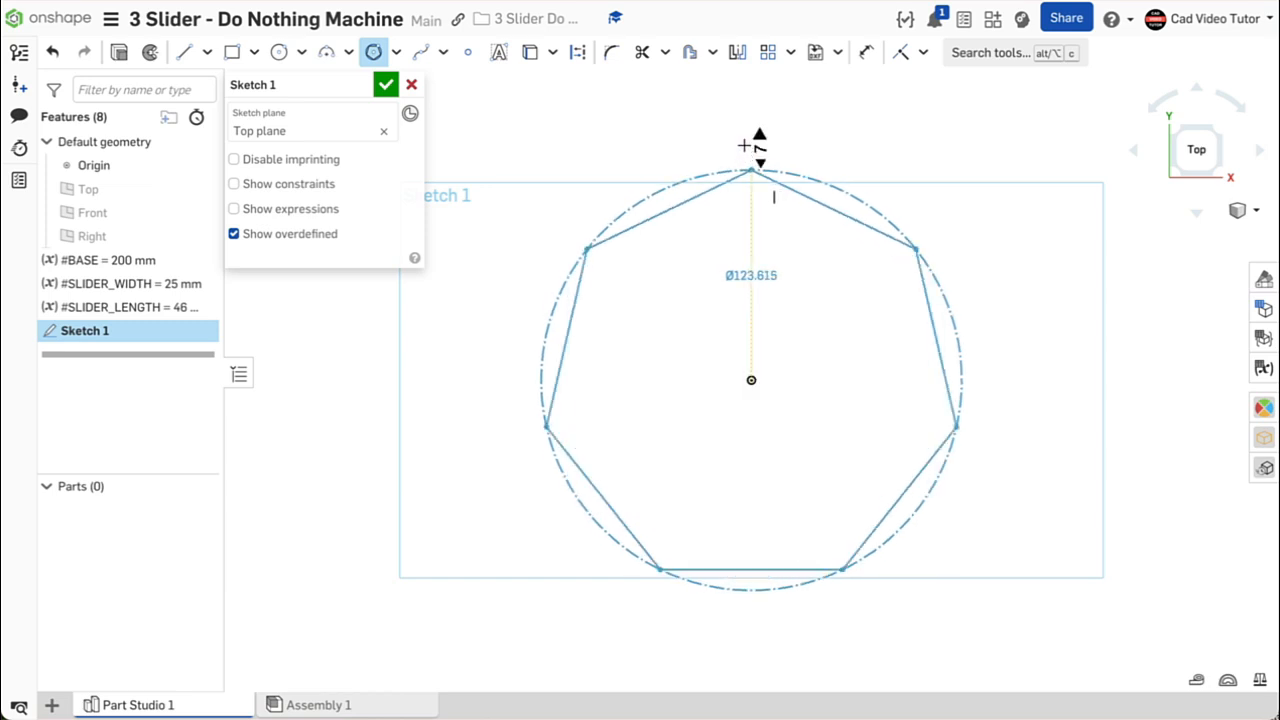
scroll(744, 155, "down", 1)
left_click(742, 162)
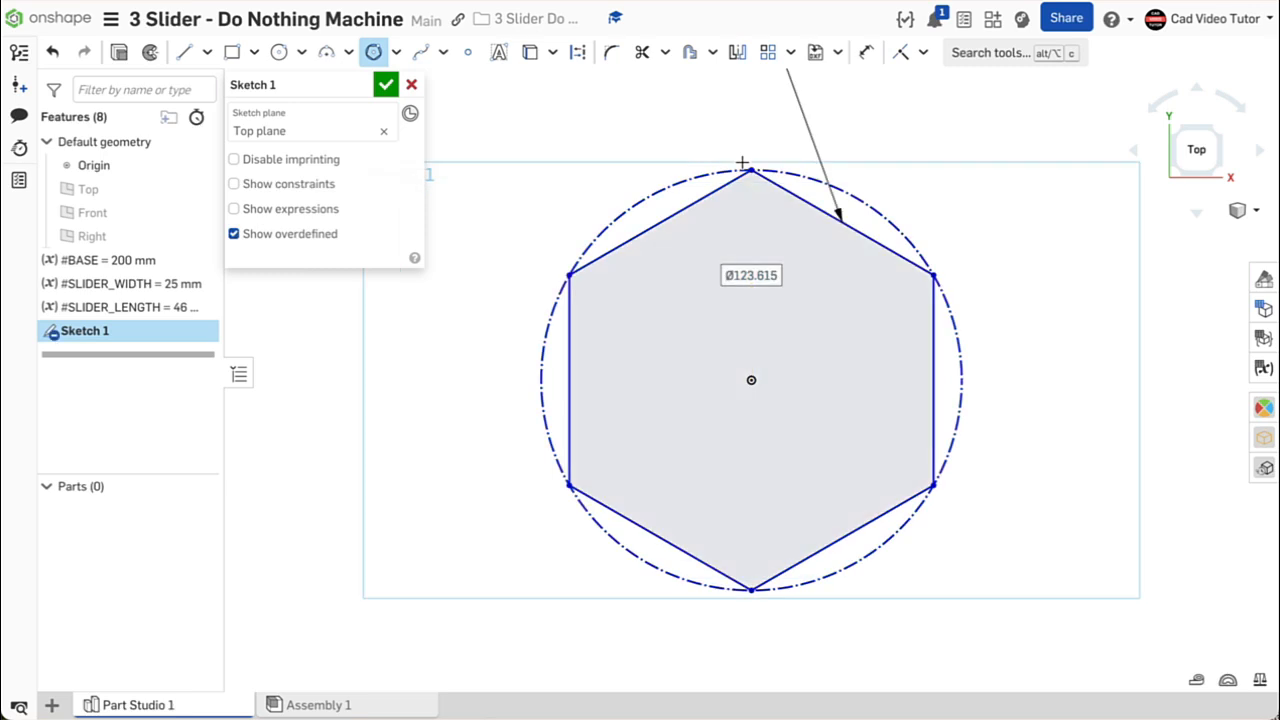
Dimension the hexagon's construction circle diameter with the #BASE variable and finish the sketch
left_click(867, 54)
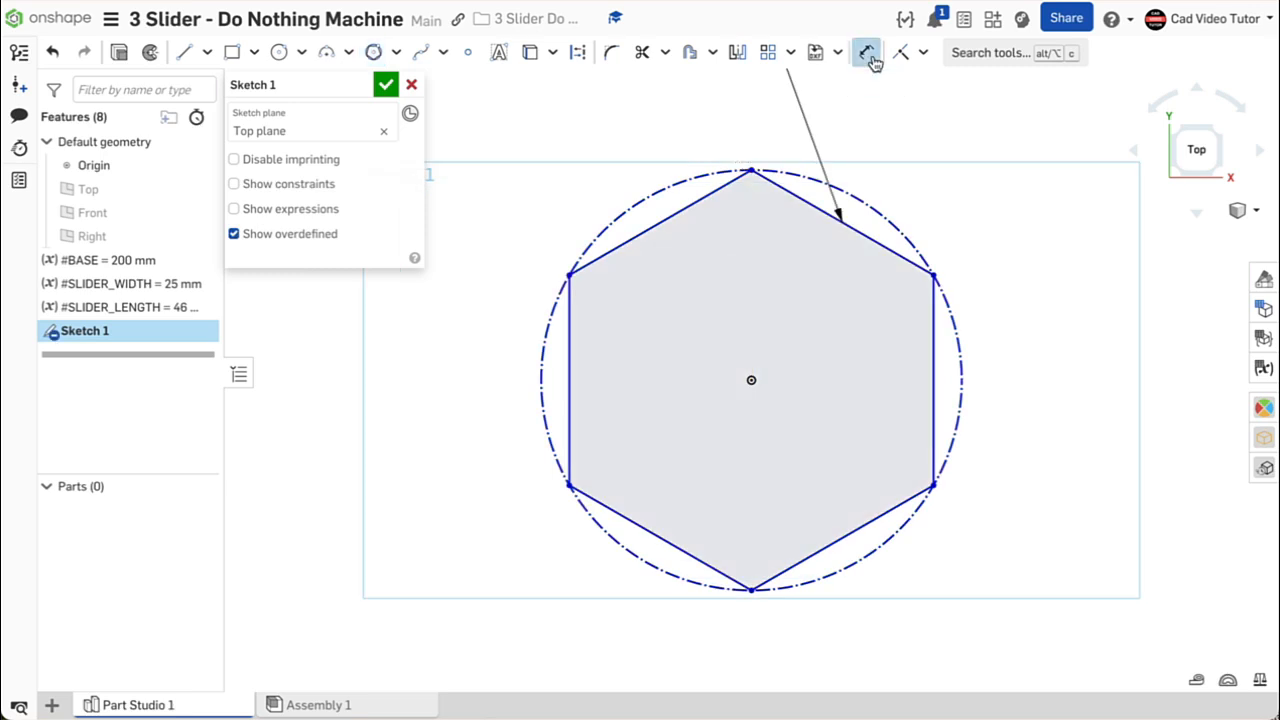
left_click(888, 220)
left_click(960, 158)
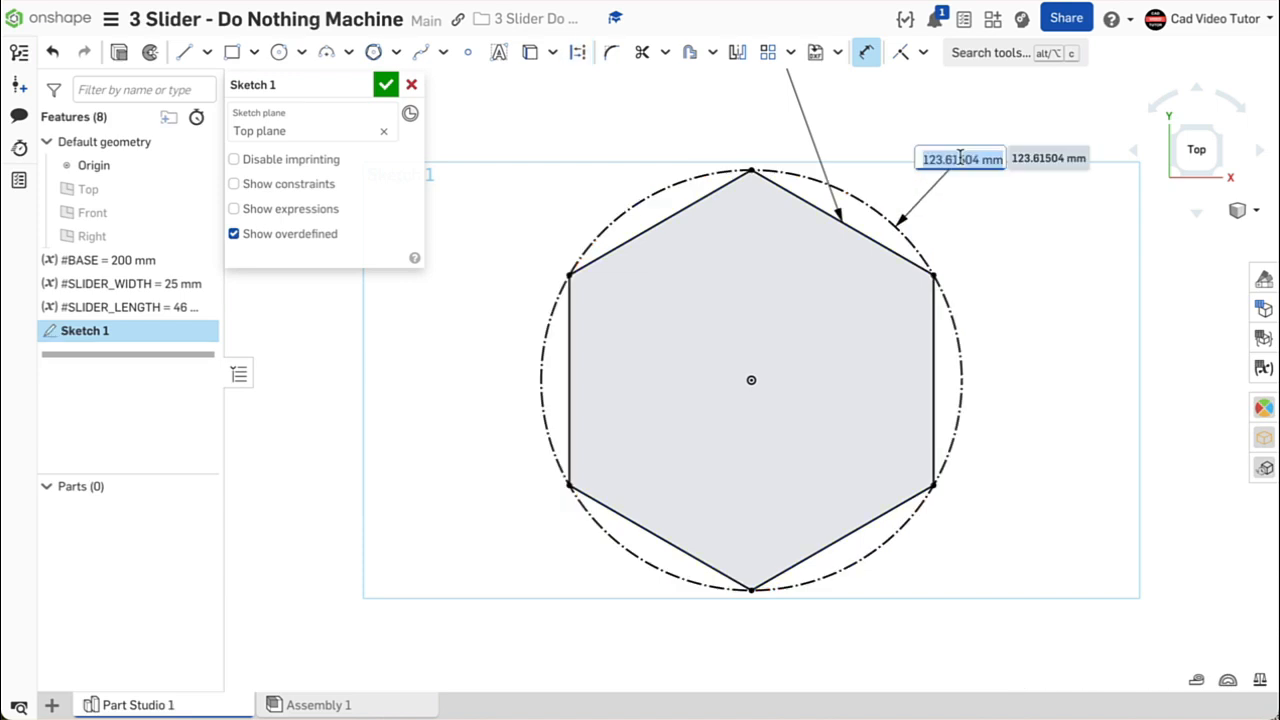
type("#")
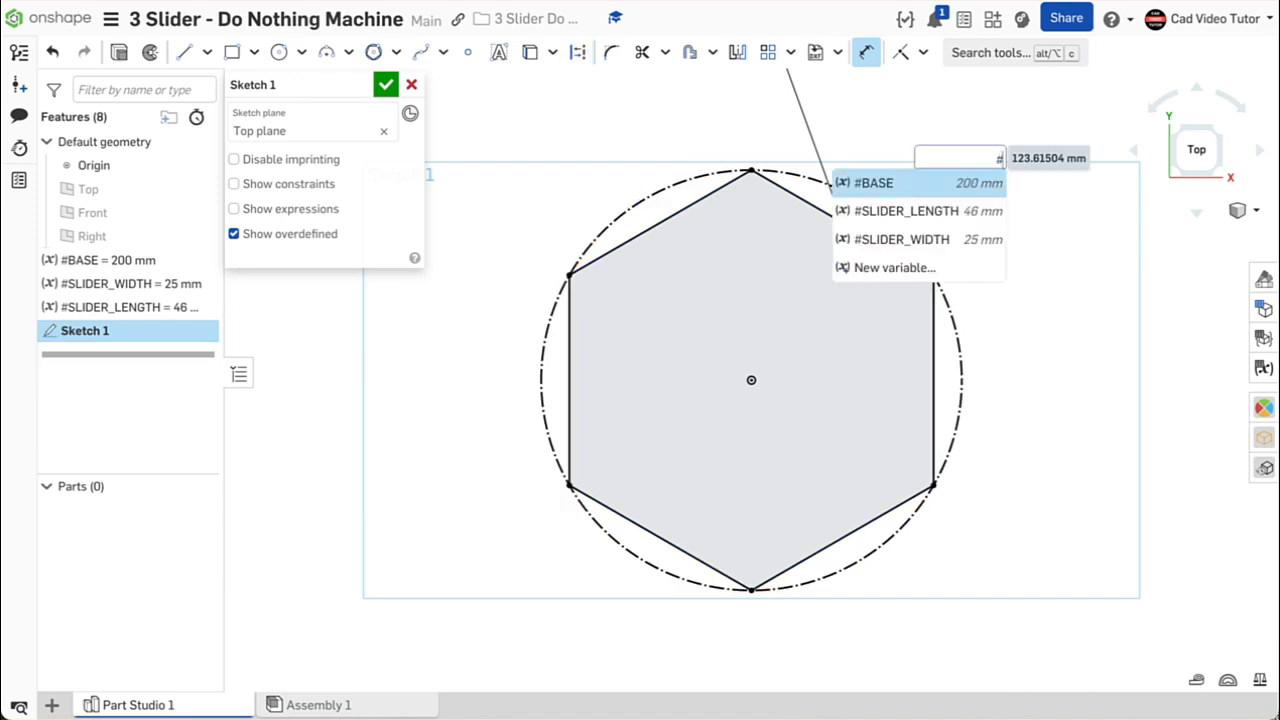
left_click(957, 185)
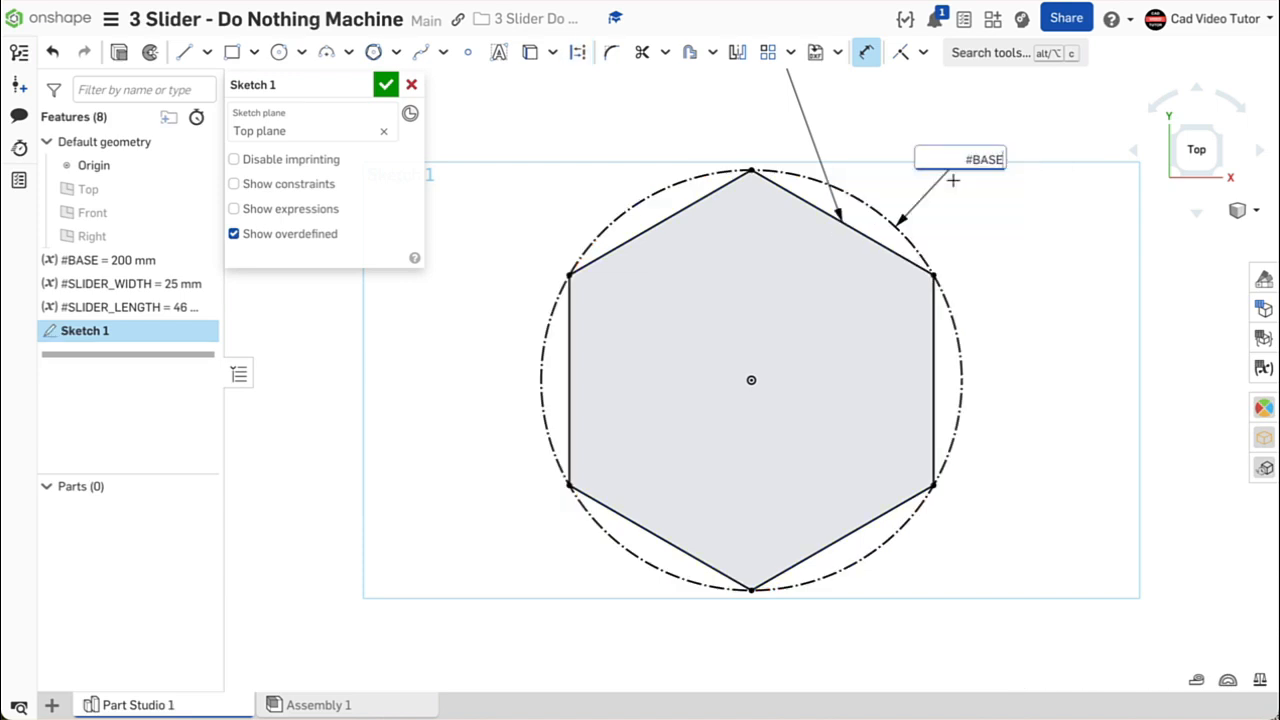
key("Return")
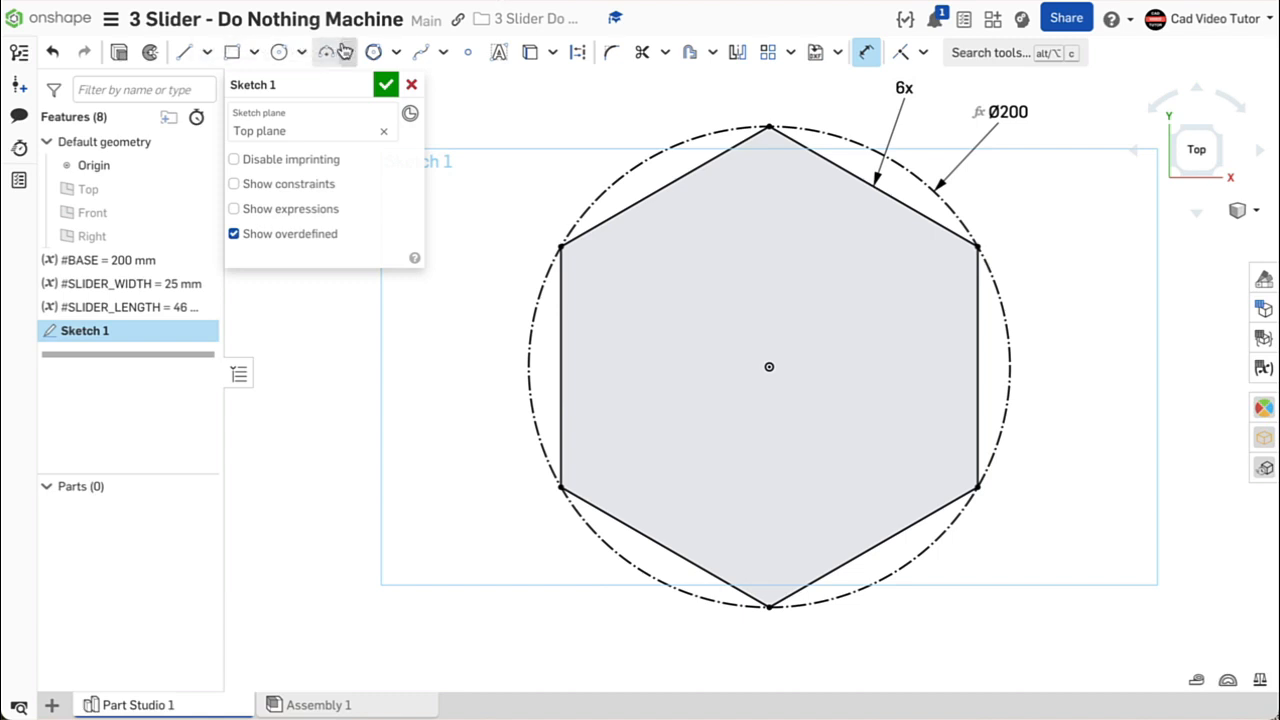
left_click(383, 86)
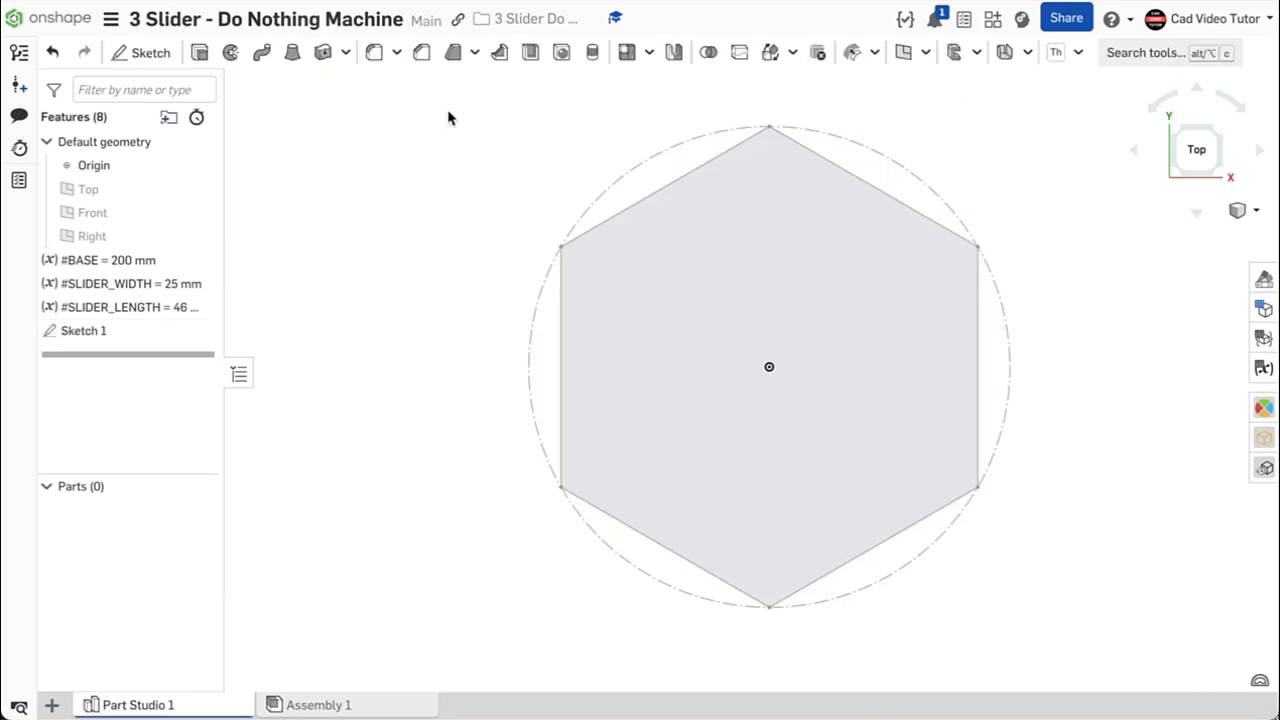
Extrude the hexagon as a new solid with a blind, symmetric depth of 35 mm
right_click(489, 123)
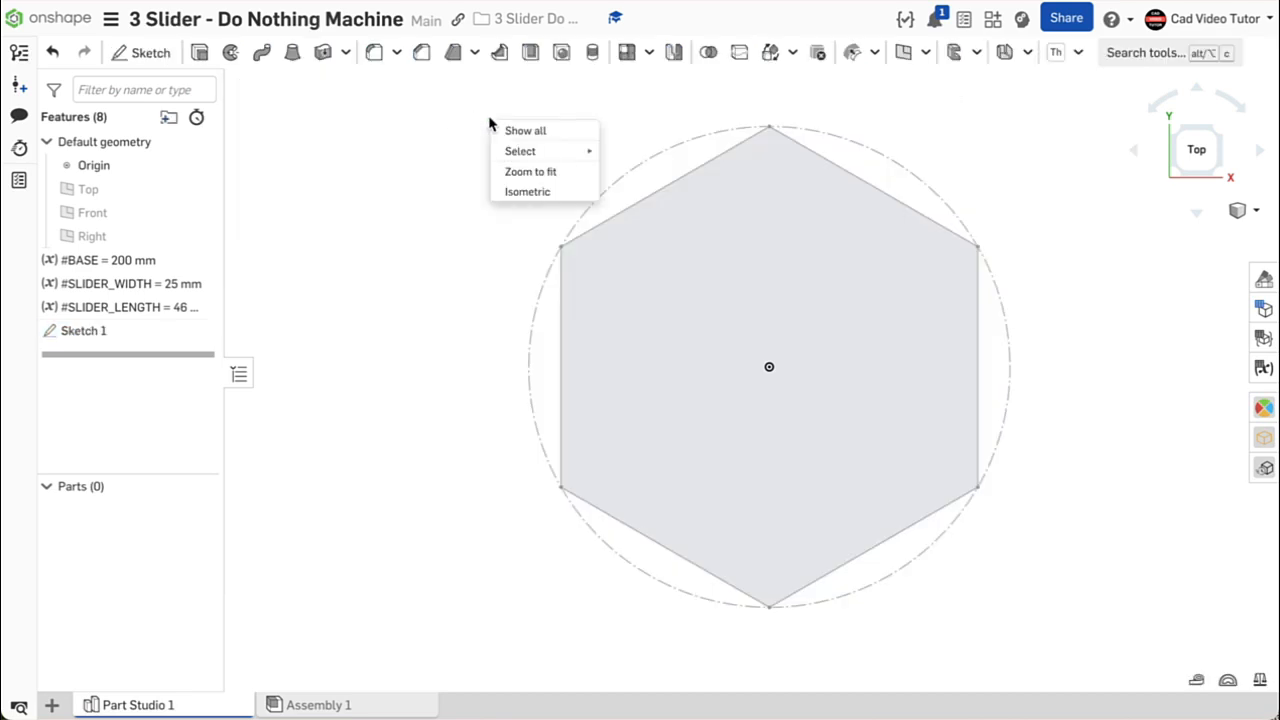
left_click(520, 190)
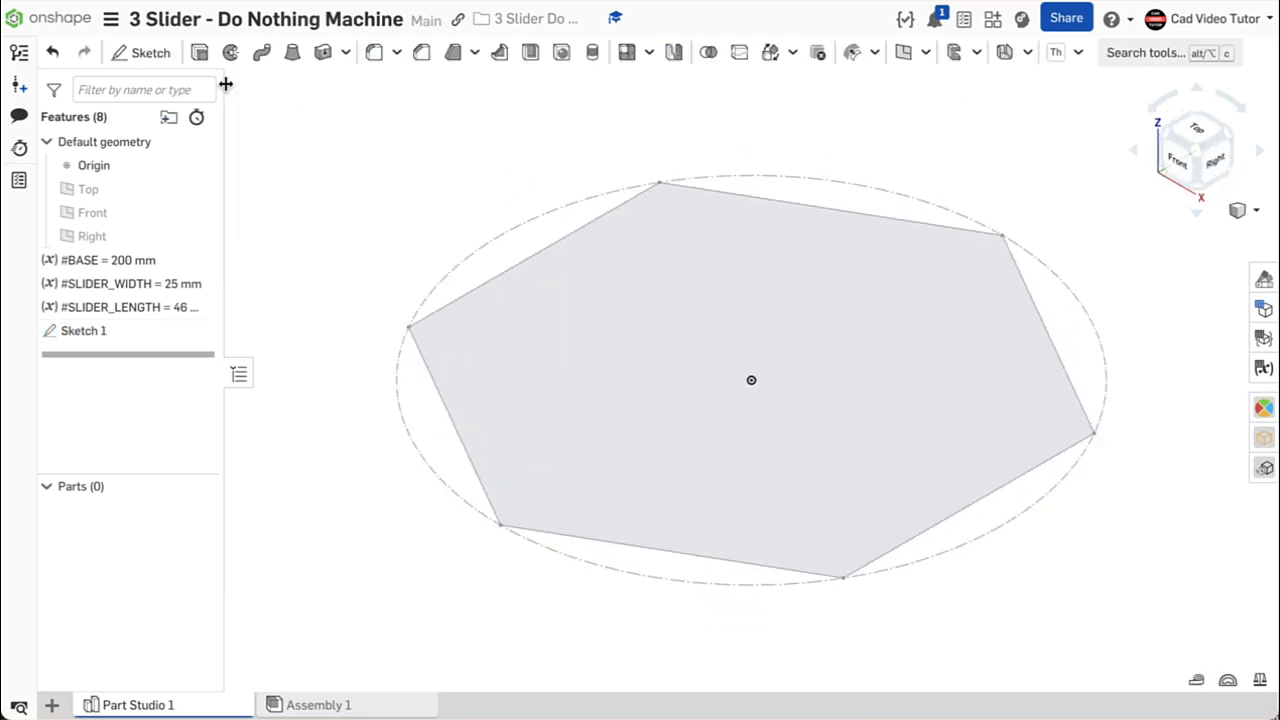
left_click(200, 55)
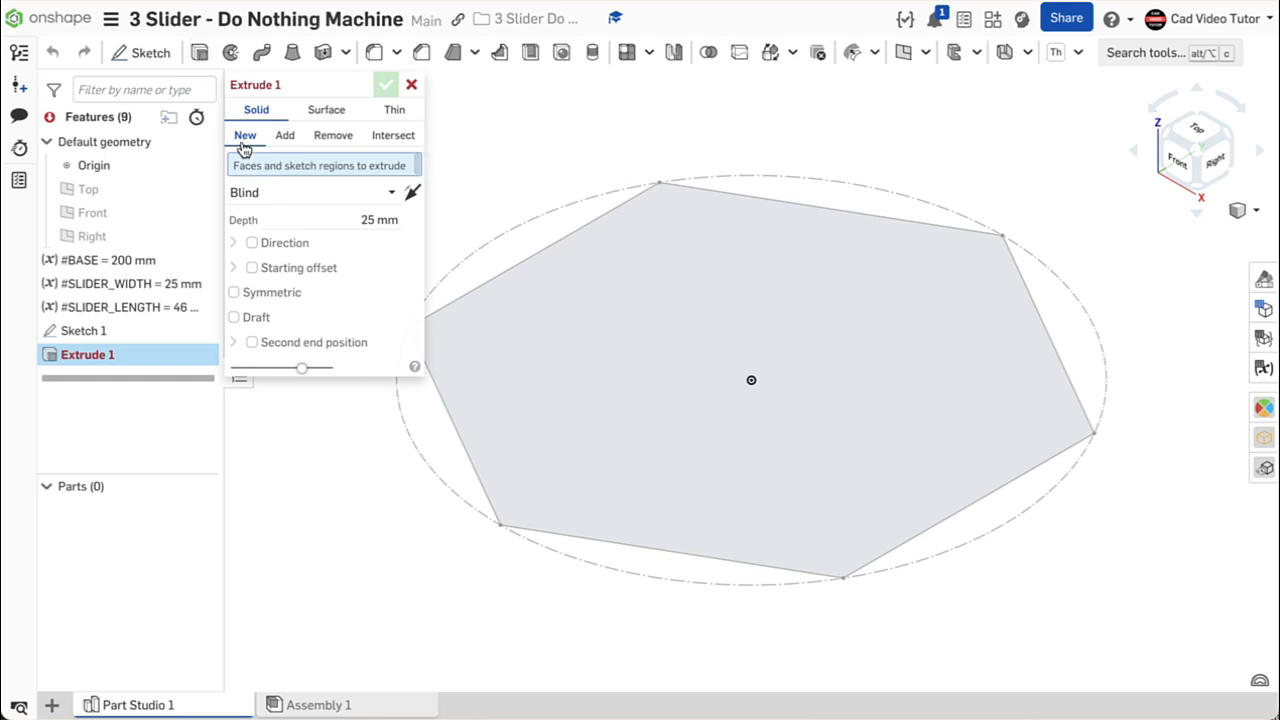
left_click(672, 310)
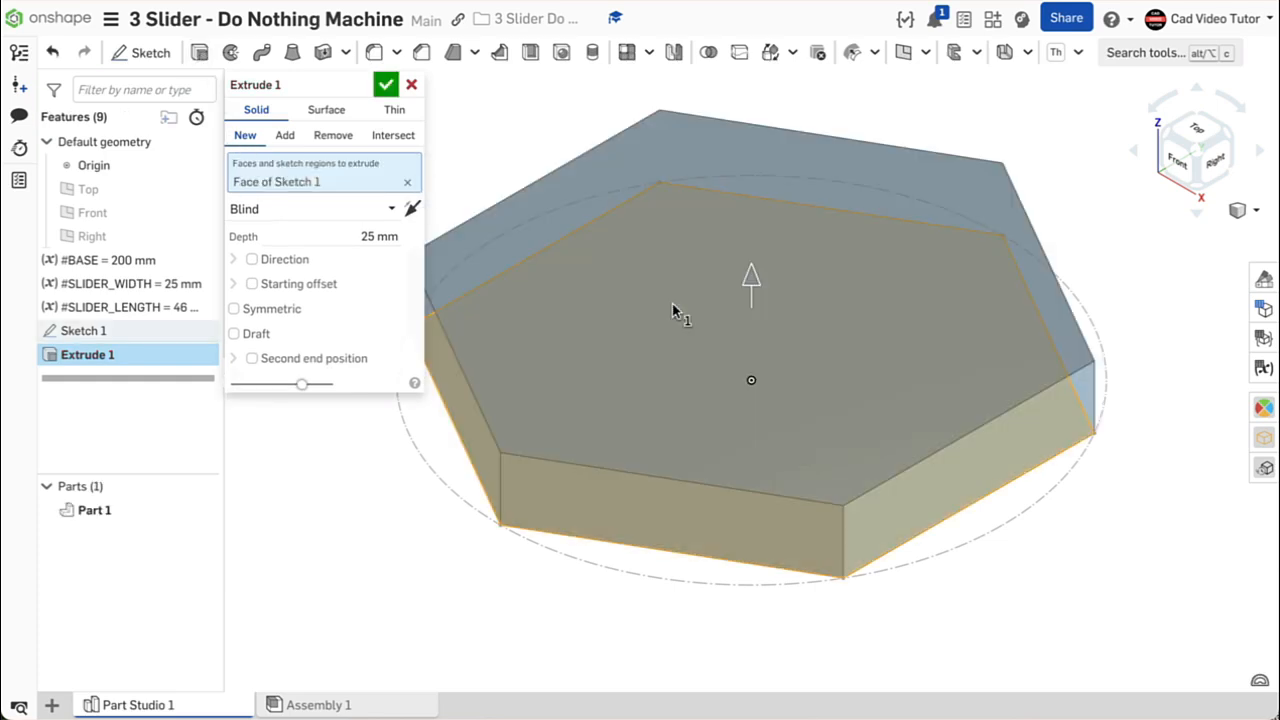
left_click(350, 236)
key("BackSpace")
type("35")
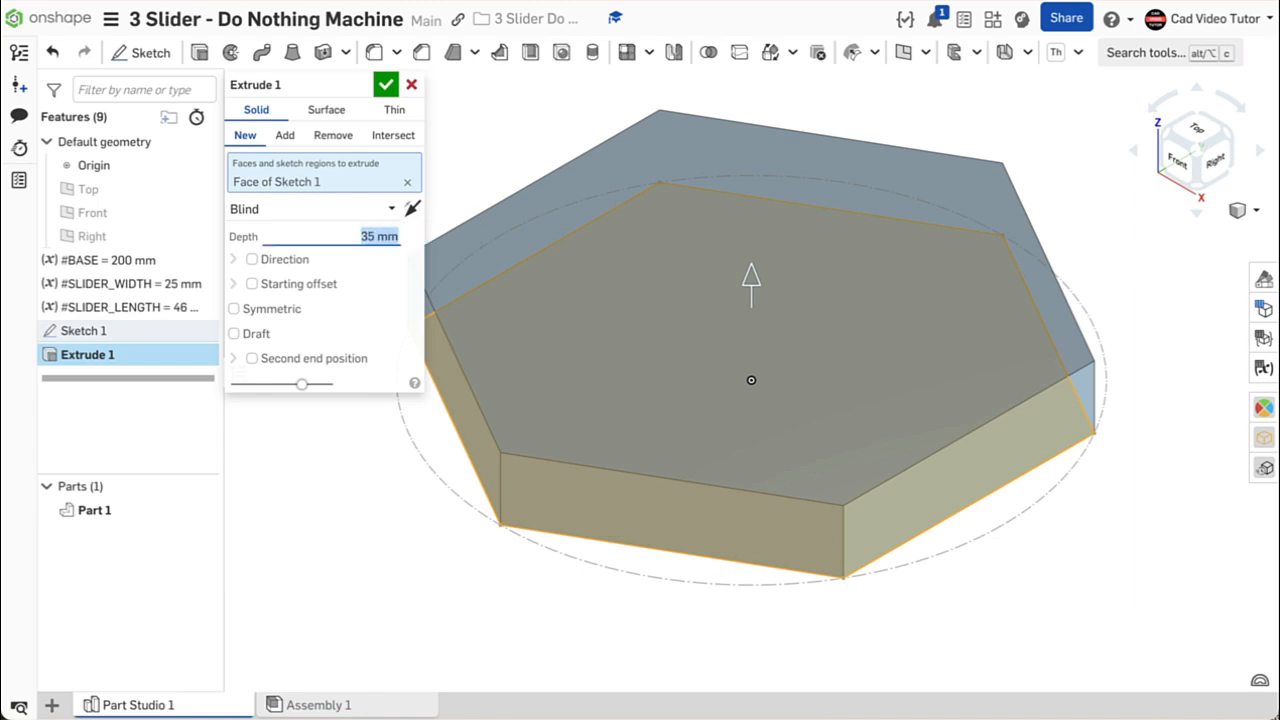
key("Return")
left_click(234, 309)
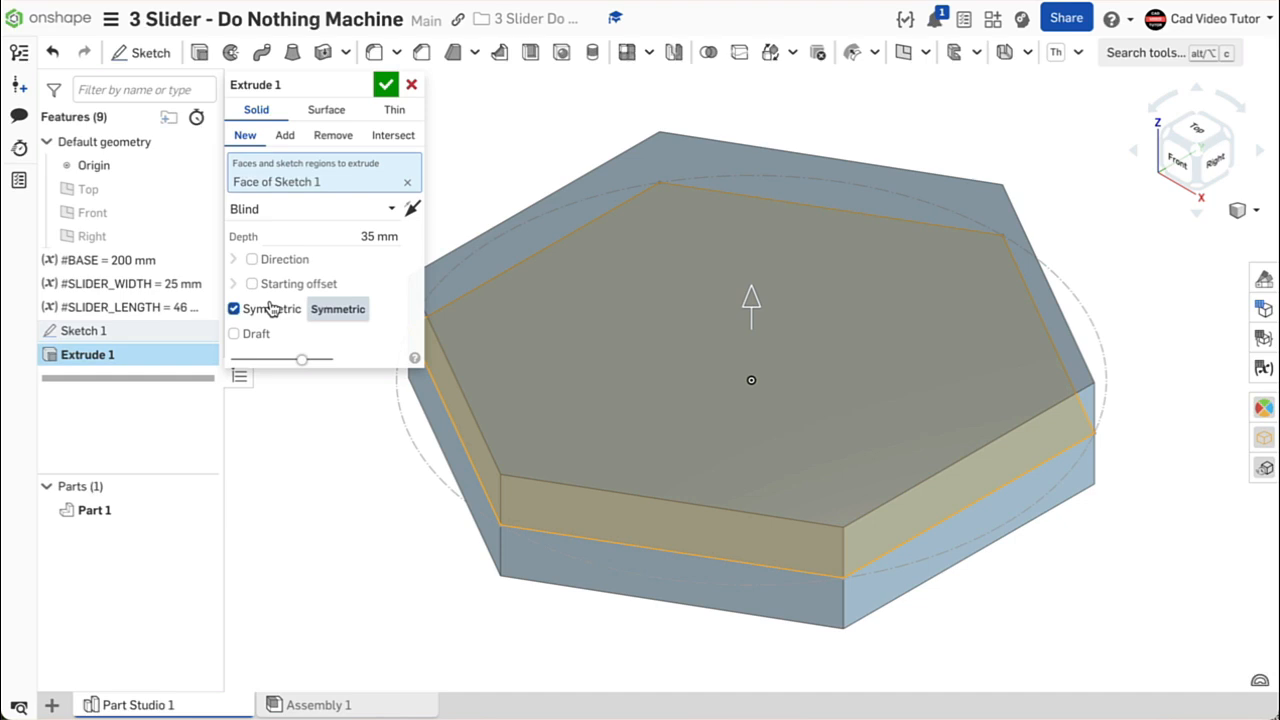
left_click(386, 86)
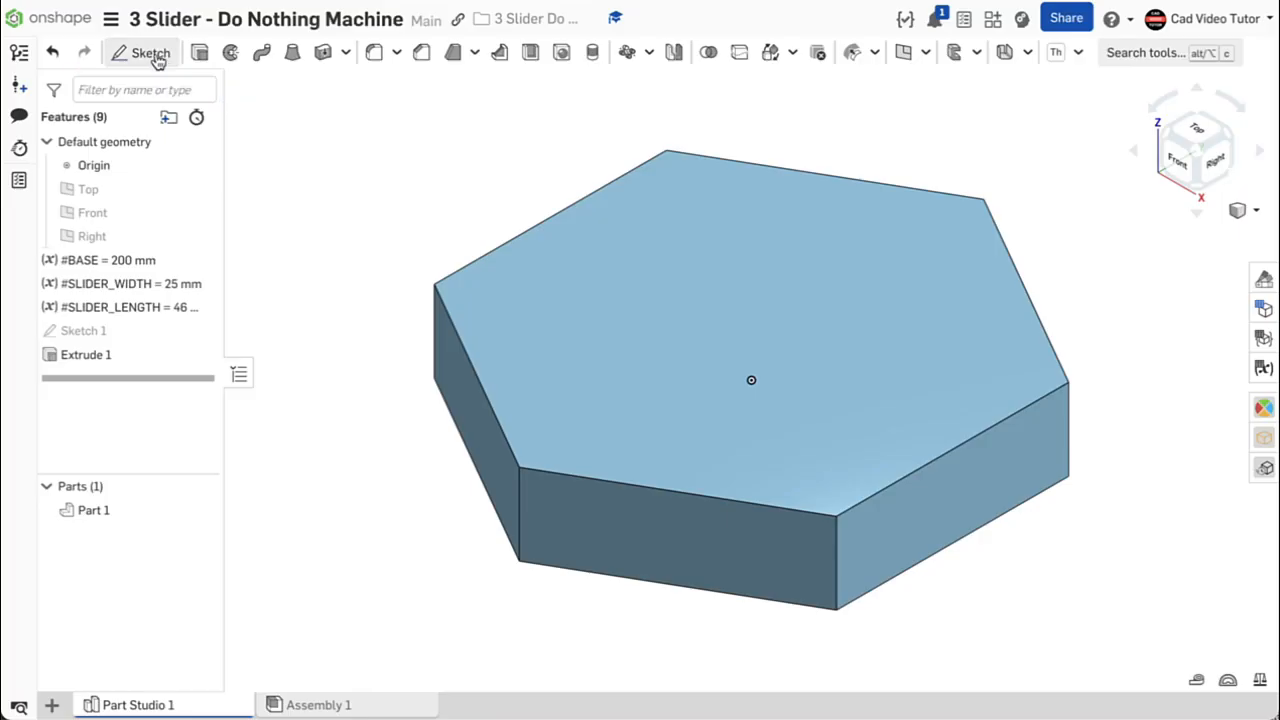
Start a new sketch on the Front plane
left_click(160, 52)
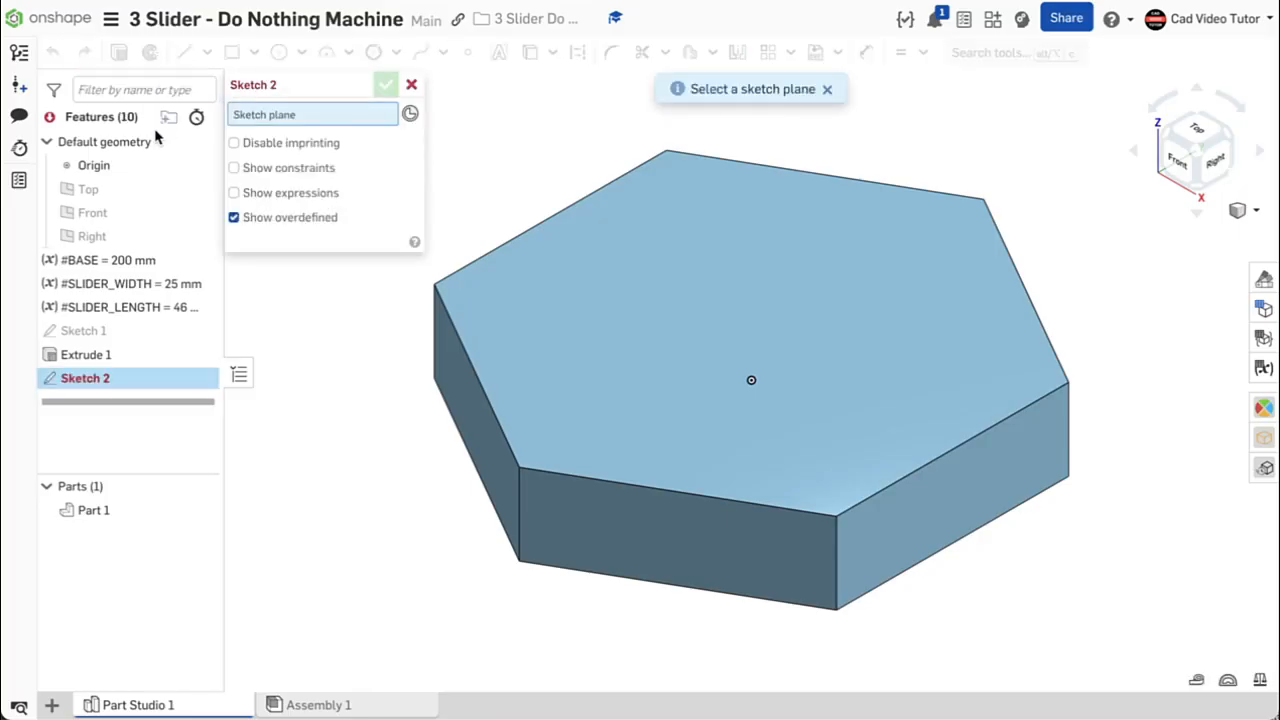
left_click(148, 217)
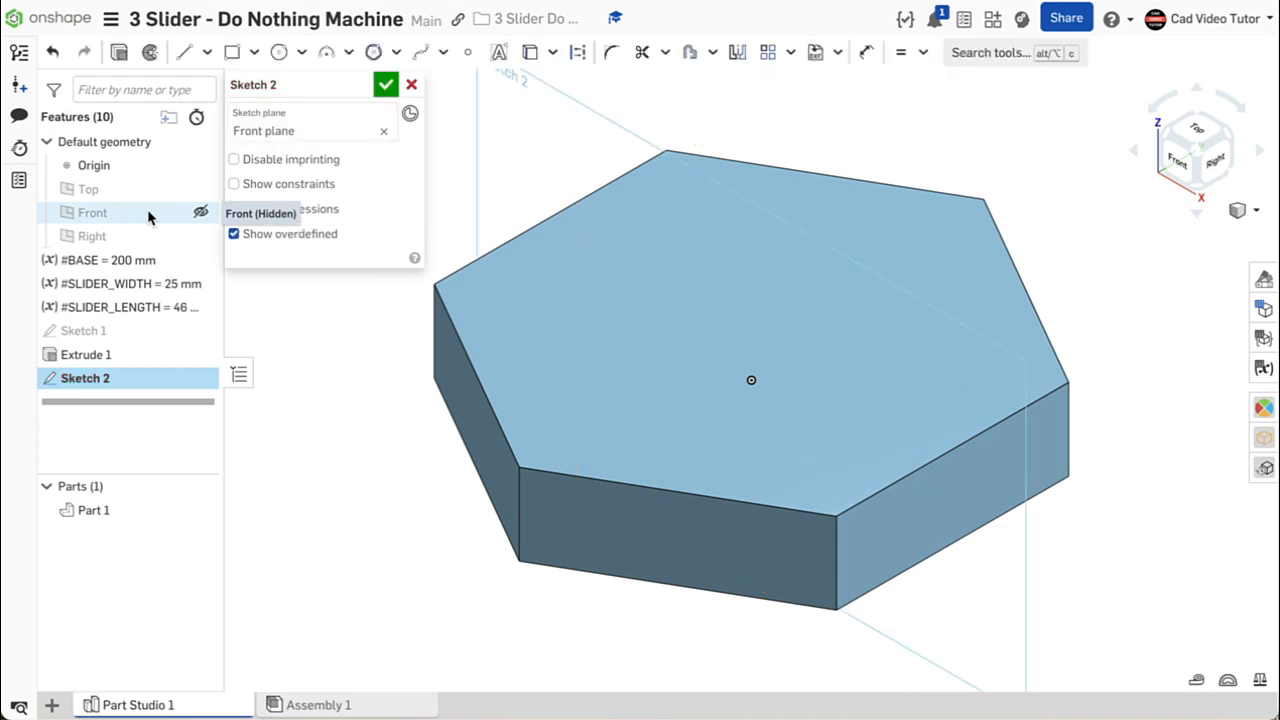
key("n")
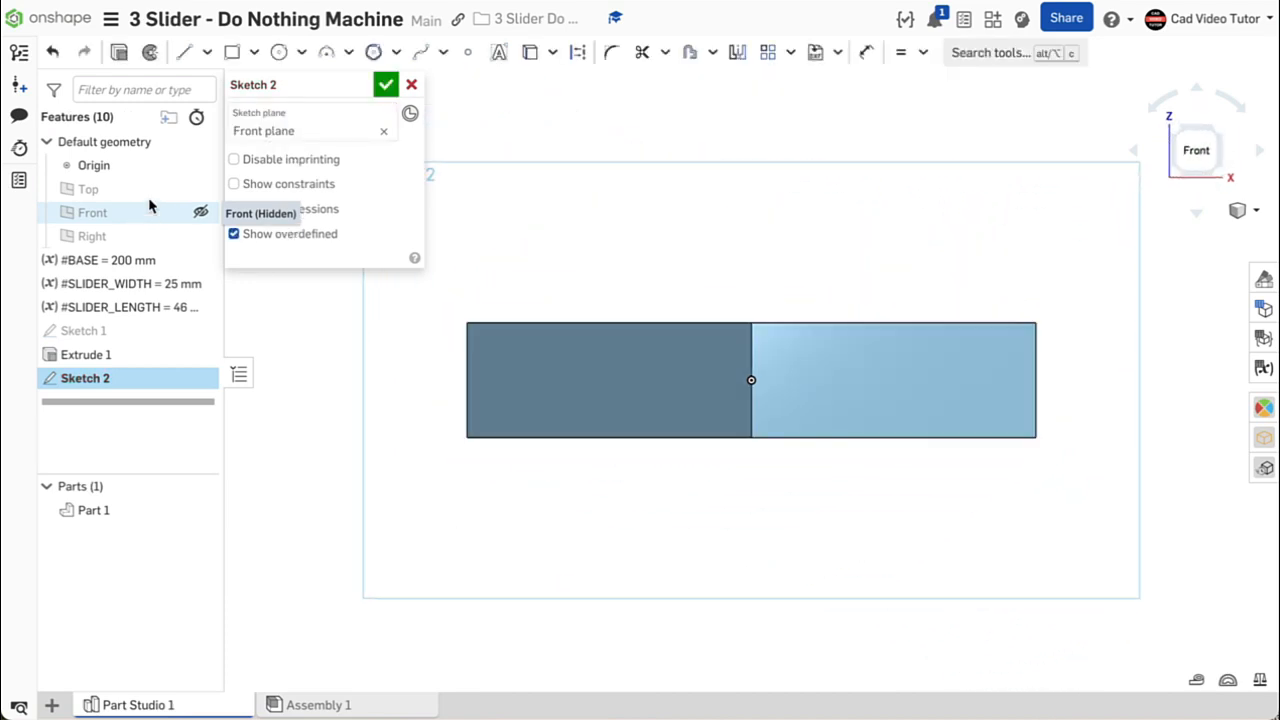
Sketch a closed trapezoid above the hexagon block with a horizontal base about 35 mm wide and a top edge about 14 mm wide
left_click(183, 56)
left_click(791, 226)
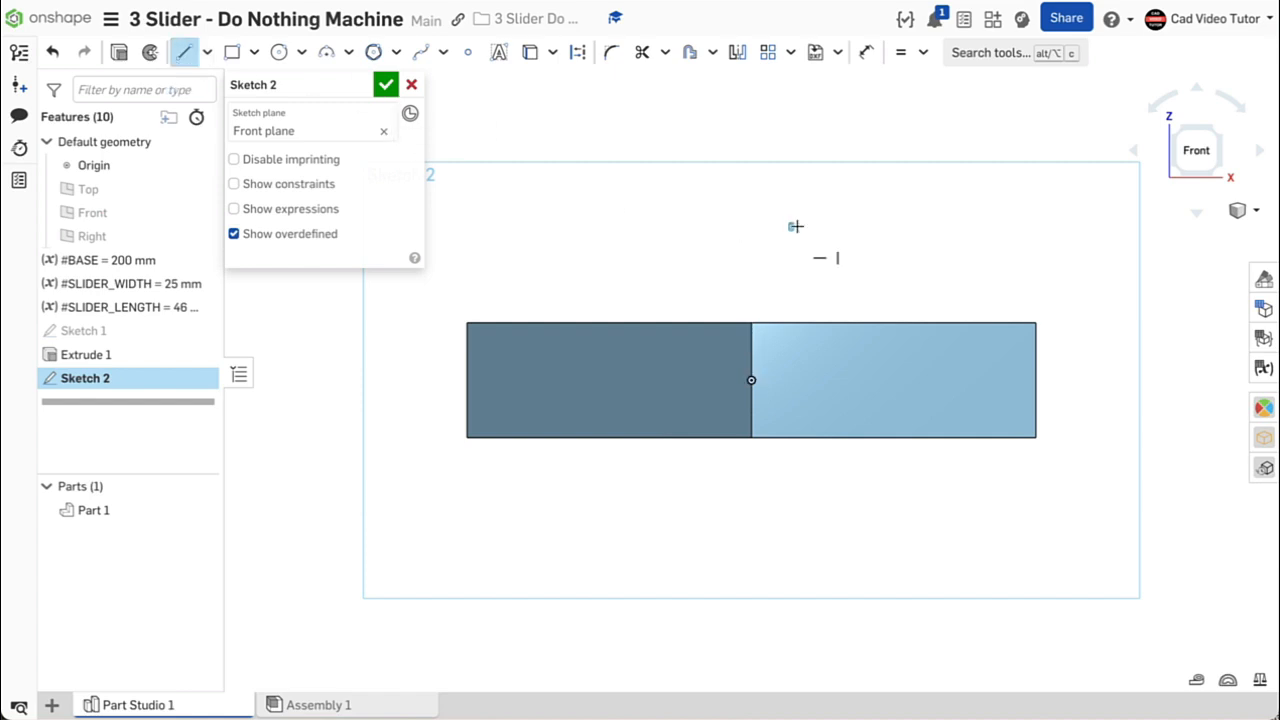
left_click(907, 226)
left_click(872, 120)
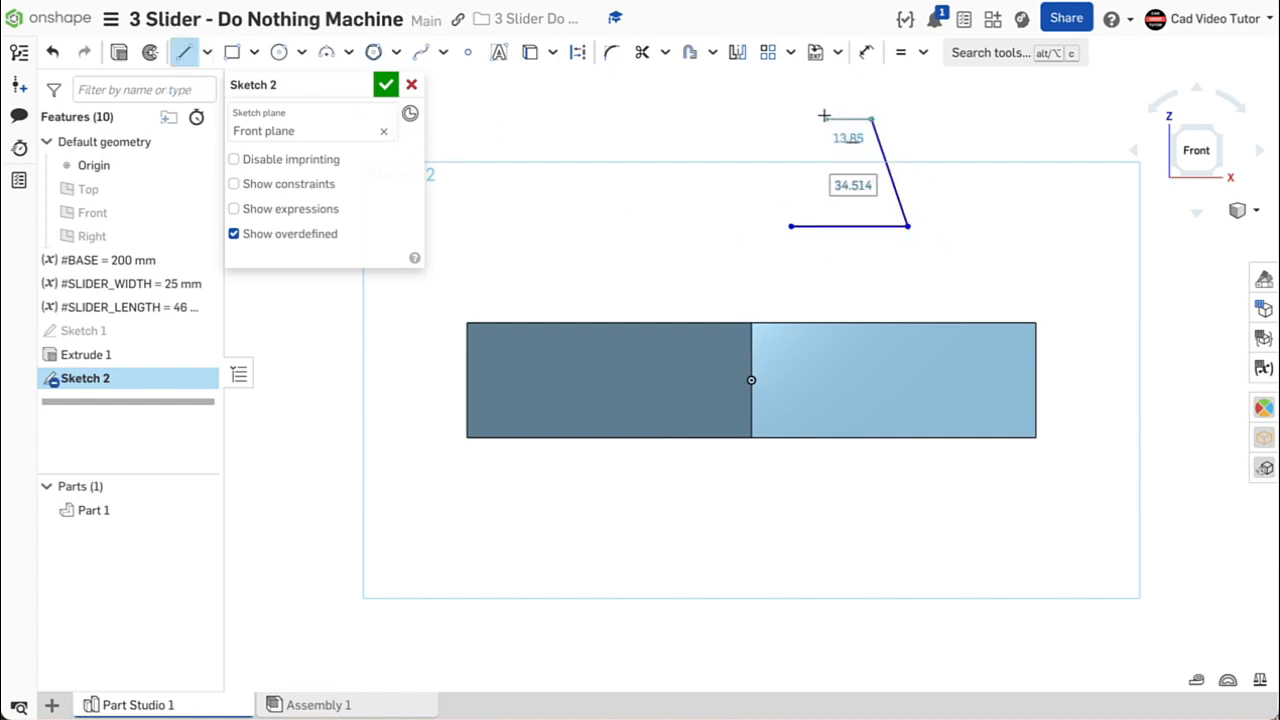
left_click(825, 120)
left_click(790, 224)
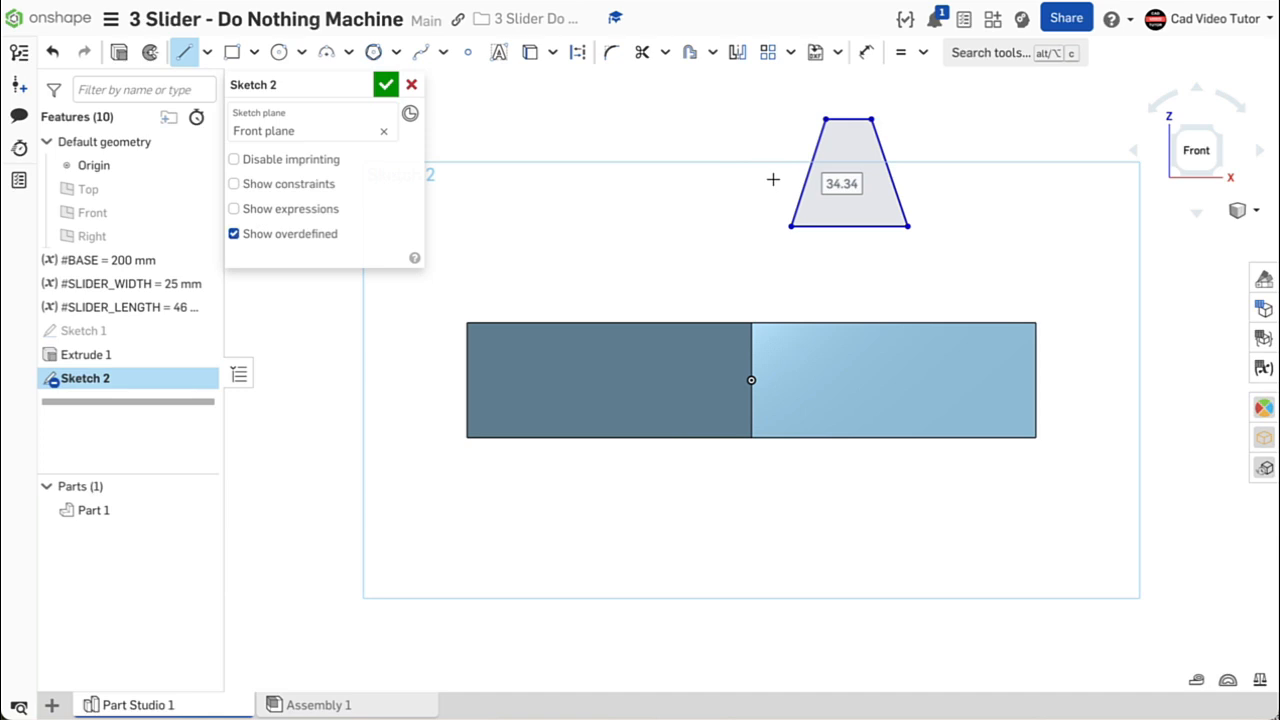
Dimension the trapezoid's base width with the #SLIDER_WIDTH variable
left_click(866, 60)
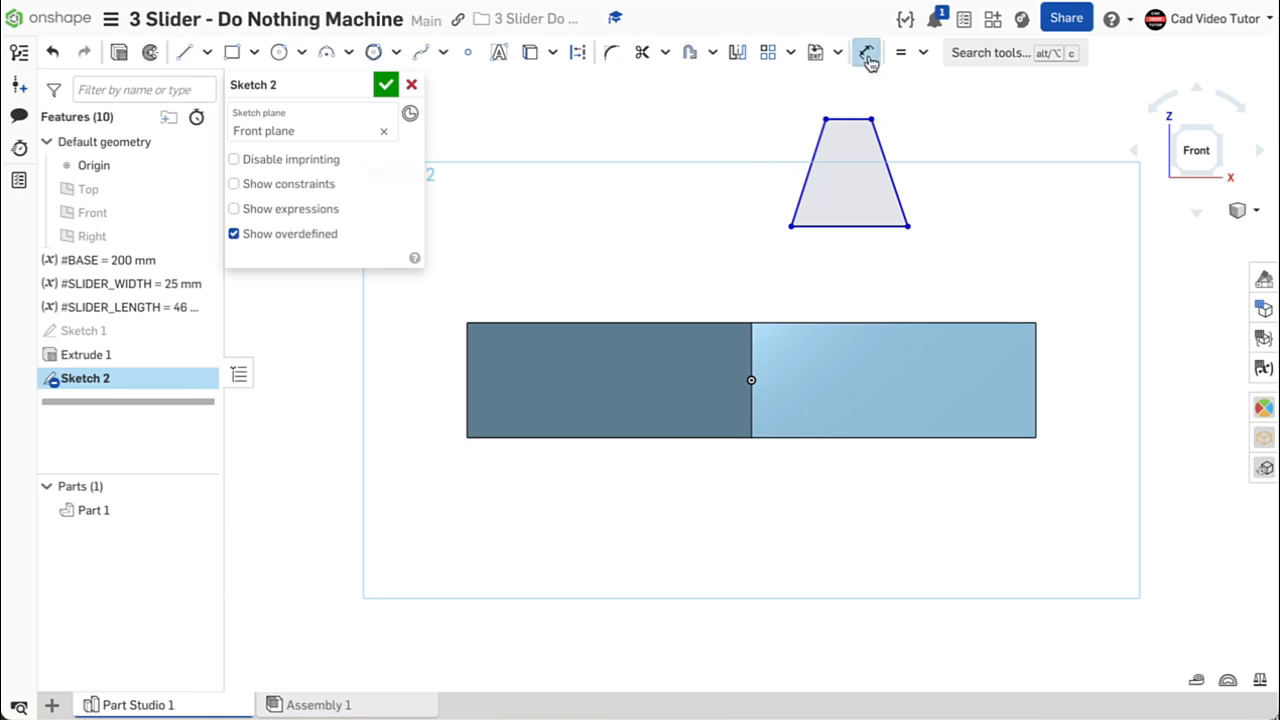
left_click(855, 226)
left_click(849, 258)
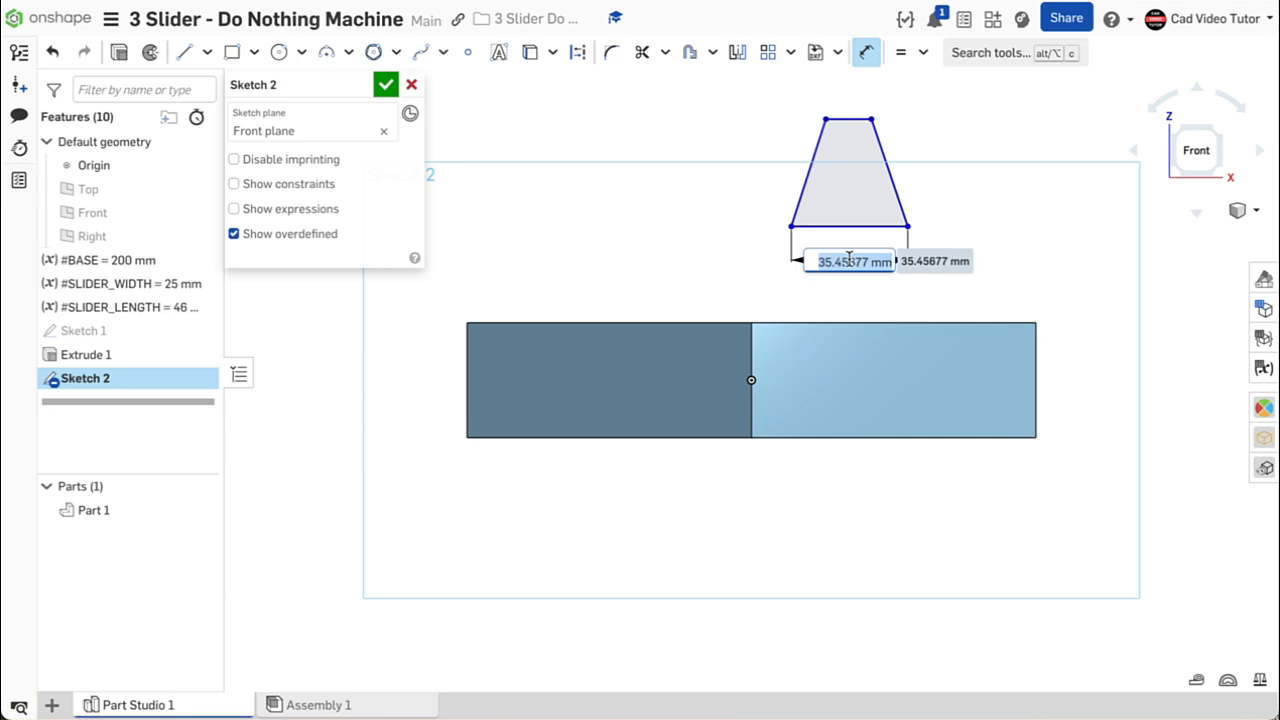
type("#")
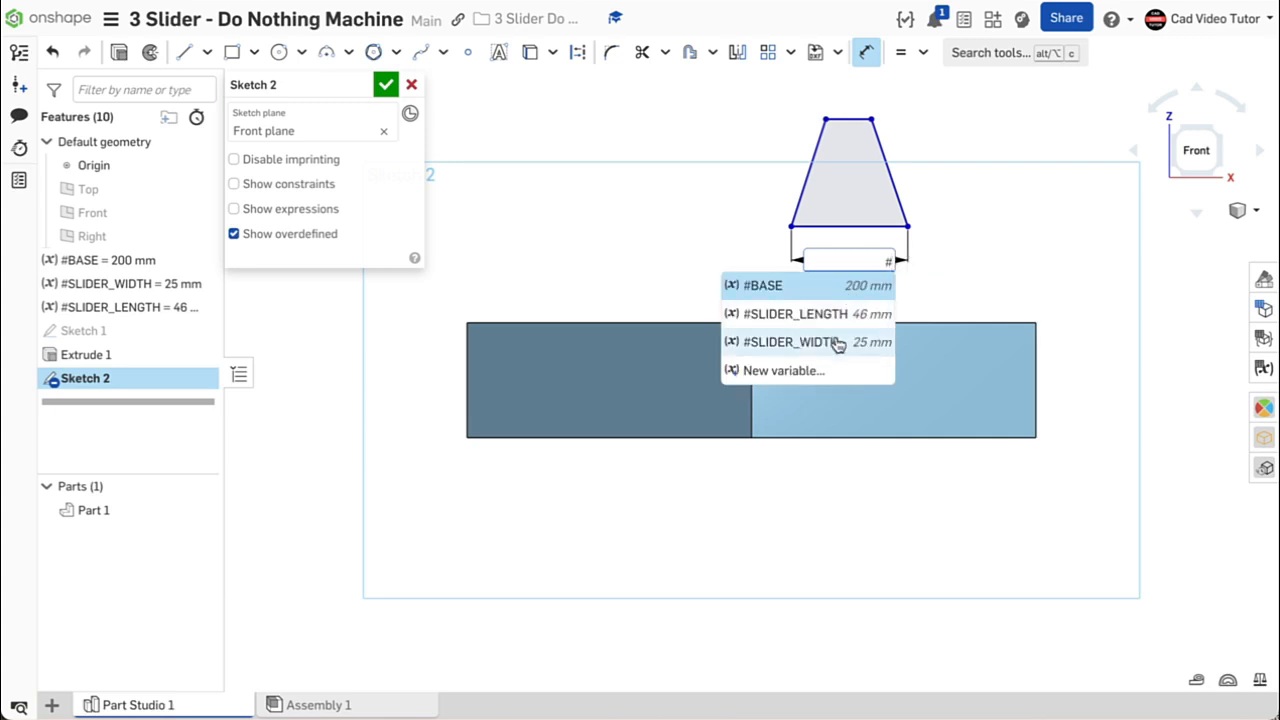
left_click(849, 342)
key("Return")
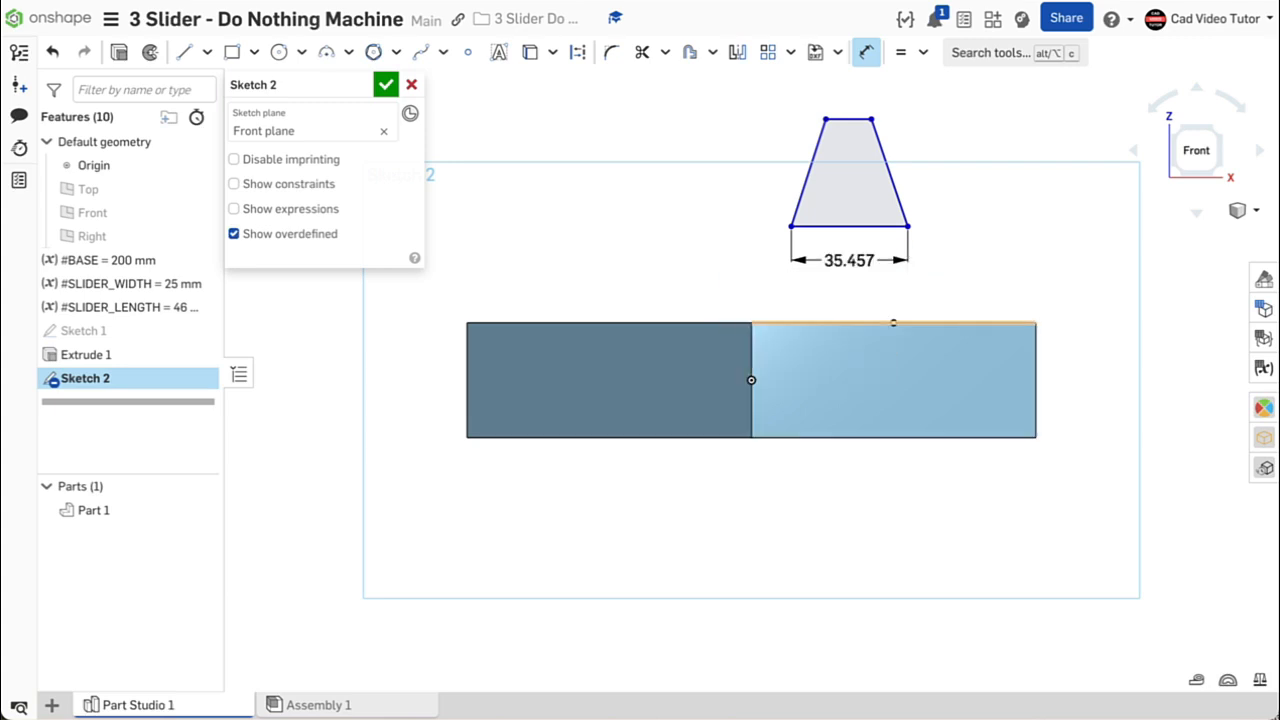
scroll(929, 172, "up", 4)
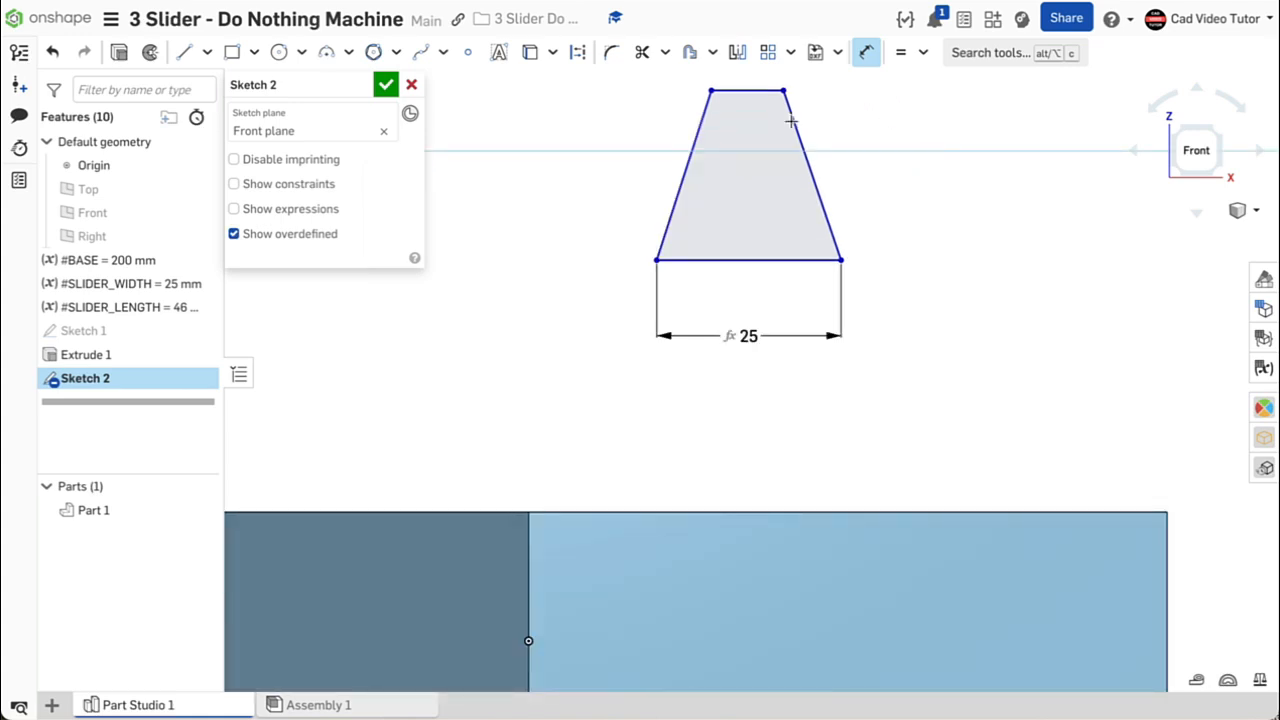
Set the angle between the trapezoid's left slanted side and its base to 76 degrees
left_click(684, 177)
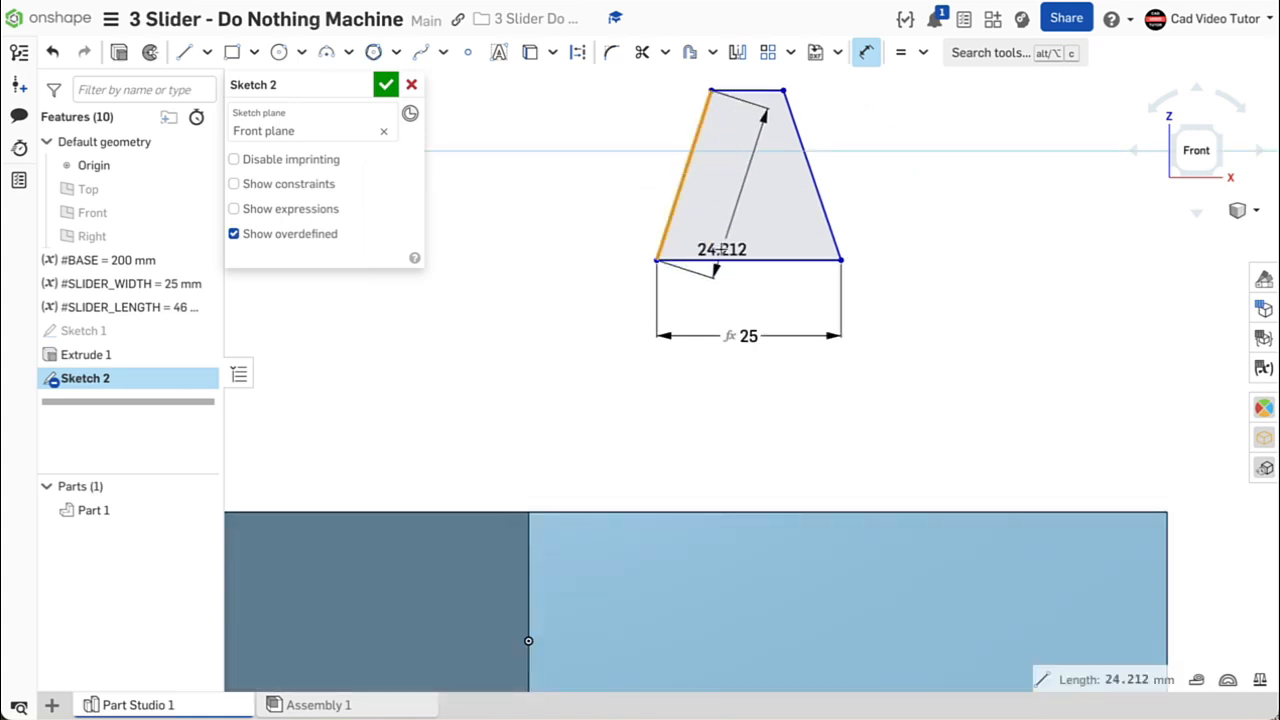
left_click(780, 260)
left_click(840, 232)
type("76")
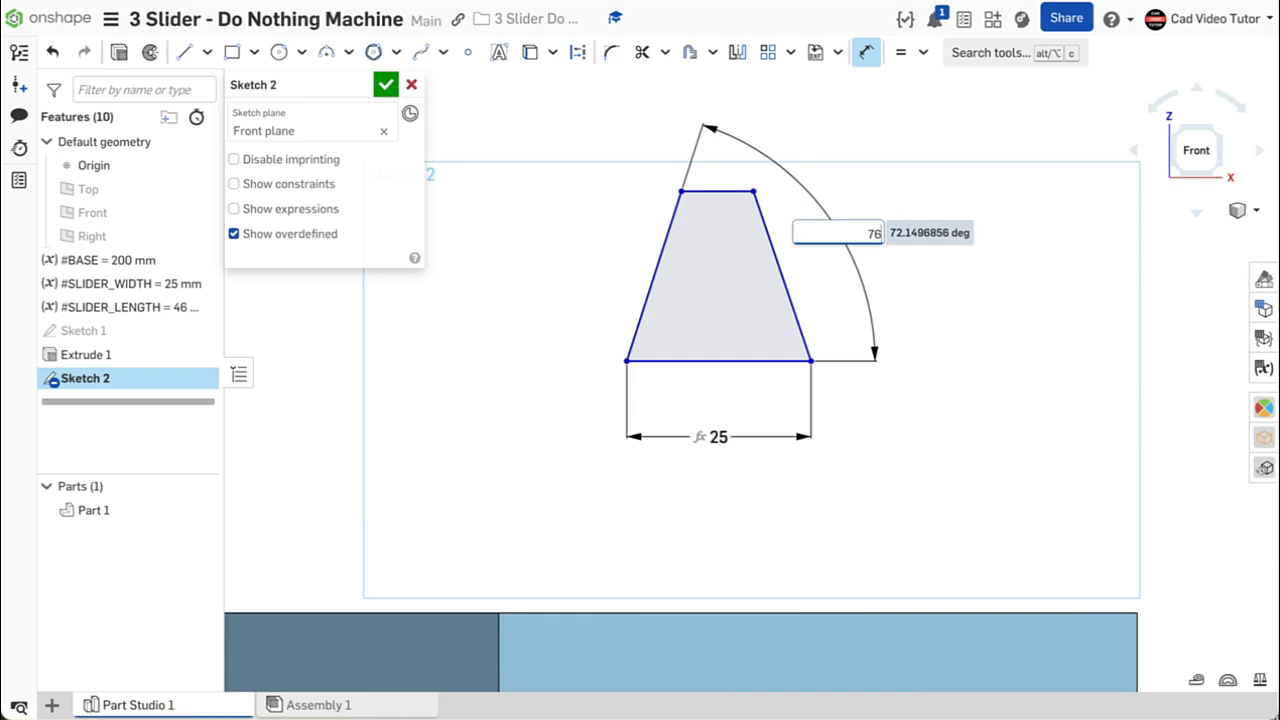
key("Return")
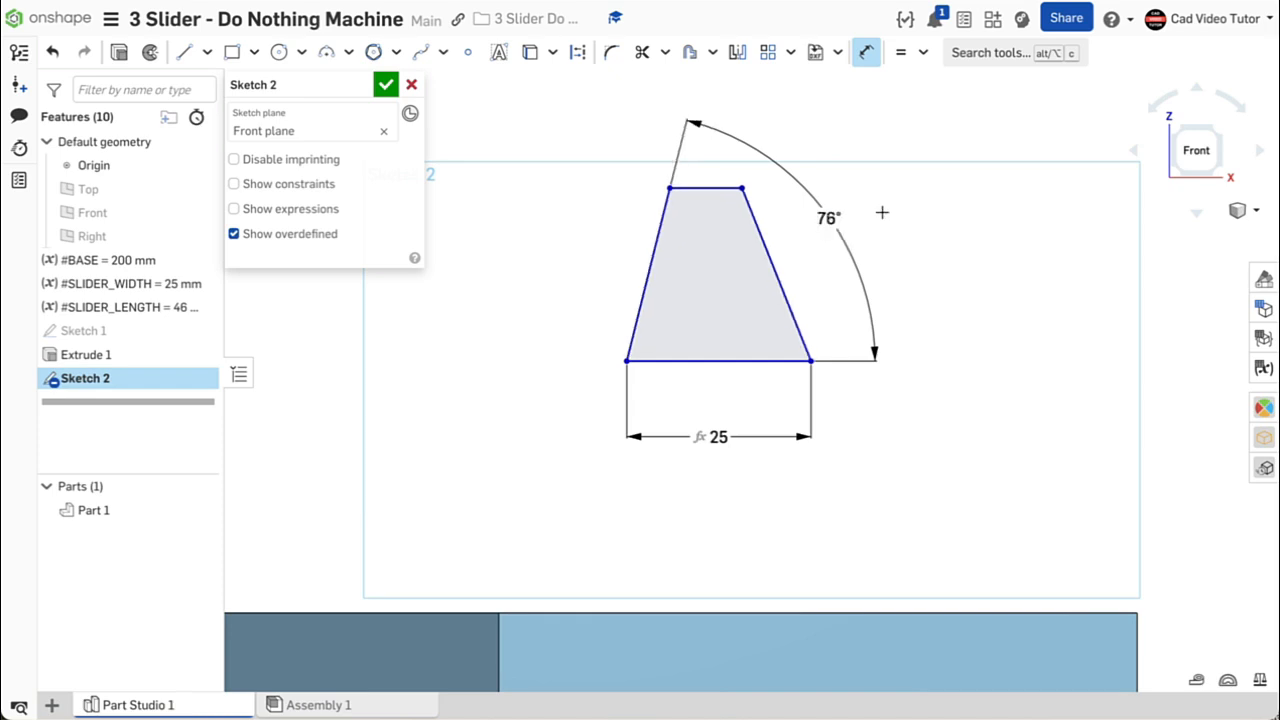
Apply an Equal constraint to the trapezoid's two slanted sides
left_click(922, 52)
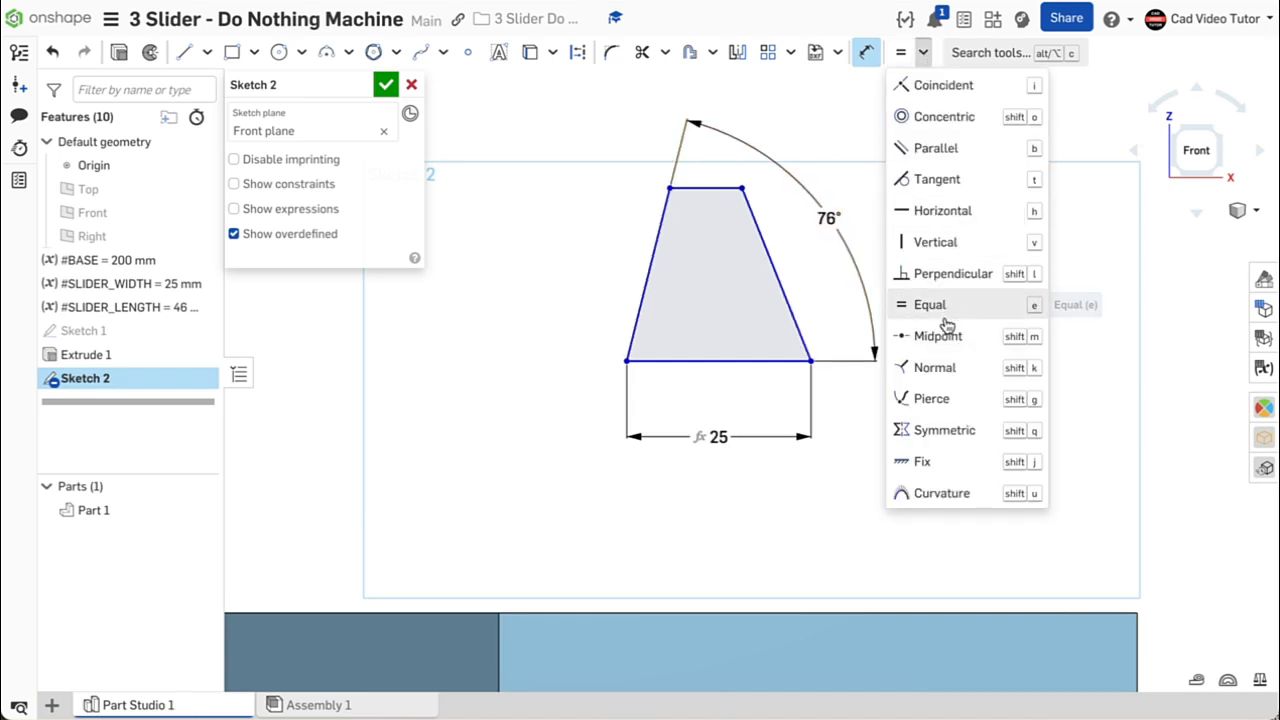
left_click(910, 306)
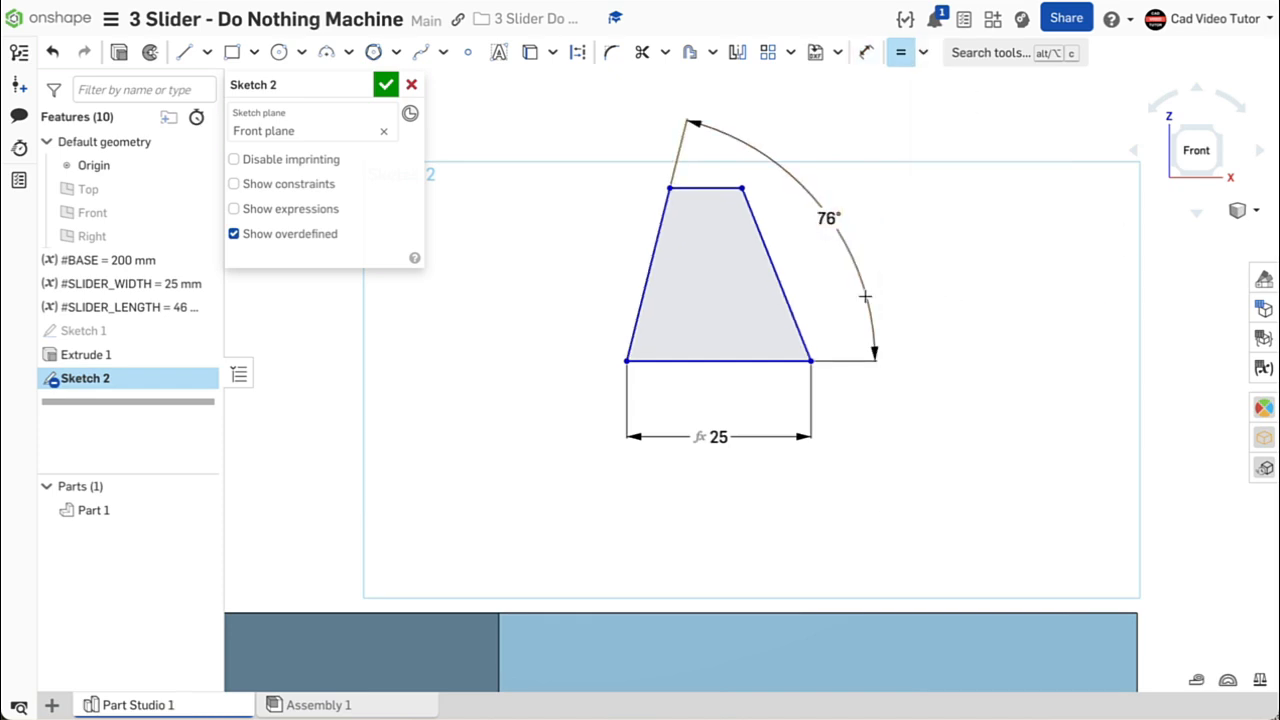
left_click(655, 263)
left_click(772, 264)
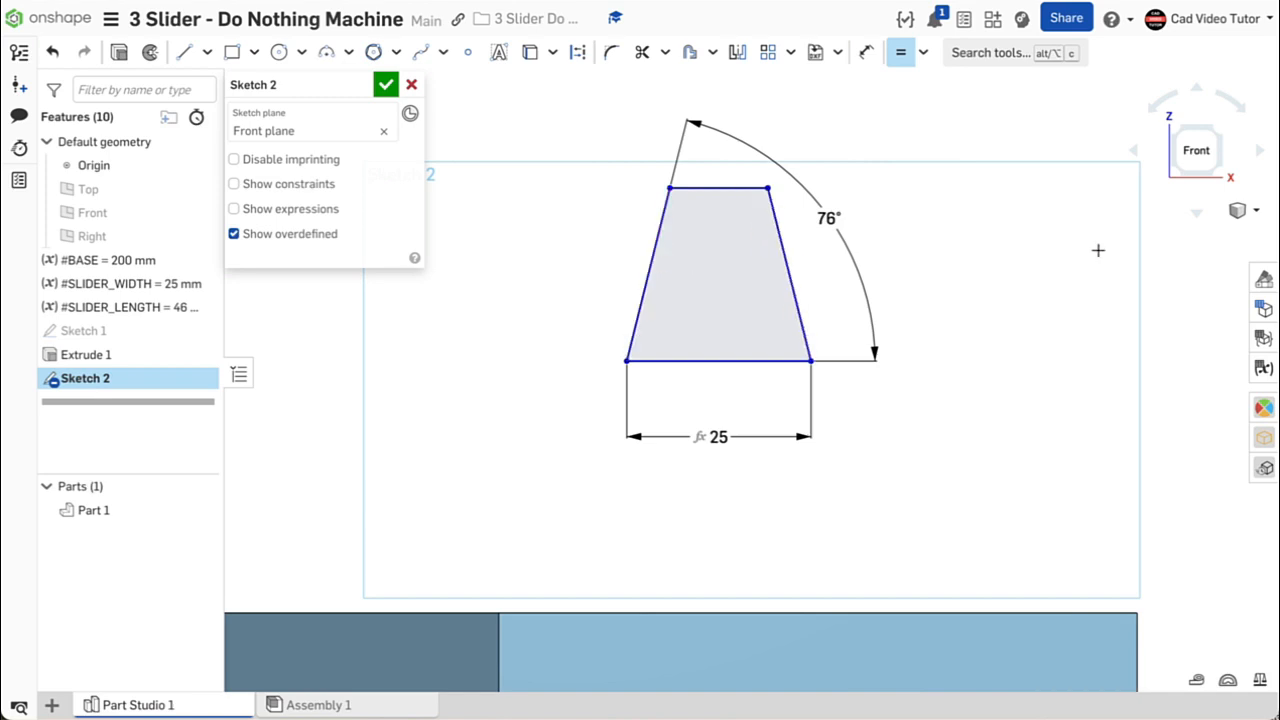
Dimension the trapezoid's height between its top edge and base as 25 mm
left_click(866, 52)
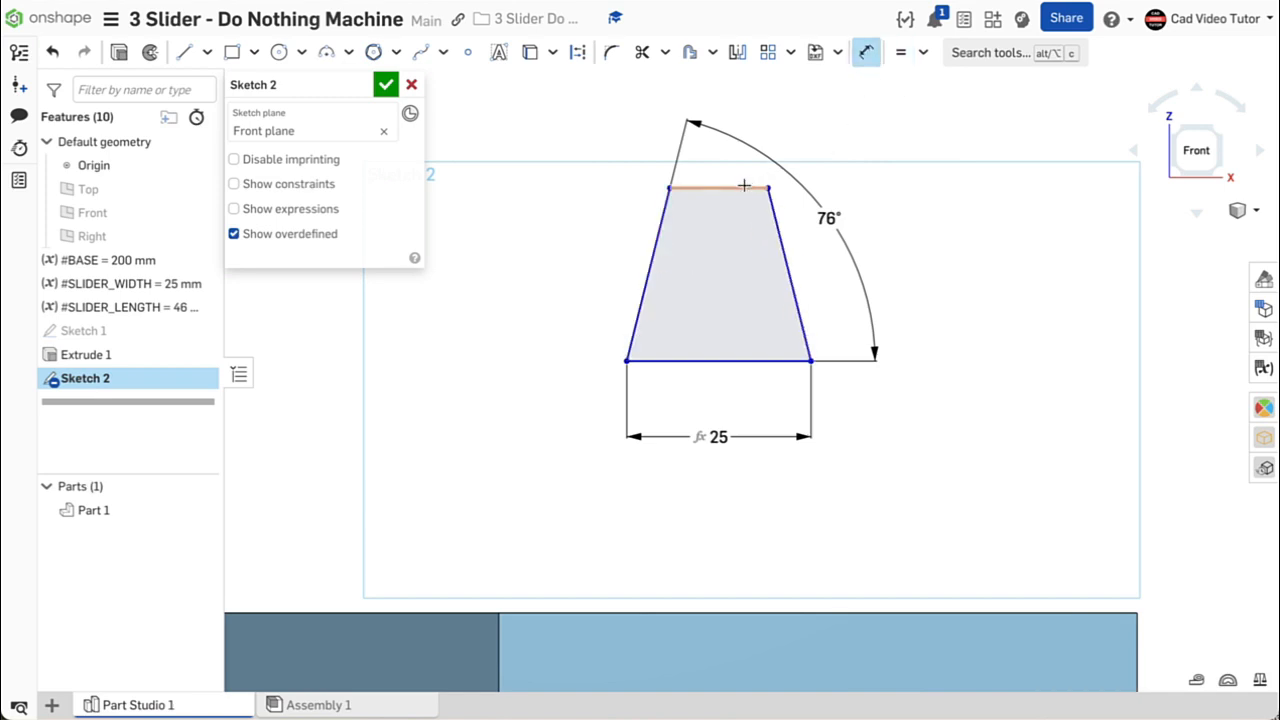
left_click(739, 188)
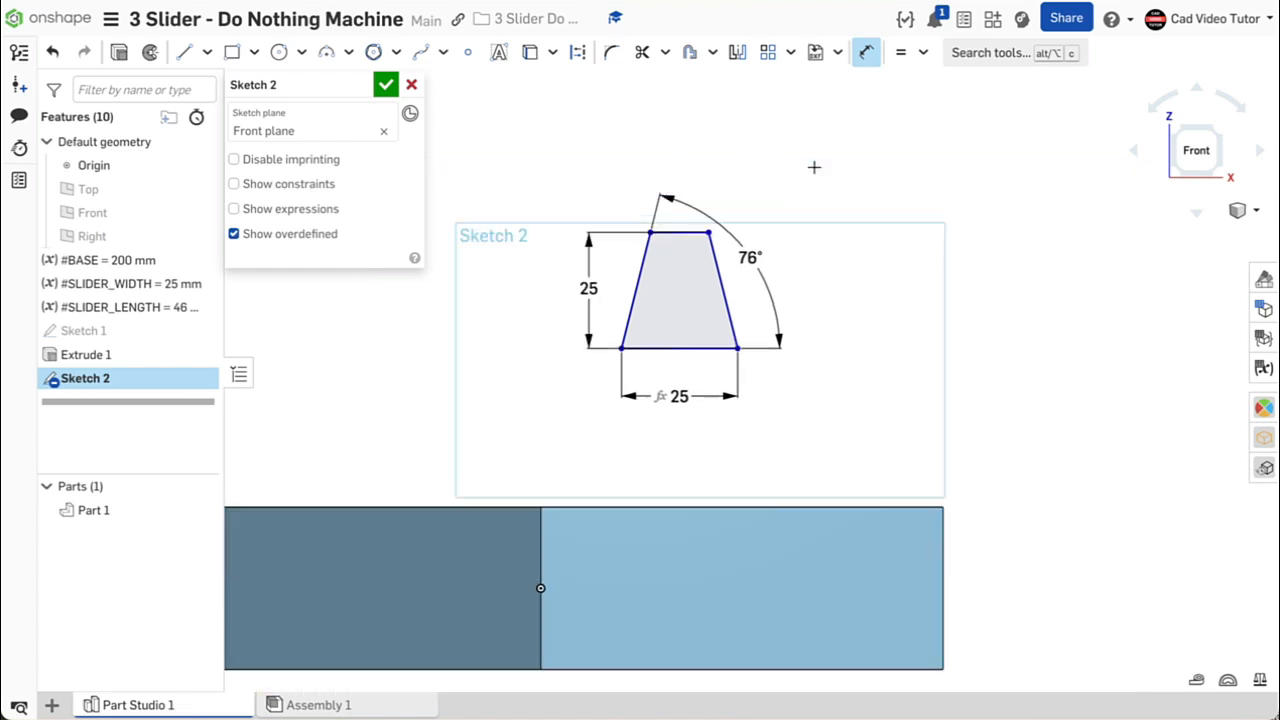
right_click(813, 167)
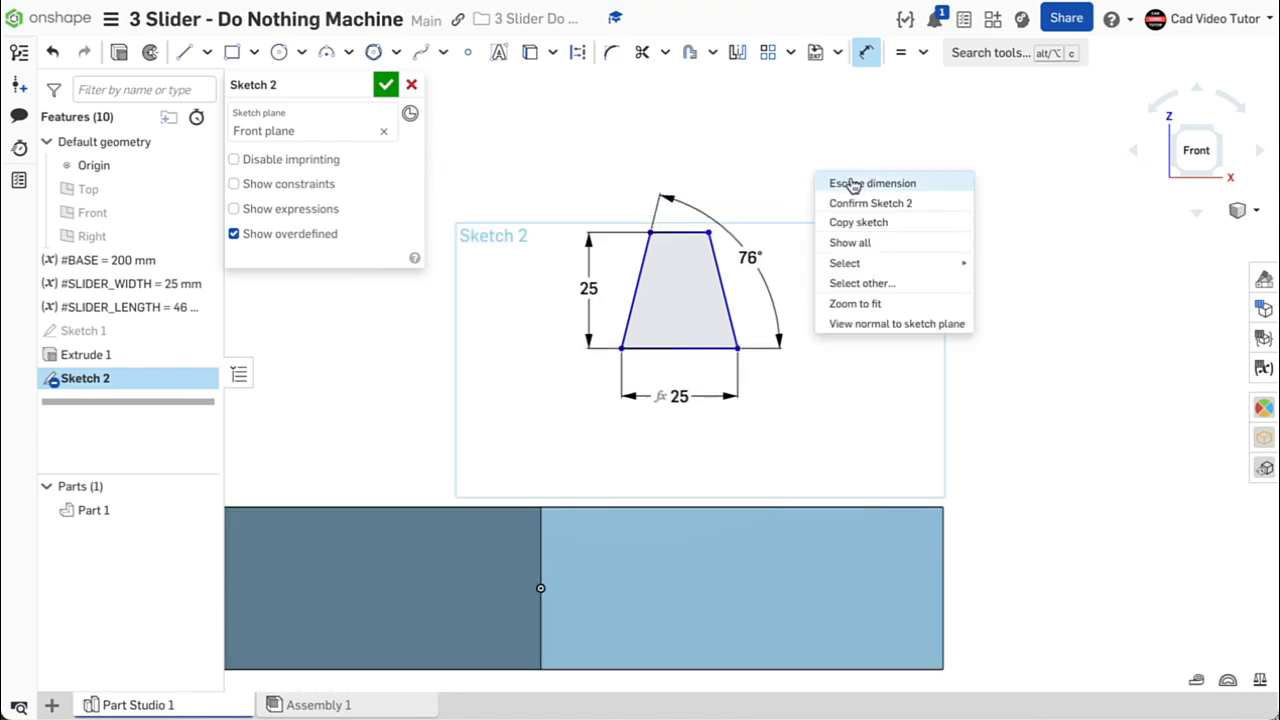
left_click(852, 184)
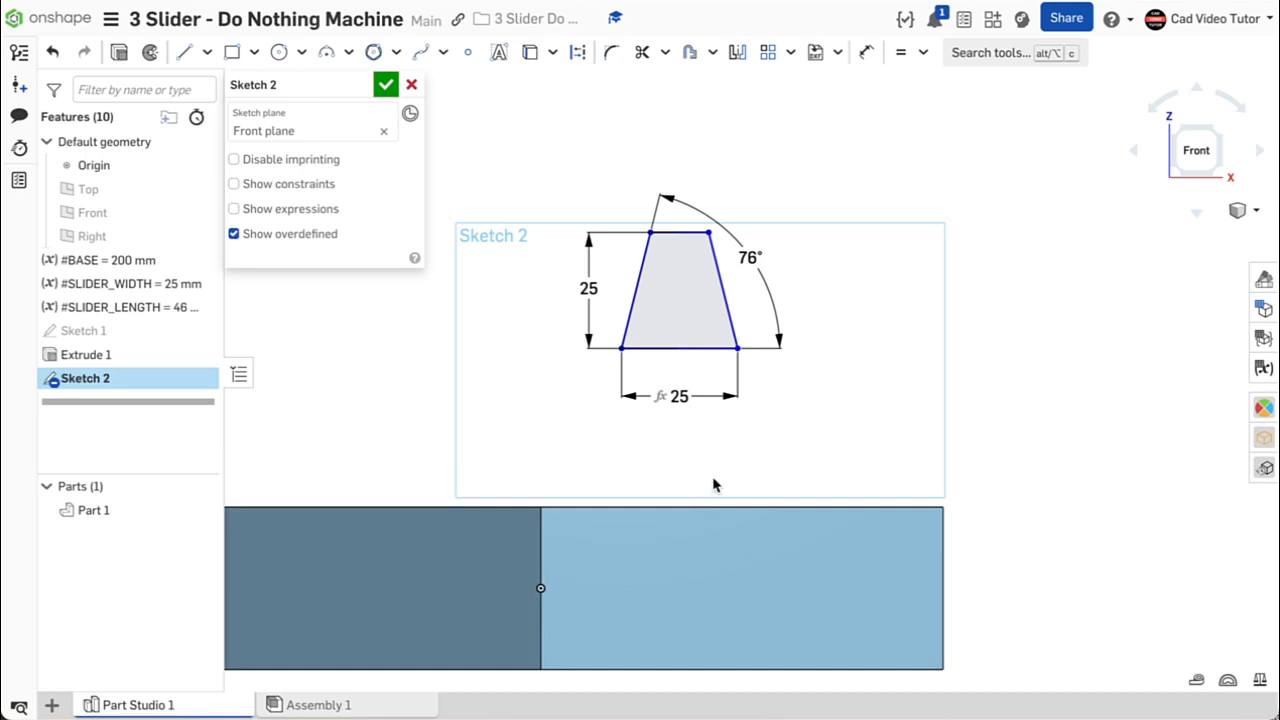
Constrain the midpoint of the trapezoid's base to the origin and finish the sketch
left_click(682, 349)
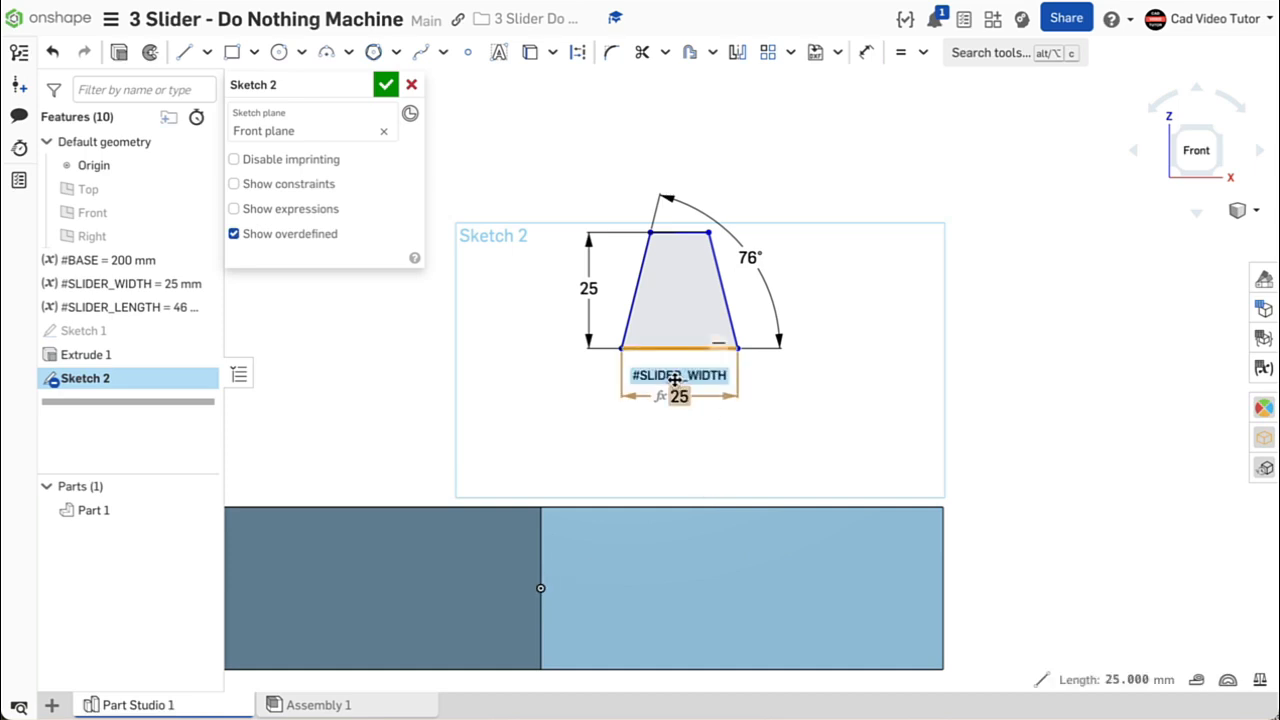
left_click(925, 53)
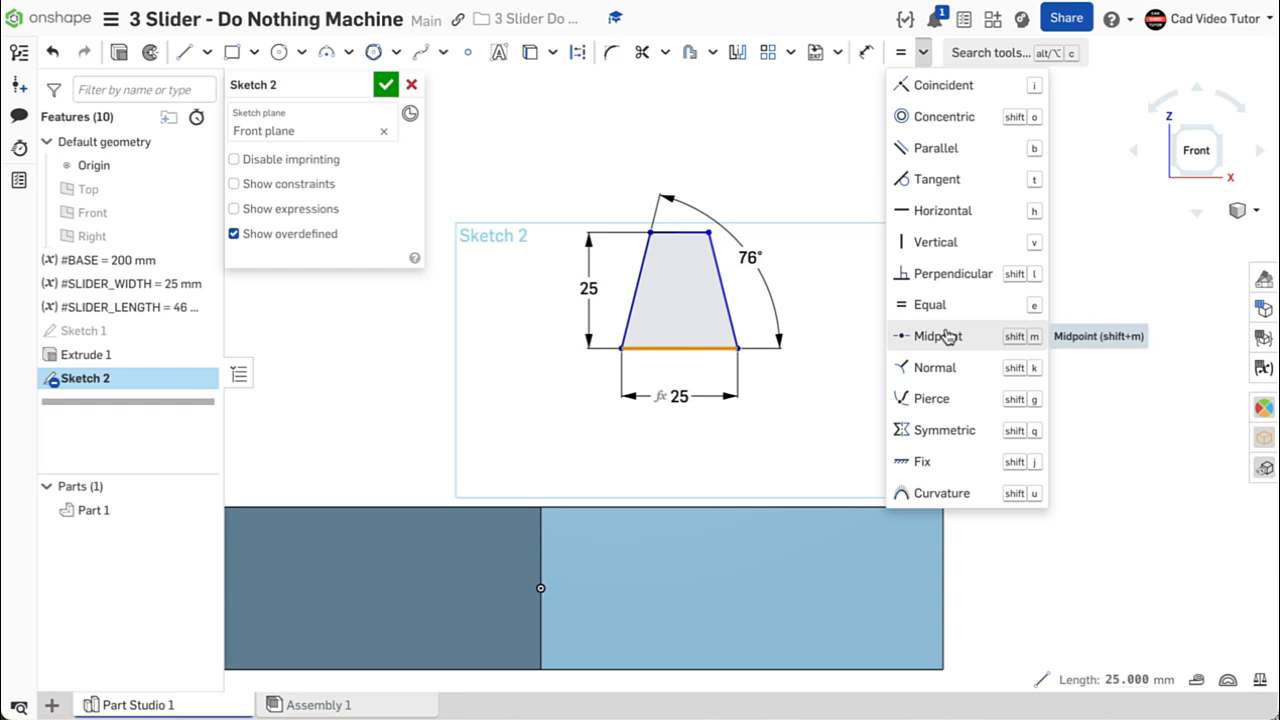
left_click(948, 337)
left_click(541, 588)
key("f")
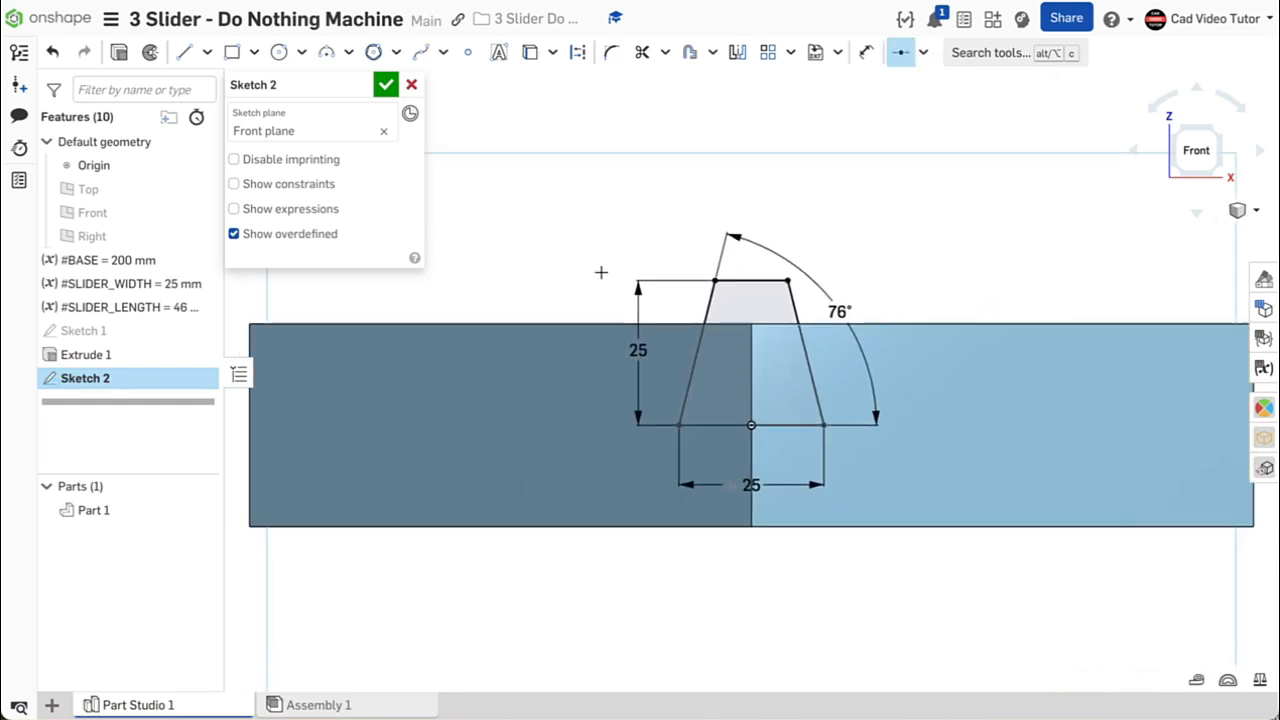
scroll(601, 272, "down", 2)
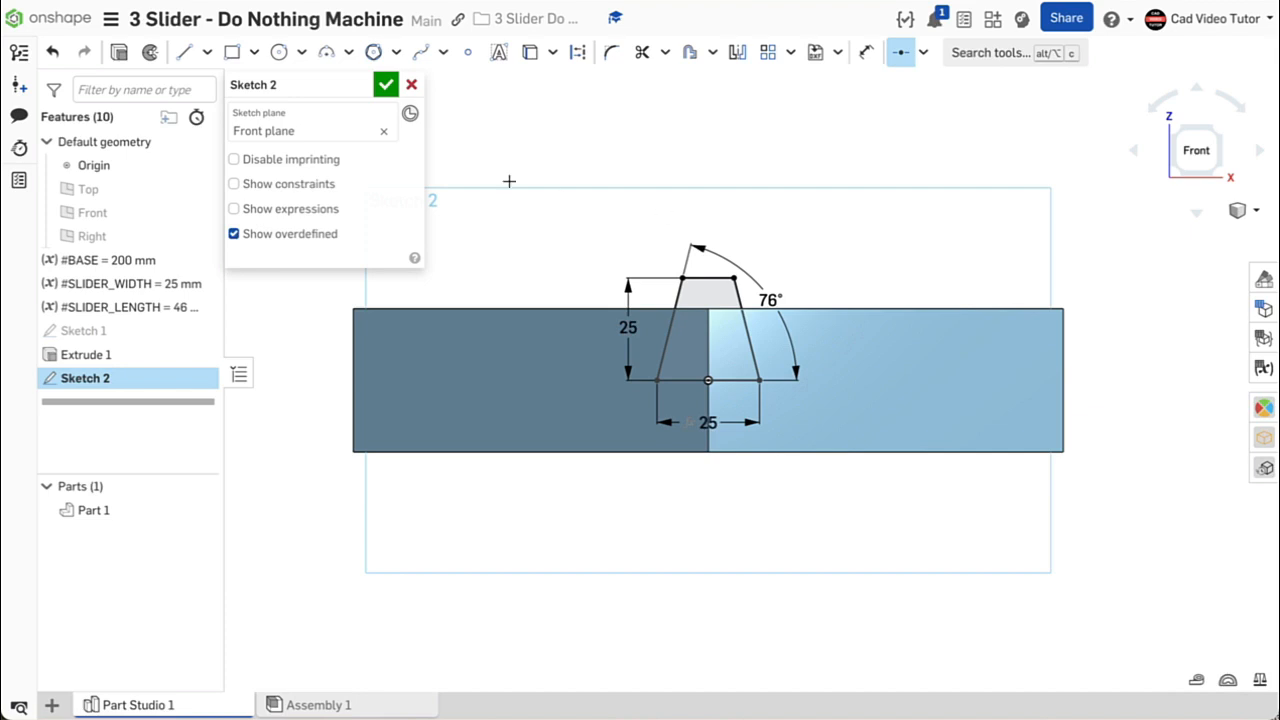
left_click(385, 87)
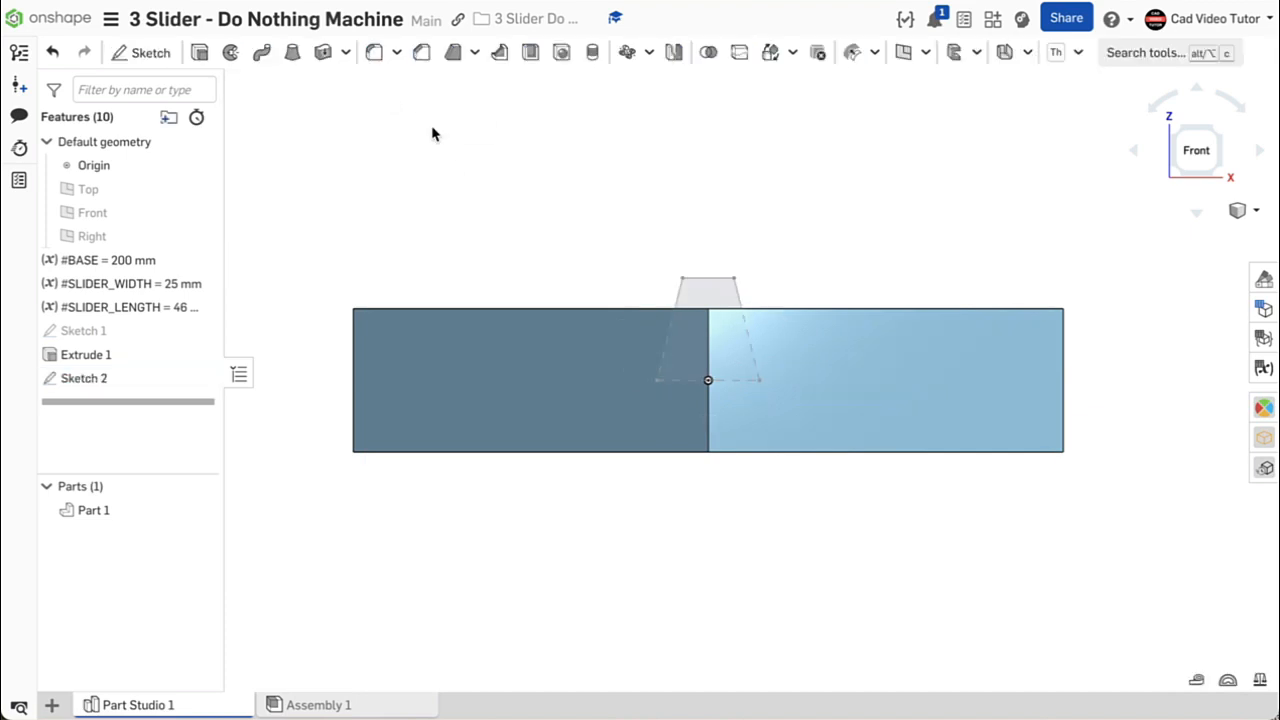
Cut the groove through the hexagon by extruding Sketch 2 as a Remove operation, Through all and Symmetric
right_click(432, 134)
left_click(489, 205)
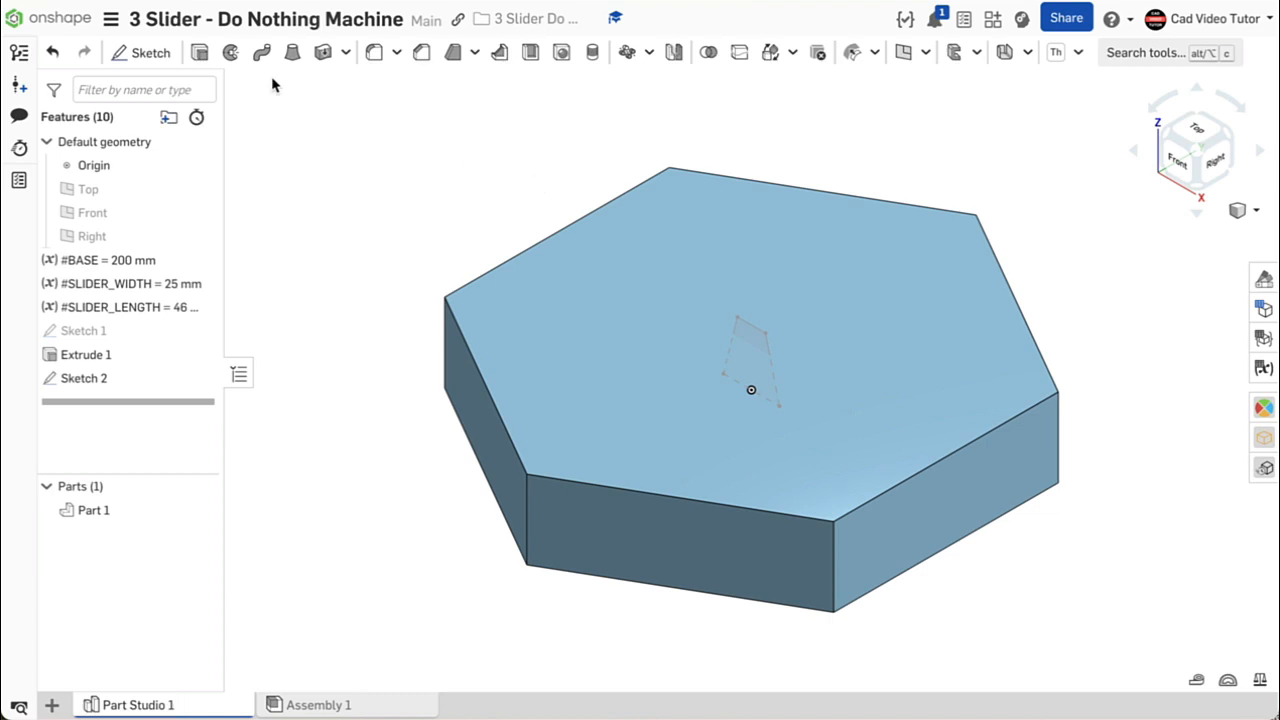
left_click(199, 52)
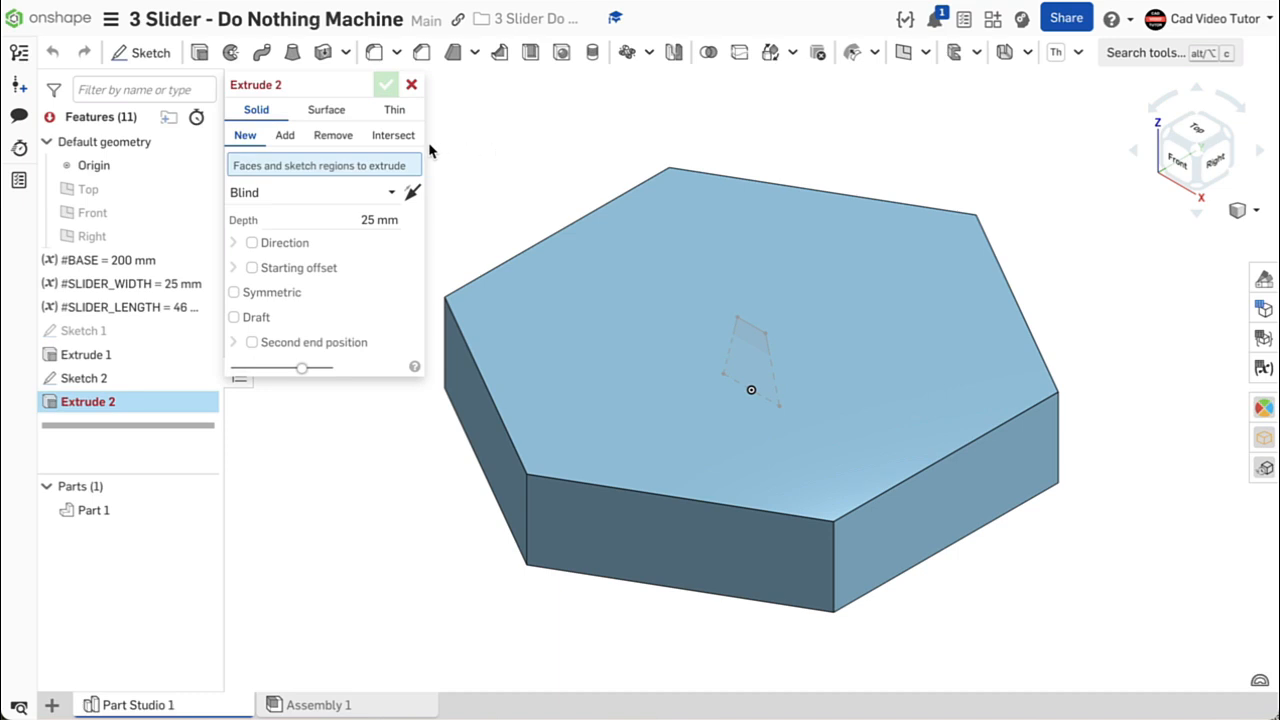
left_click(336, 136)
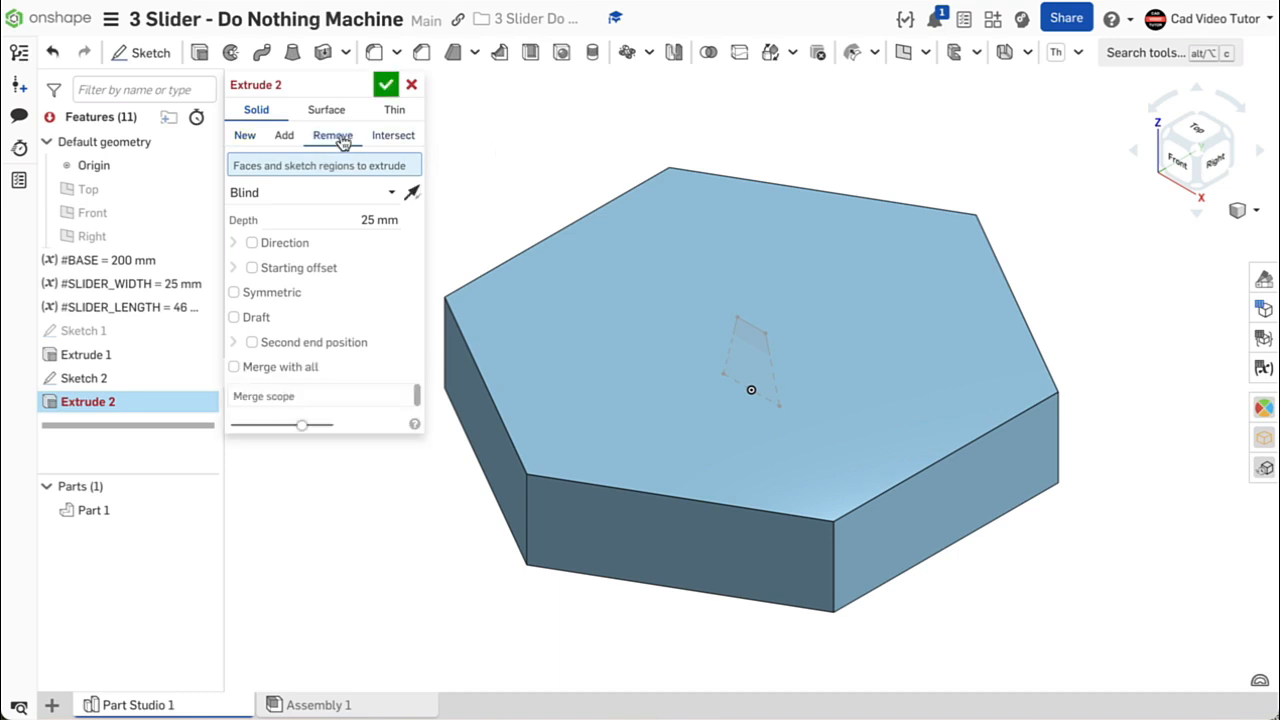
left_click(90, 378)
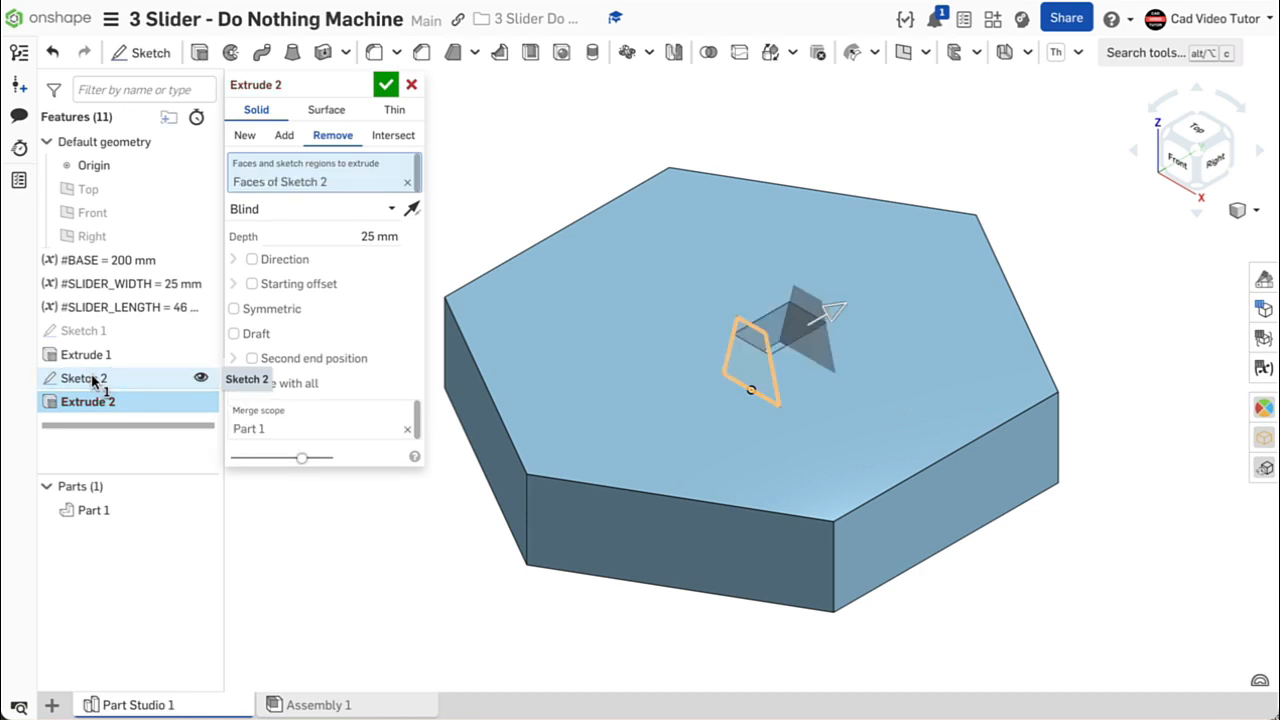
left_click(380, 210)
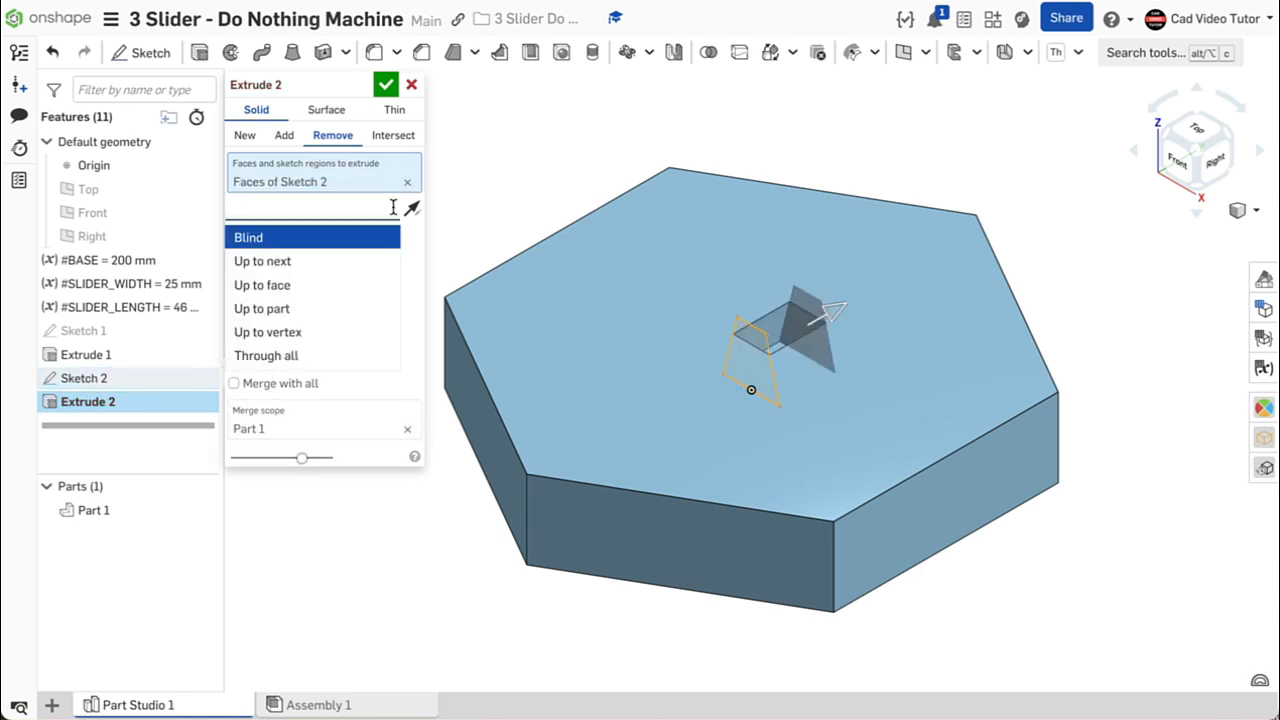
left_click(310, 358)
left_click(234, 286)
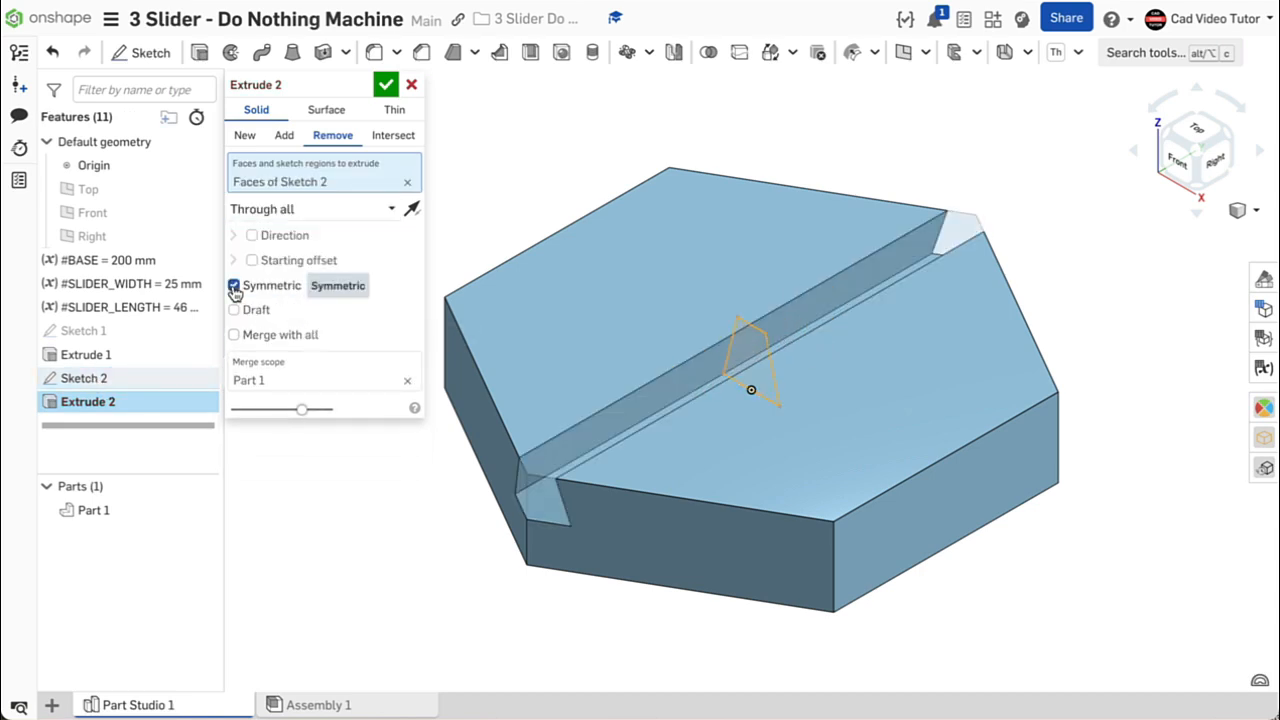
left_click(386, 87)
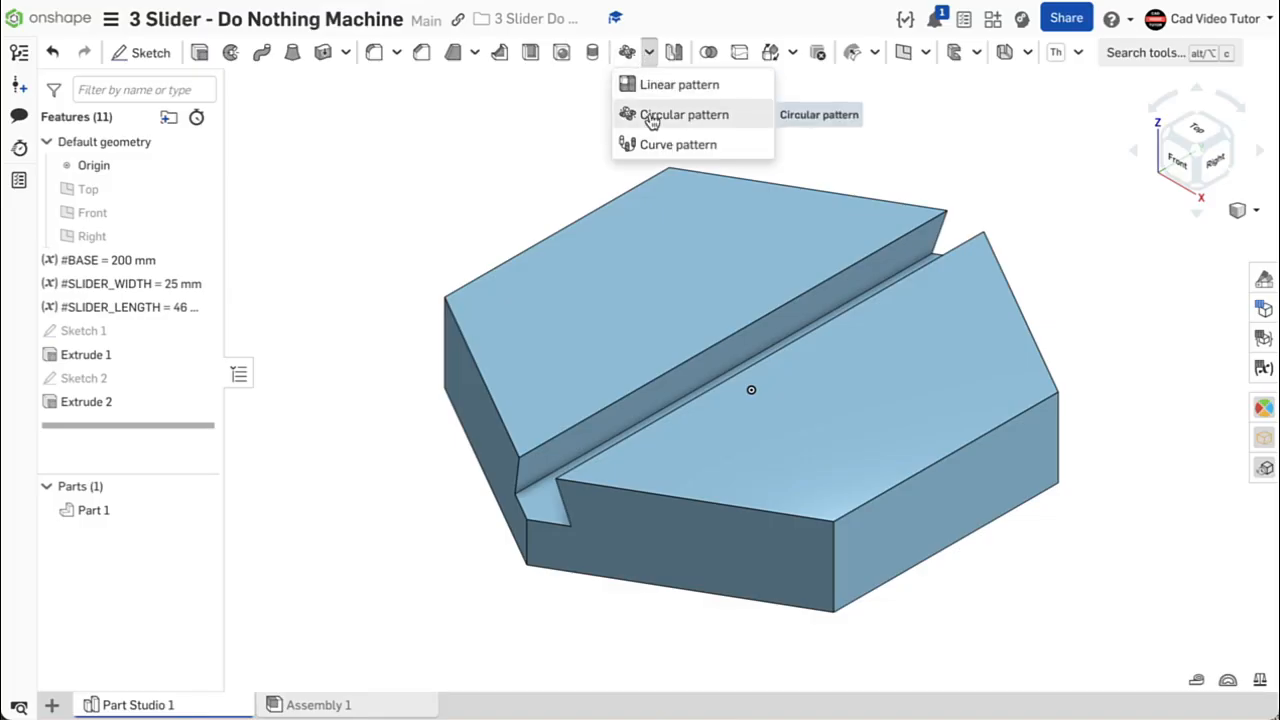
Circular-pattern the Extrude 2 groove as a Feature pattern about the base's centre, with 360 deg, 3 equally spaced instances and Reapply features enabled
left_click(651, 118)
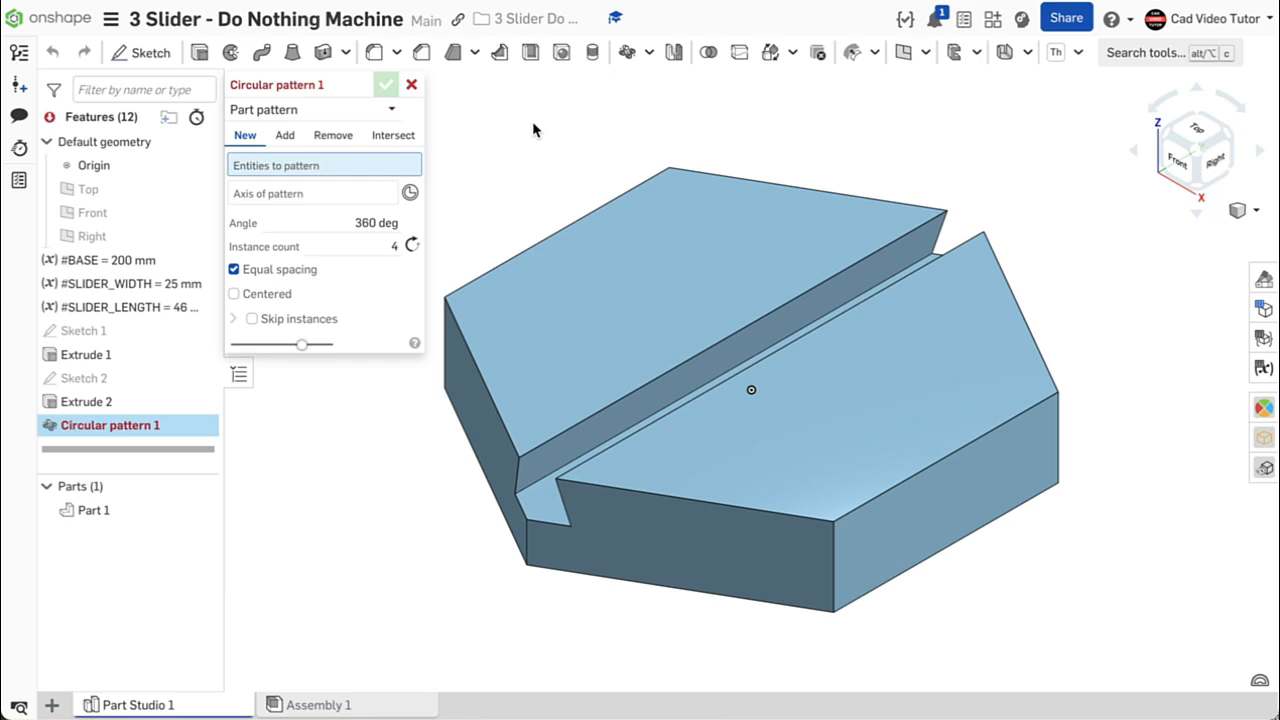
left_click(390, 109)
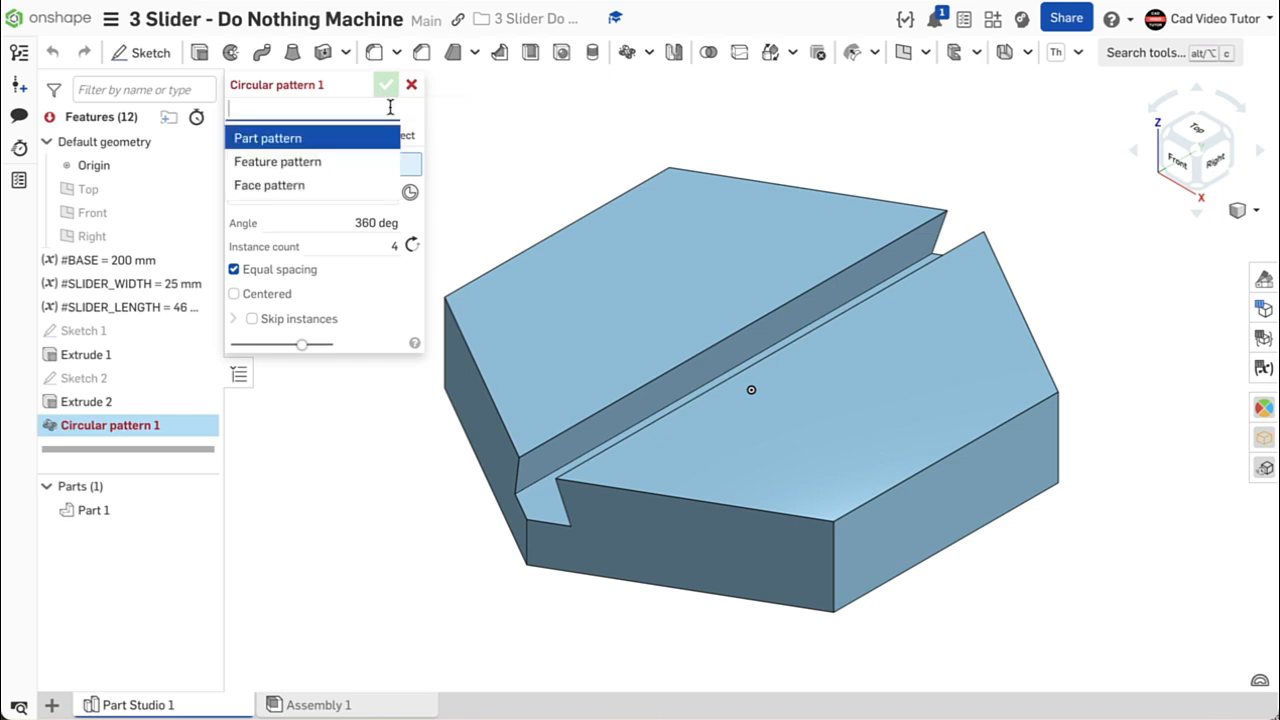
left_click(340, 161)
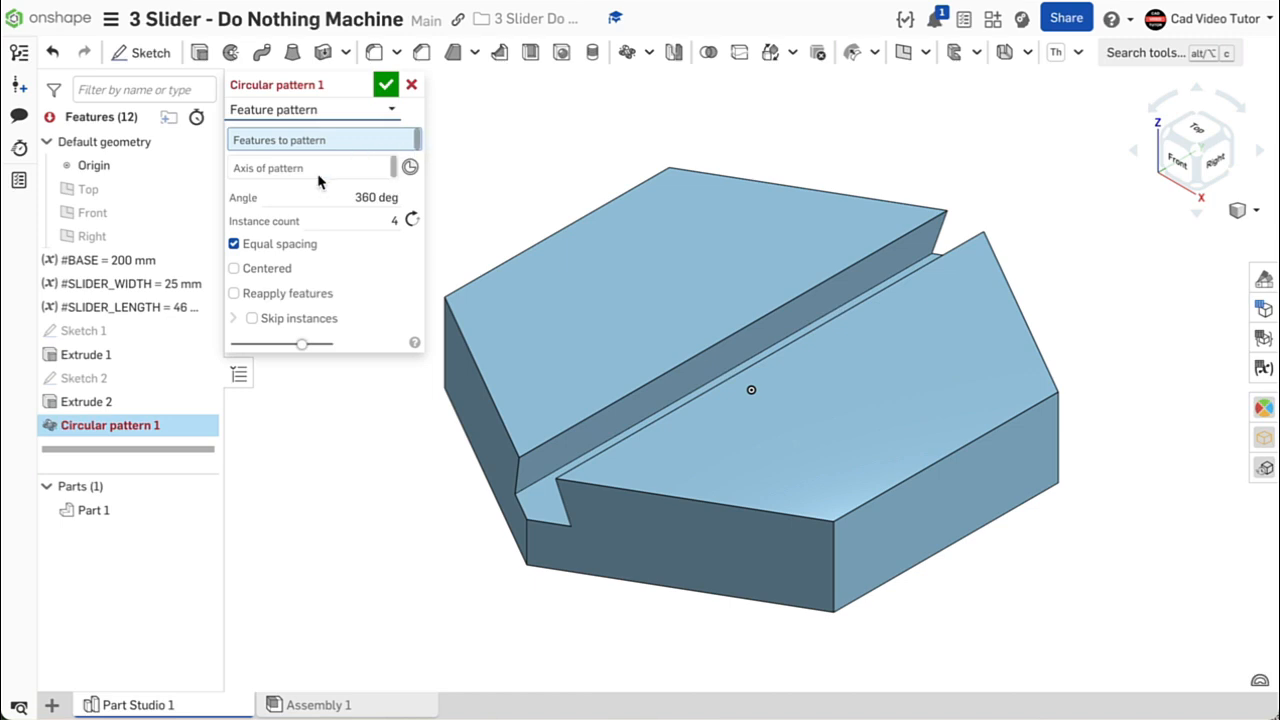
left_click(103, 404)
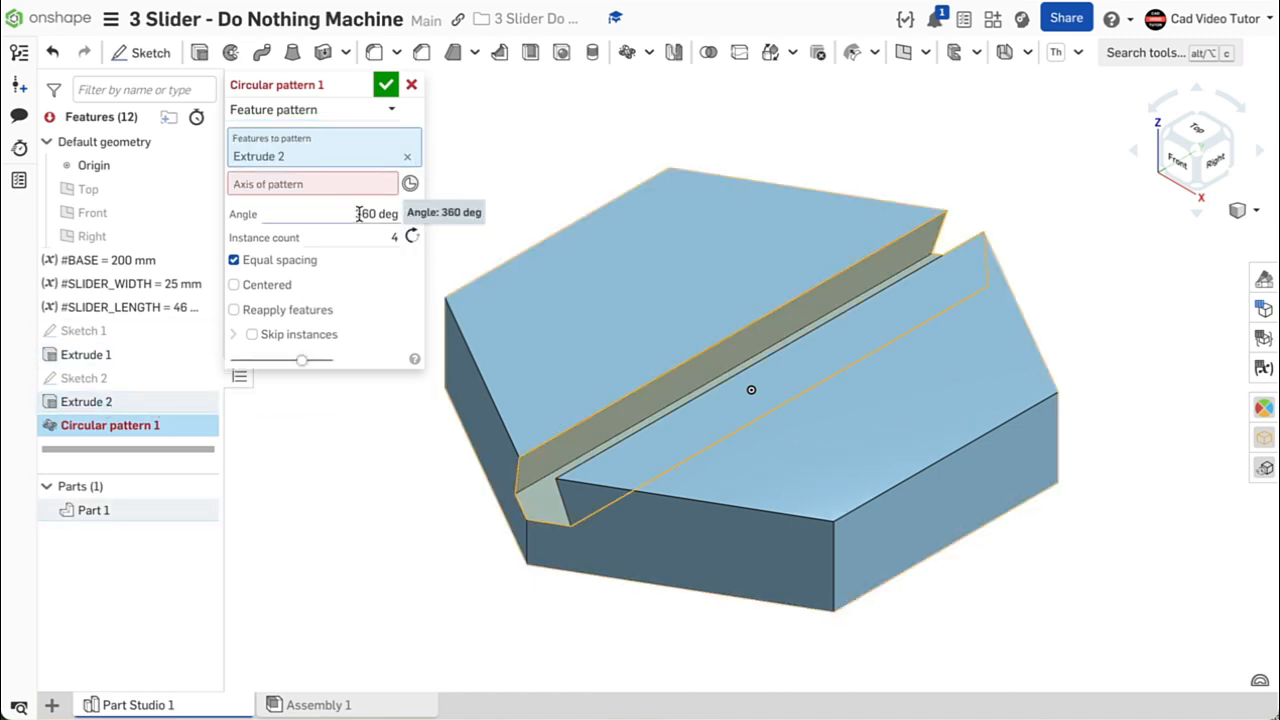
left_click(409, 184)
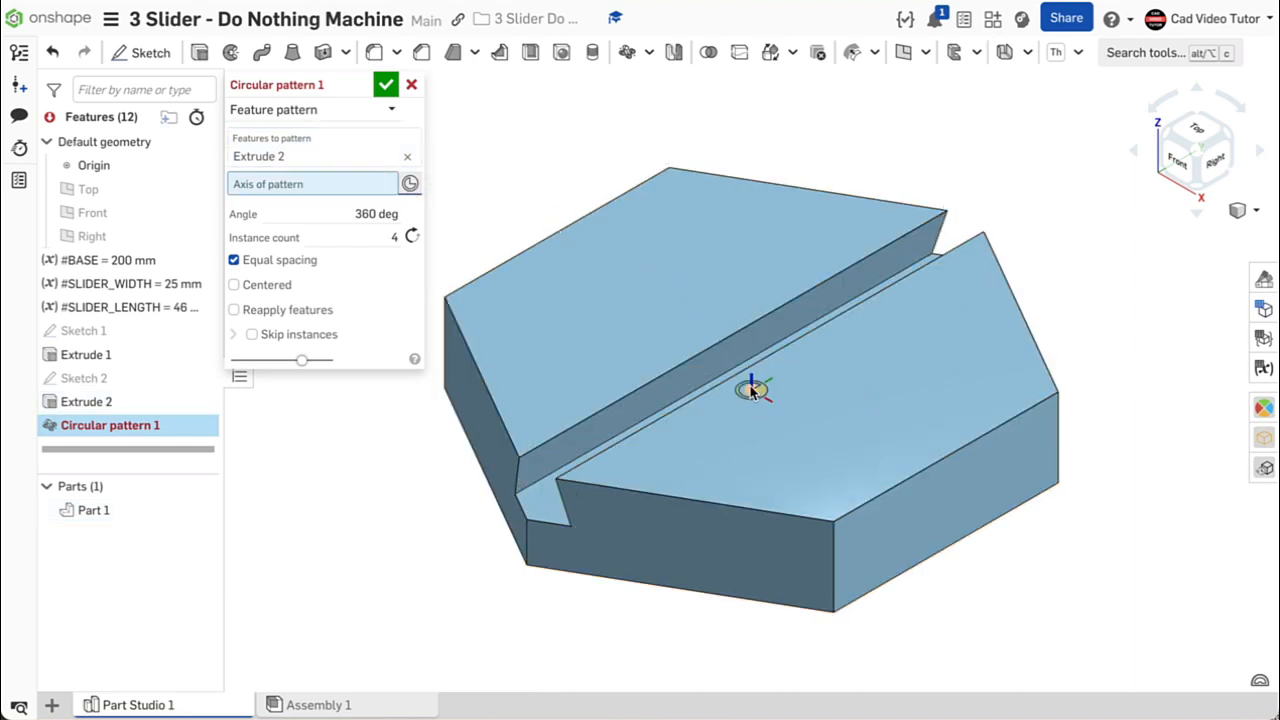
left_click(753, 391)
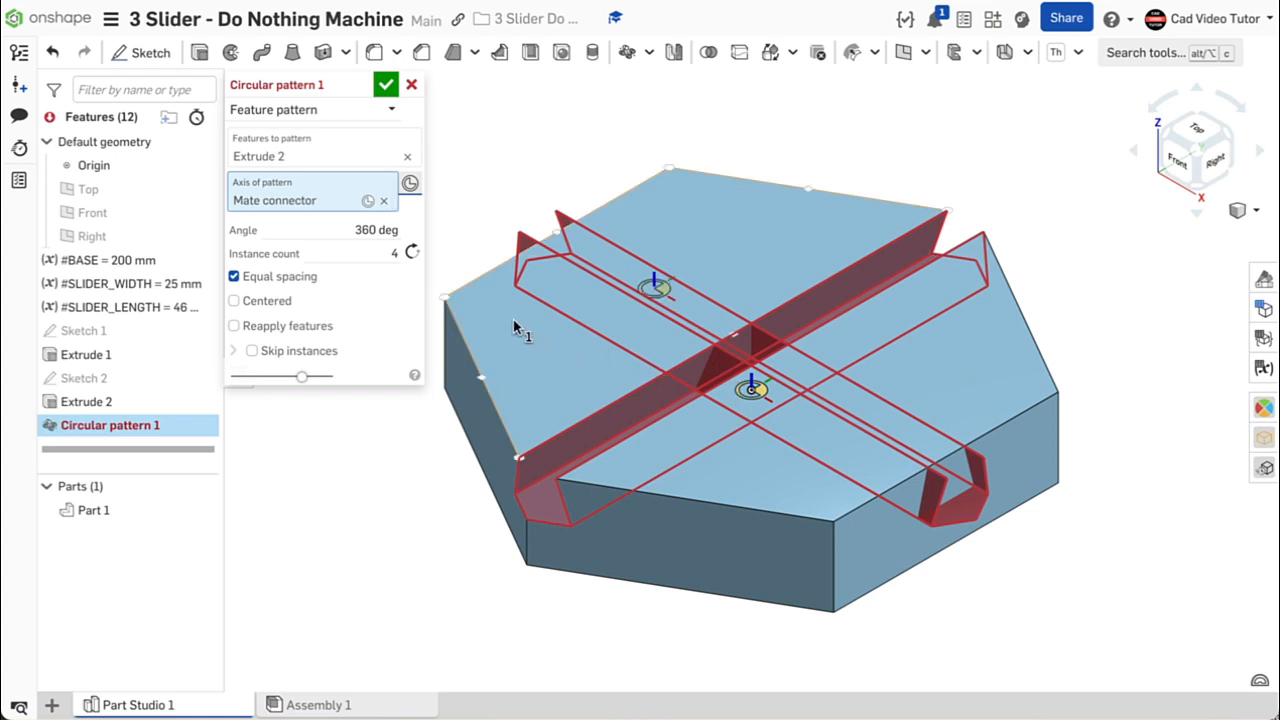
left_click(390, 253)
type("3")
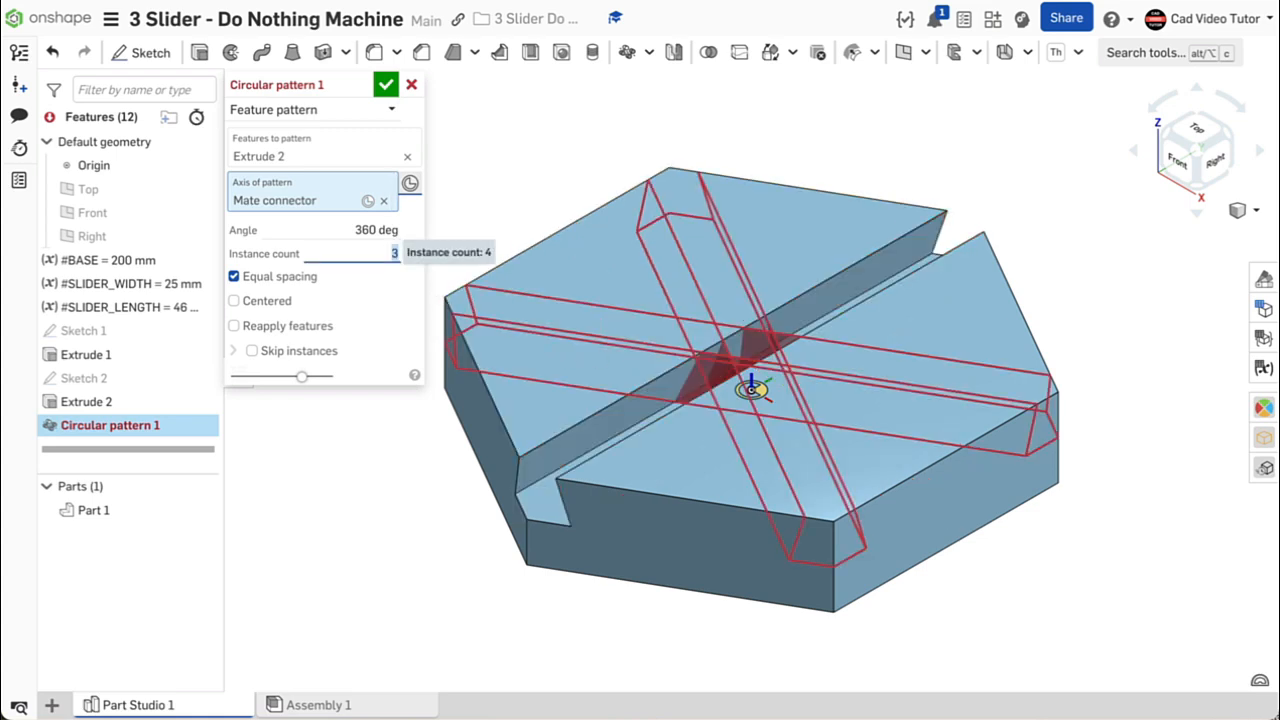
left_click(234, 327)
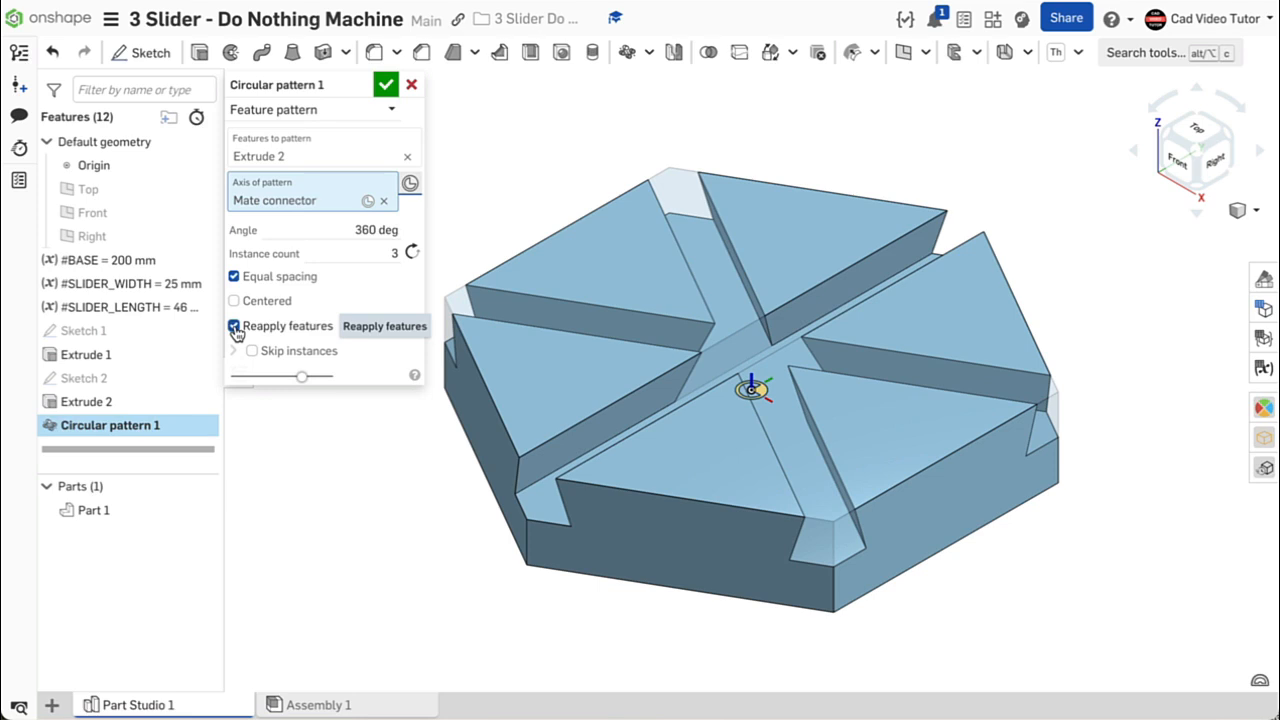
left_click(385, 86)
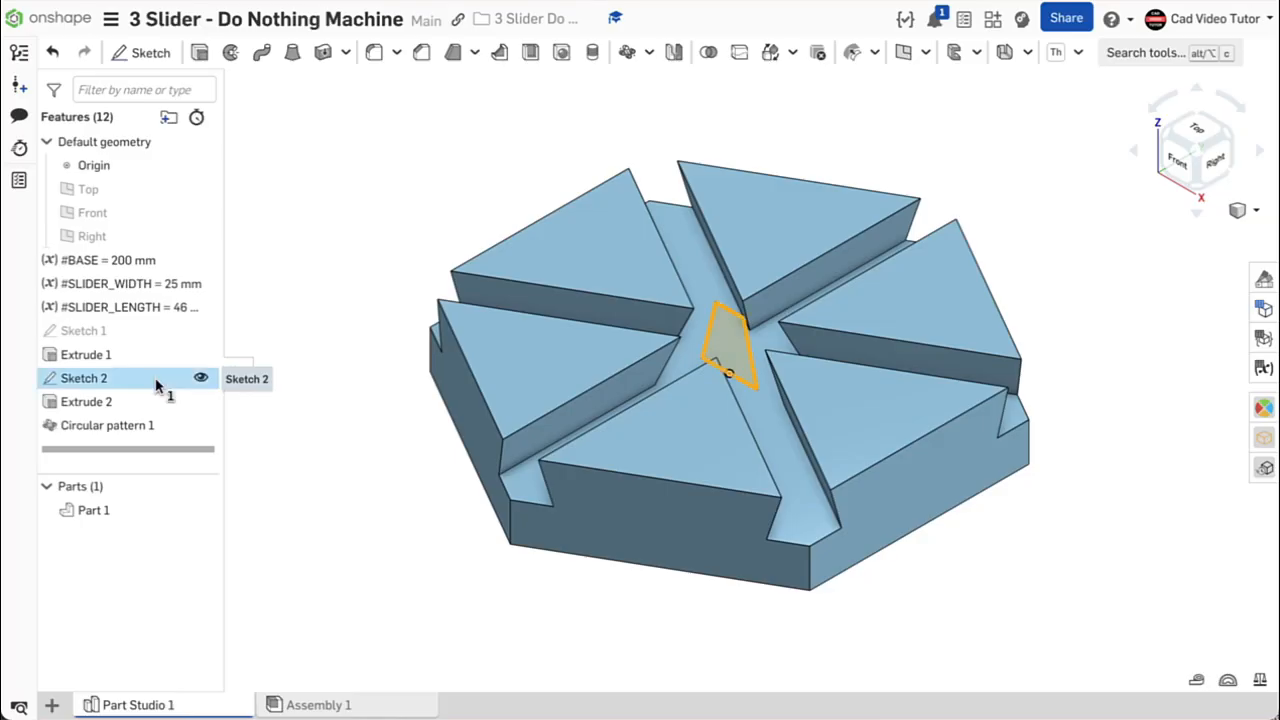
Extrude the Sketch 2 trapezoid as a New solid part, Blind and Symmetric, with its depth set to #SLIDER_LENGTH
double_click(156, 380)
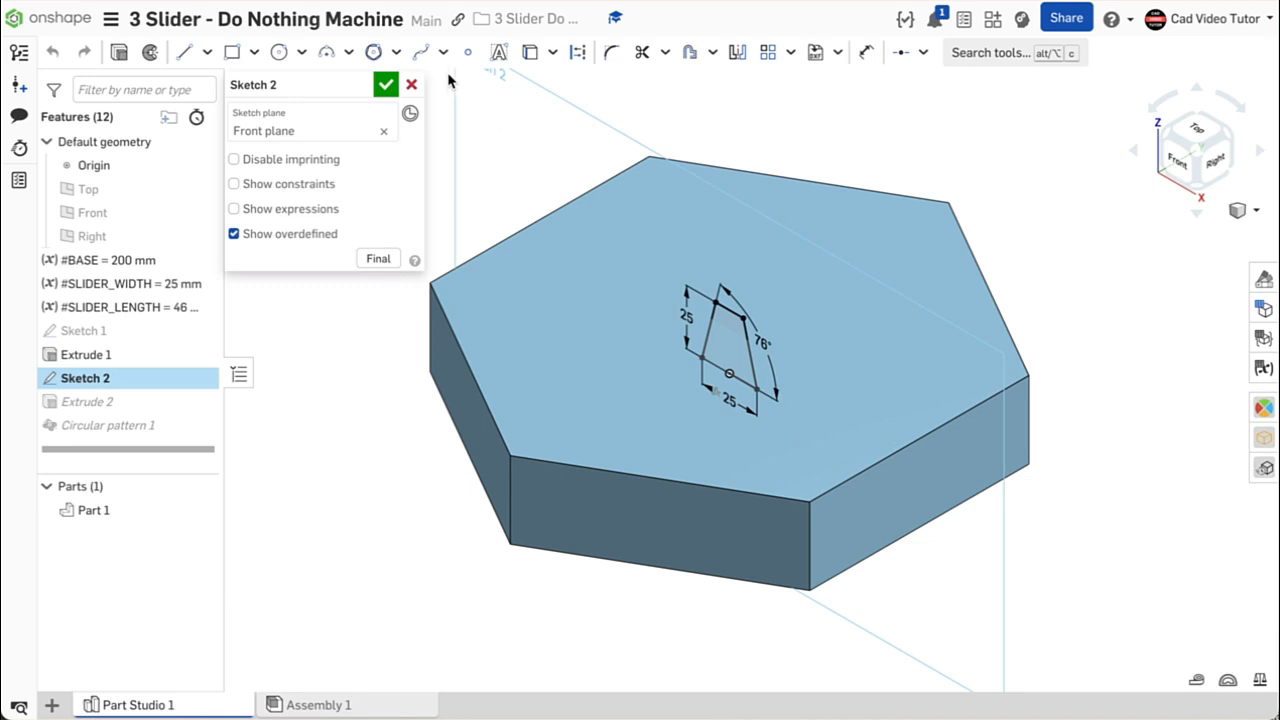
left_click(386, 84)
left_click(199, 53)
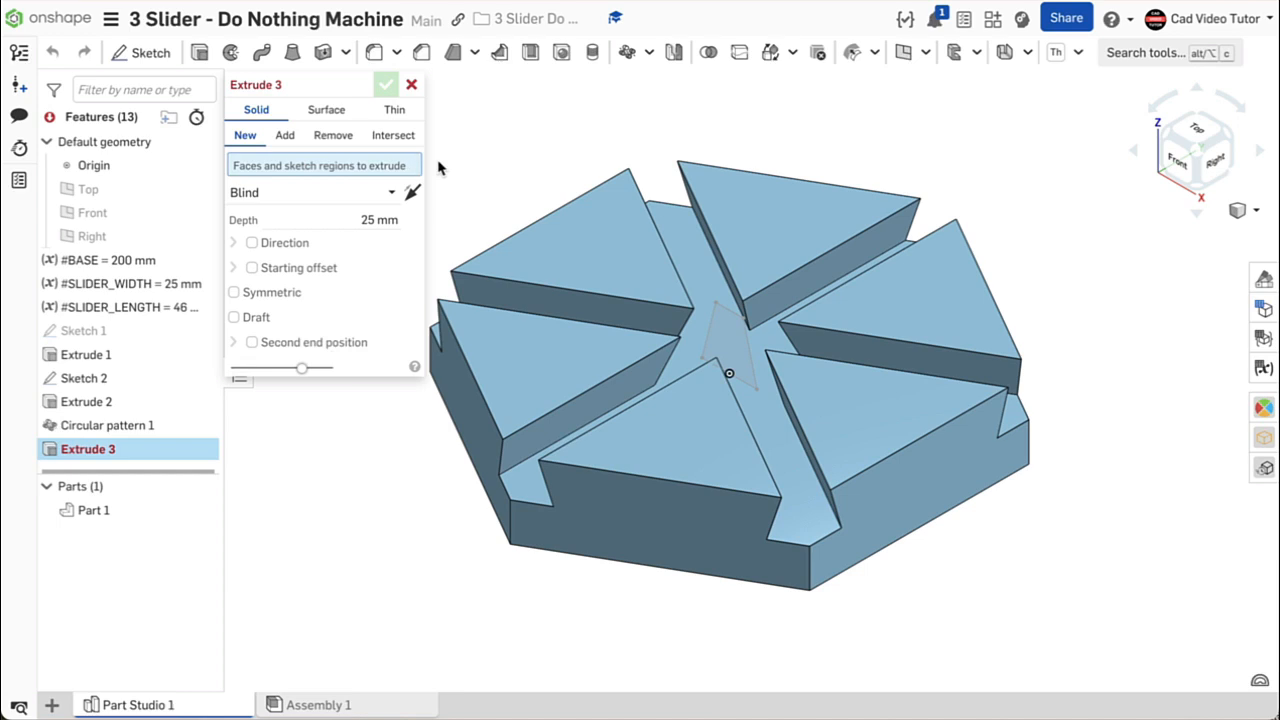
left_click(115, 378)
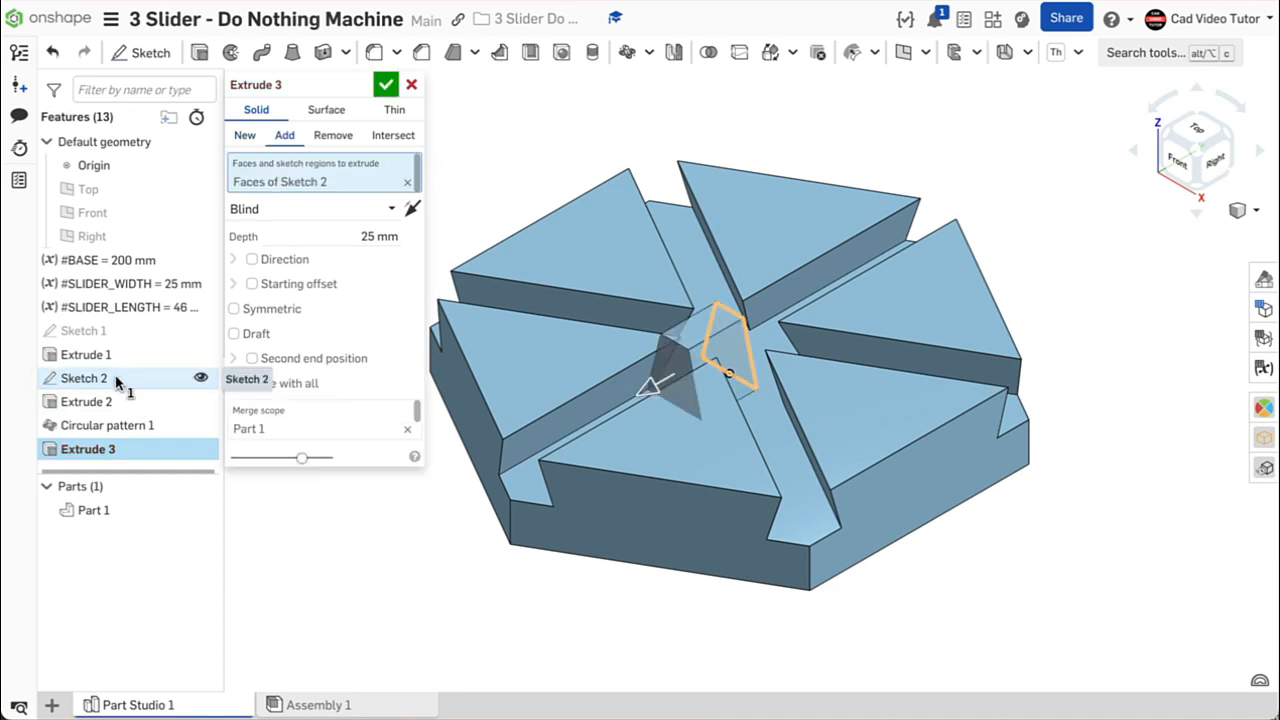
left_click(242, 137)
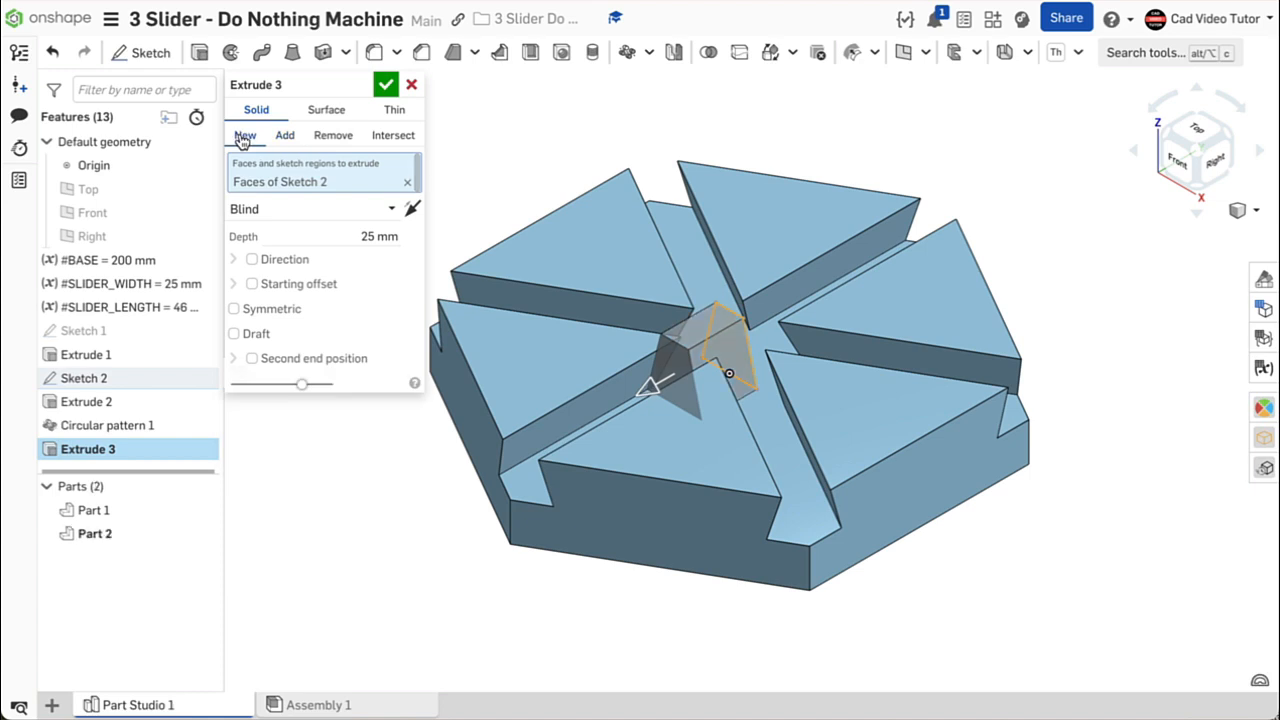
left_click(356, 236)
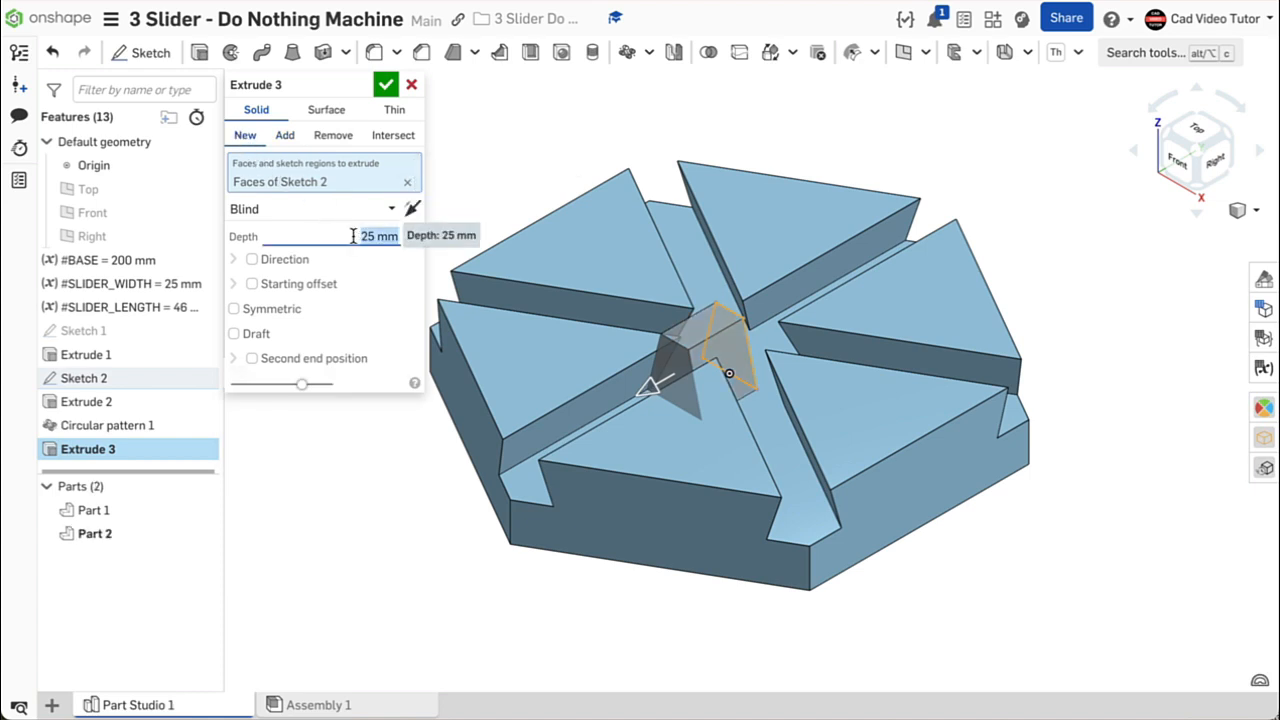
type("#")
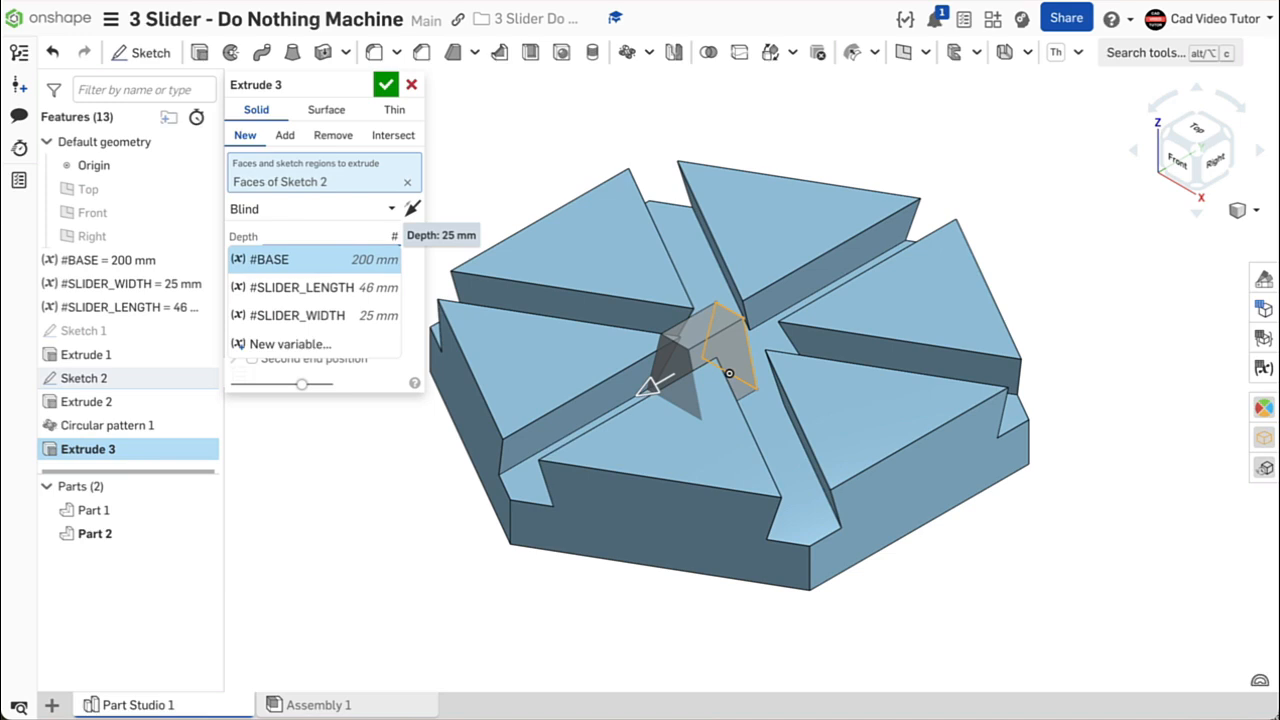
left_click(338, 287)
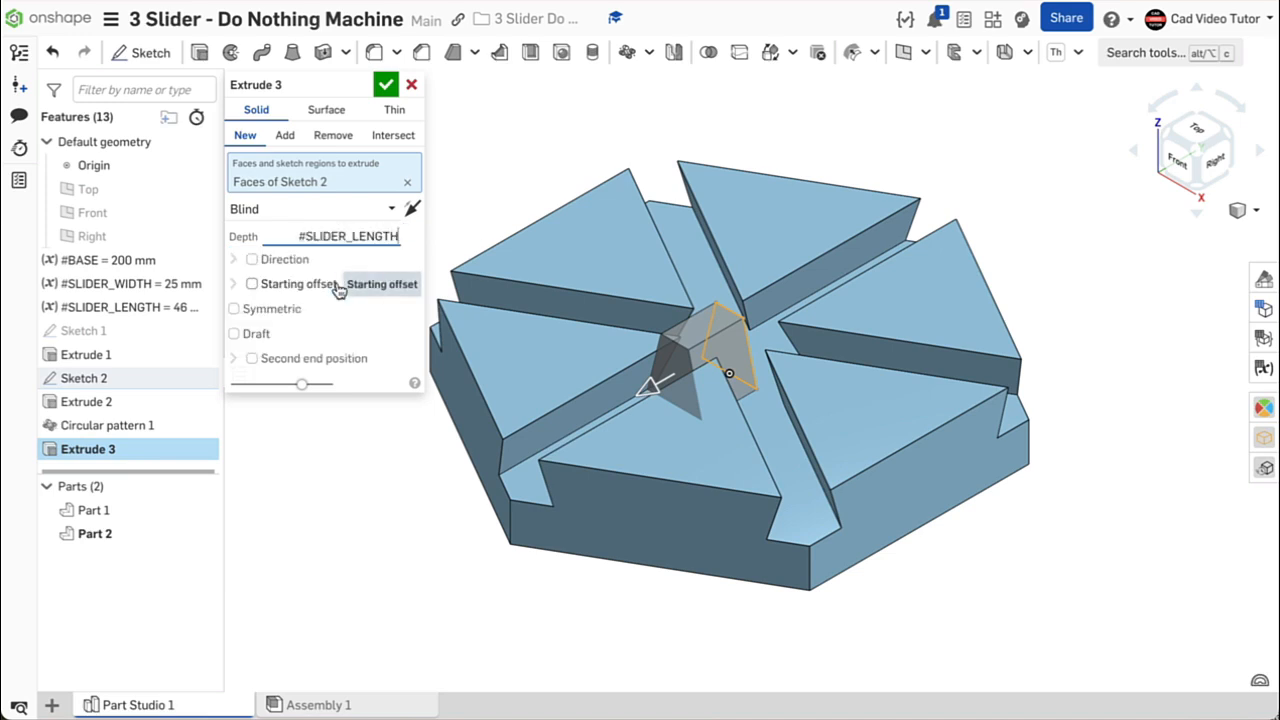
left_click(234, 310)
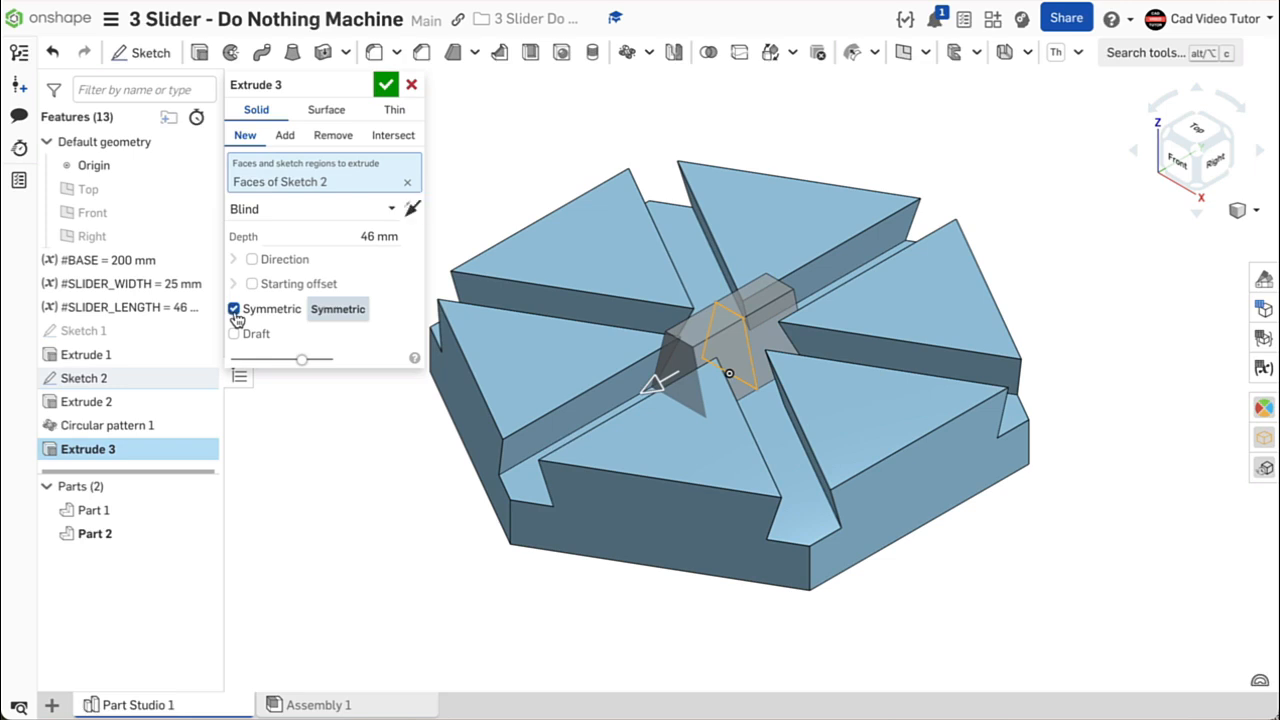
left_click(385, 86)
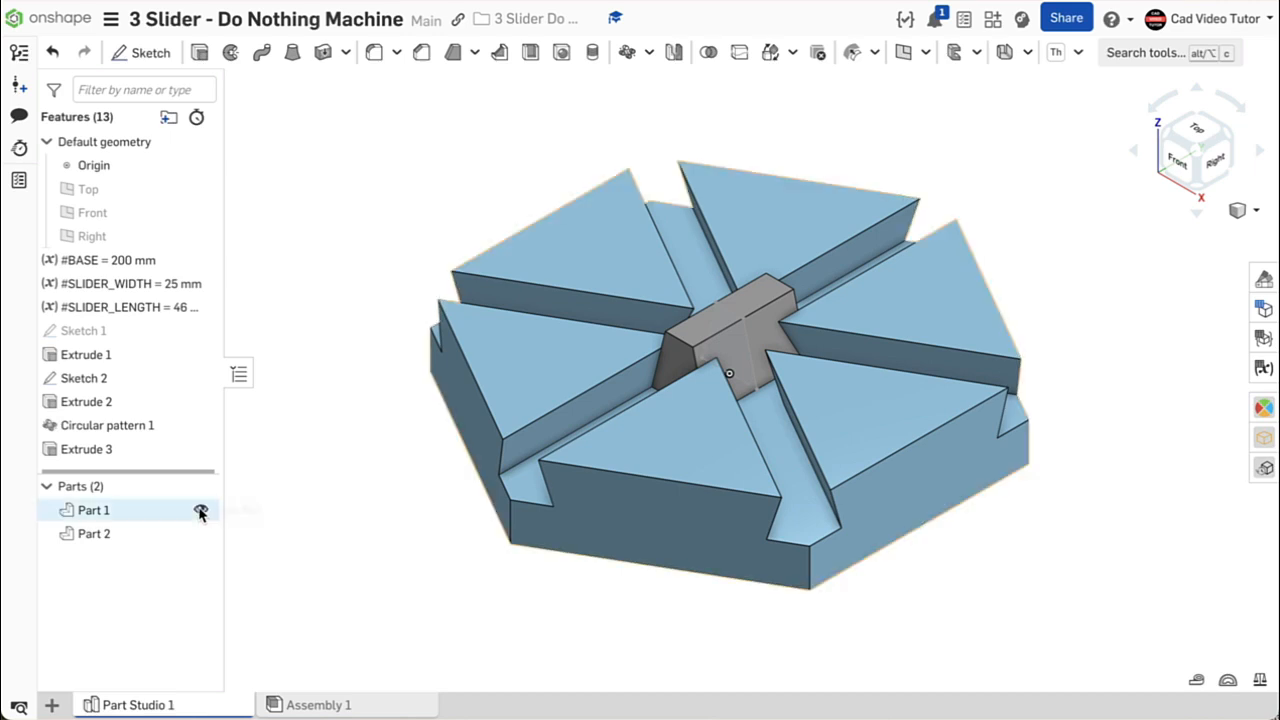
Rename the grooved hexagonal part, Part 1, as Base
left_click(163, 514)
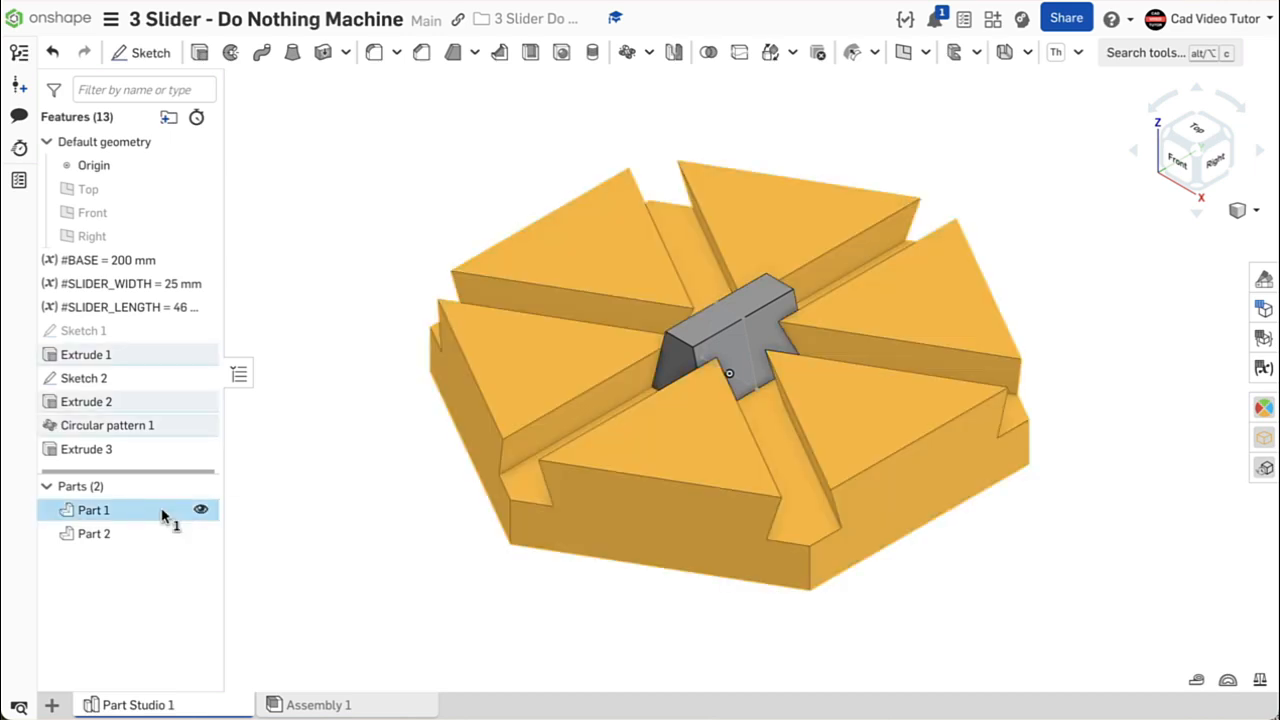
right_click(163, 514)
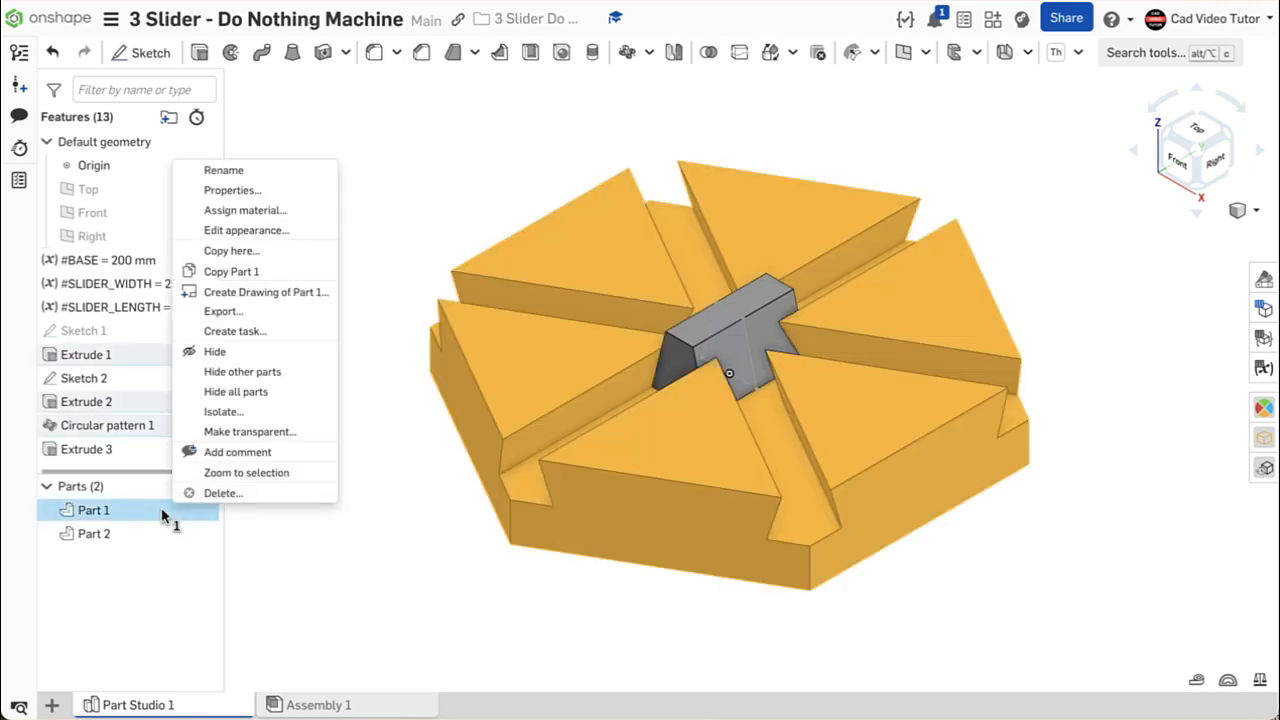
left_click(210, 171)
type("Base")
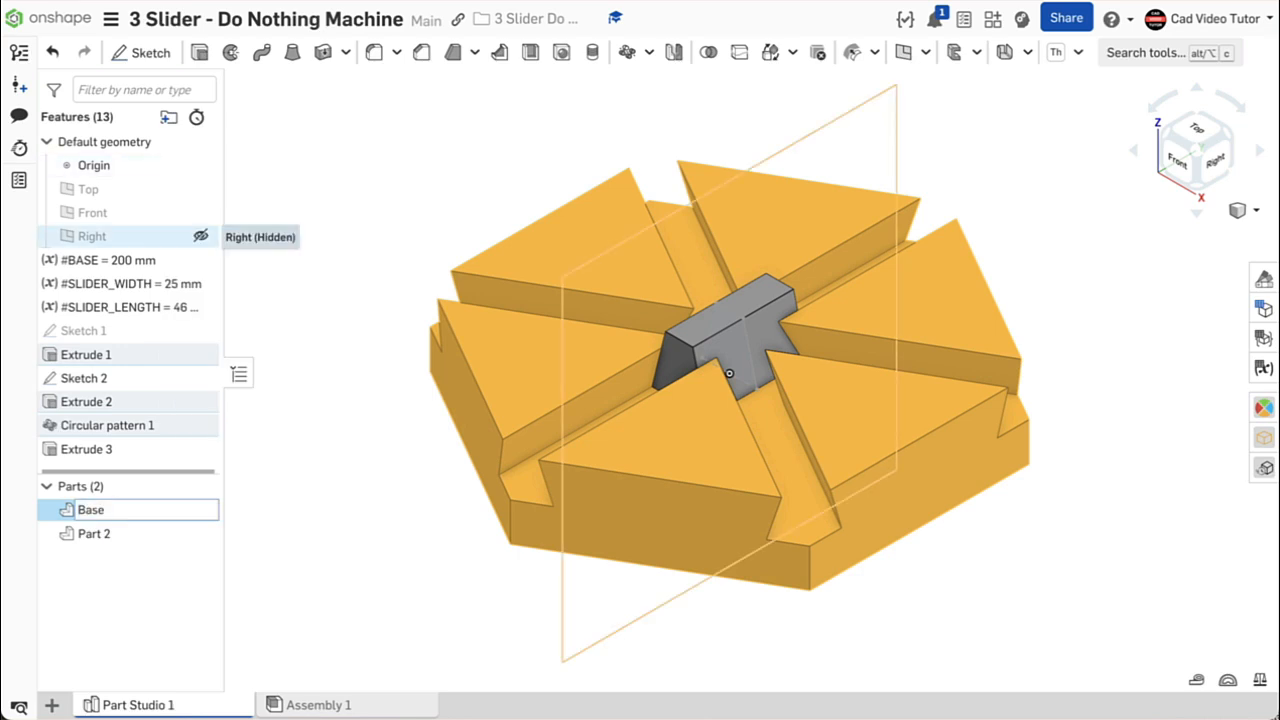
left_click(320, 484)
Rename the trapezoidal block, Part 2, as Slider
right_click(146, 534)
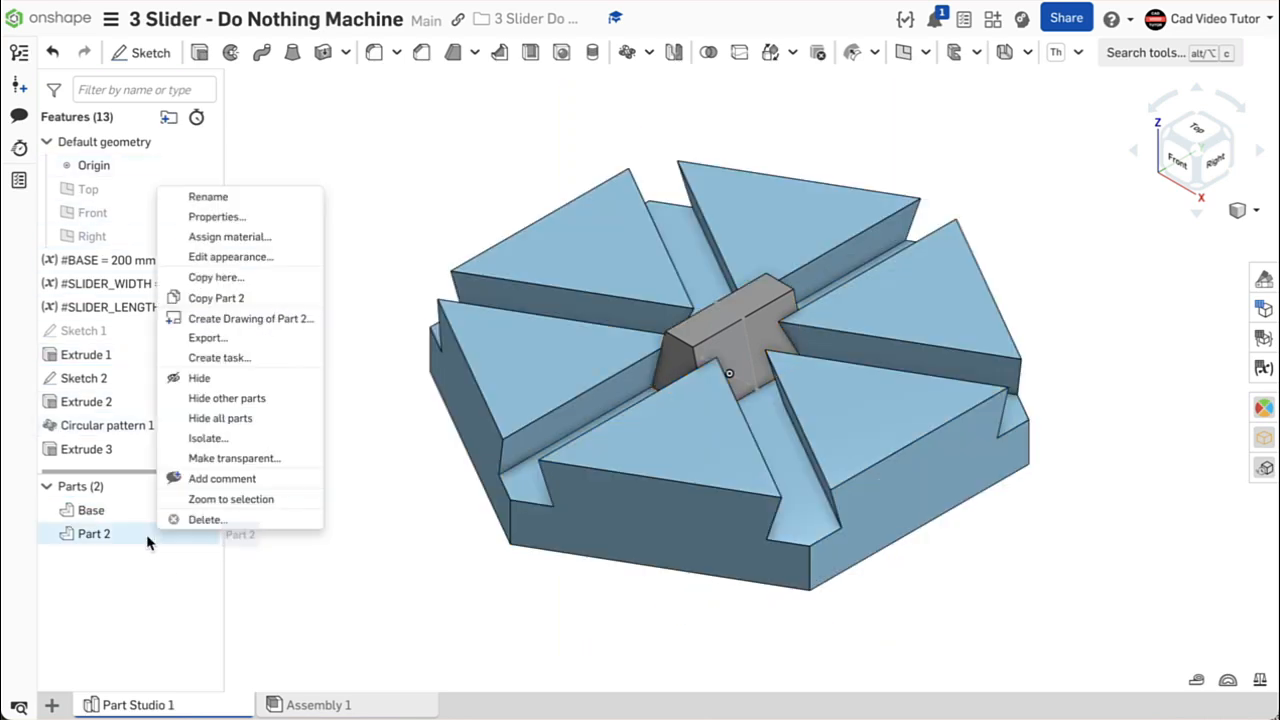
left_click(245, 198)
type("Slider")
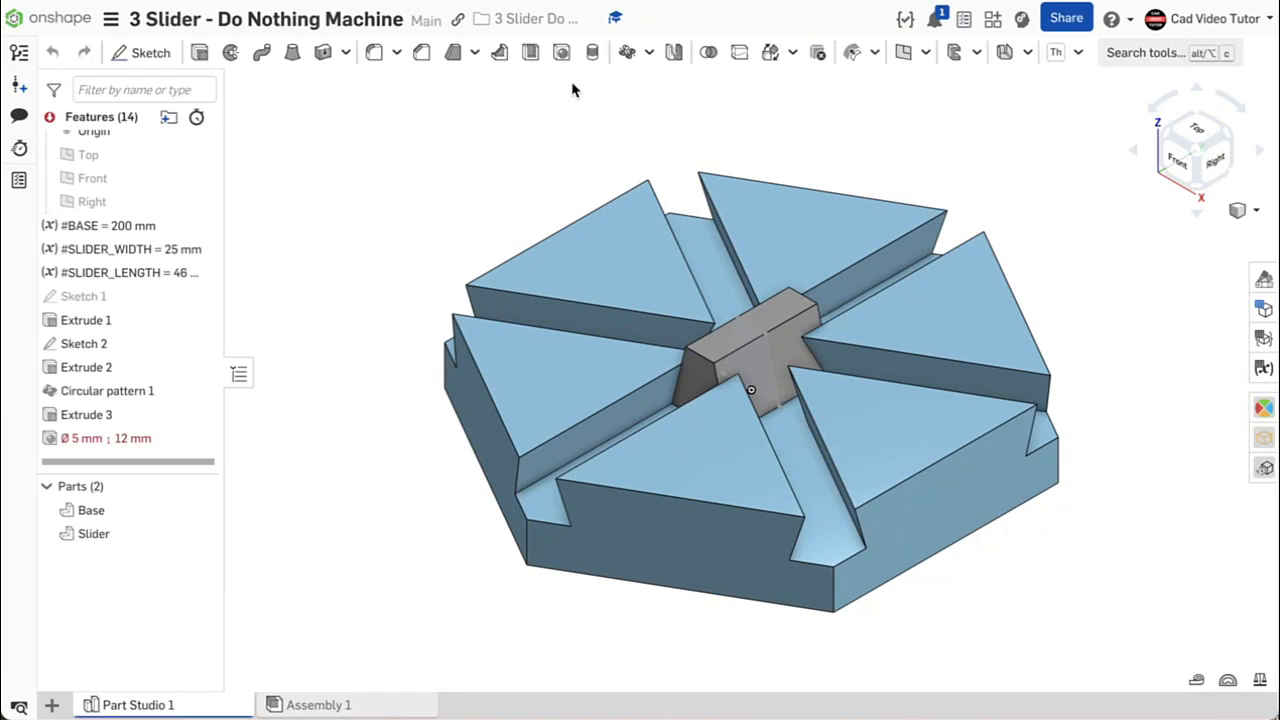
Set up a simple metric drilled hole of size 4.8, starting from part, with Blind termination and a depth of 15 mm
left_click(562, 53)
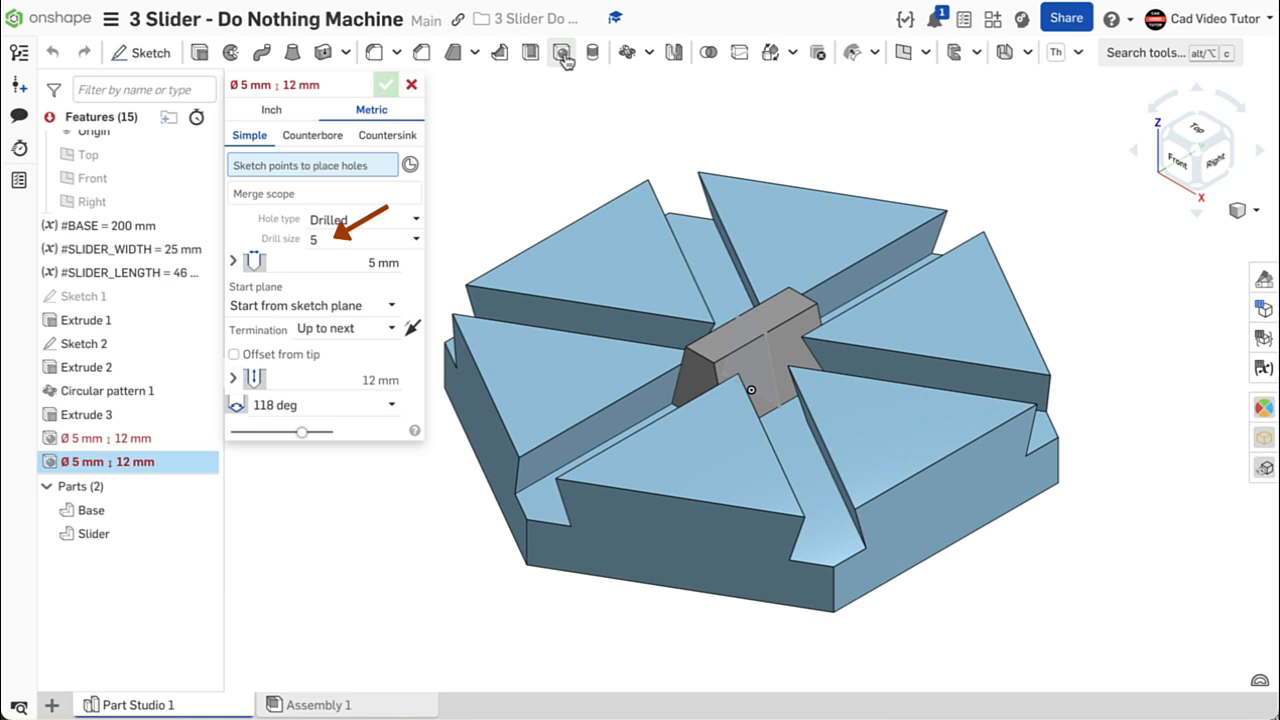
left_click(360, 238)
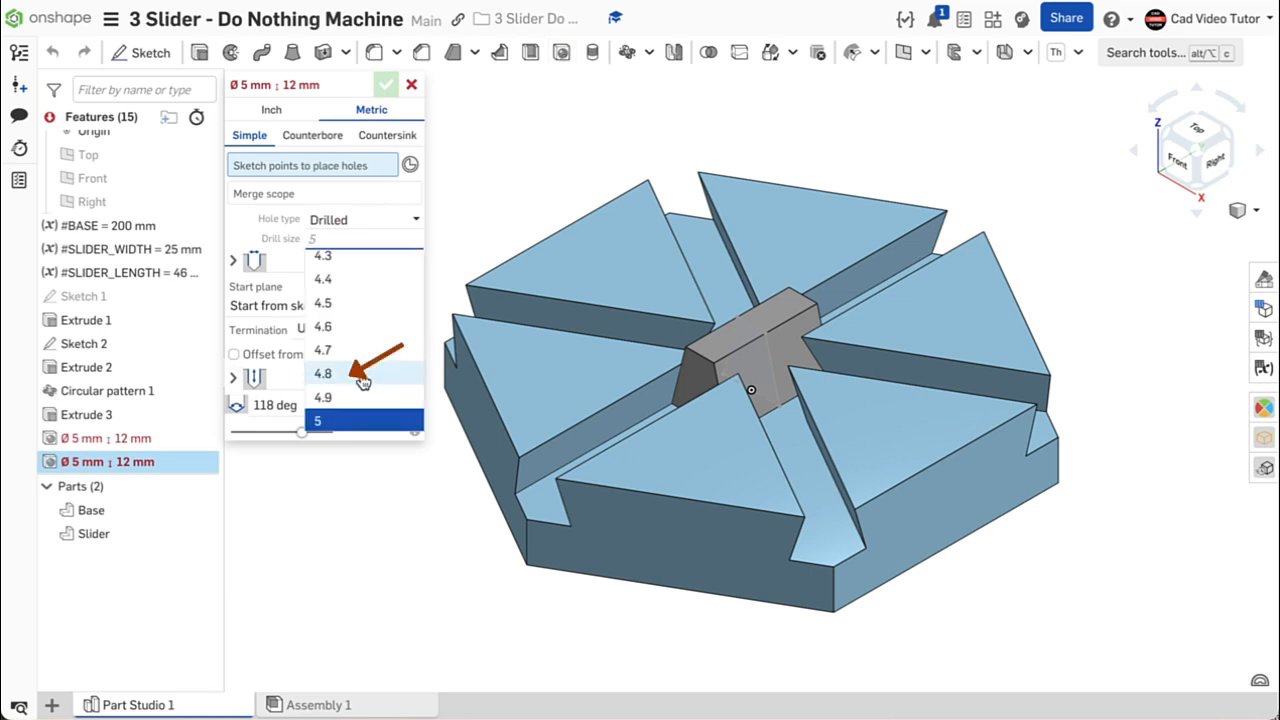
left_click(362, 376)
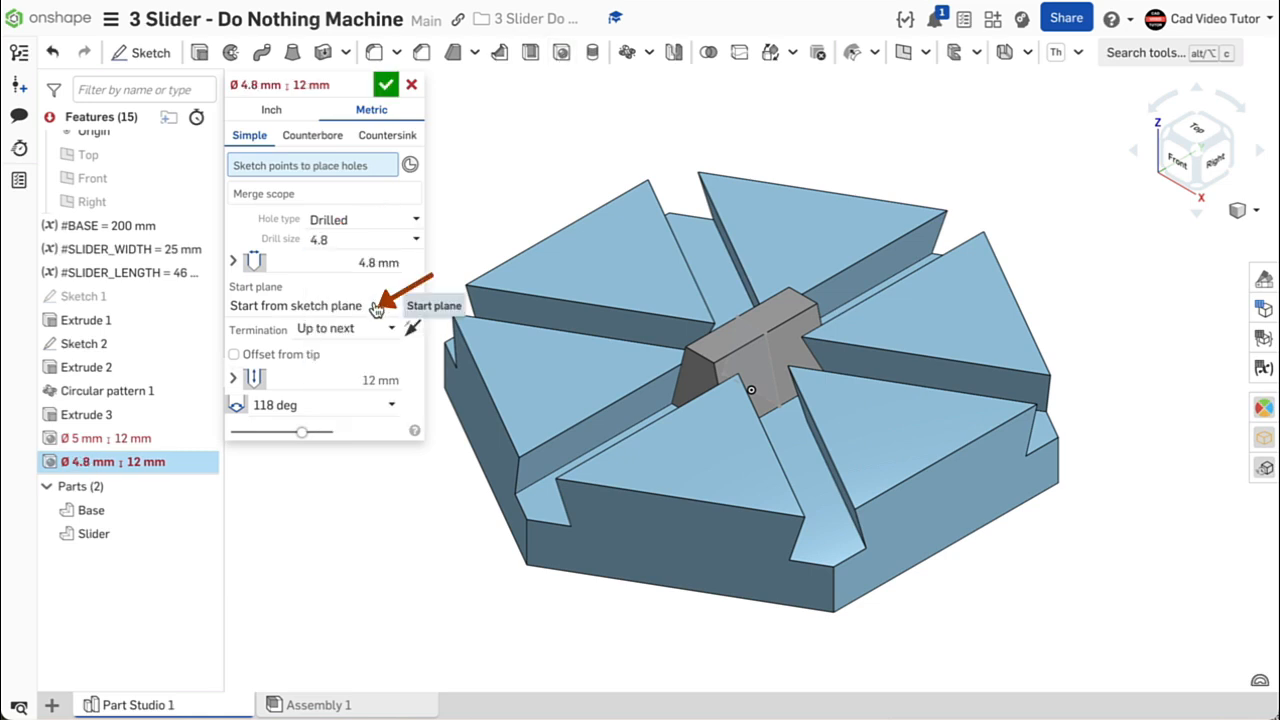
left_click(376, 307)
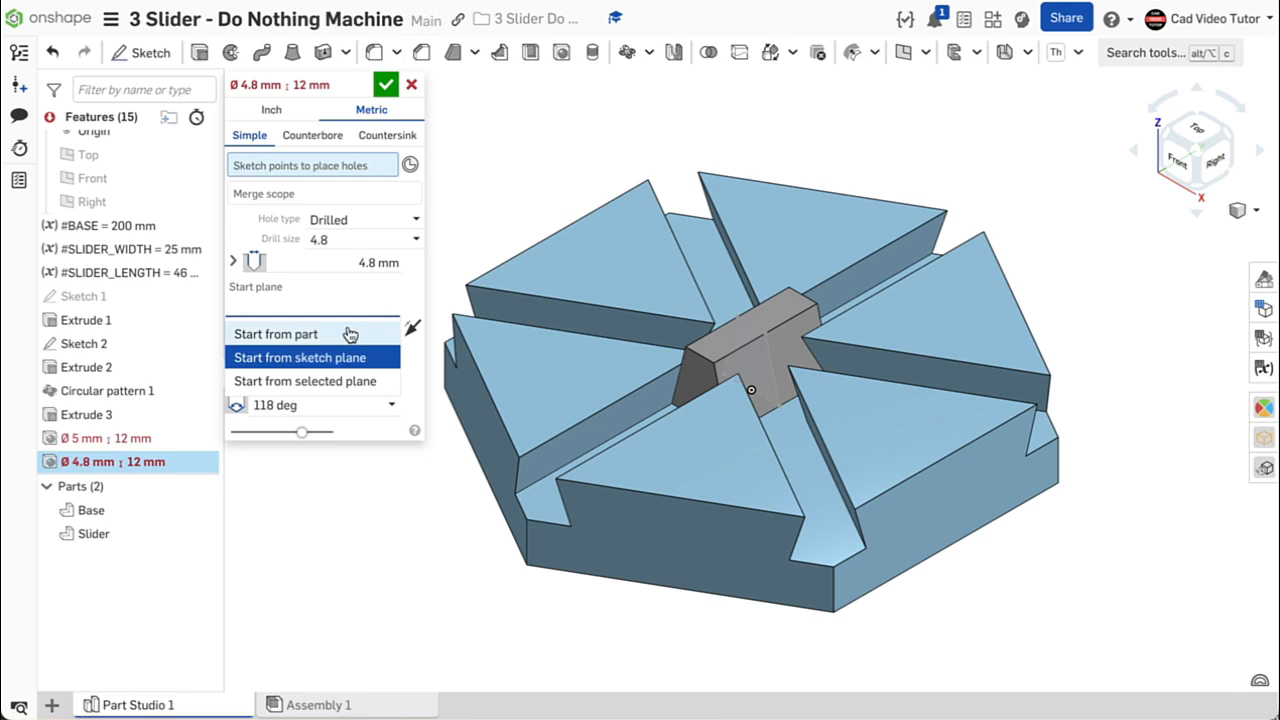
left_click(349, 334)
left_click(368, 310)
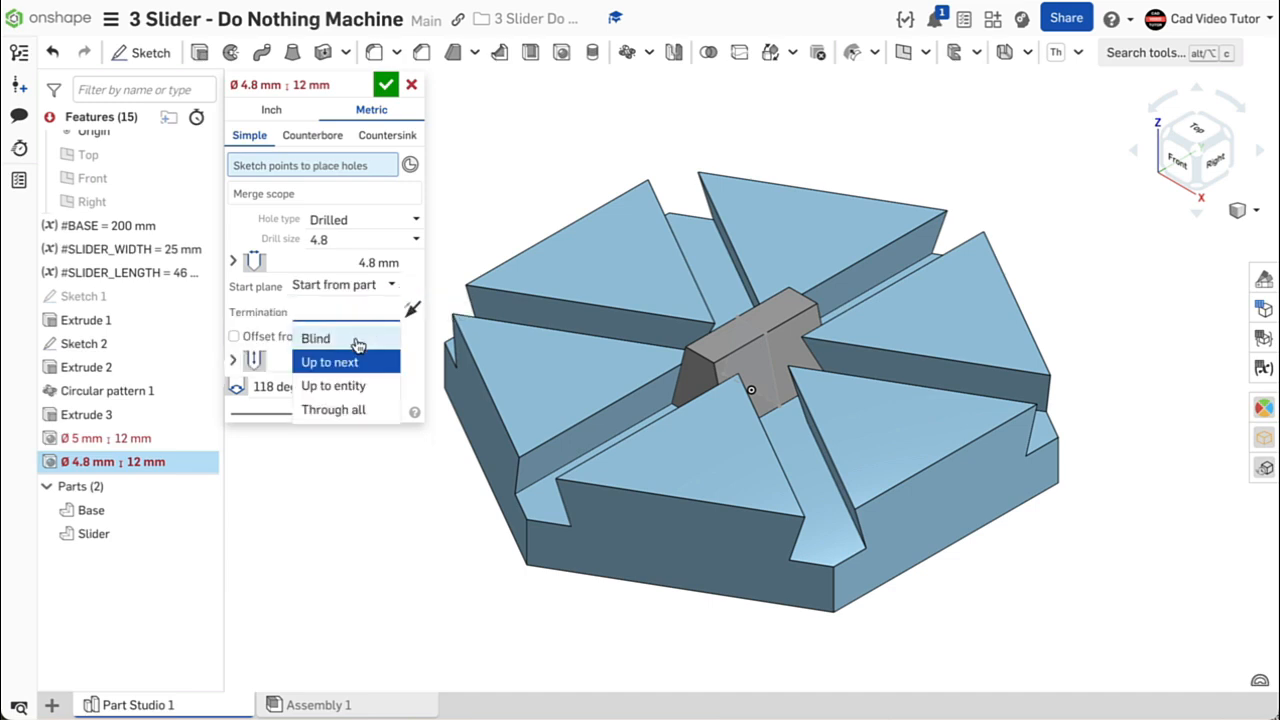
left_click(358, 344)
left_click(368, 340)
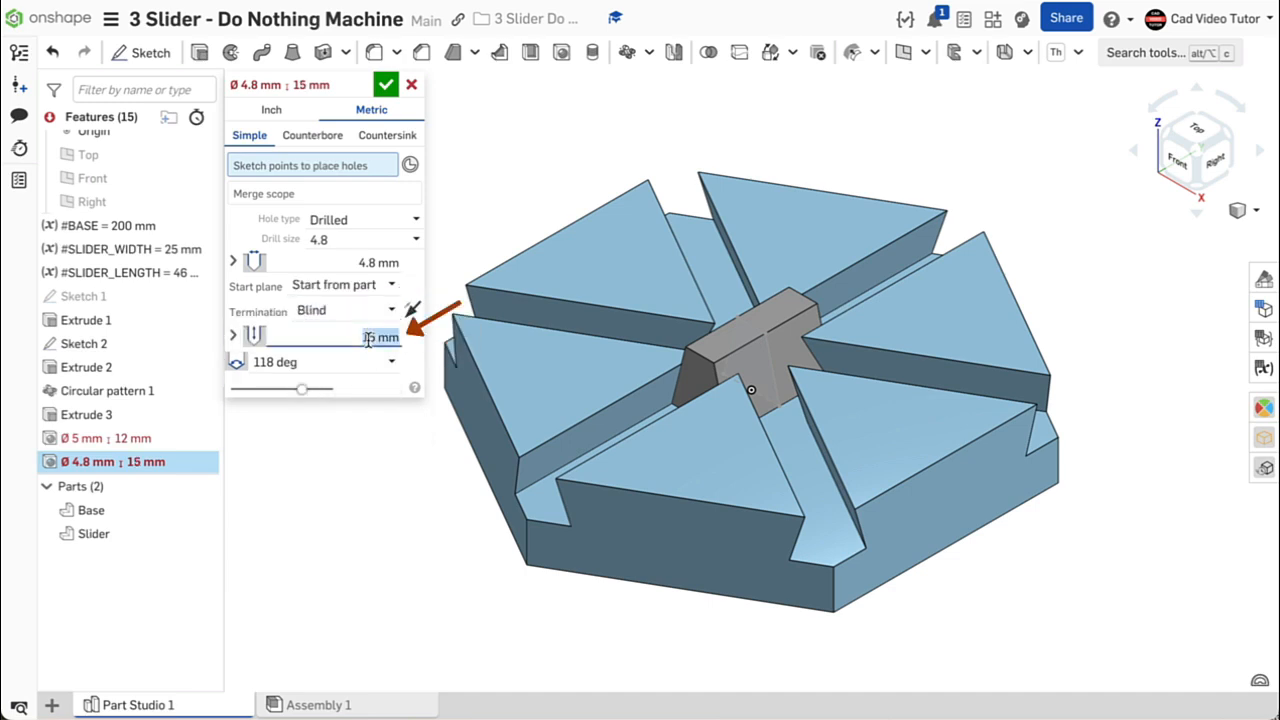
type("15")
key("Return")
Place the hole on a mate connector at the centre of the slider's top face and accept the feature
left_click(412, 168)
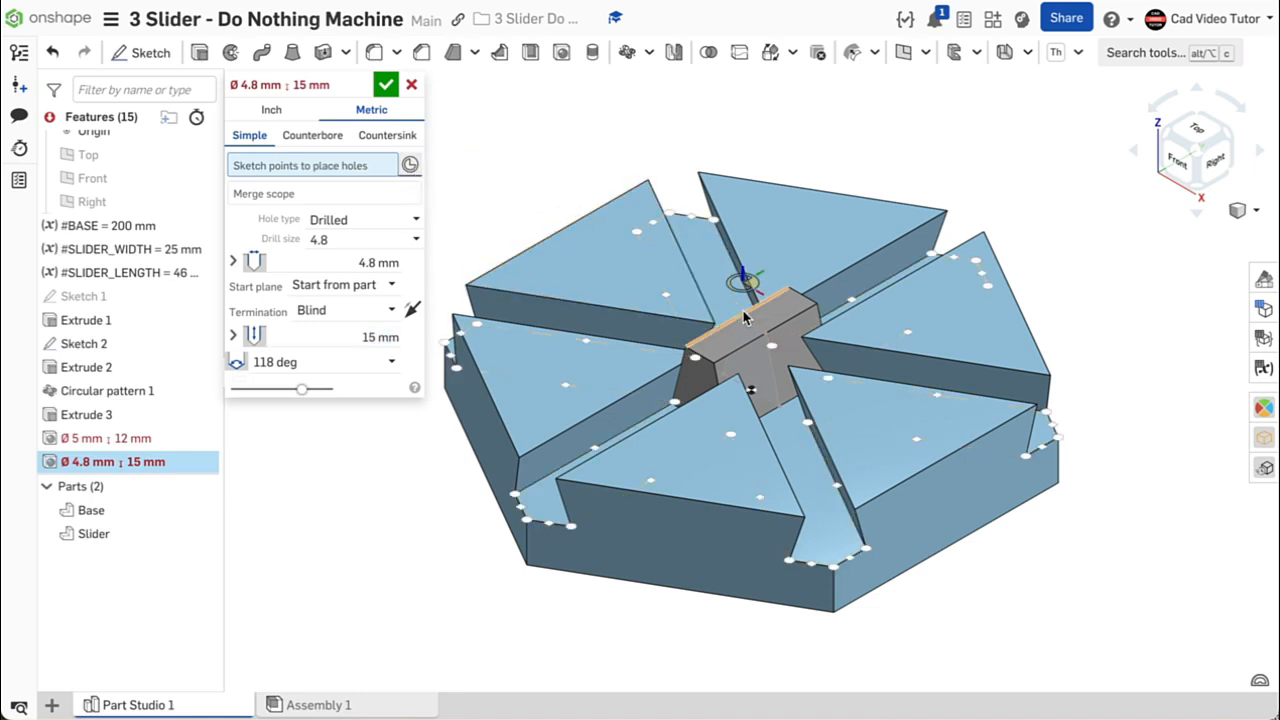
scroll(748, 333, "up", 1)
scroll(748, 333, "up", 3)
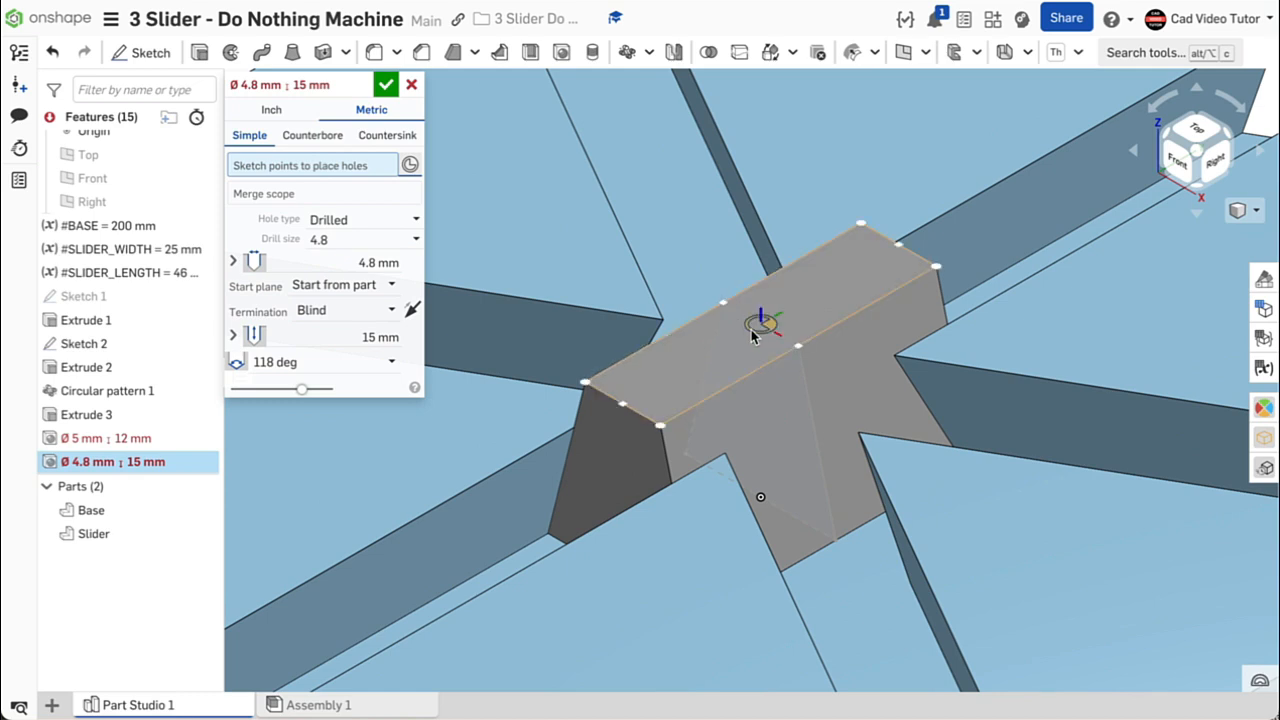
left_click(751, 329)
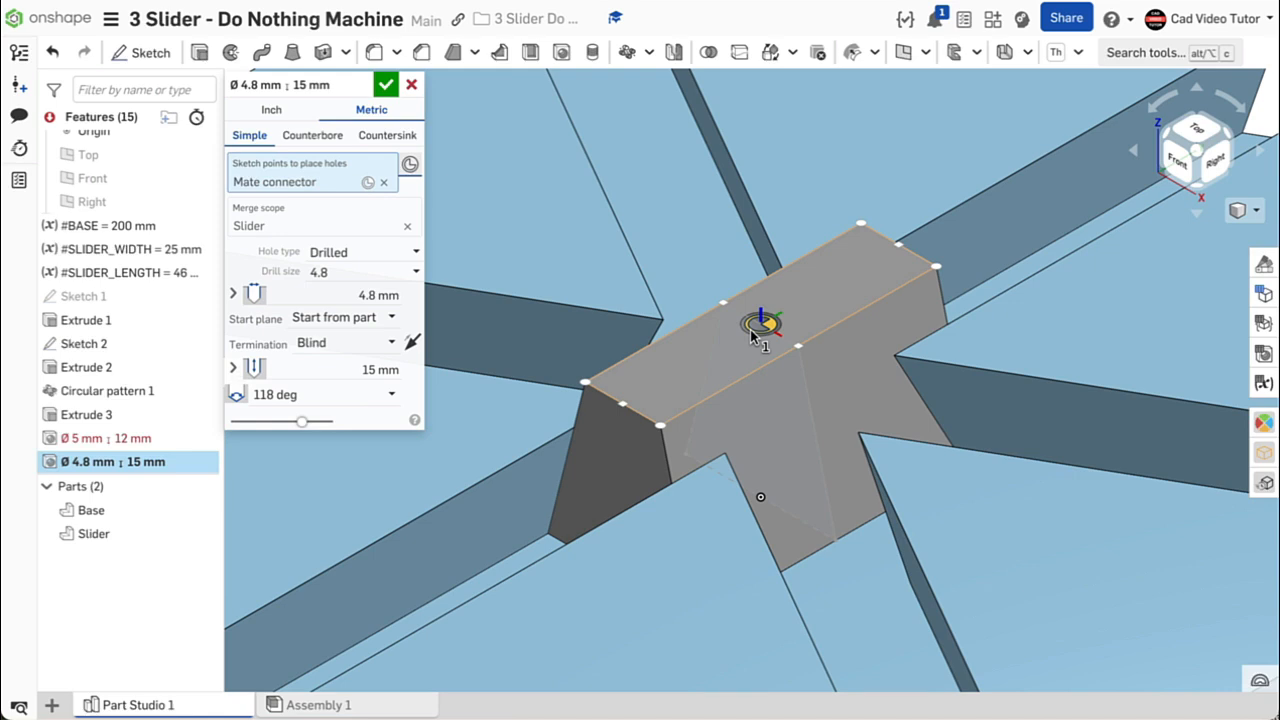
left_click(385, 87)
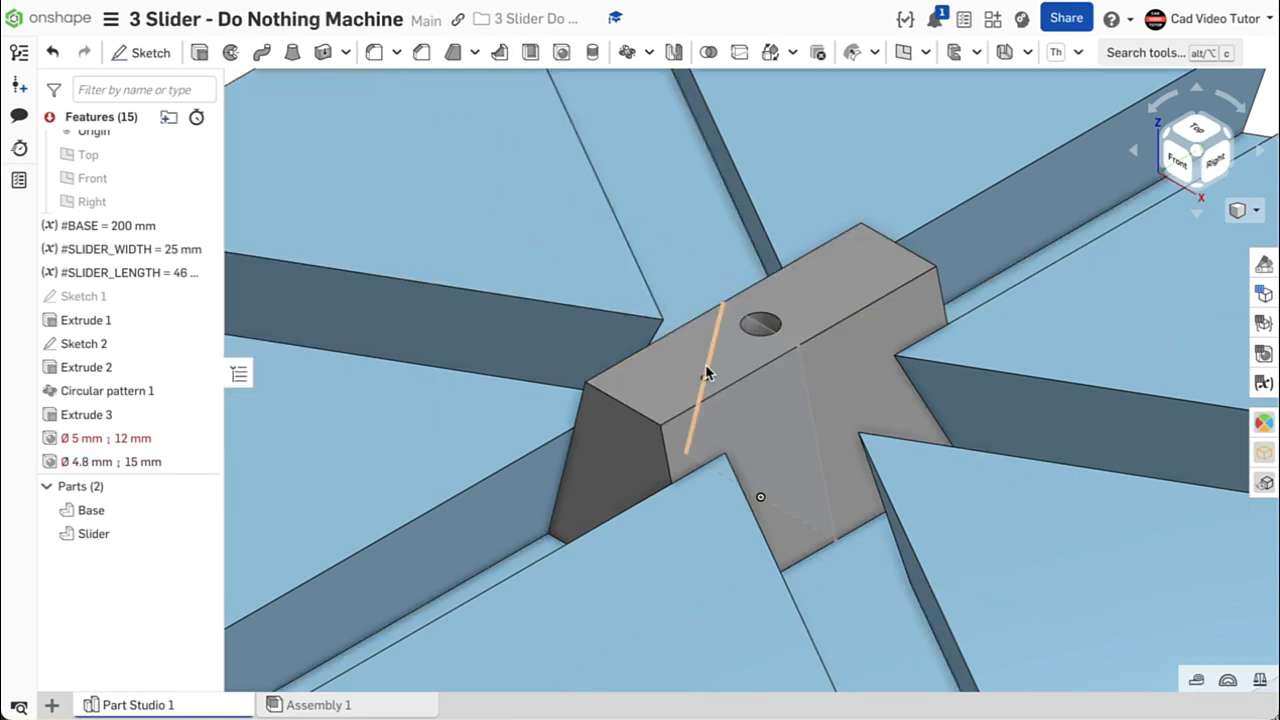
Section the model parallel to the slider's end face through the top hole, examine the hole from the front, and discard the section view
scroll(707, 373, "down", 5)
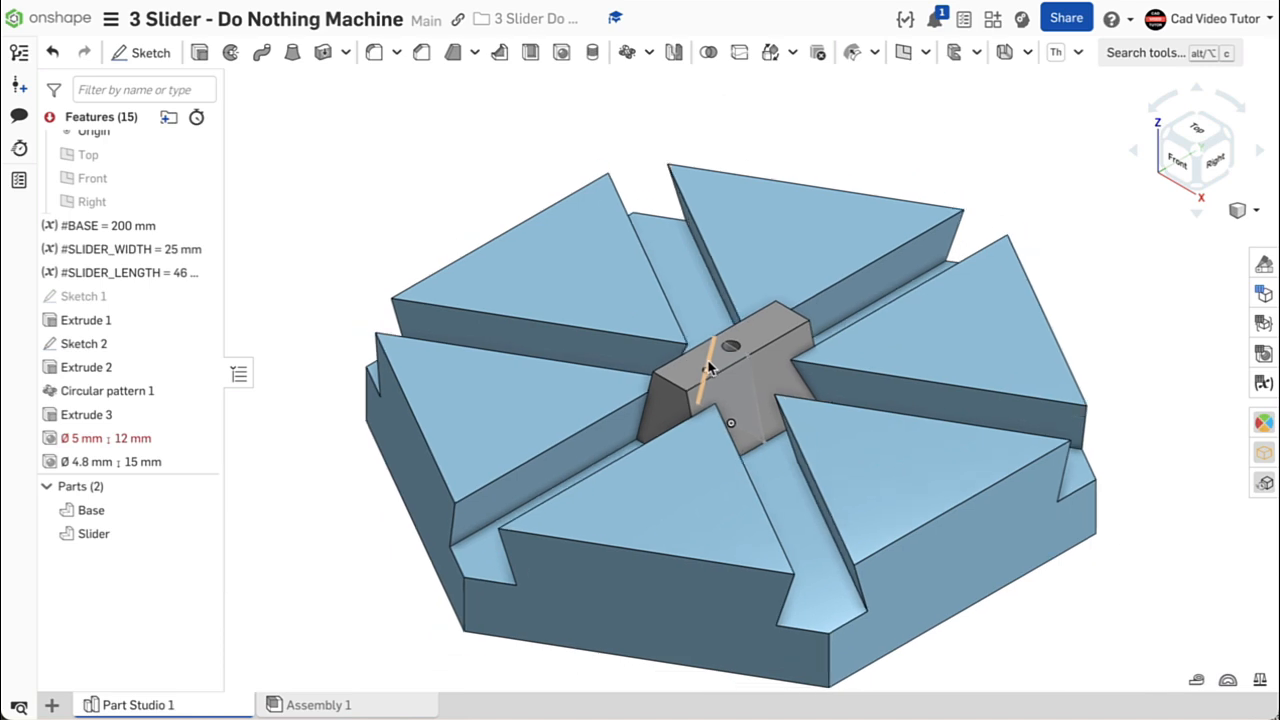
left_click(1250, 210)
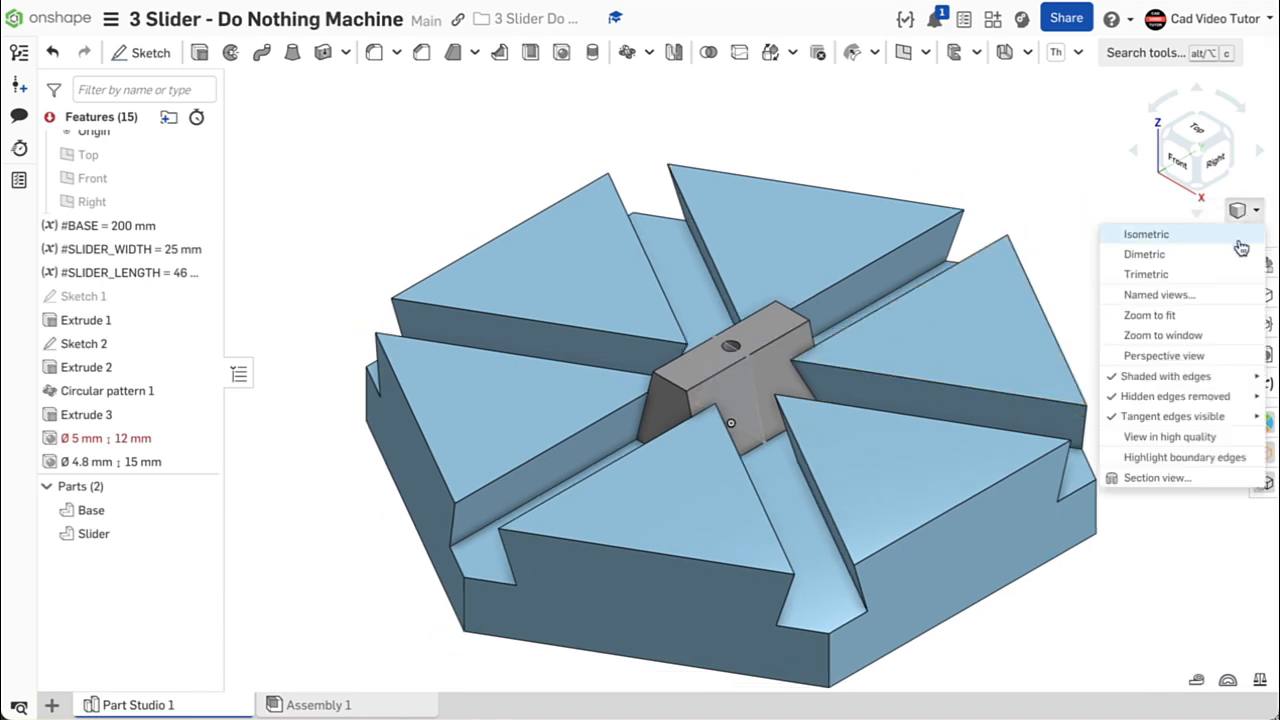
left_click(1157, 478)
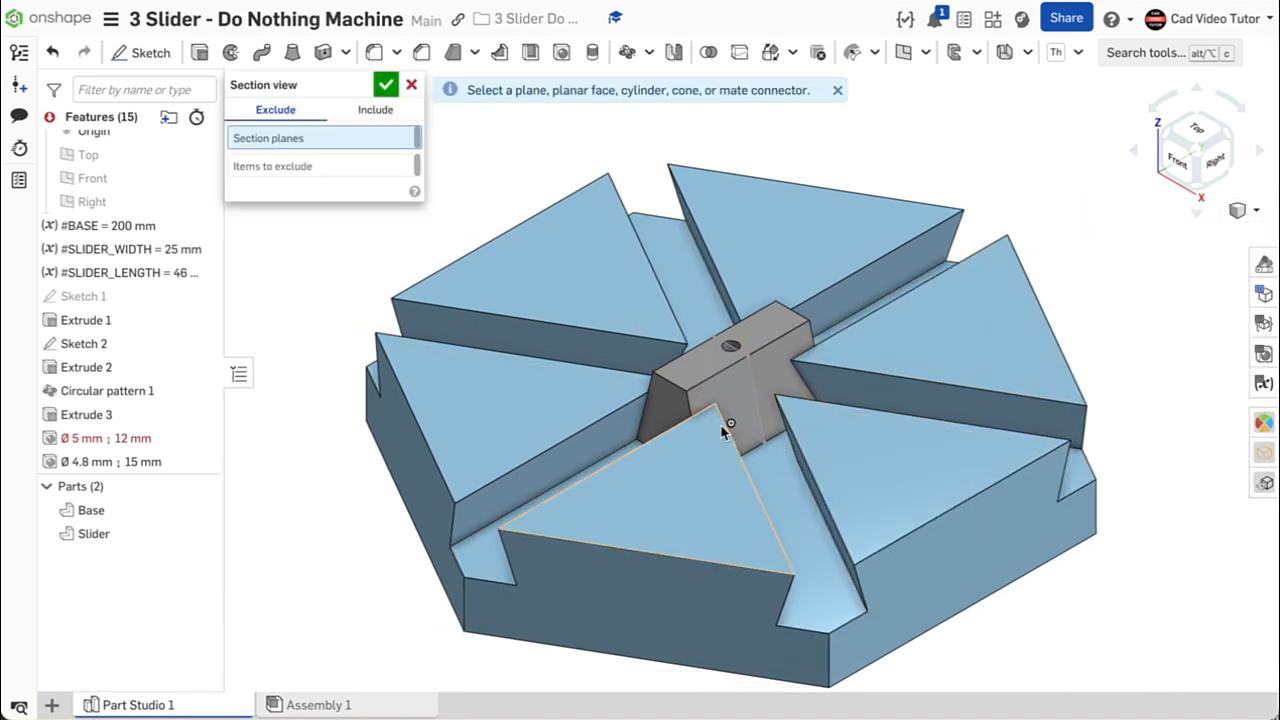
left_click(665, 412)
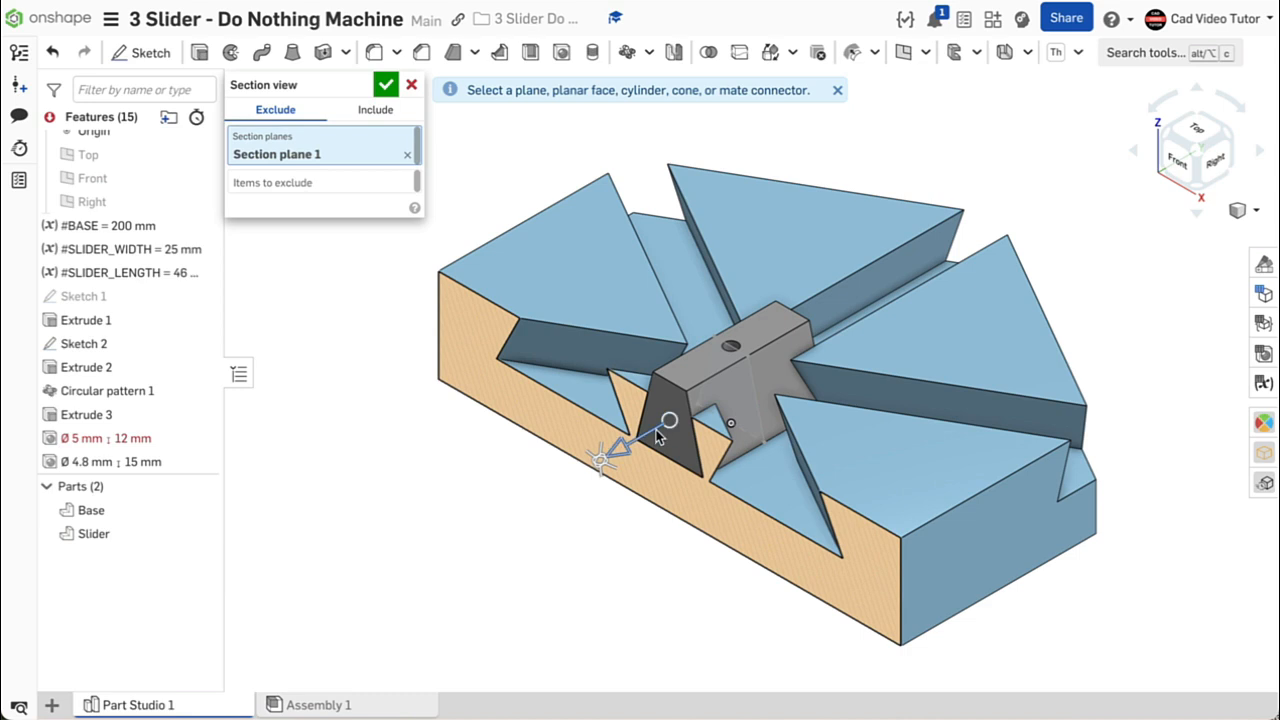
left_click_drag(640, 449, 697, 419)
left_click(1181, 172)
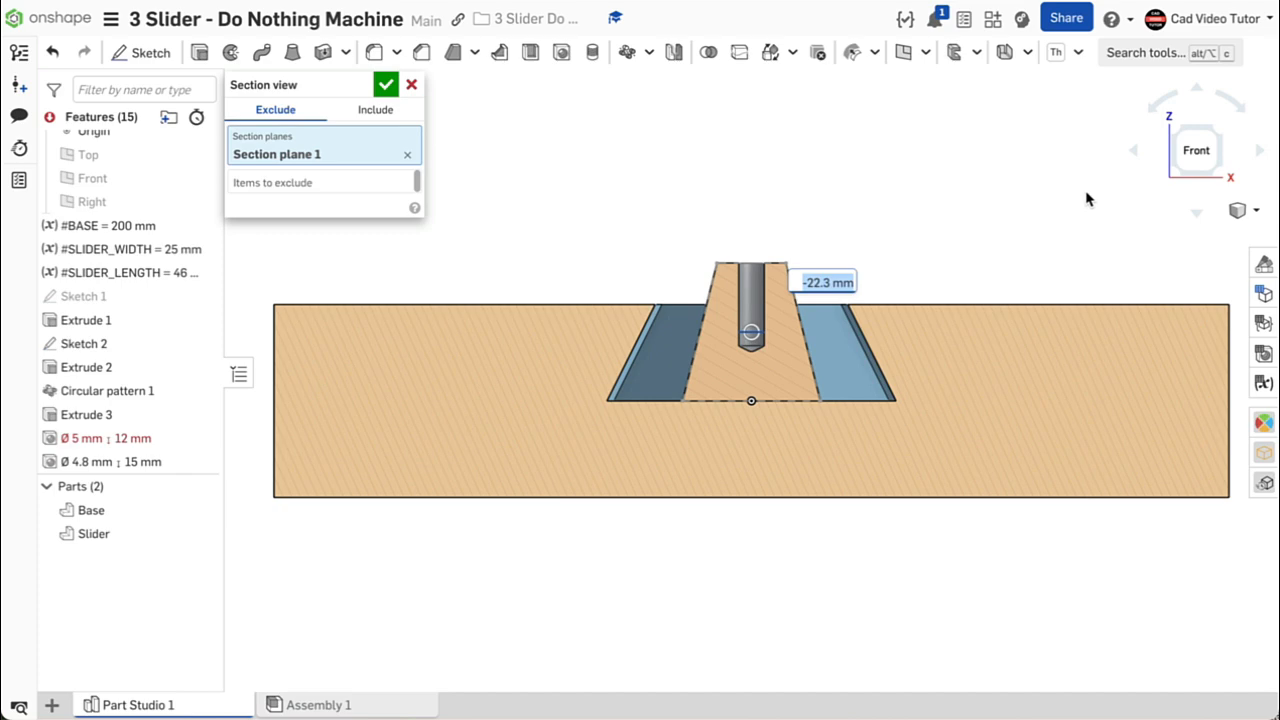
left_click(410, 83)
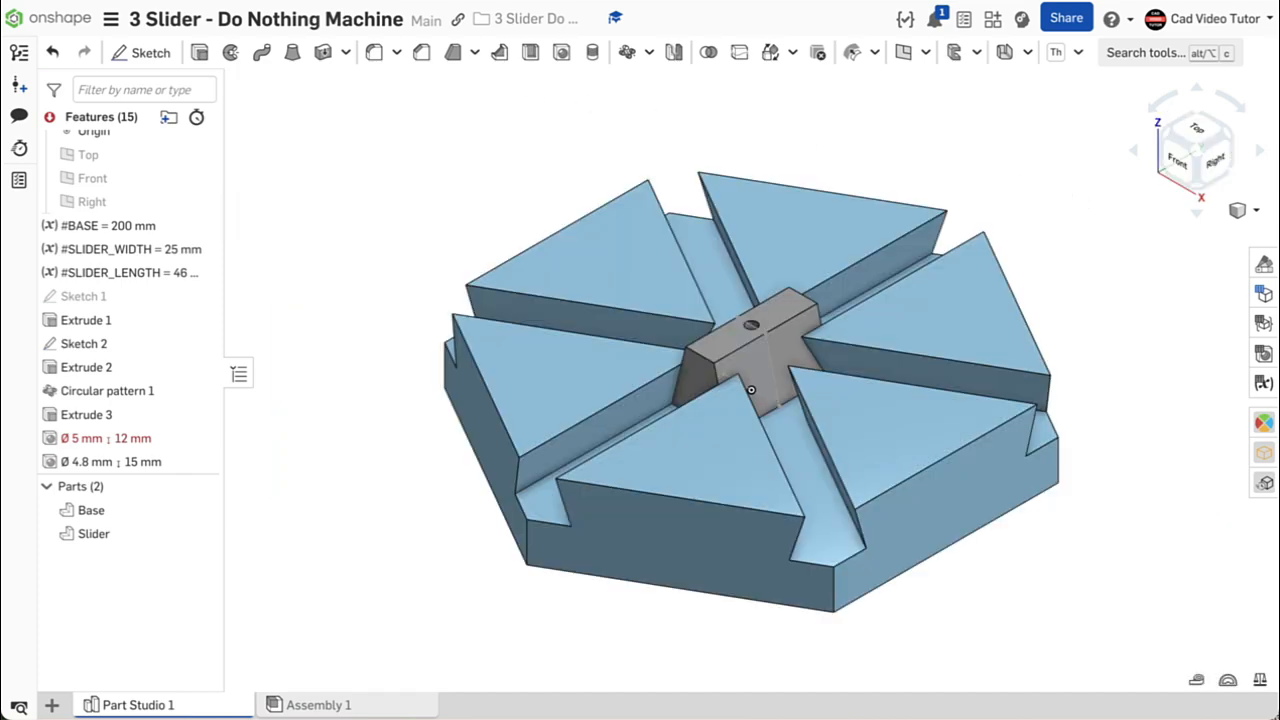
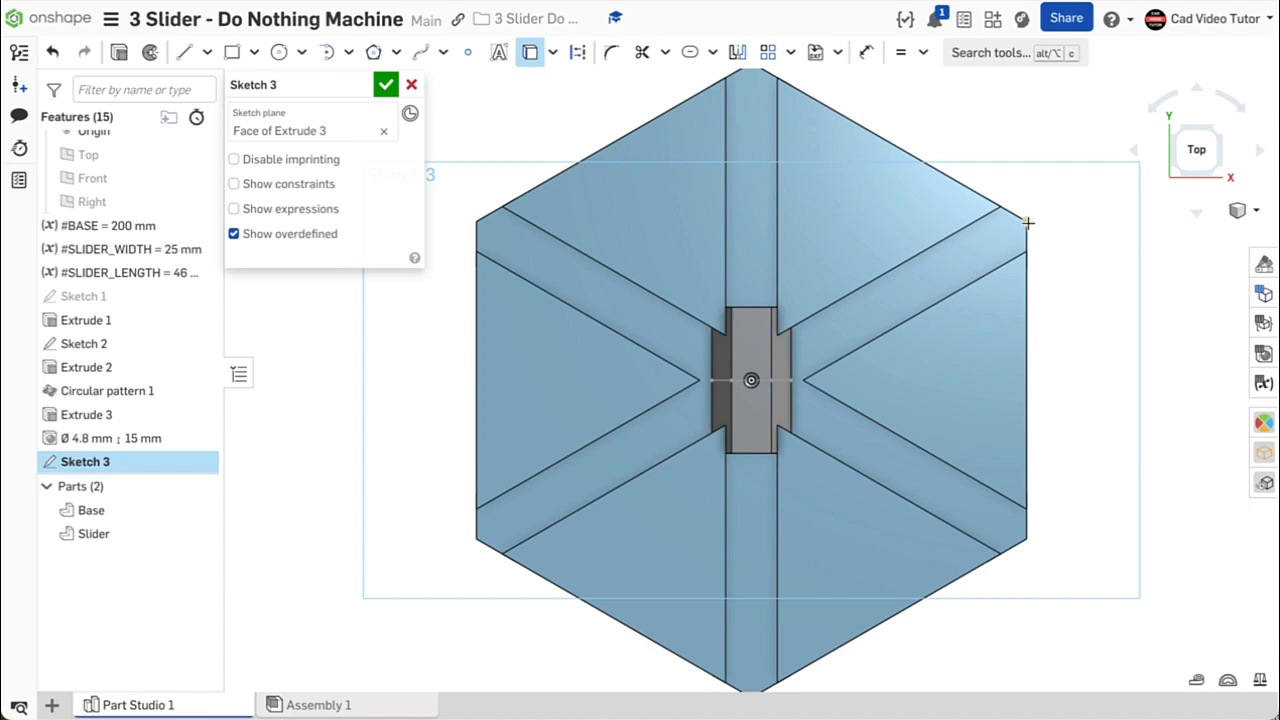
Project the hexagon's two right-hand corner vertices into the sketch and draw a construction line about 27 mm long inward from each
left_click(1027, 221)
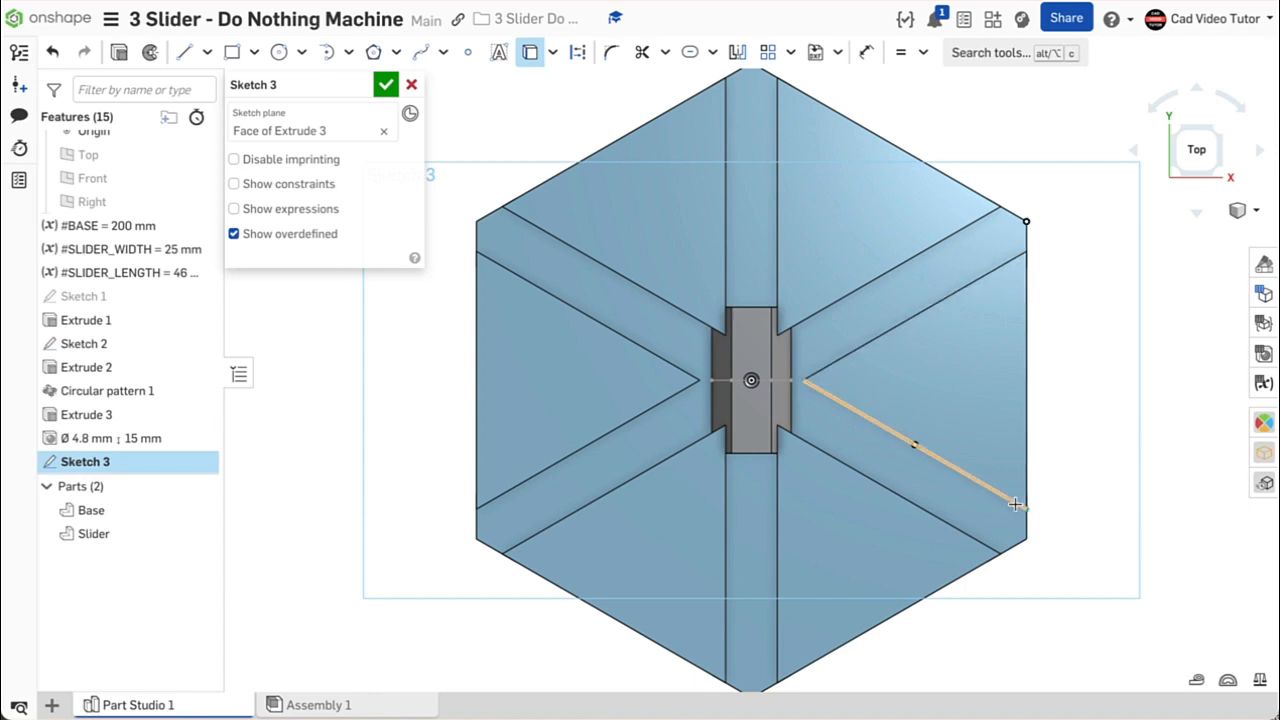
left_click(1024, 539)
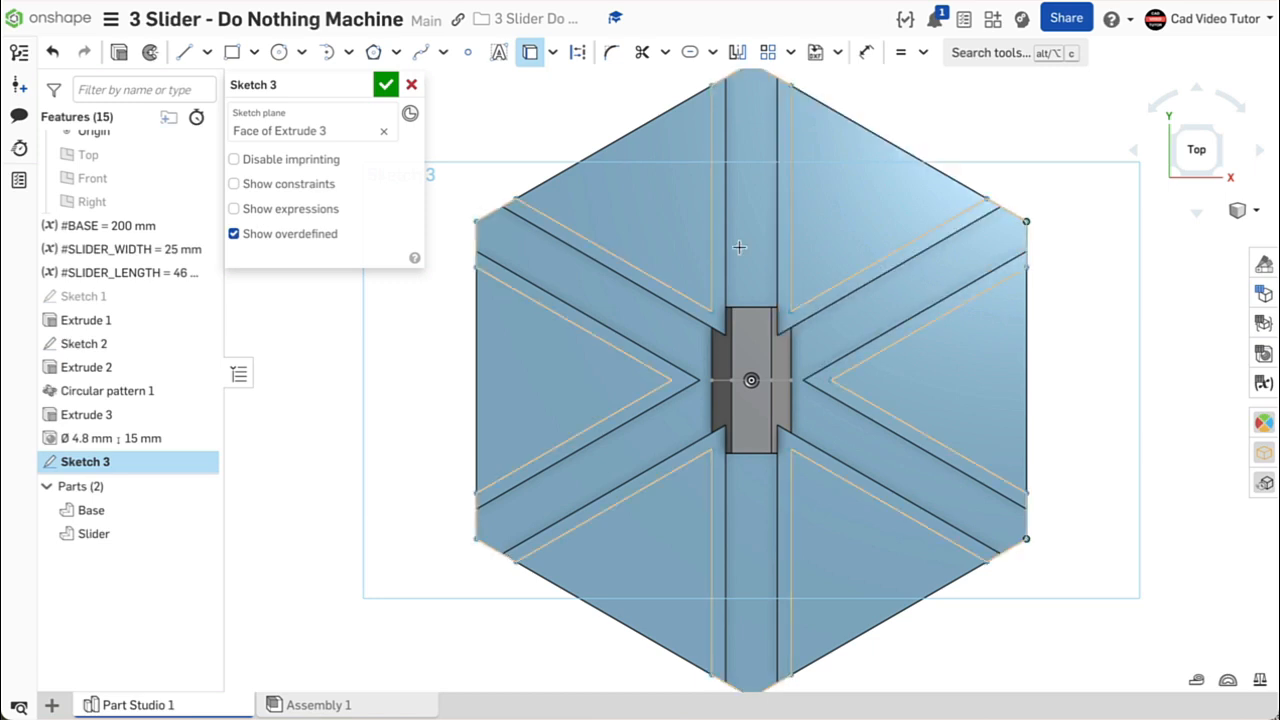
left_click(184, 52)
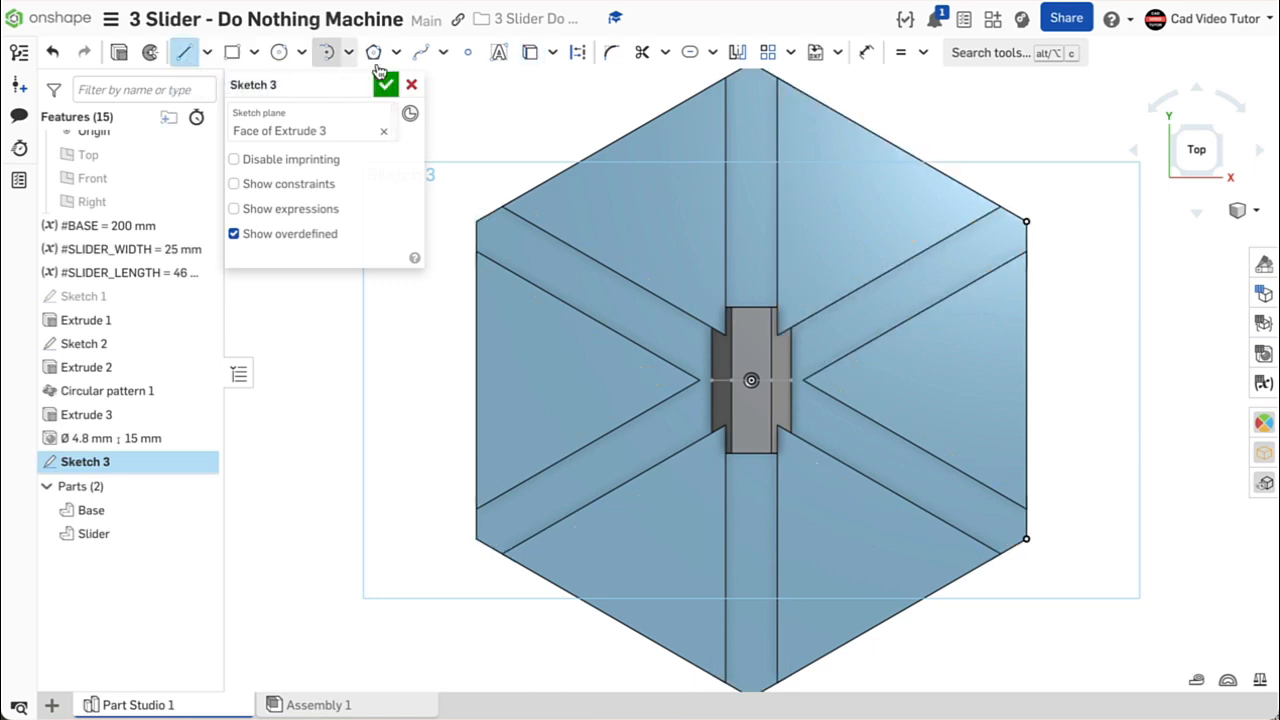
left_click(578, 52)
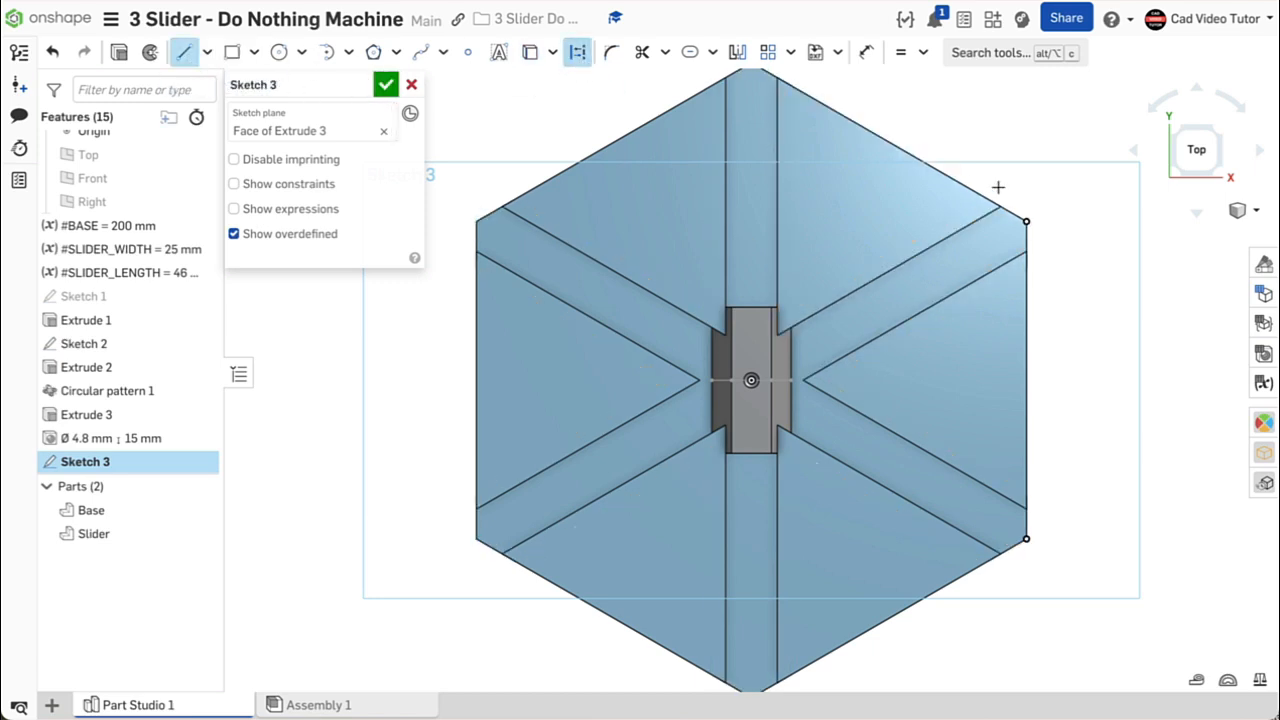
left_click(1025, 221)
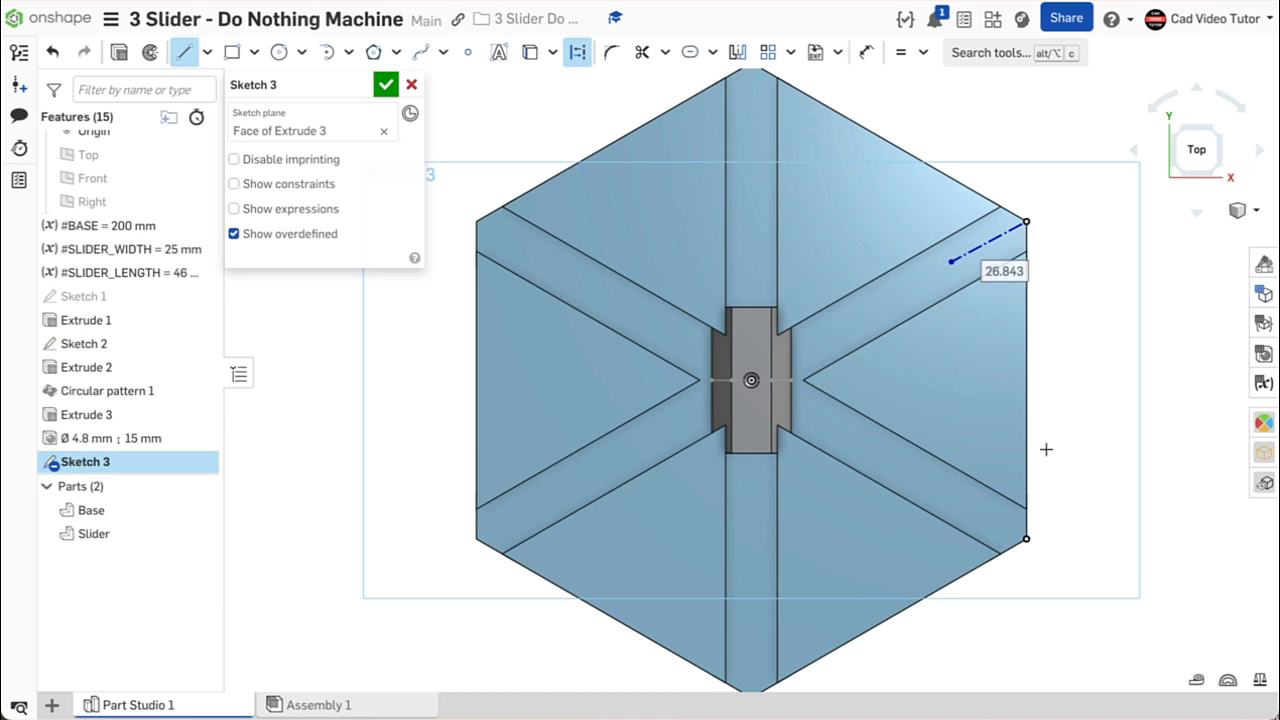
left_click(1024, 539)
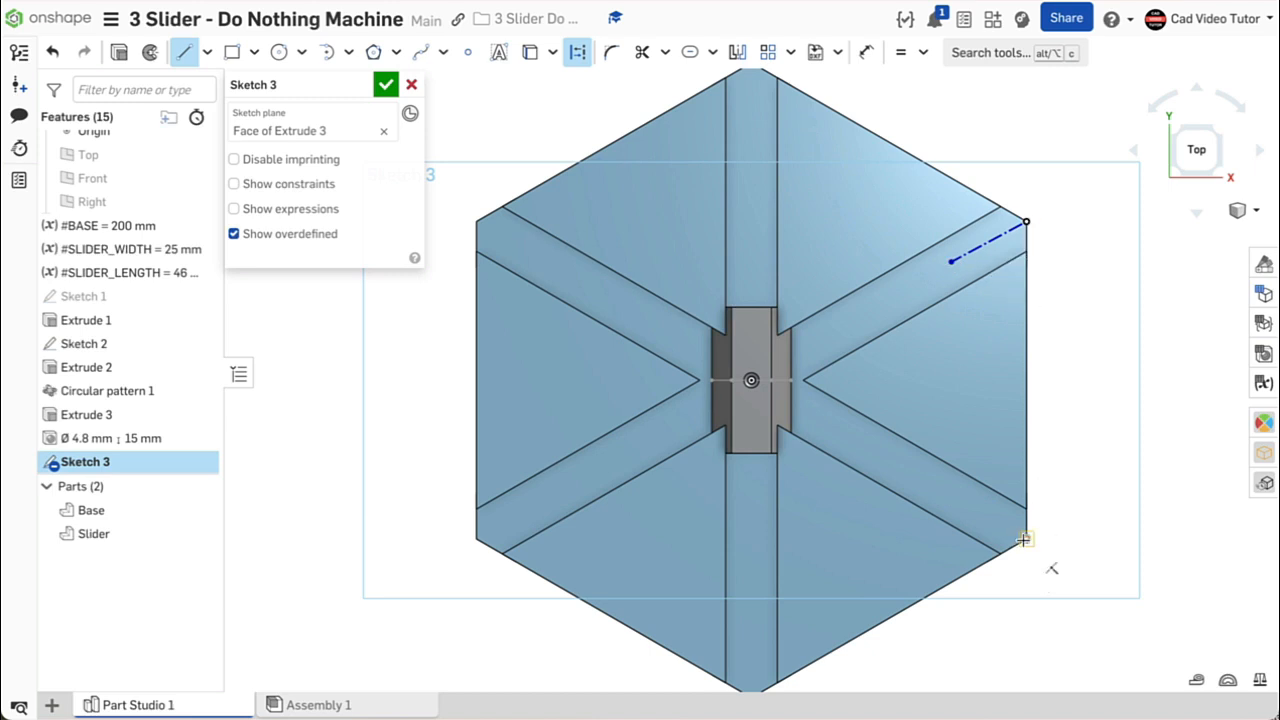
left_click(950, 498)
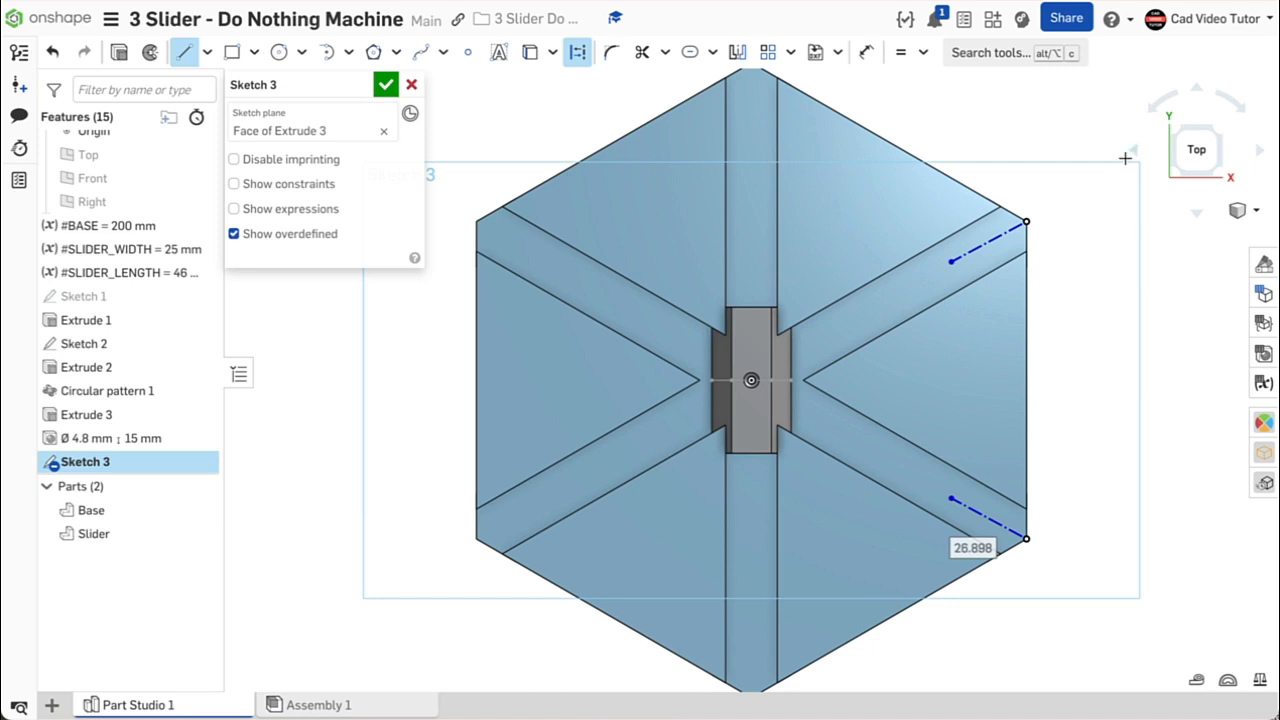
Constrain each of the two corner construction lines parallel to the neighbouring groove edge
left_click(923, 52)
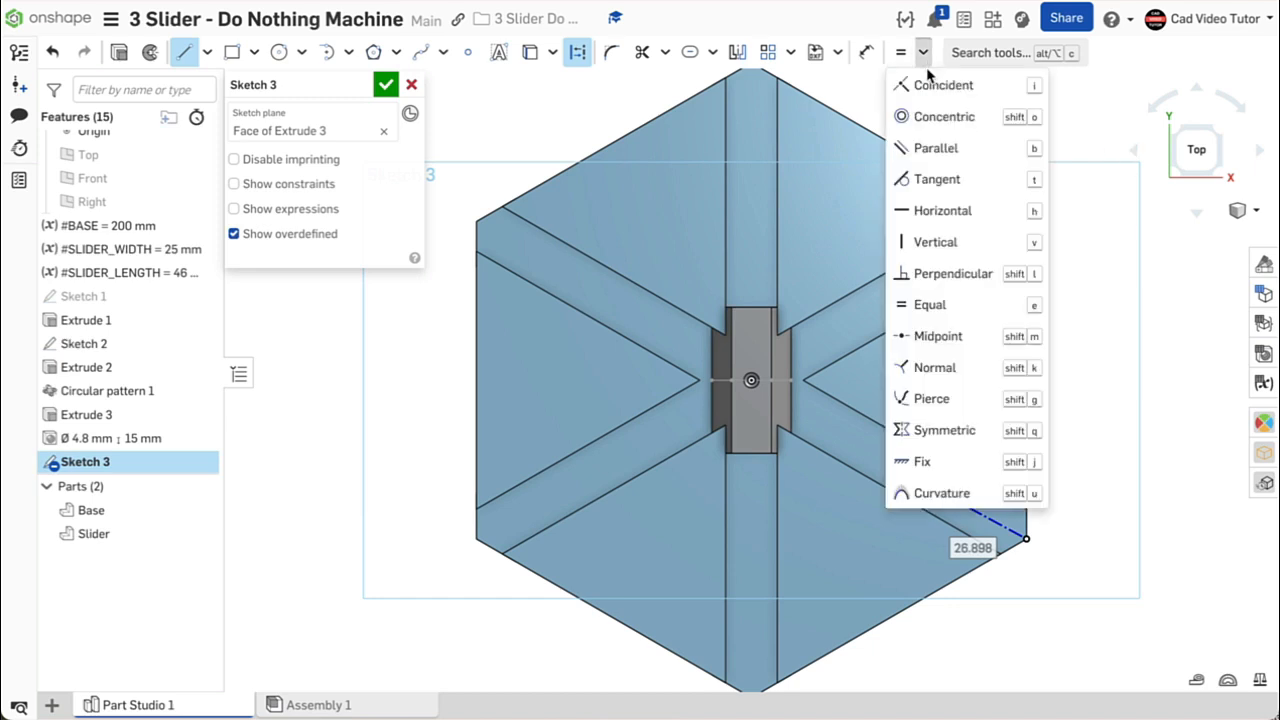
left_click(945, 149)
left_click(975, 244)
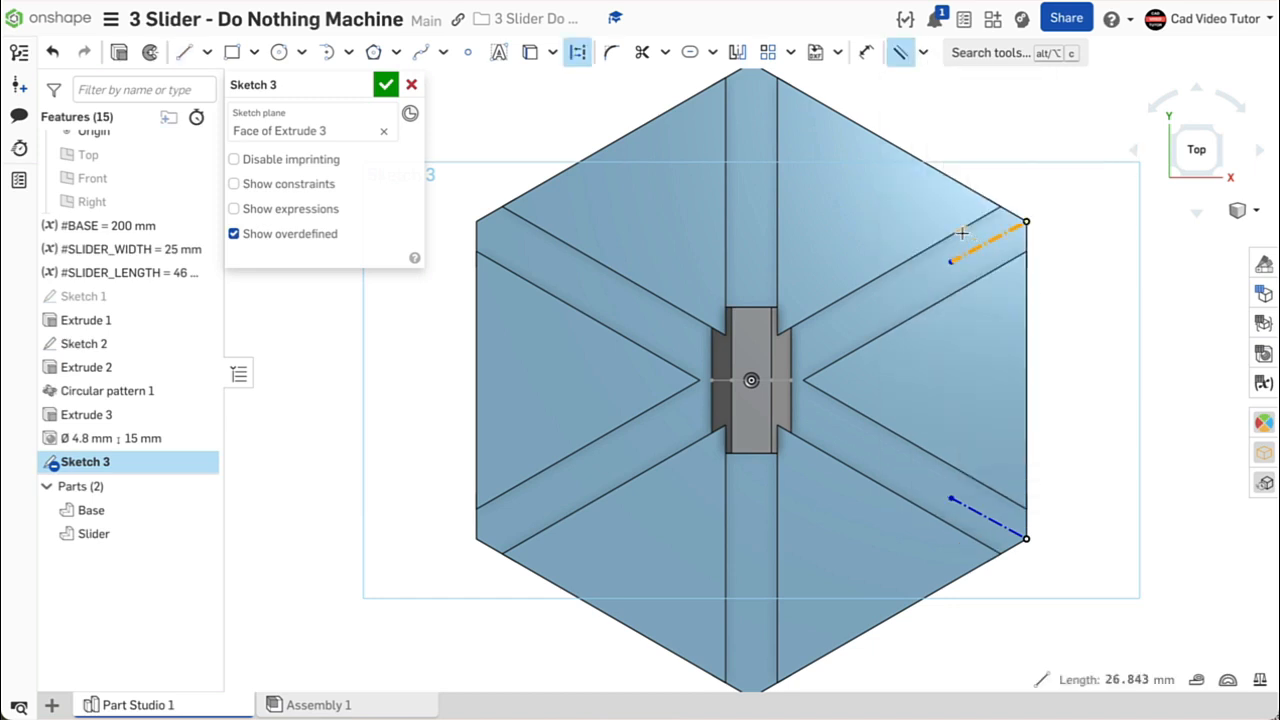
left_click(960, 229)
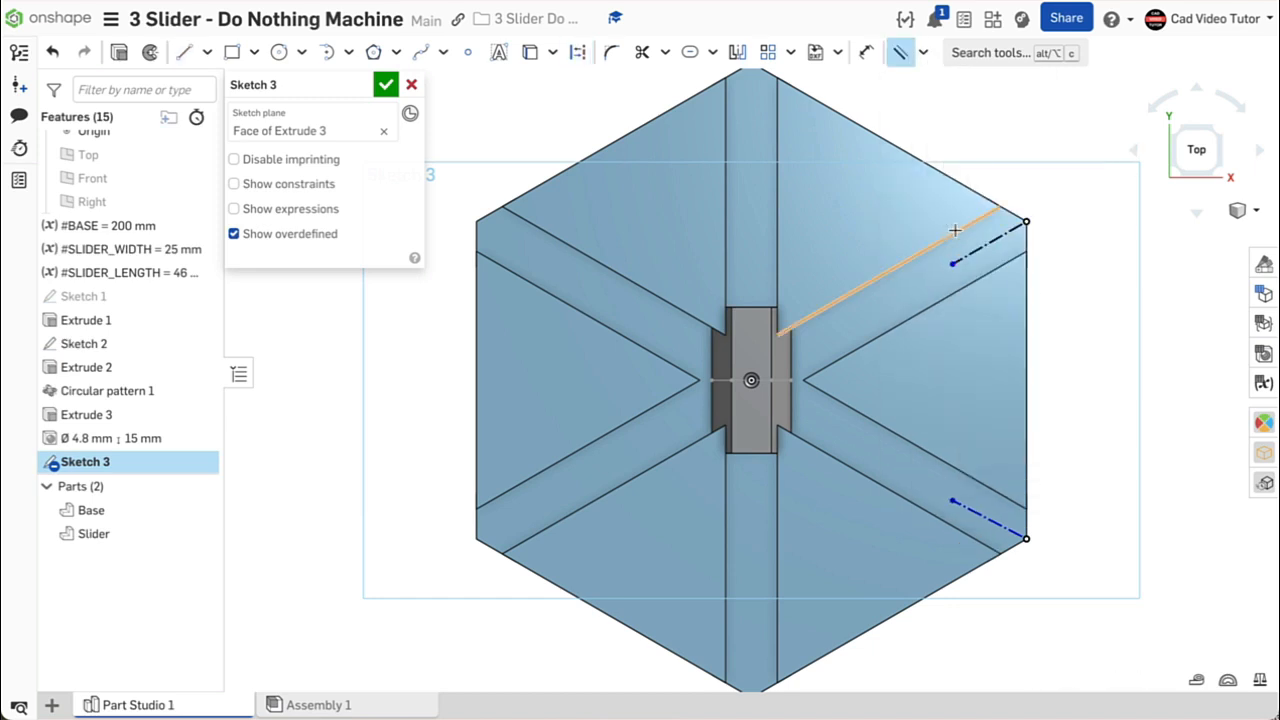
left_click(974, 510)
left_click(984, 486)
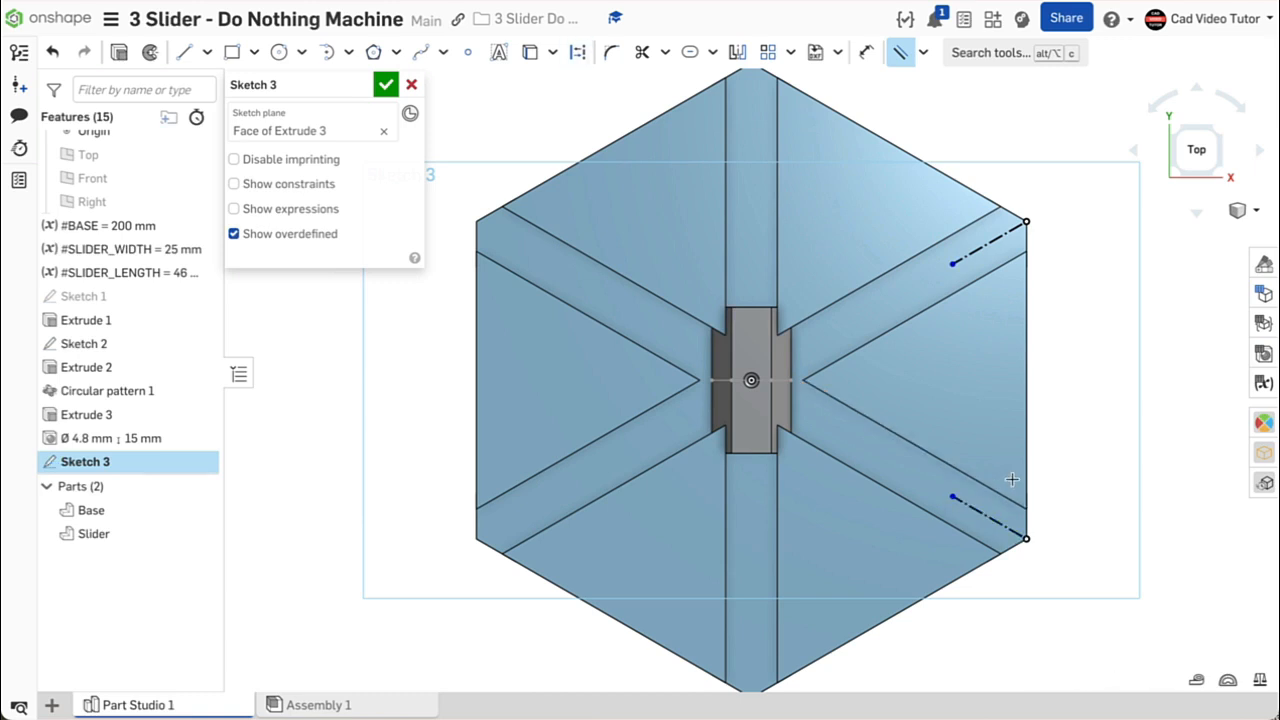
Dimension the upper corner construction line to a length of 15 mm
left_click(866, 53)
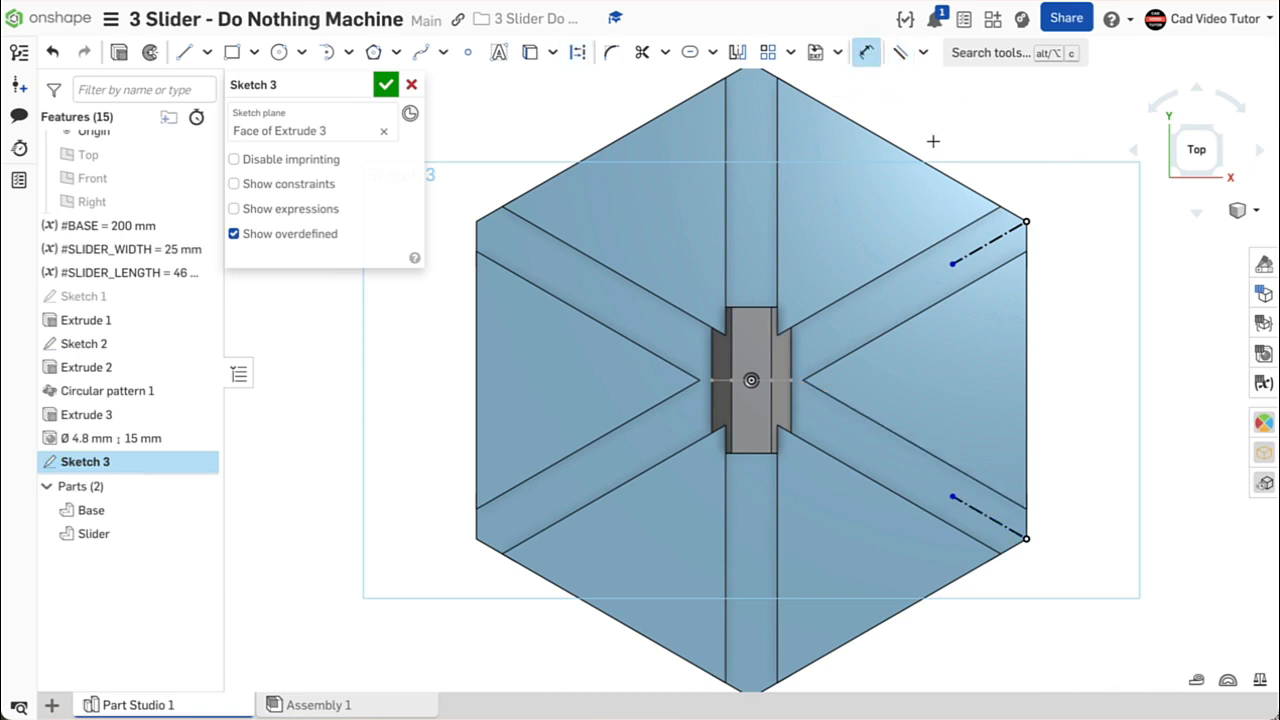
left_click(1001, 237)
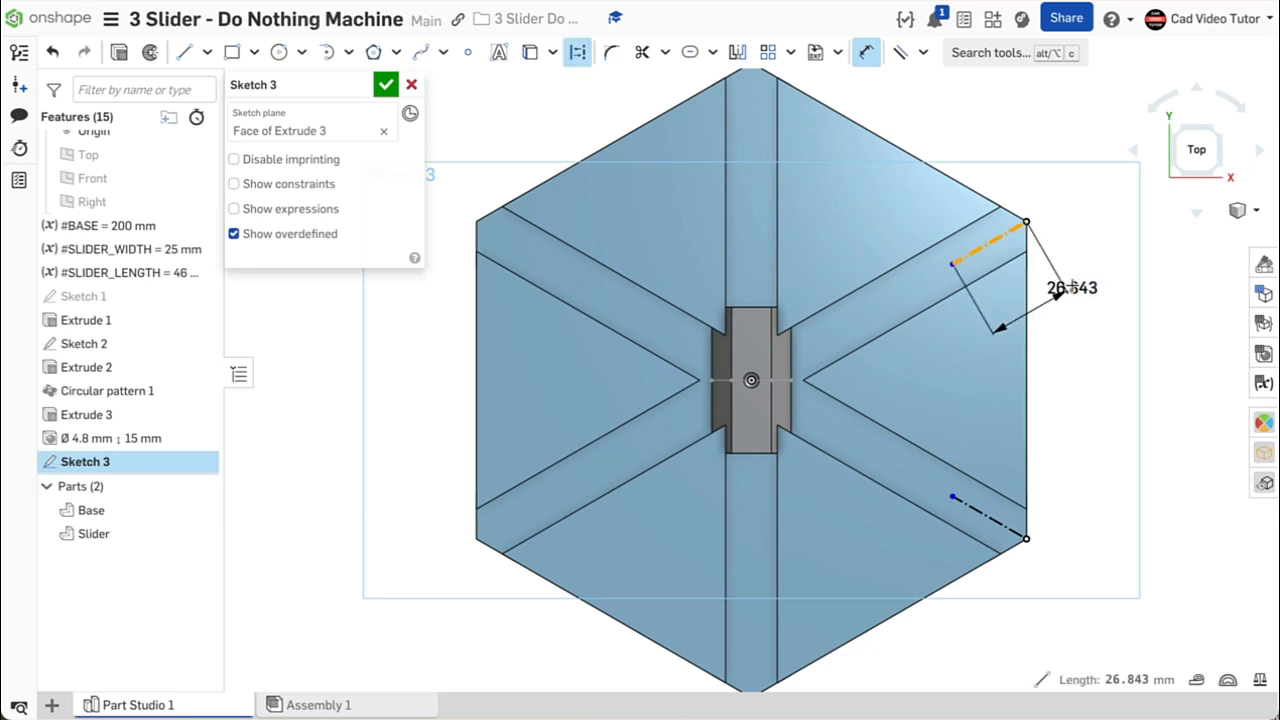
left_click(1063, 288)
type("15")
key("Return")
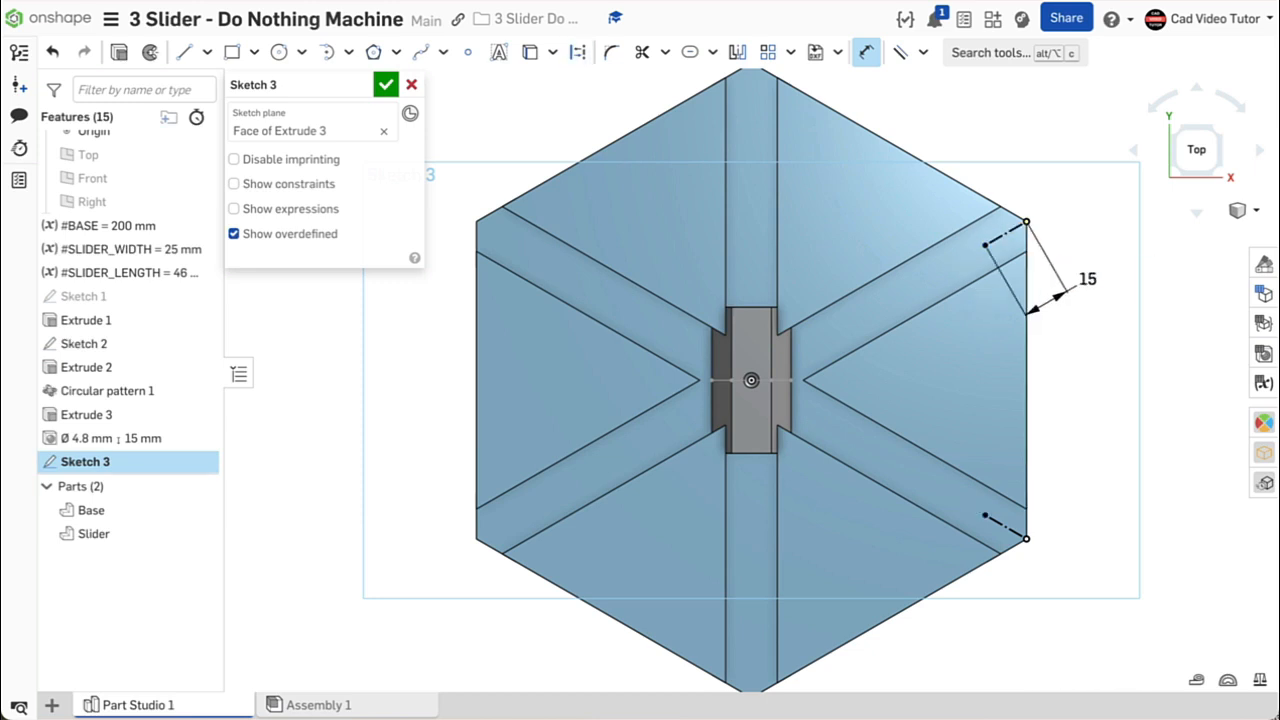
Apply an Equal constraint between the upper and lower corner construction lines
left_click(922, 52)
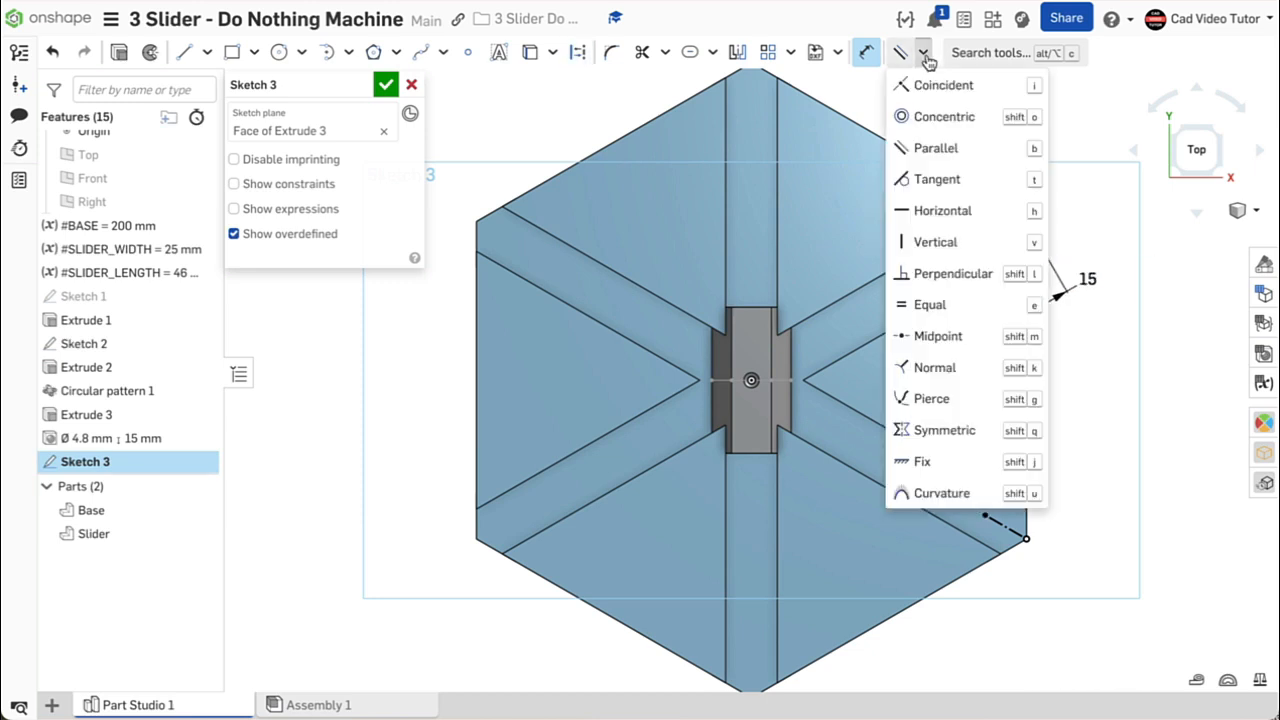
left_click(958, 307)
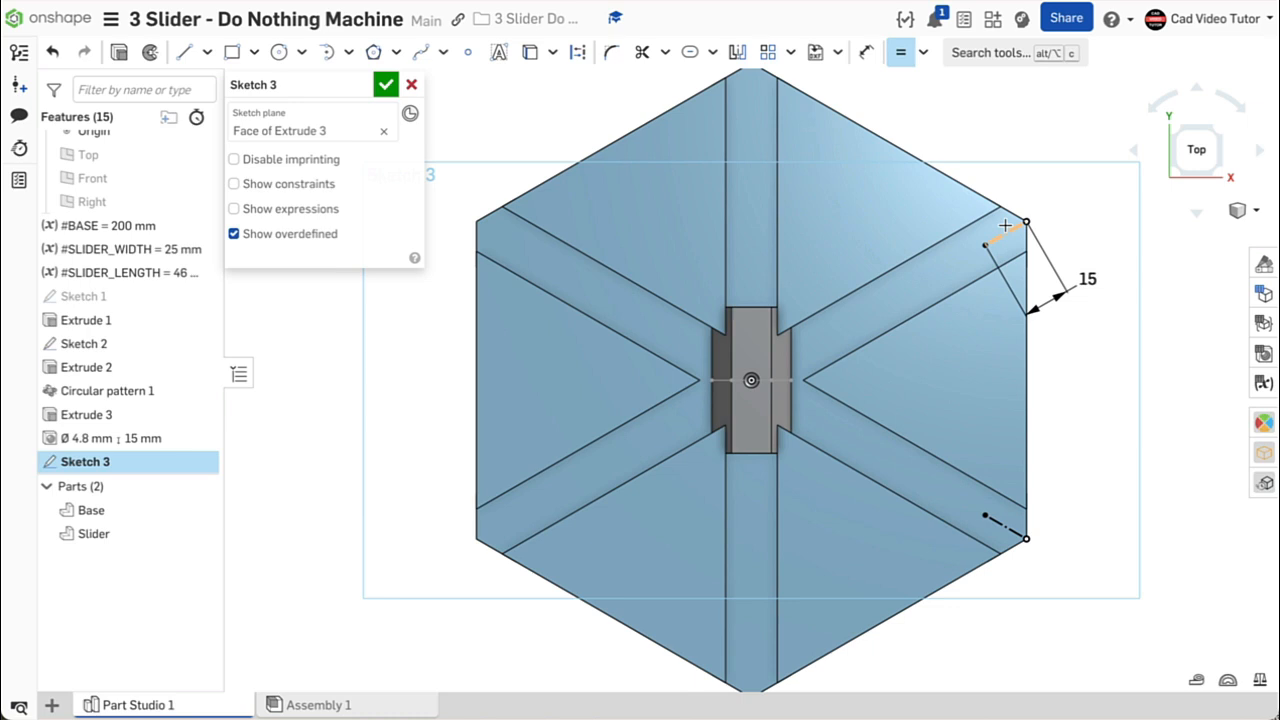
left_click(1005, 226)
left_click(1010, 527)
key("Escape")
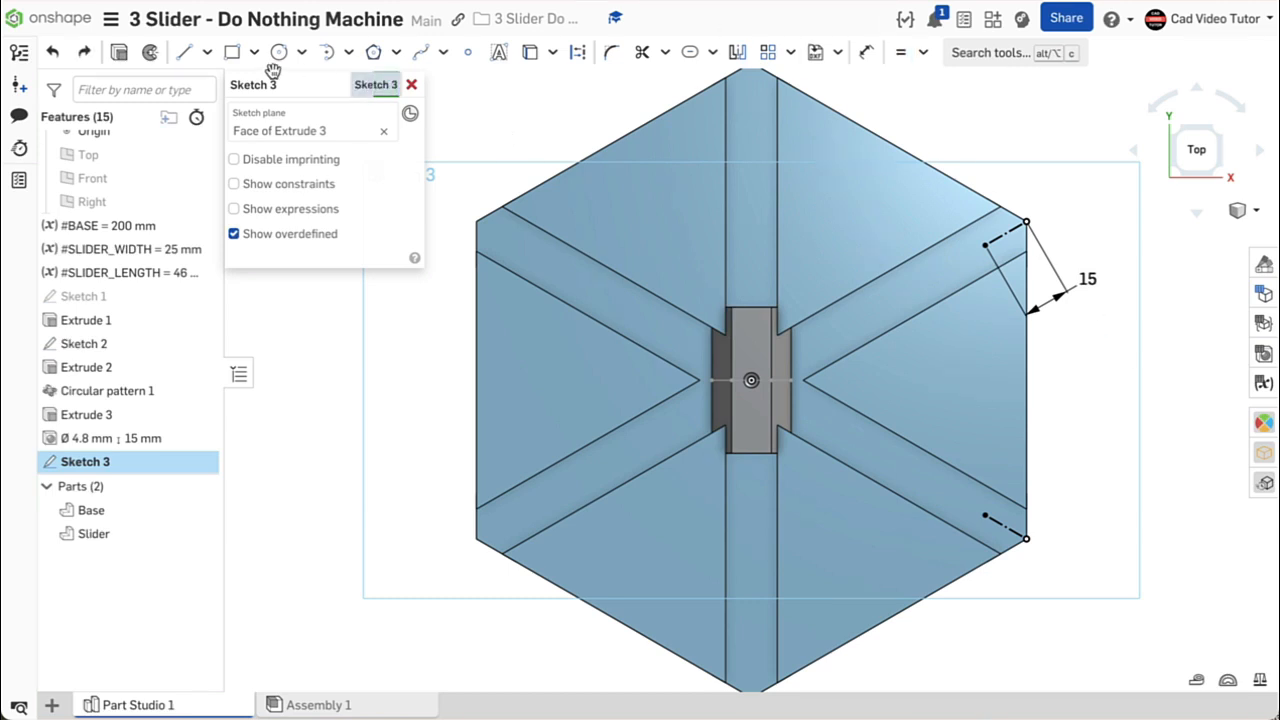
Draw a vertical construction line joining the inner ends of the two corner construction lines
left_click(184, 54)
left_click(577, 58)
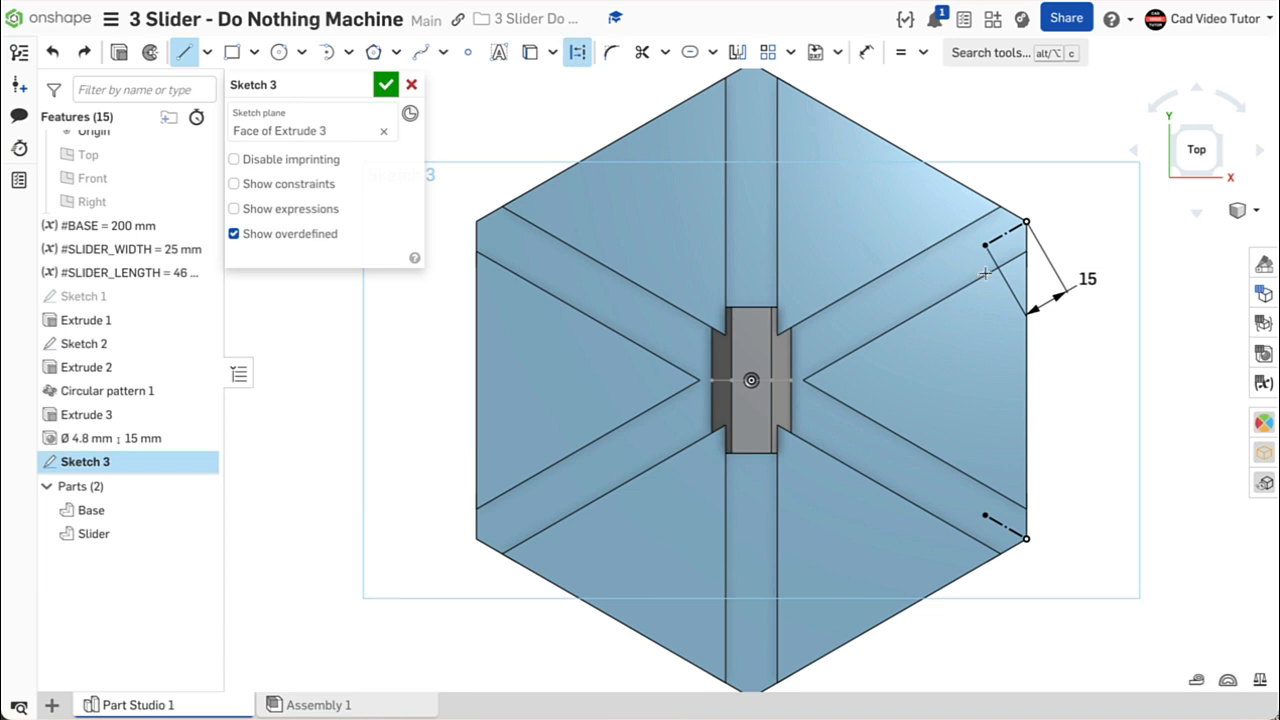
left_click(986, 246)
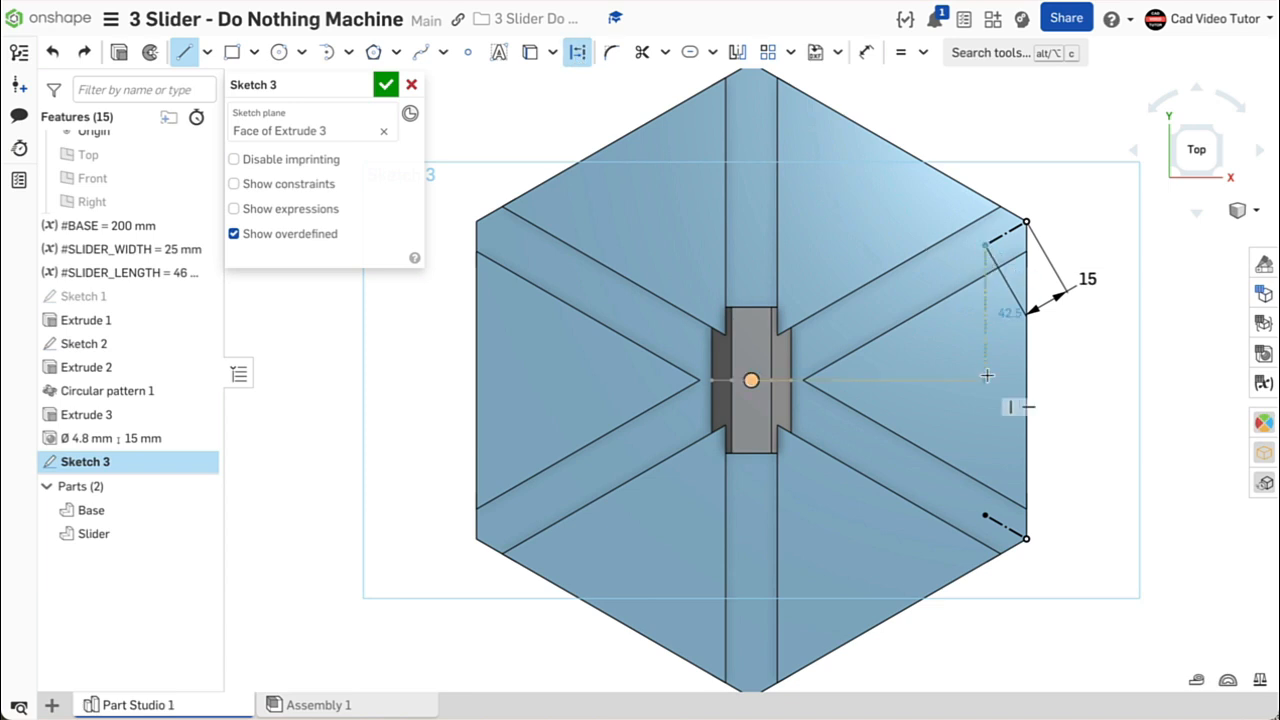
left_click(985, 515)
right_click(1104, 412)
left_click(1106, 406)
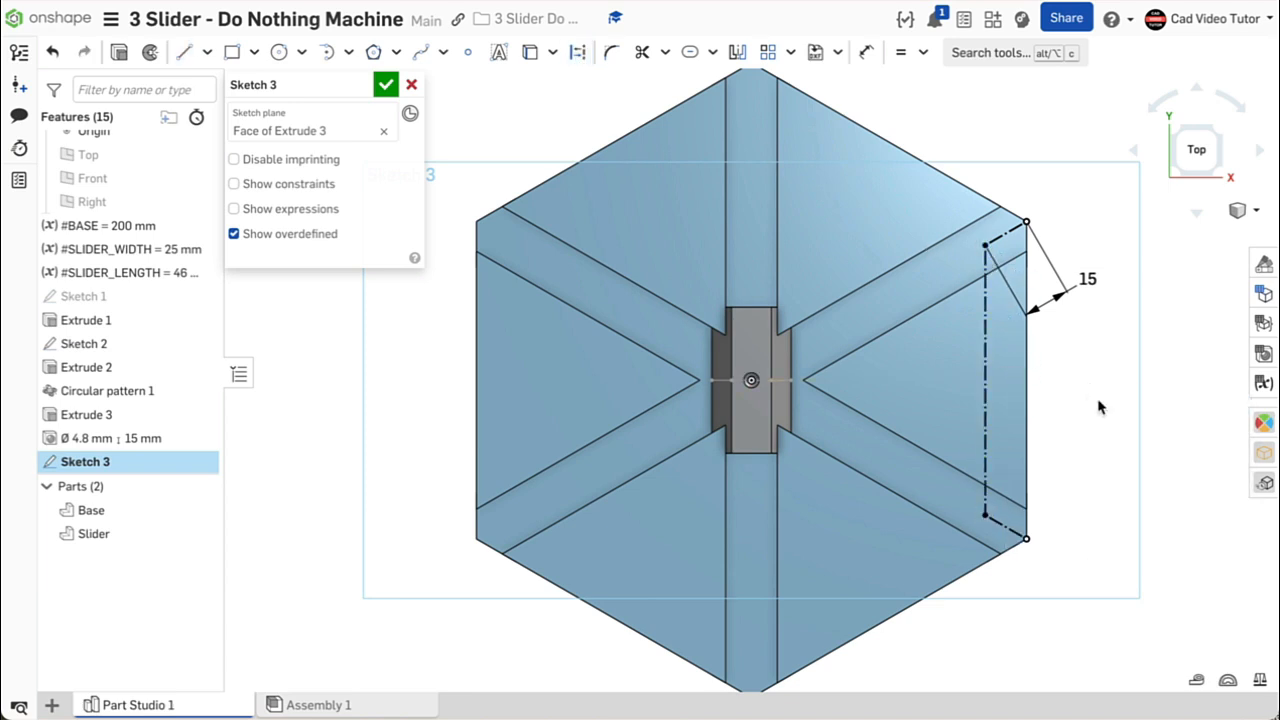
Draw a horizontal construction line from the vertical line's midpoint through the centre to about 23 mm beyond the hexagon's left edge
left_click(180, 52)
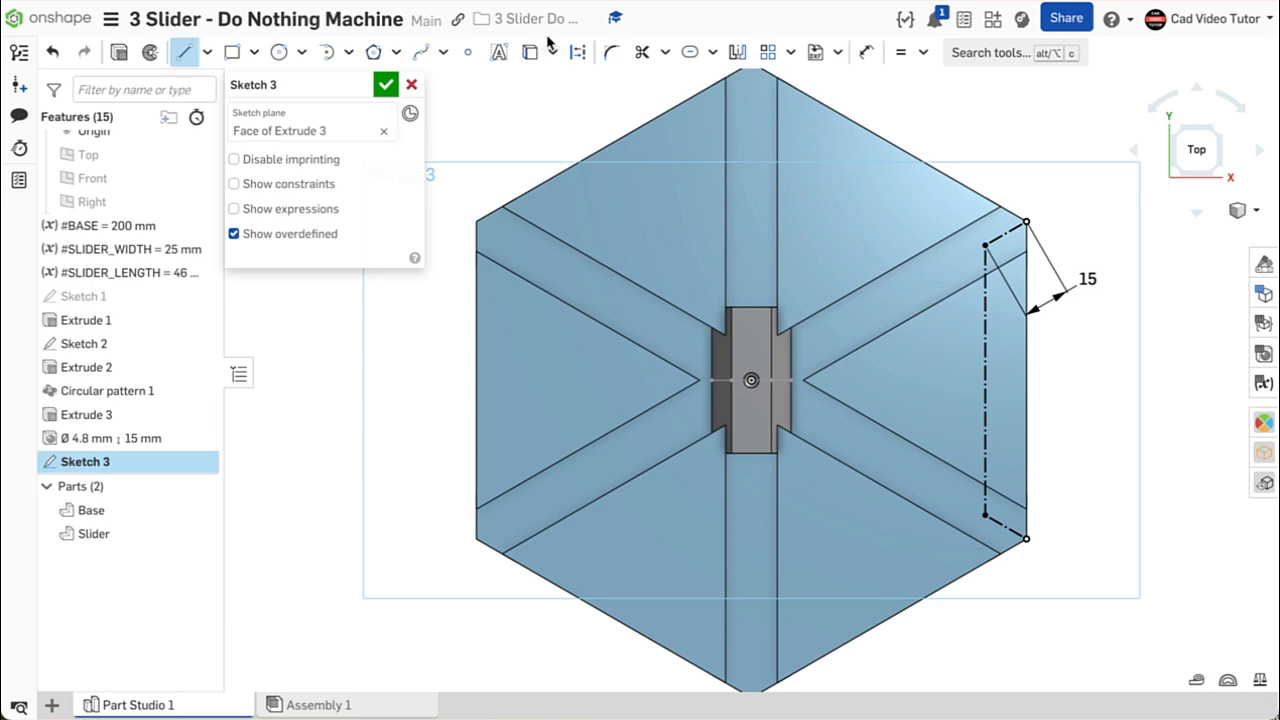
left_click(577, 52)
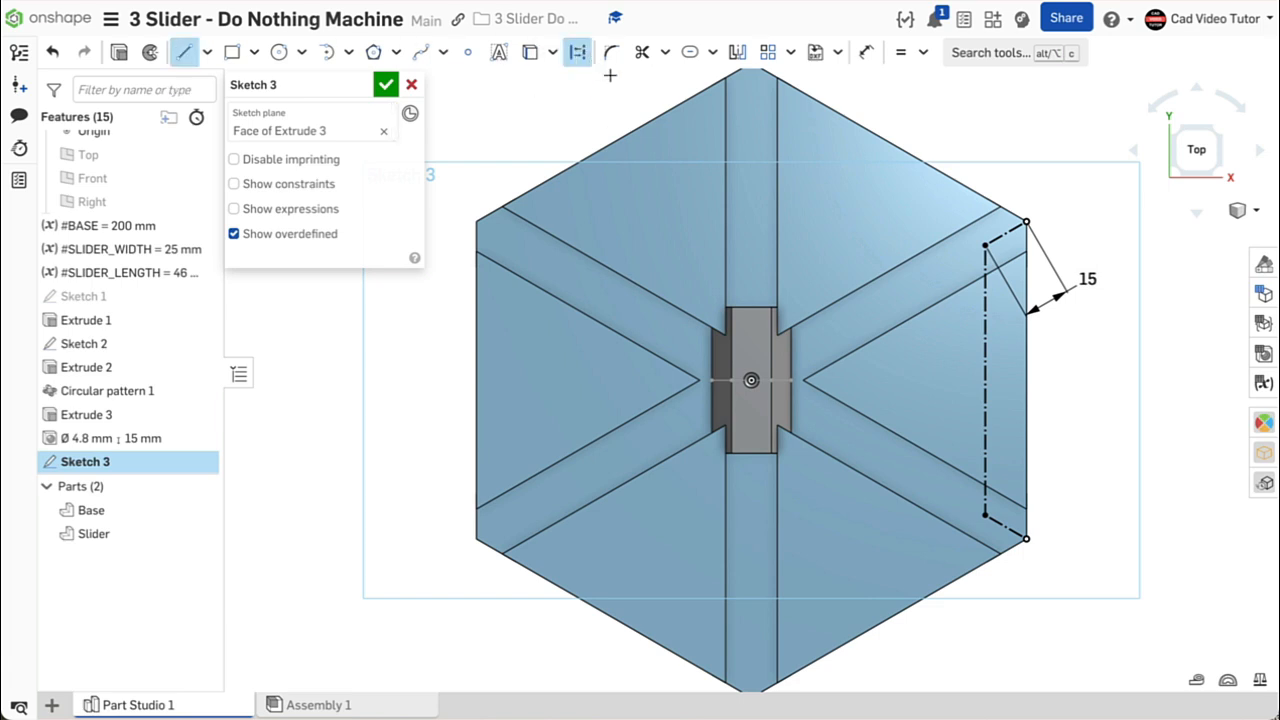
left_click(983, 377)
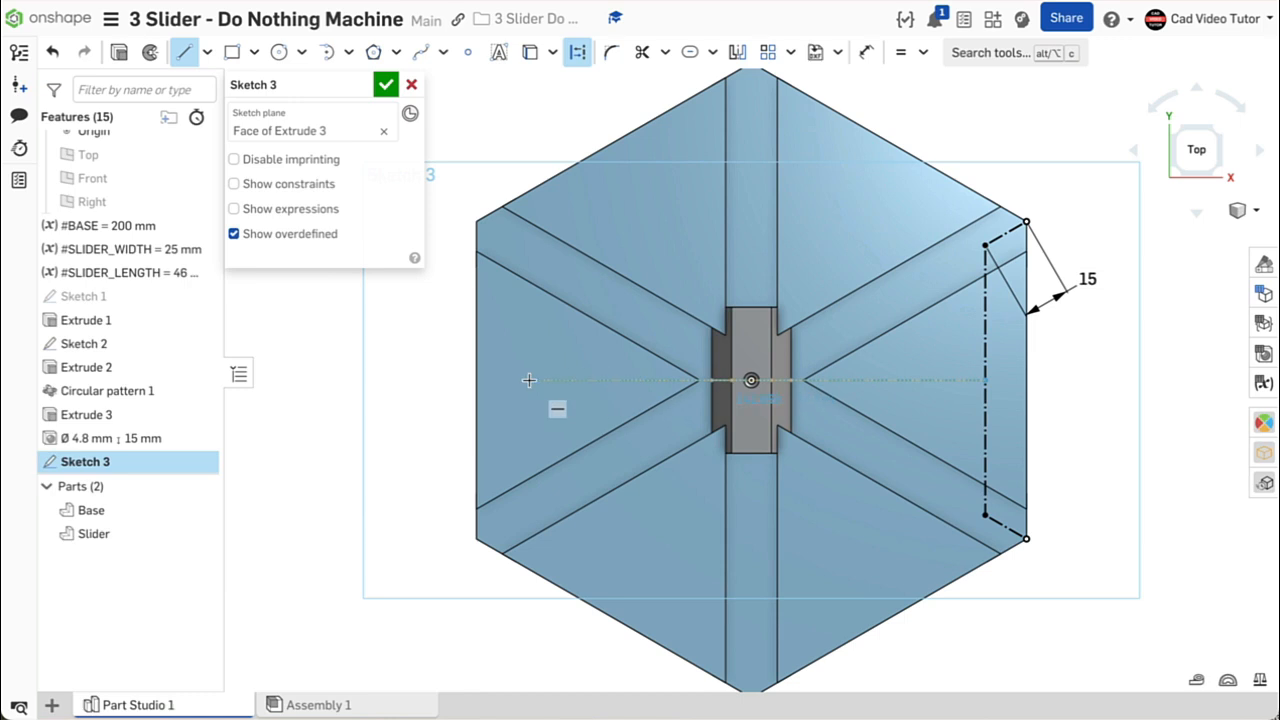
left_click(403, 377)
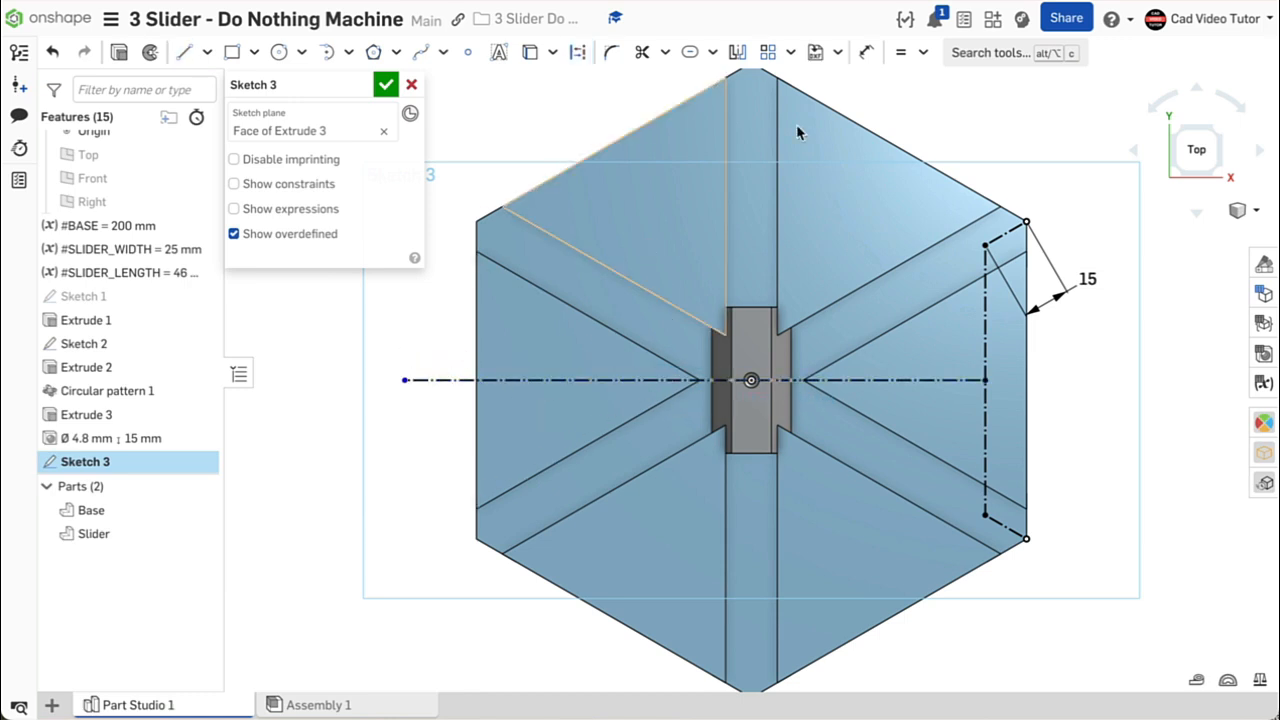
Dimension the horizontal construction line's free end at 10 mm from the hexagon's left edge
left_click(866, 52)
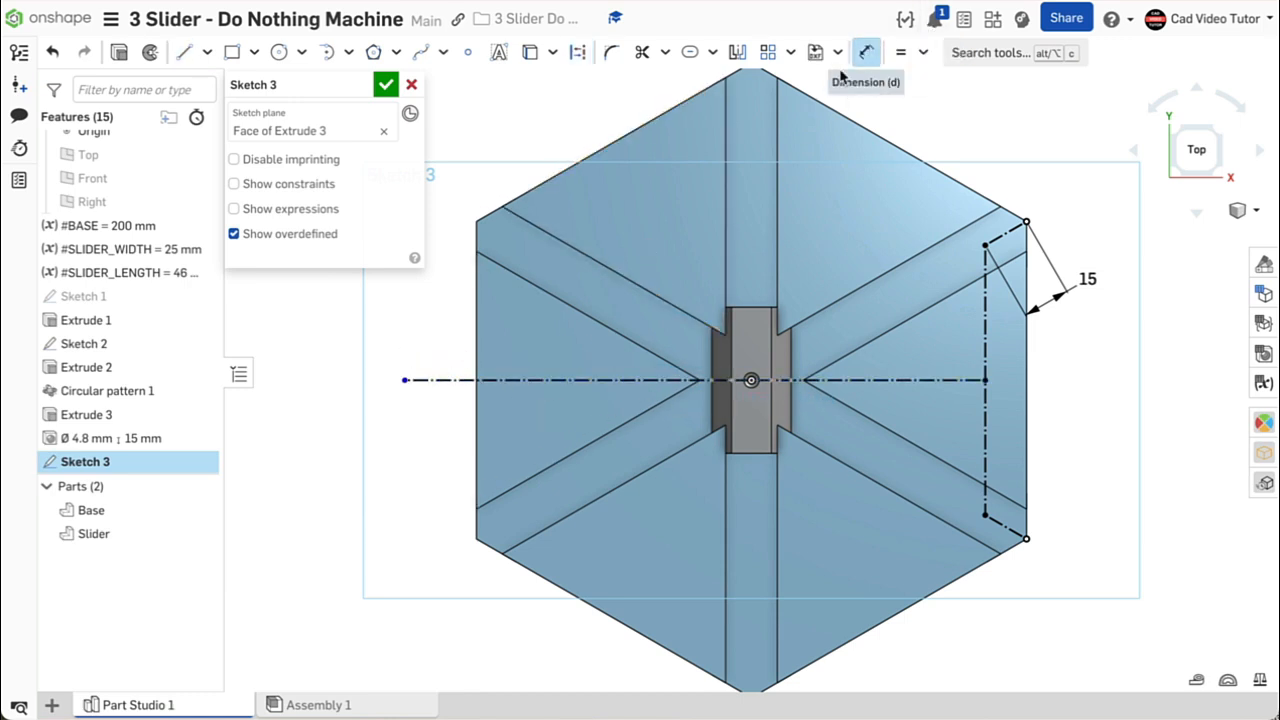
left_click(406, 379)
left_click(473, 347)
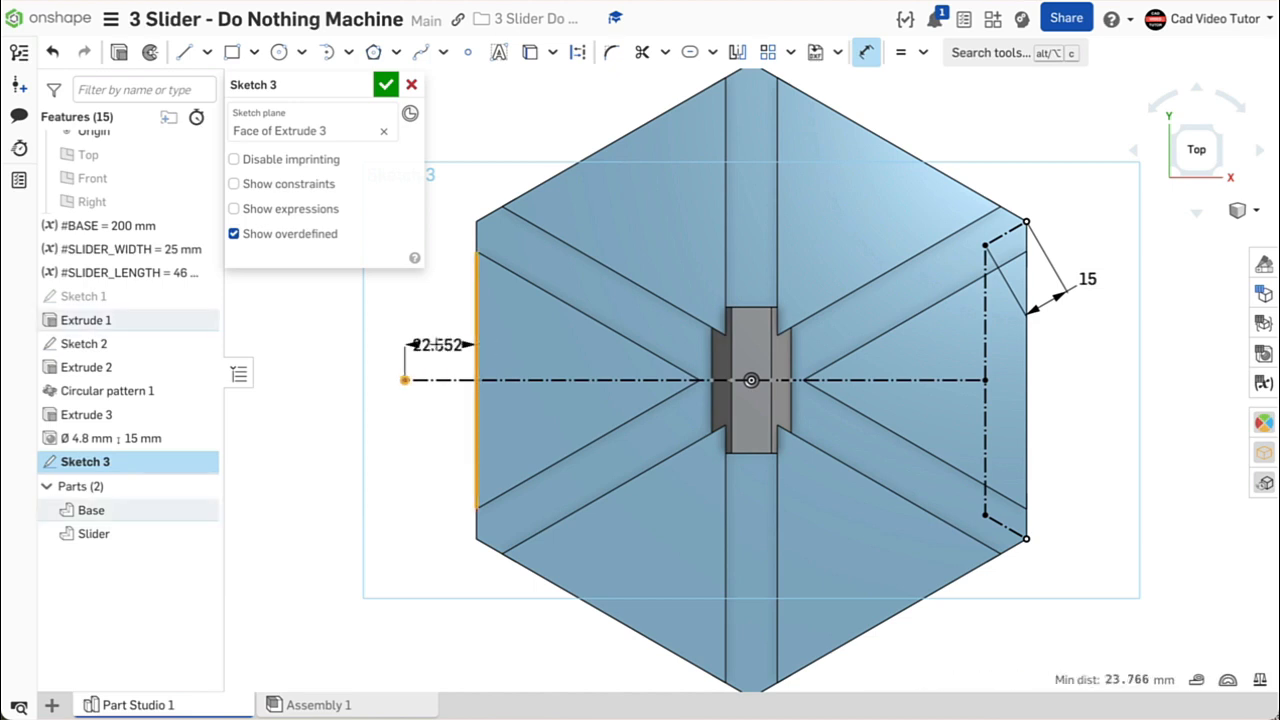
left_click(432, 342)
type("10")
key("Return")
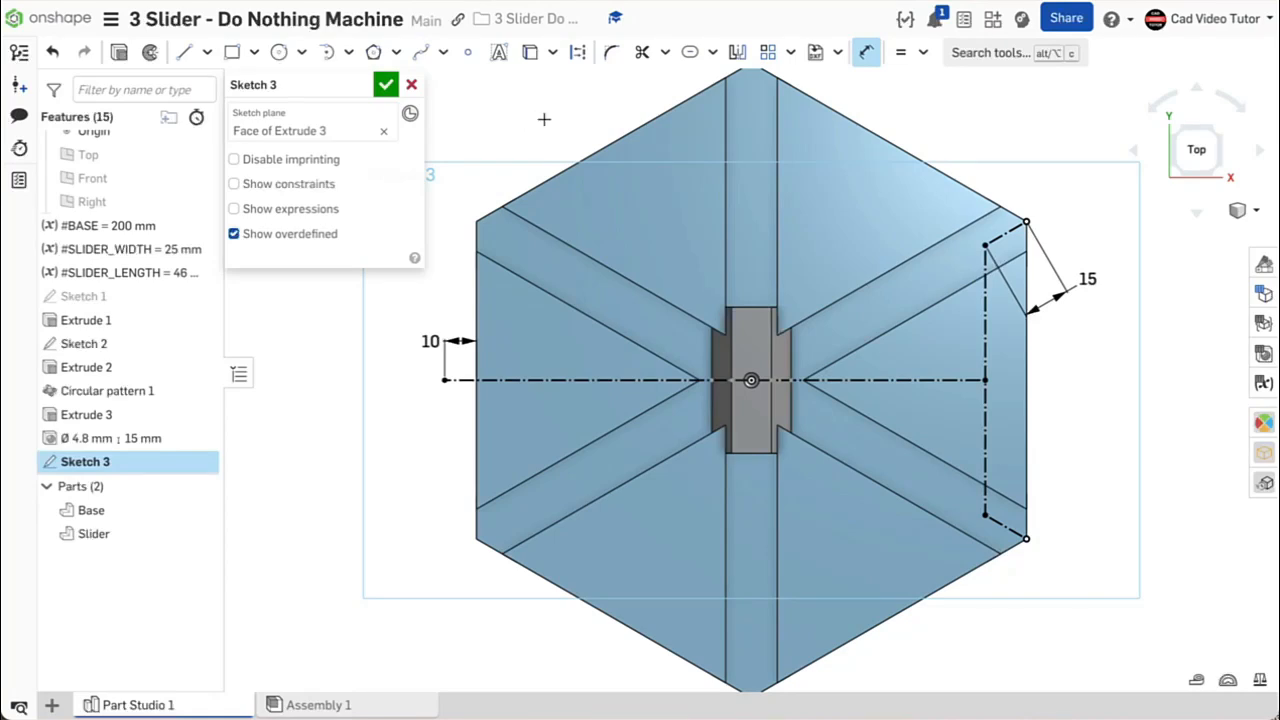
Create 20 mm wide slots around the vertical and horizontal construction lines
left_click(712, 52)
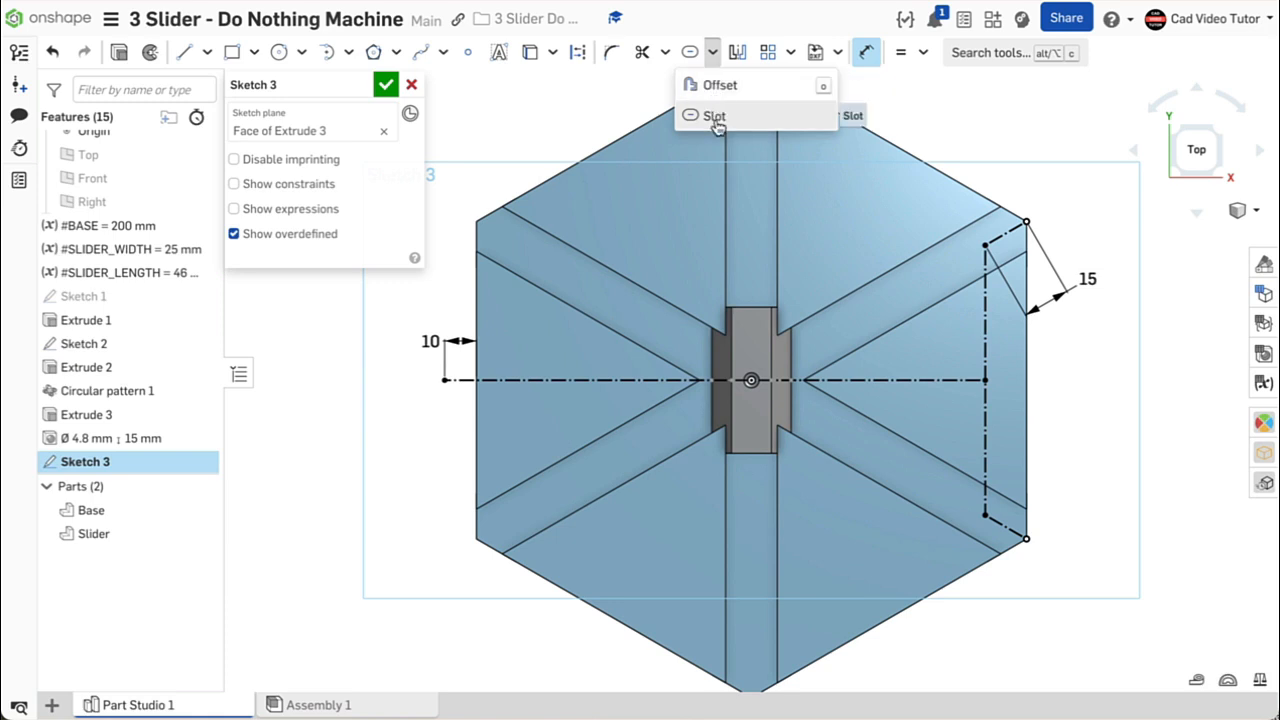
left_click(715, 121)
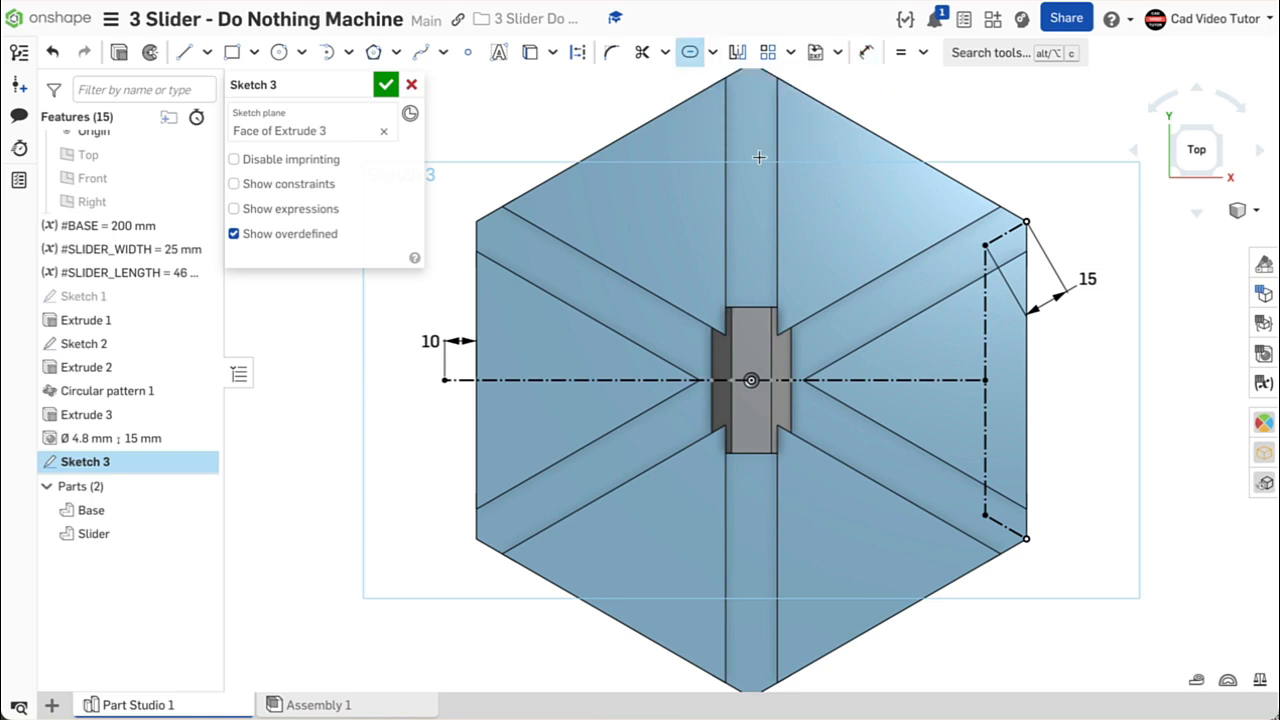
left_click(985, 310)
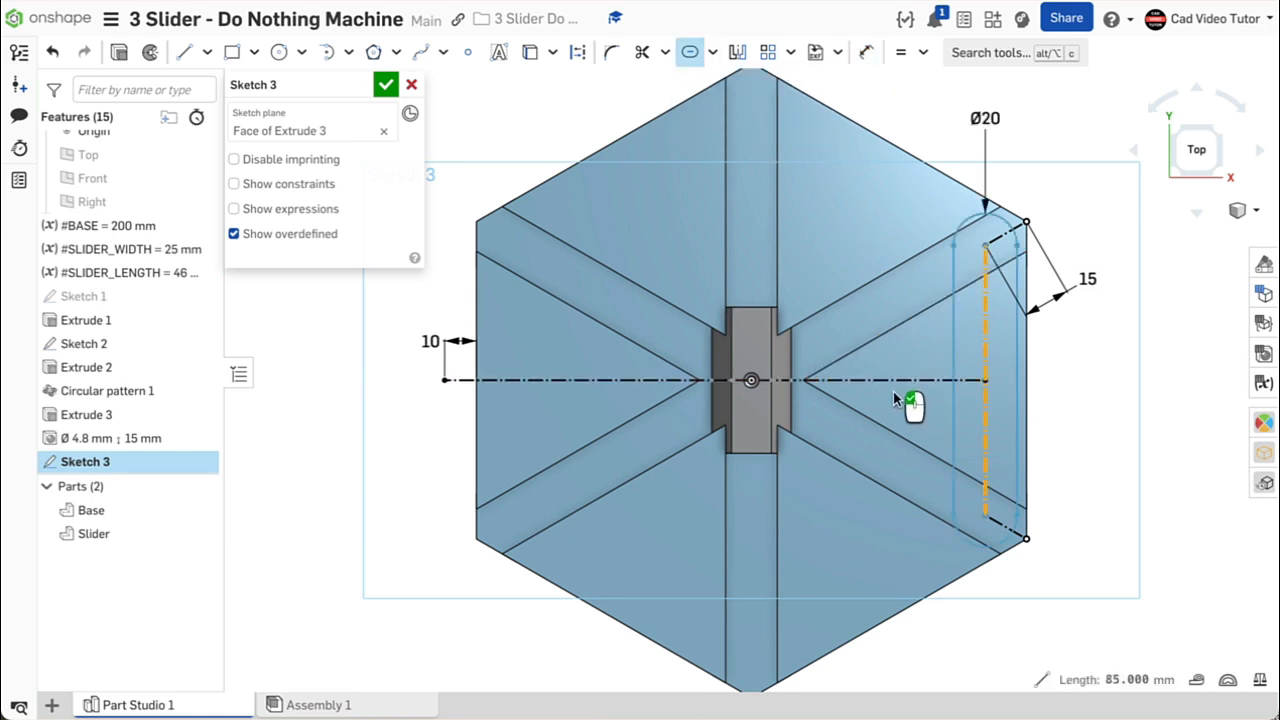
left_click(896, 378)
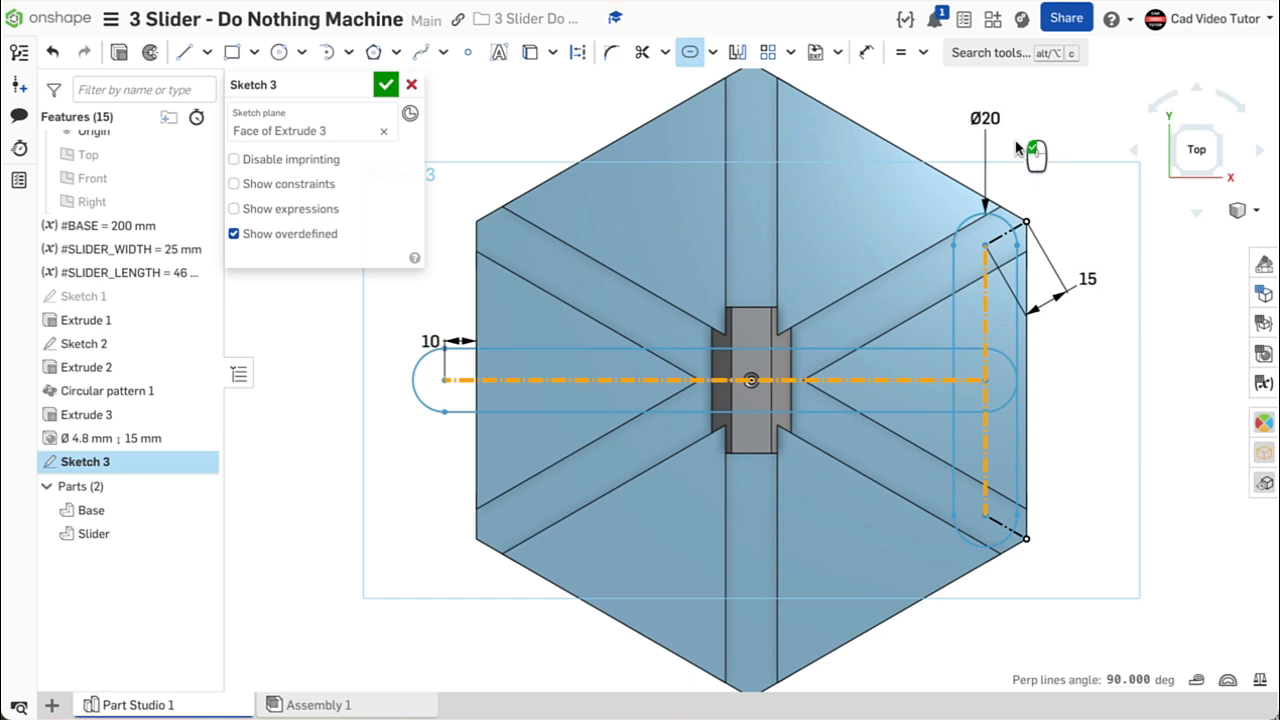
double_click(986, 118)
key("Return")
left_click(1066, 182)
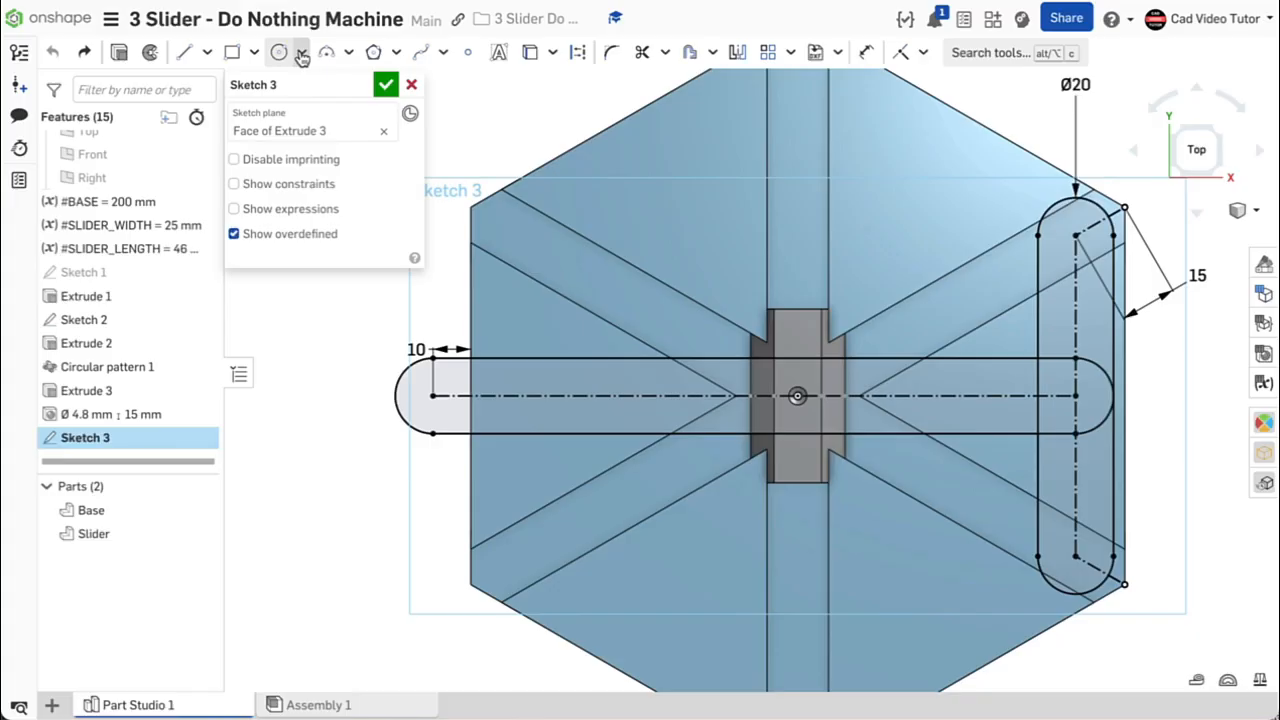
Draw a 6.4 mm diameter circle centred on the upper end of the vertical construction line
left_click(301, 52)
left_click(318, 87)
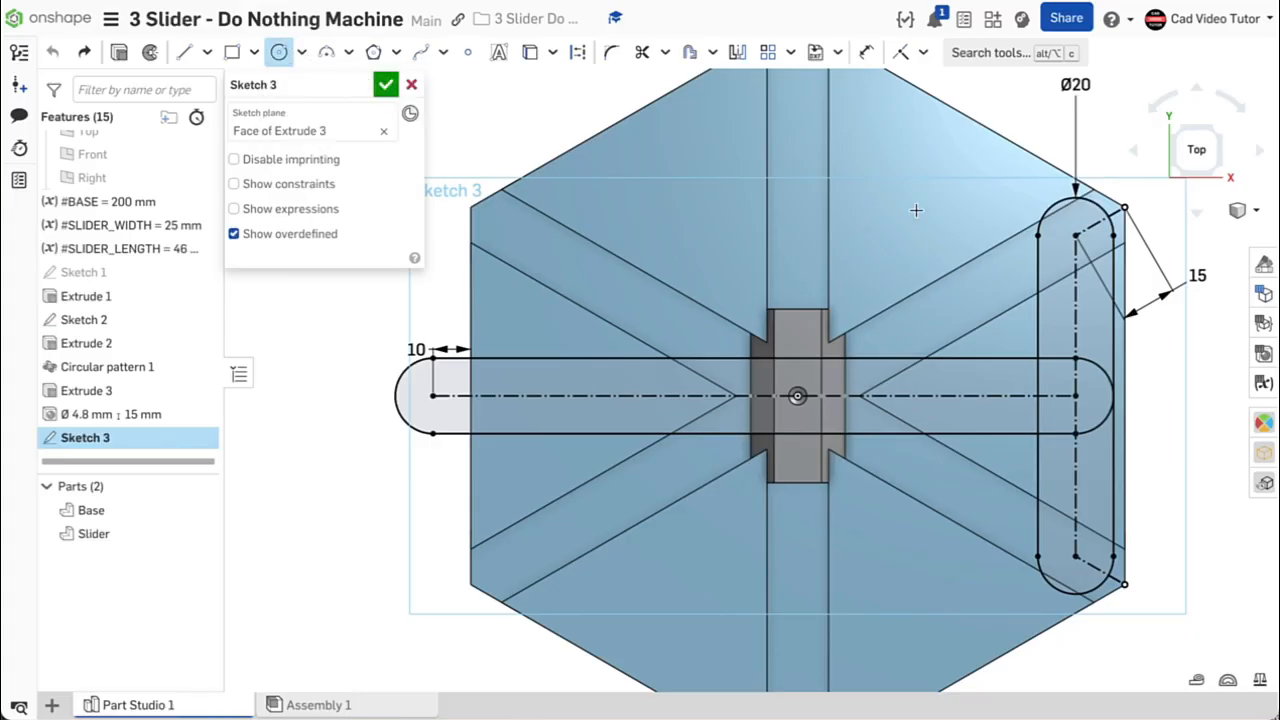
left_click(1076, 235)
left_click(1058, 236)
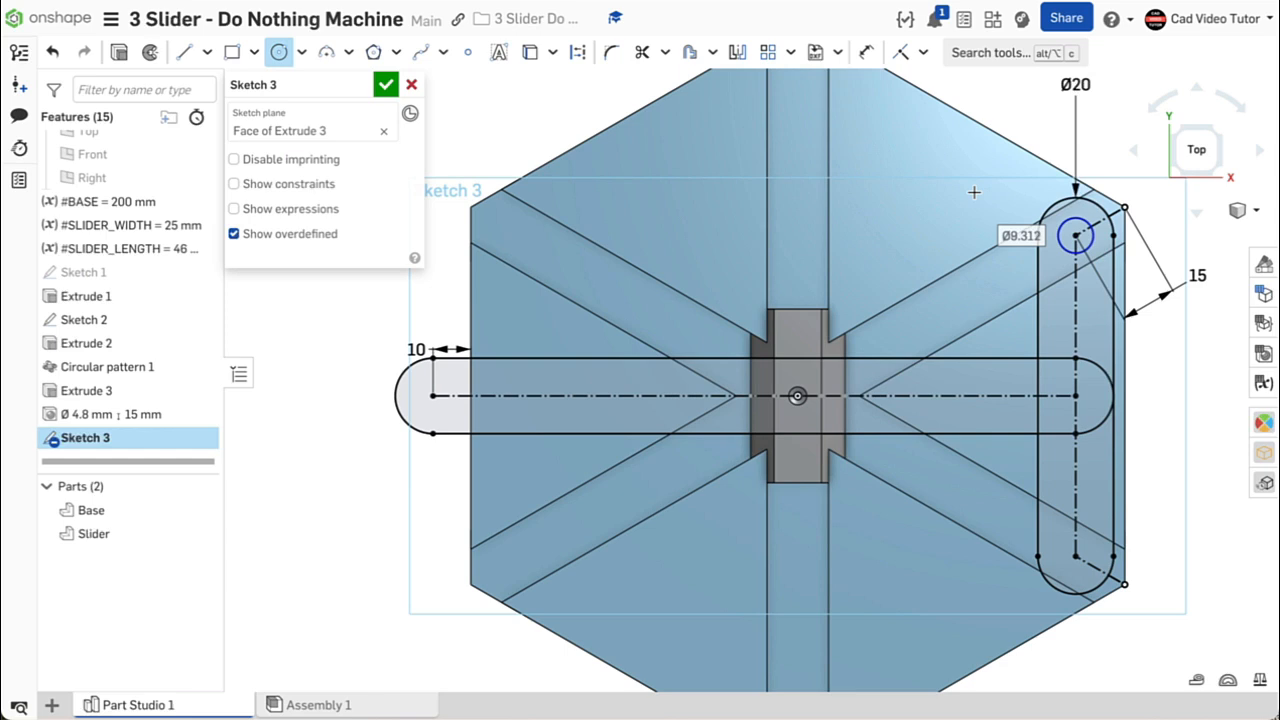
type("6.4")
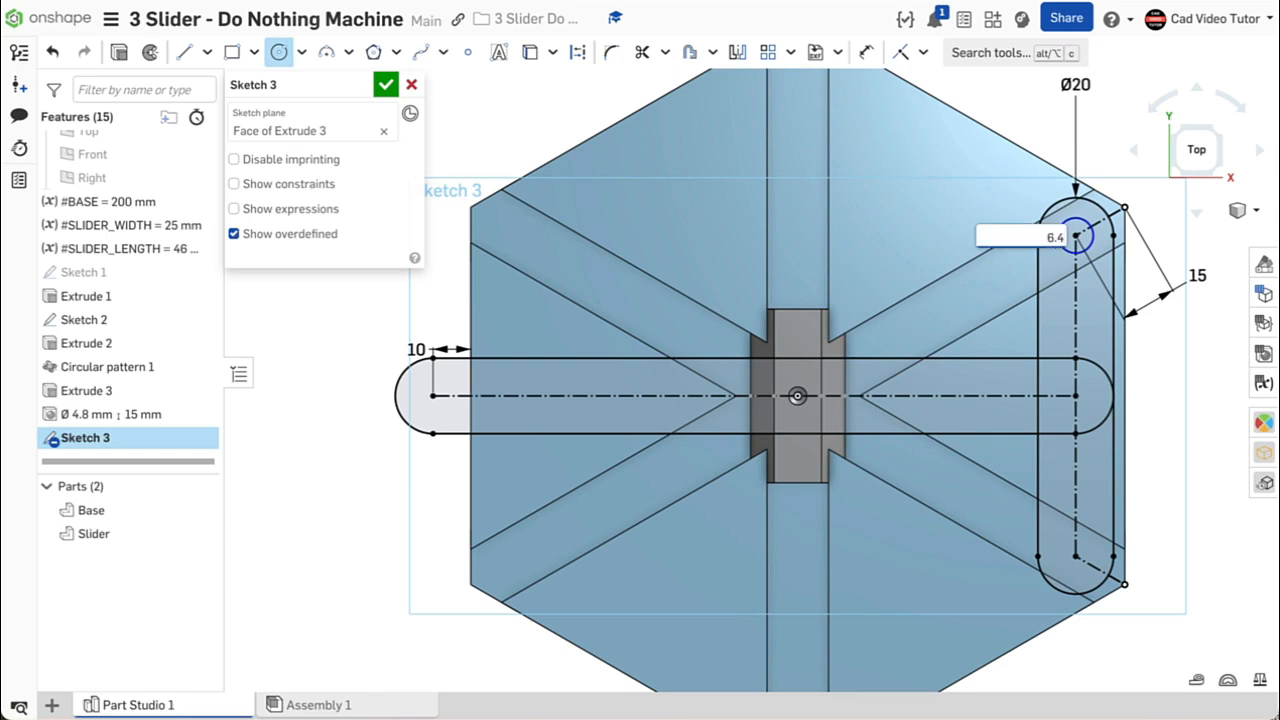
key("Return")
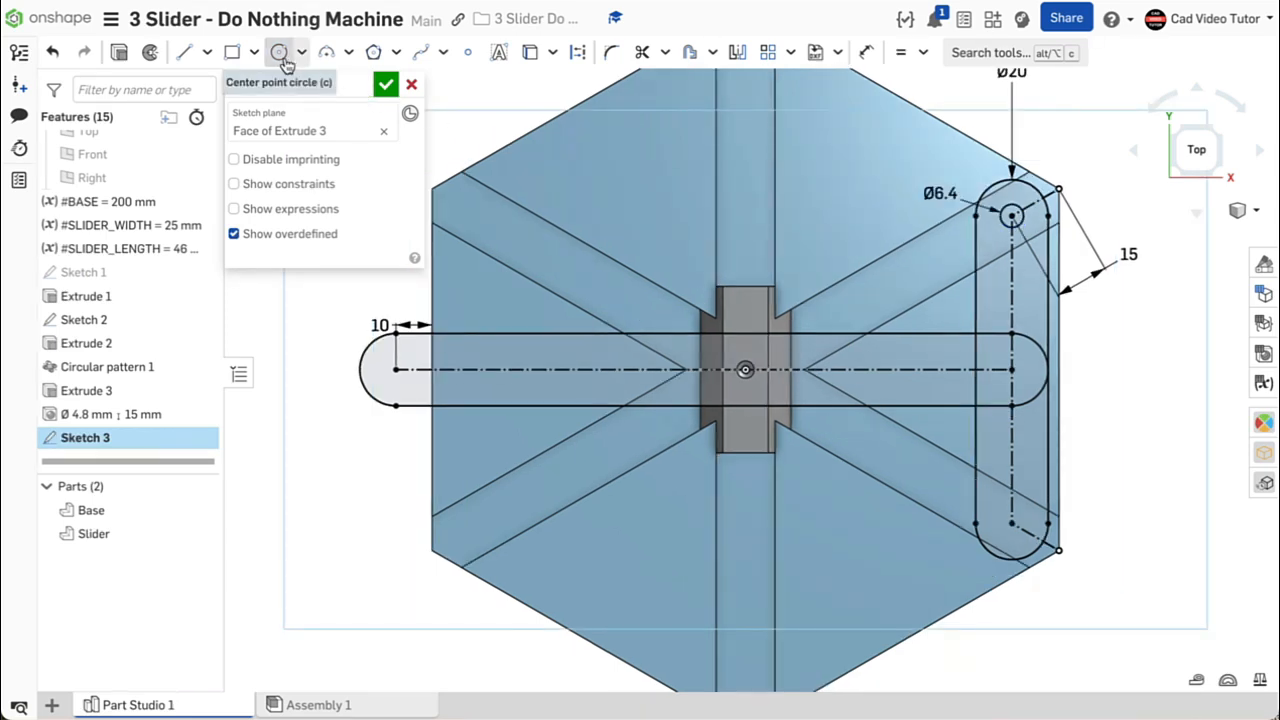
Draw circles about 9 mm in diameter at the vertical line's lower end and at the slider's hole centre
left_click(281, 55)
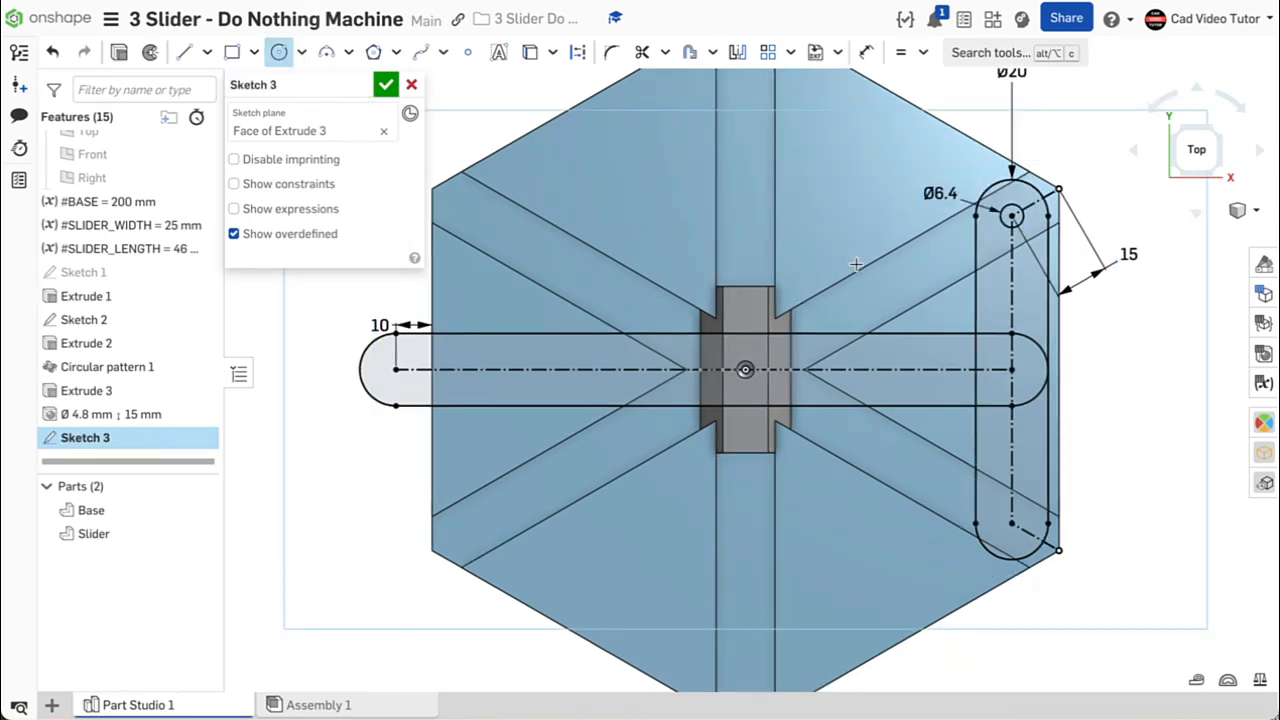
left_click(1012, 523)
left_click(1000, 511)
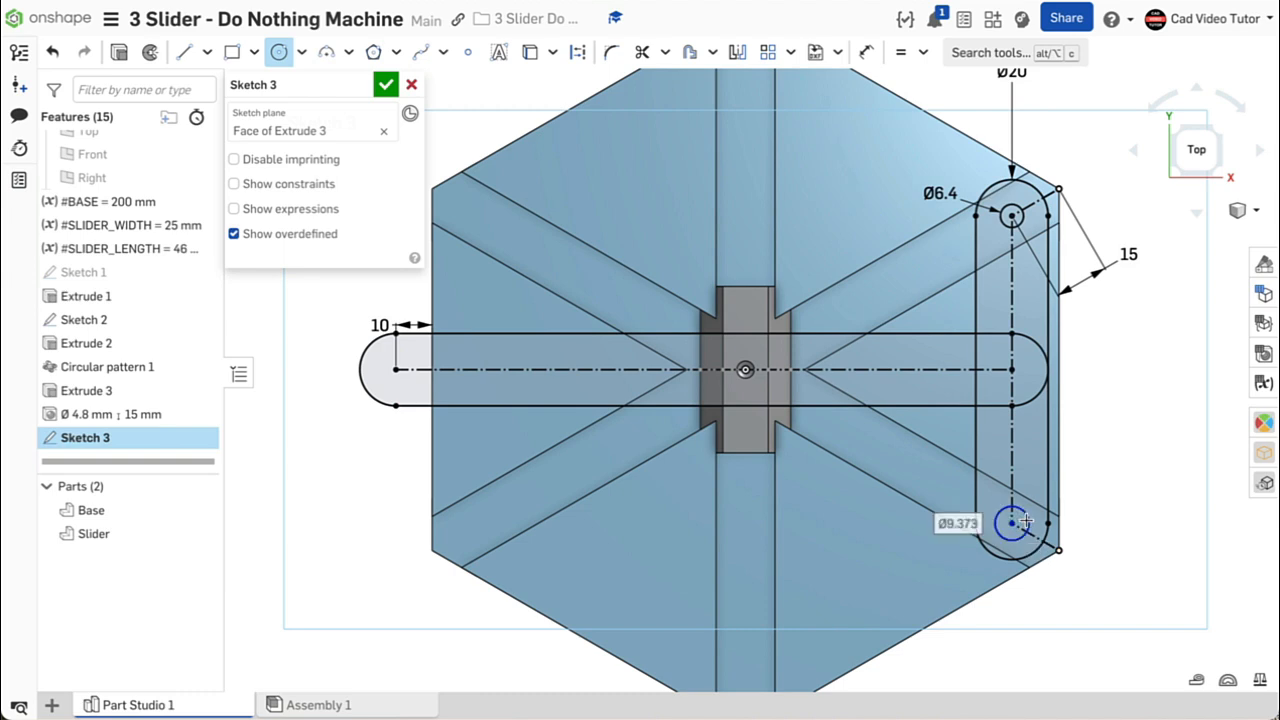
left_click(745, 369)
left_click(758, 359)
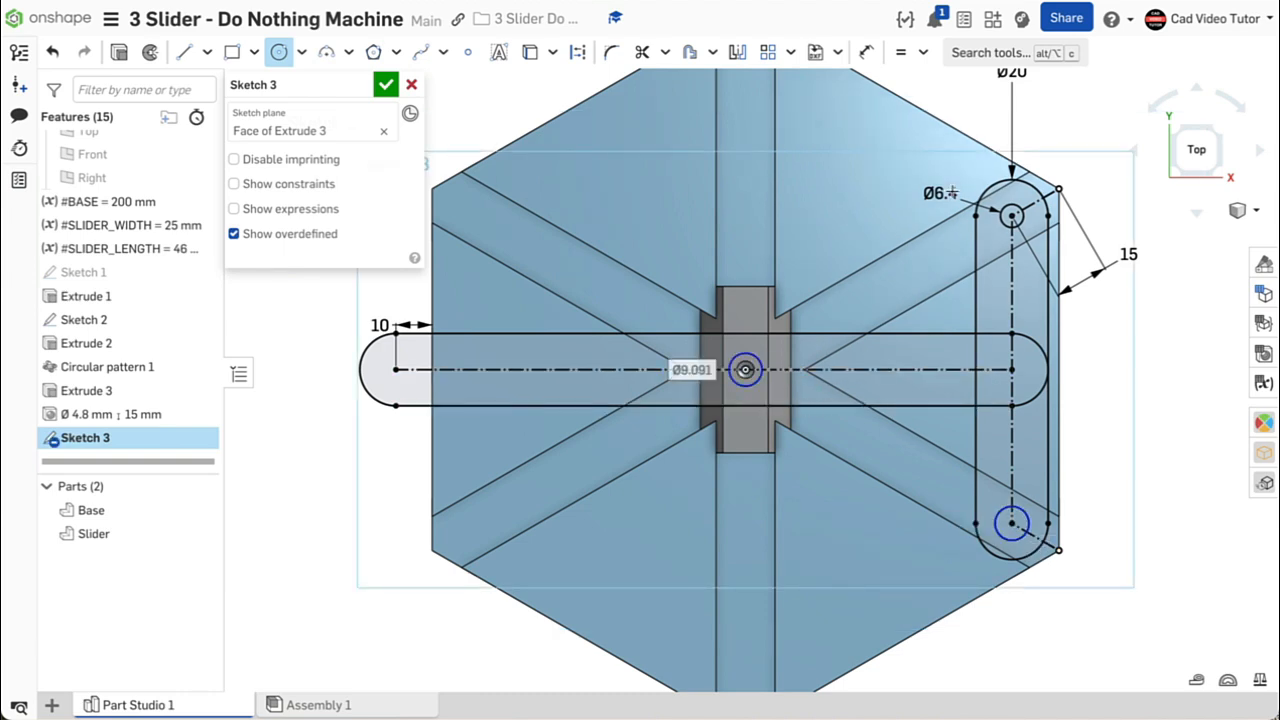
Make the lower and central circles equal to the 6.4 mm circle with Equal constraints
left_click(922, 52)
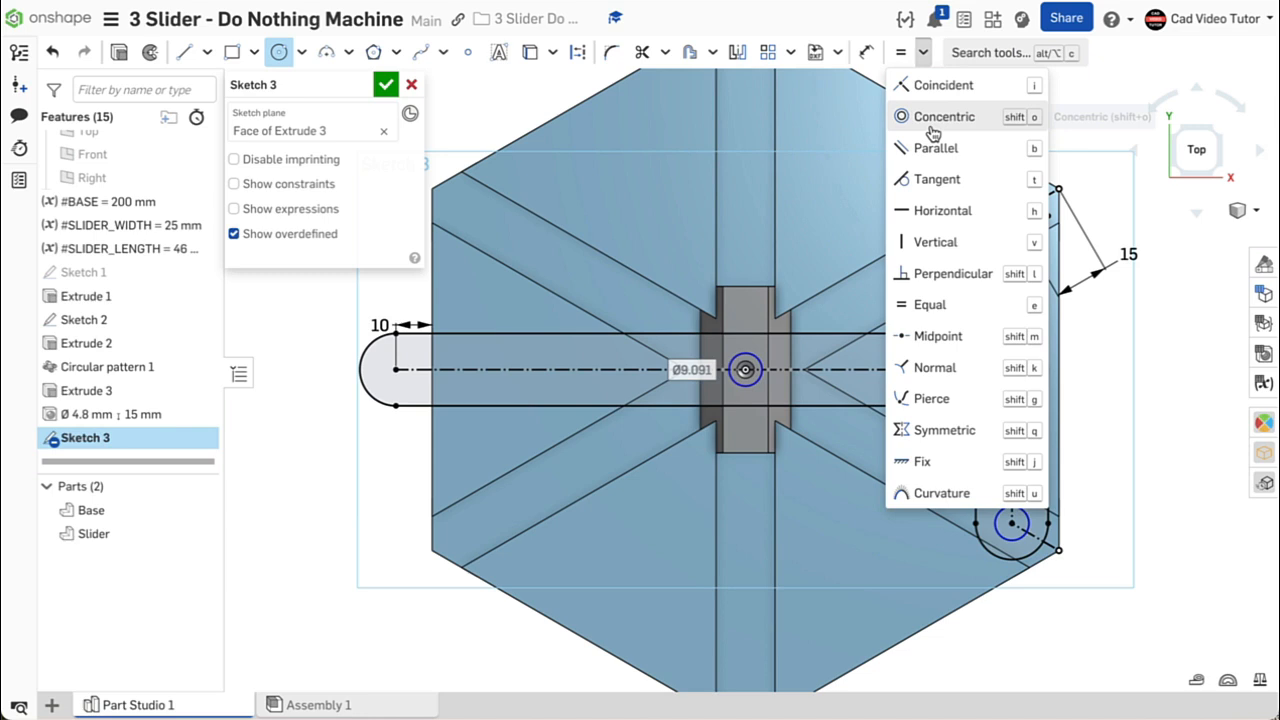
left_click(940, 304)
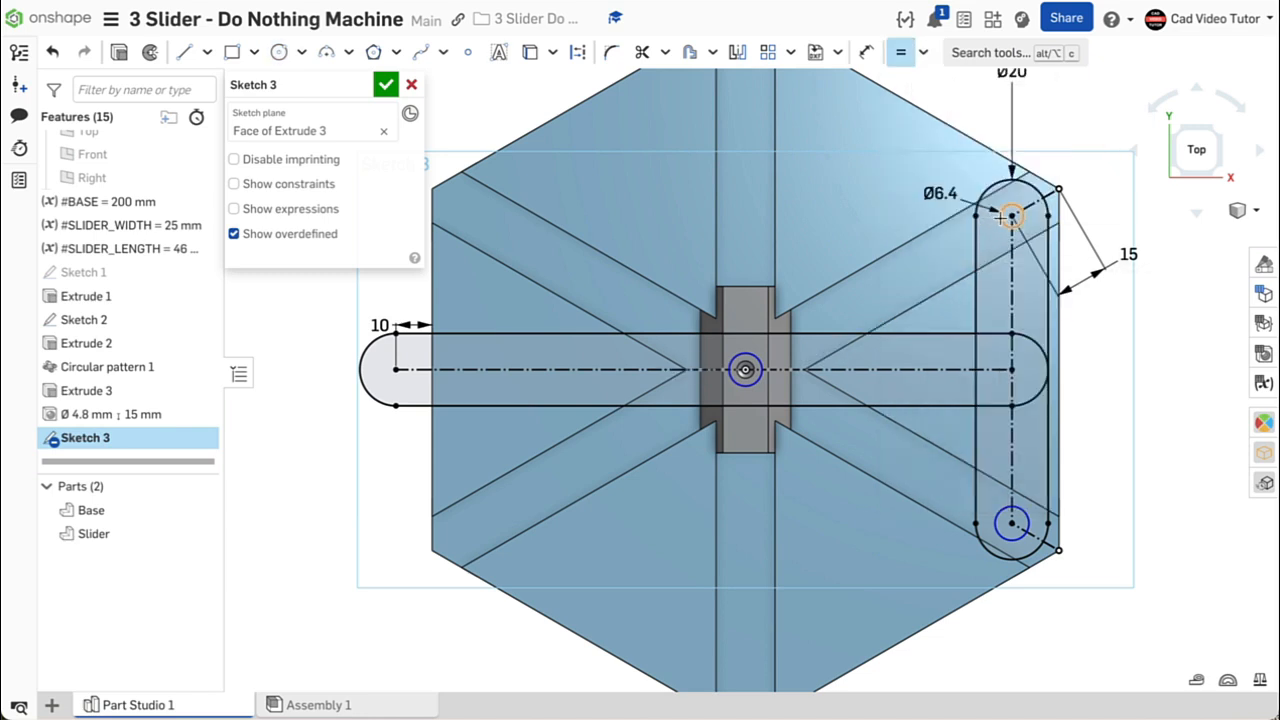
left_click(999, 216)
left_click(1000, 516)
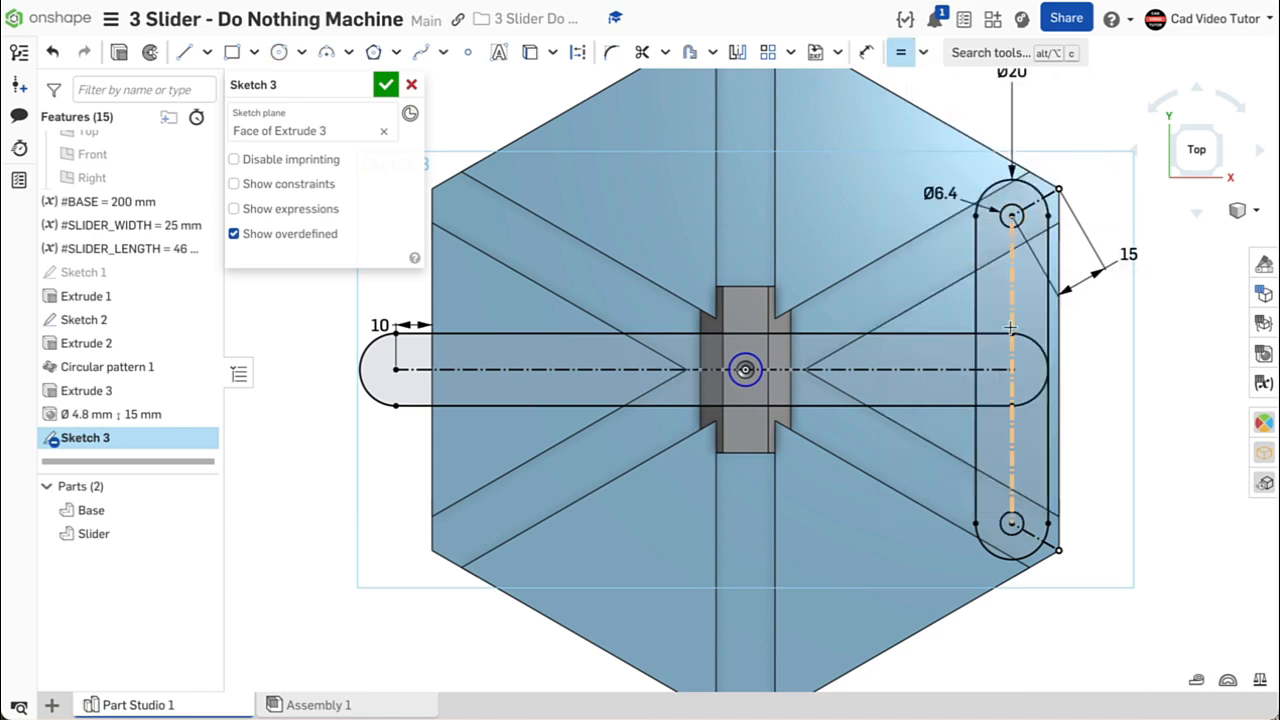
left_click(1005, 208)
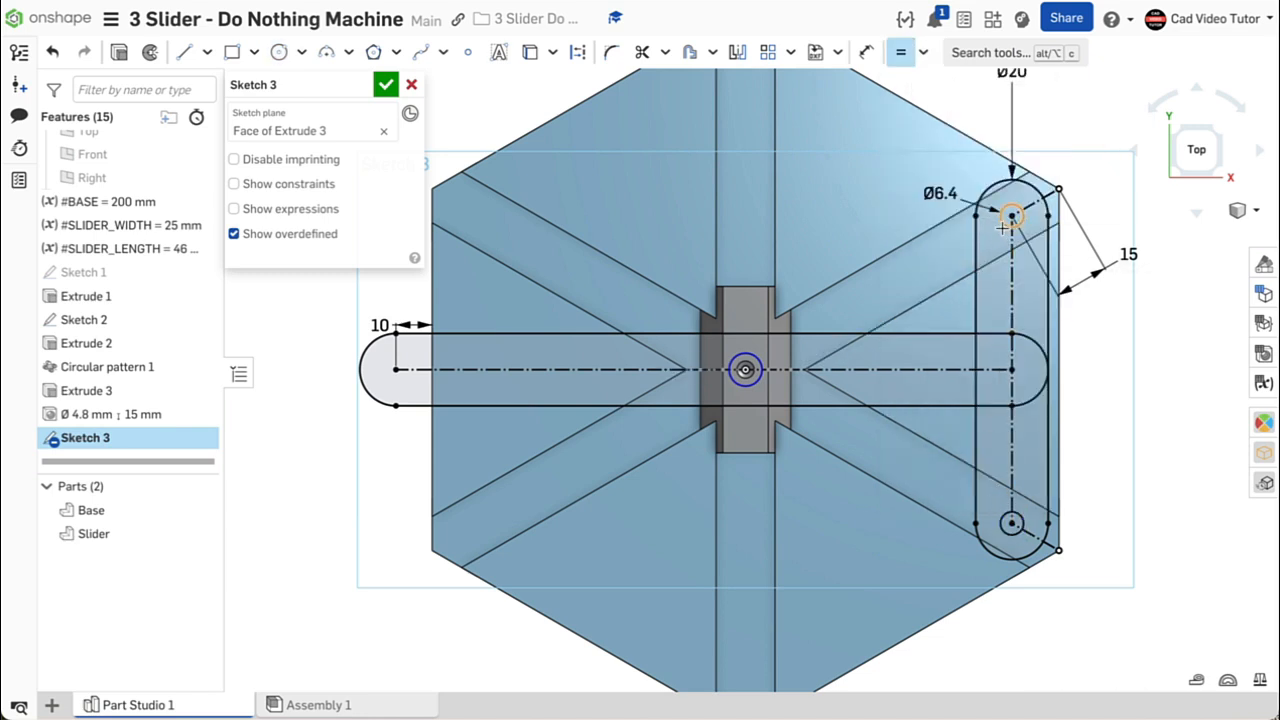
left_click(758, 357)
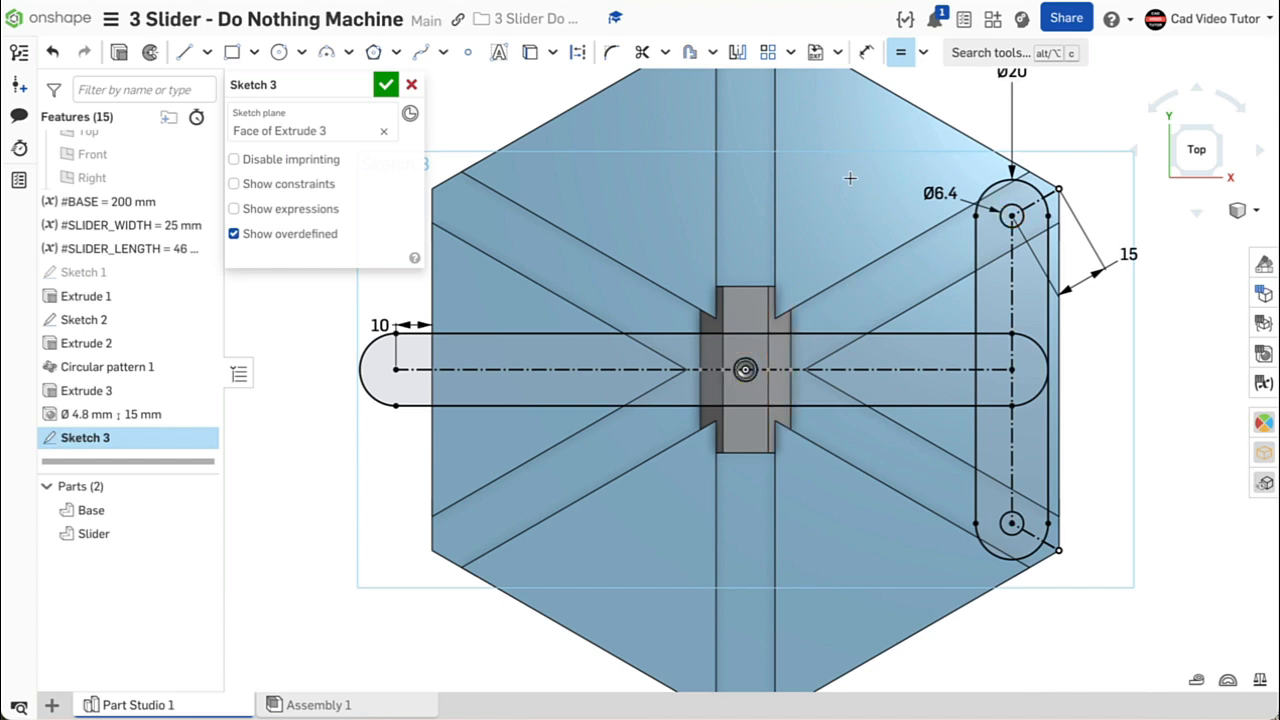
Draw a 6 mm diameter circle at the horizontal construction line's free end and finish the sketch
left_click(279, 53)
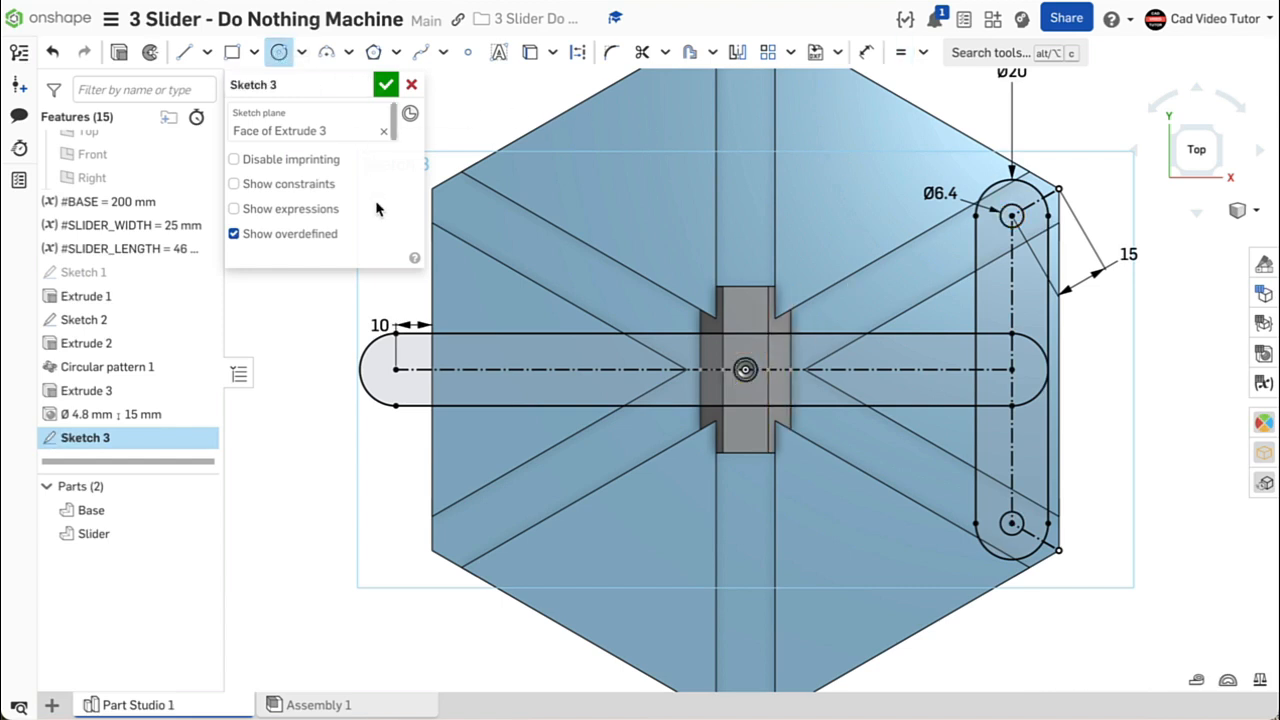
left_click(396, 368)
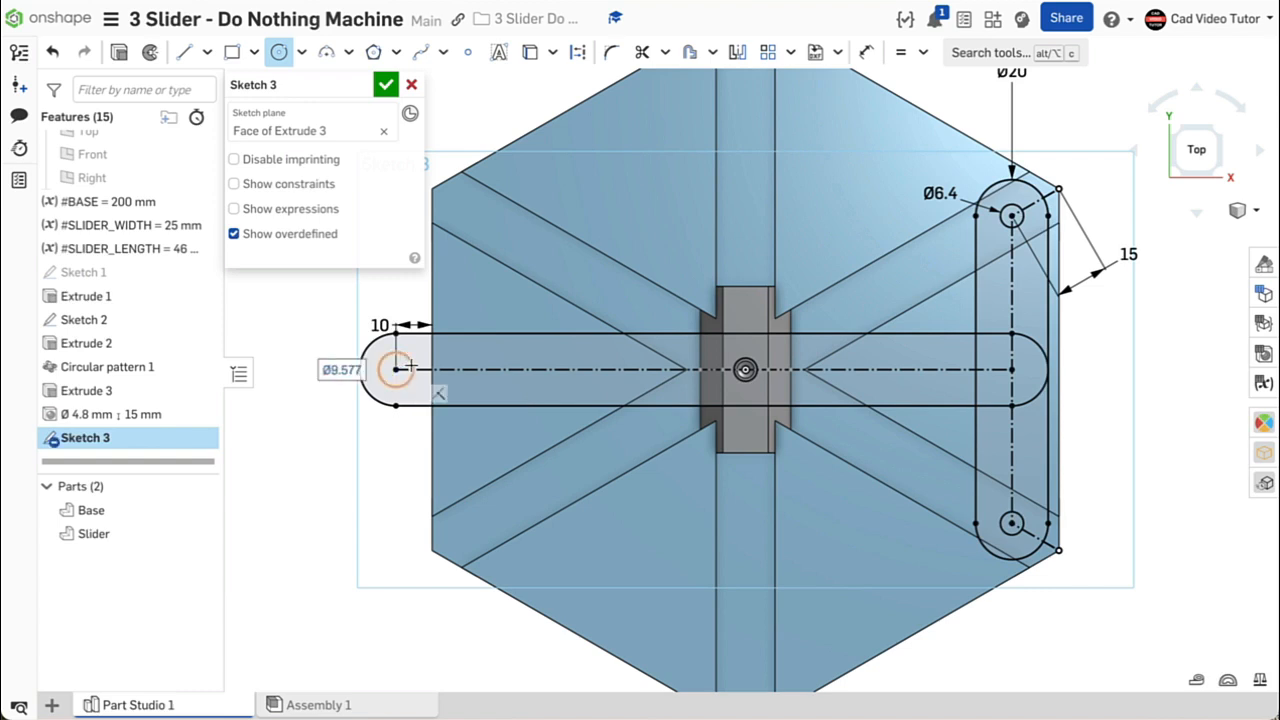
type("6")
key("Return")
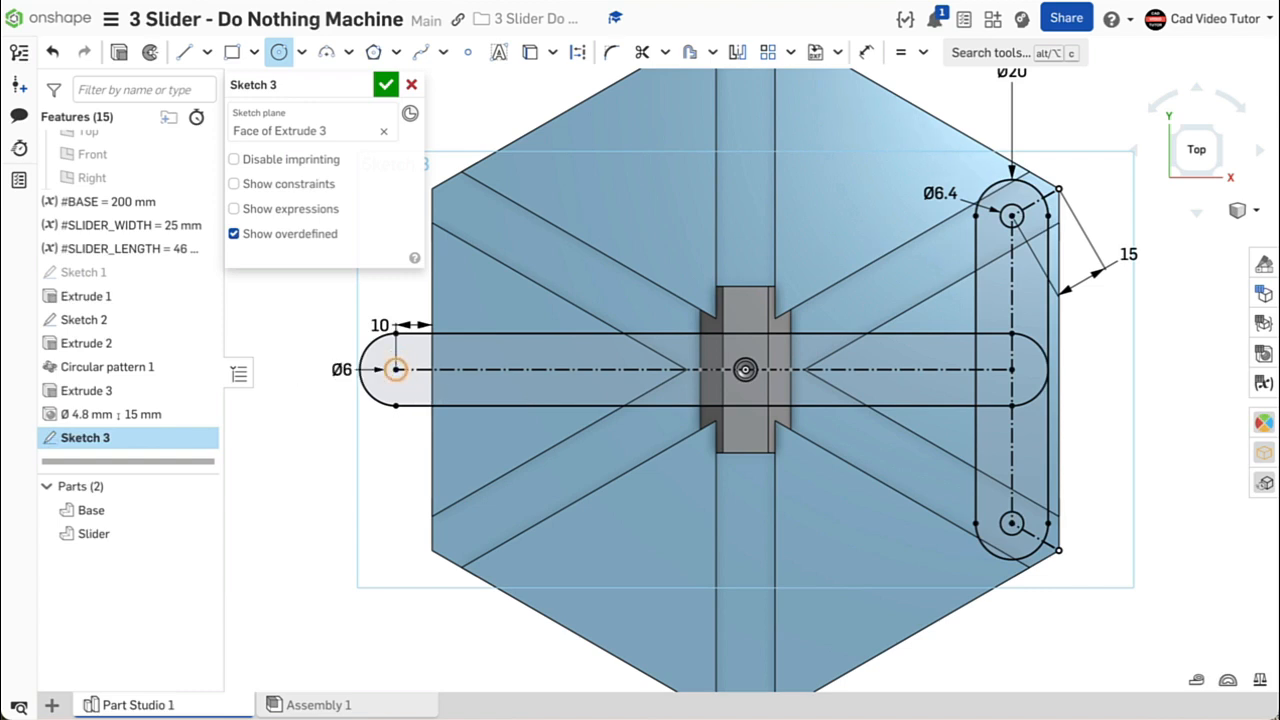
left_click(384, 86)
Extrude all regions of Sketch 3 as a new part with a blind depth of 5 mm
right_click(404, 131)
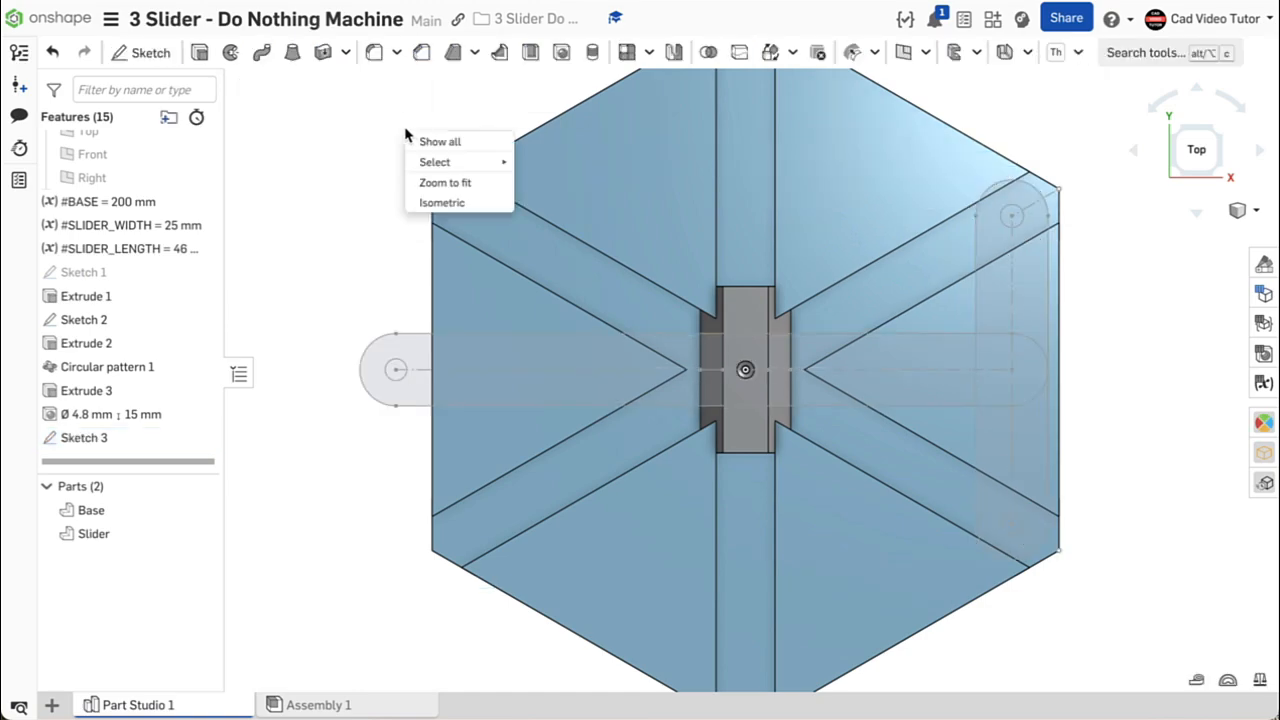
left_click(438, 203)
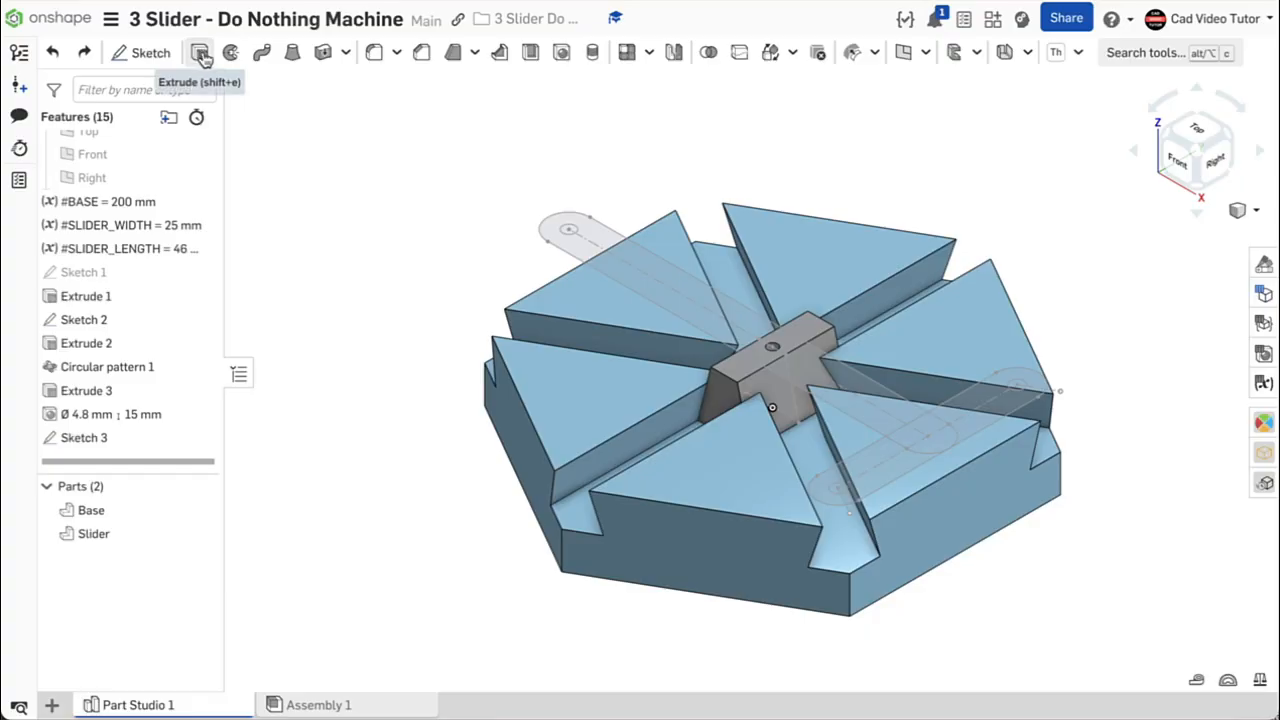
left_click(199, 54)
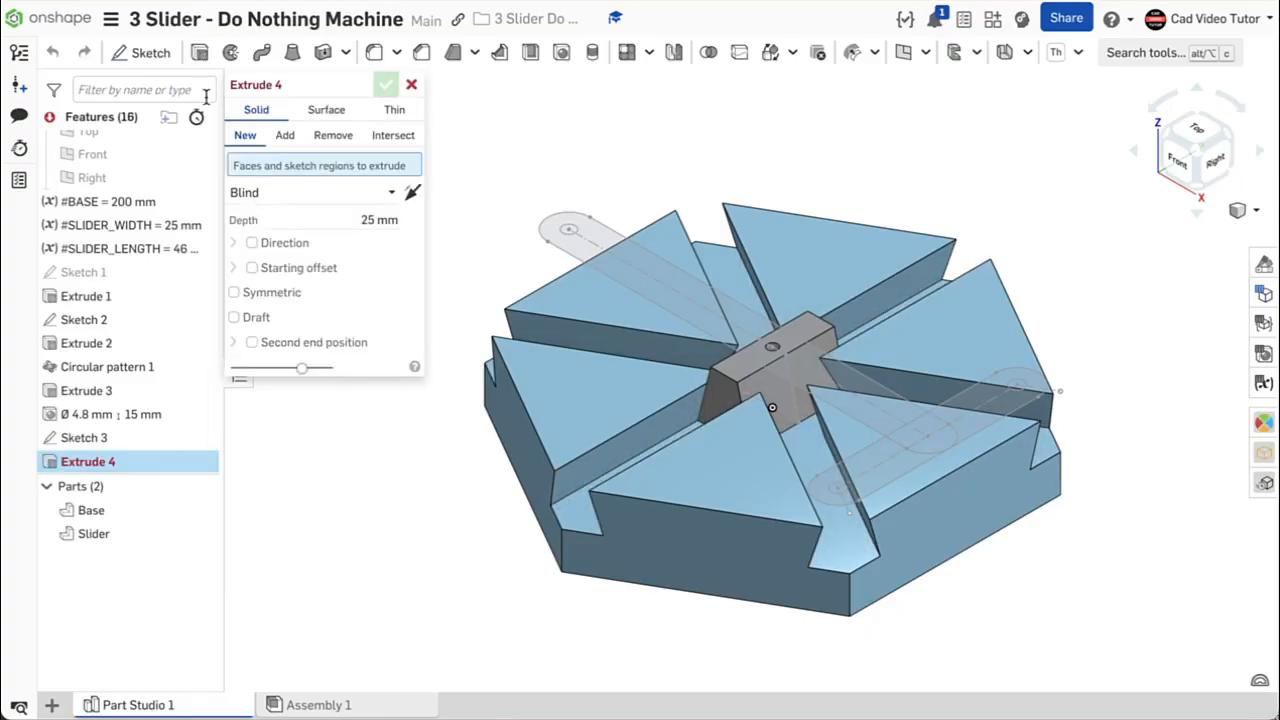
left_click(143, 437)
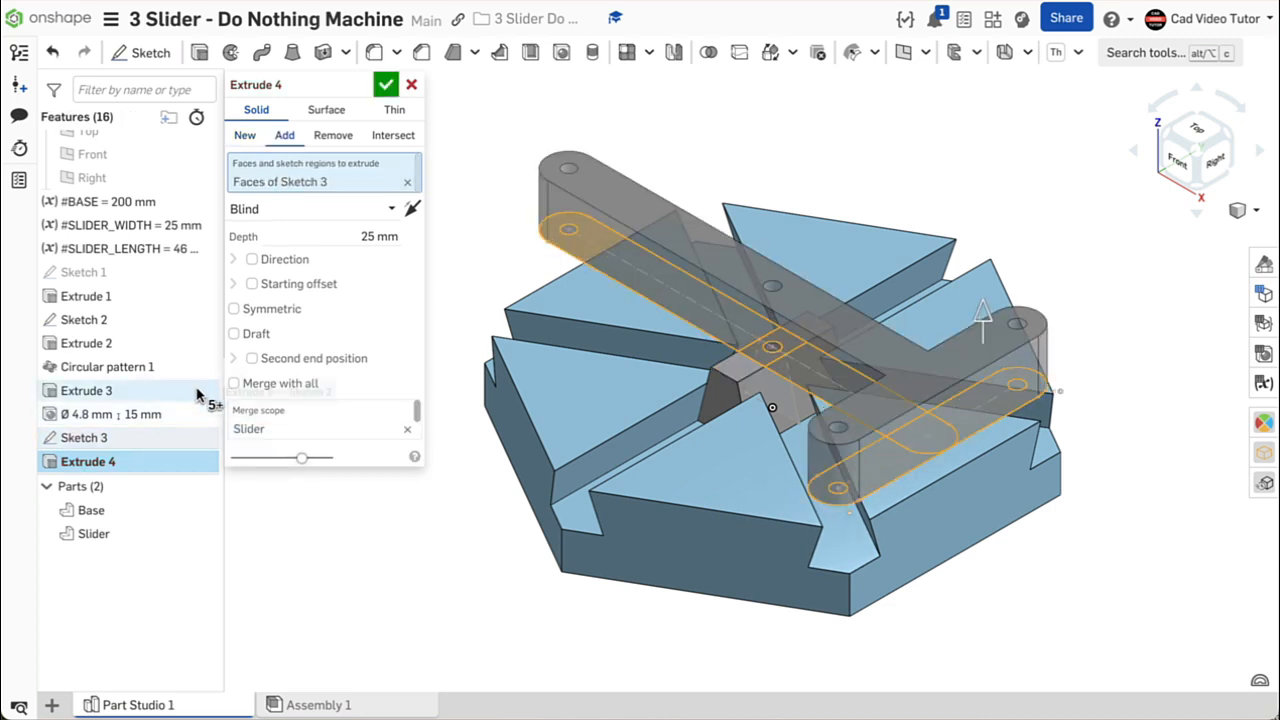
left_click(245, 138)
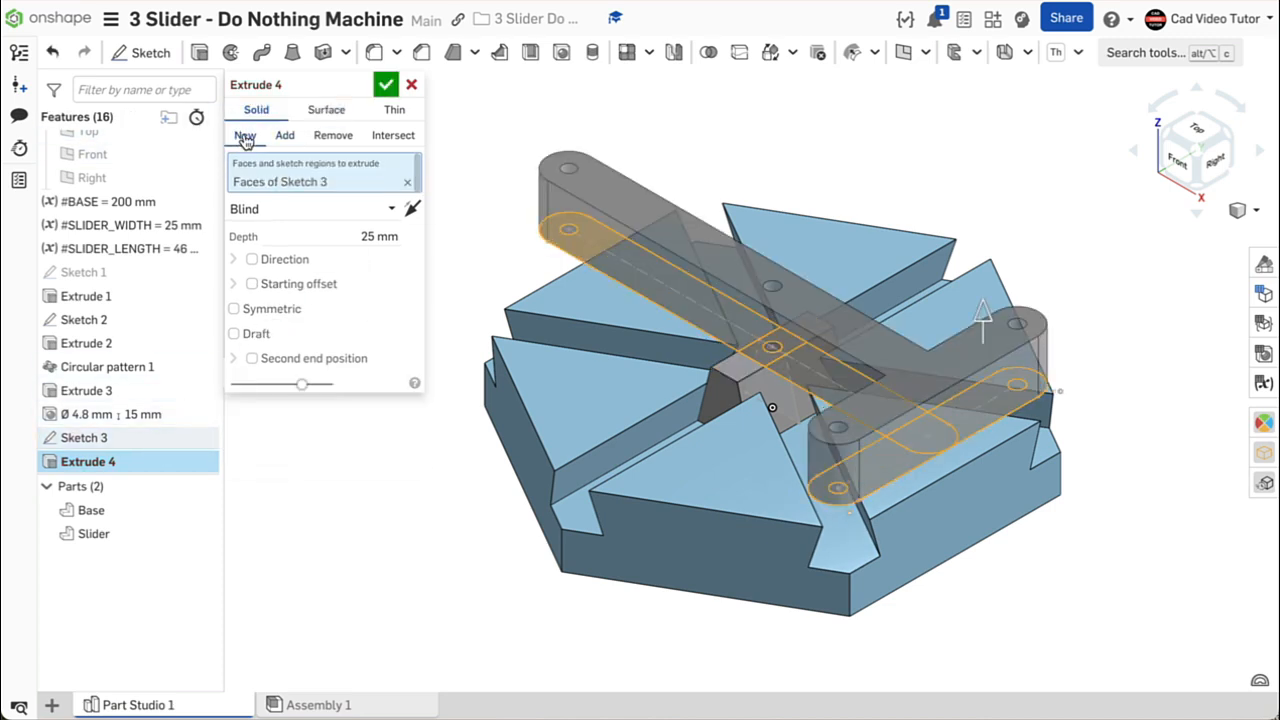
double_click(368, 235)
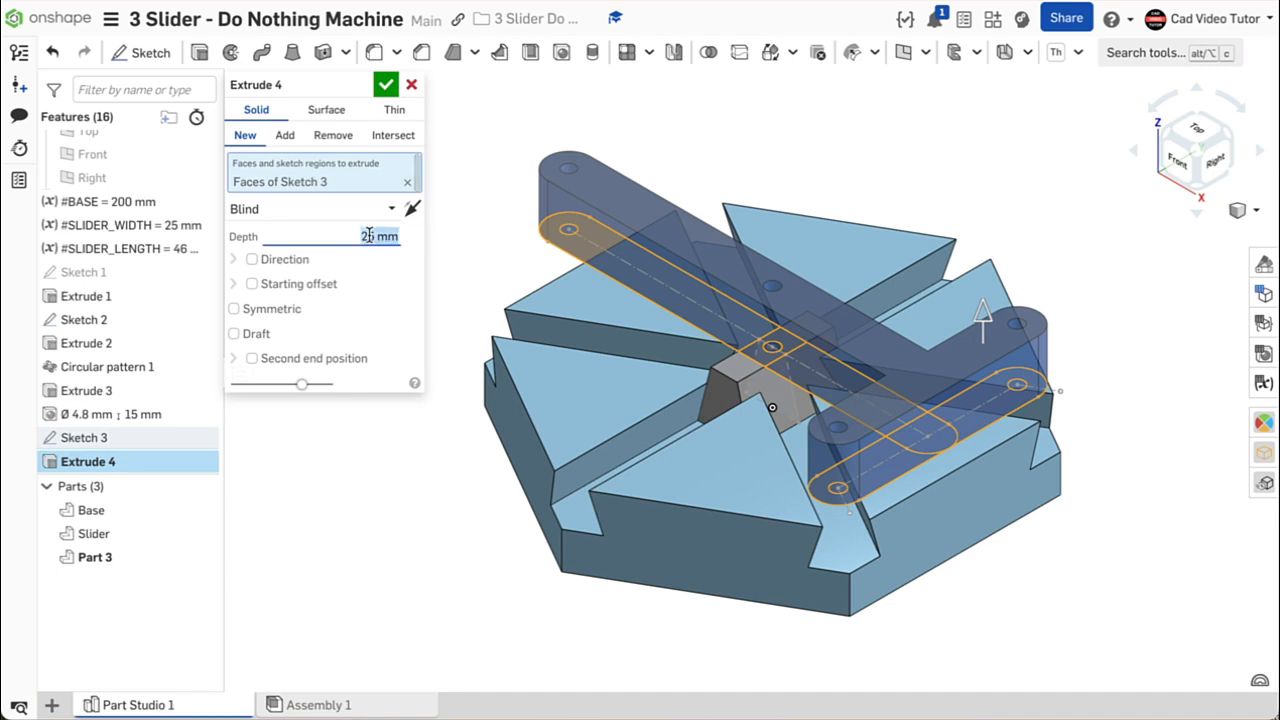
type("5")
key("Return")
left_click(387, 86)
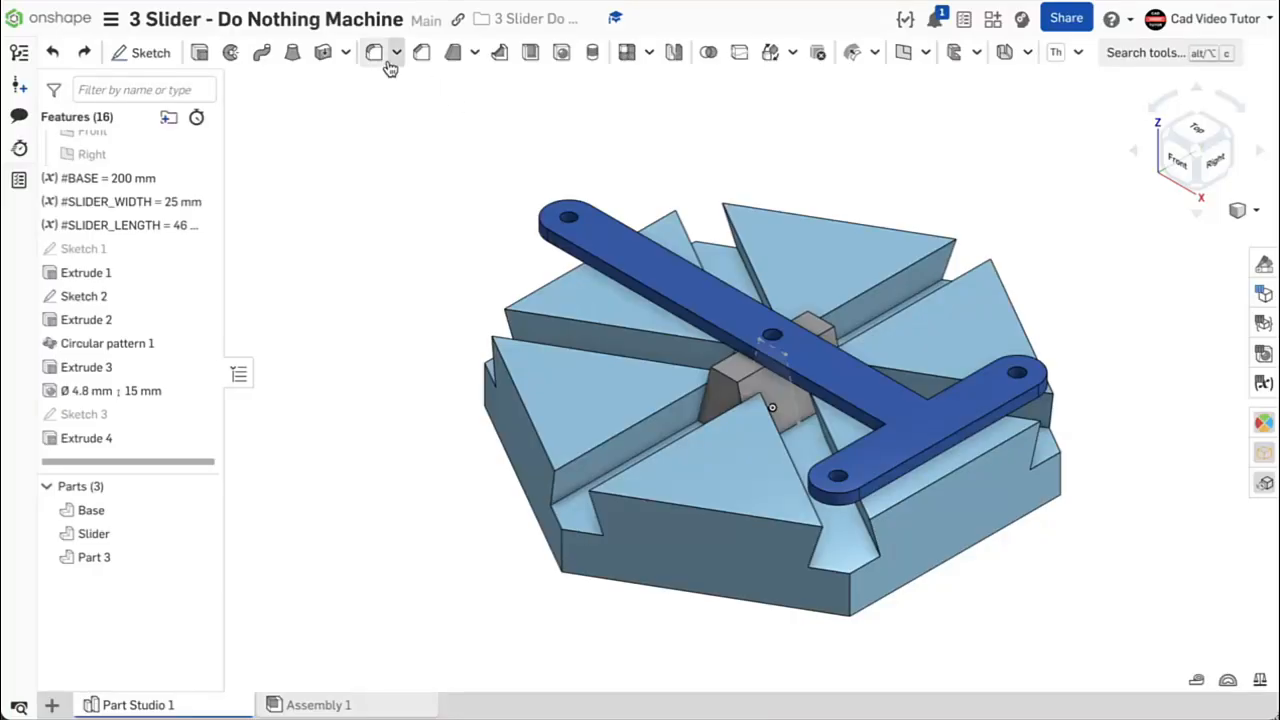
Fillet the two inner vertical edges where the arm's long bar meets its crossbar with a 25 mm radius
left_click(375, 55)
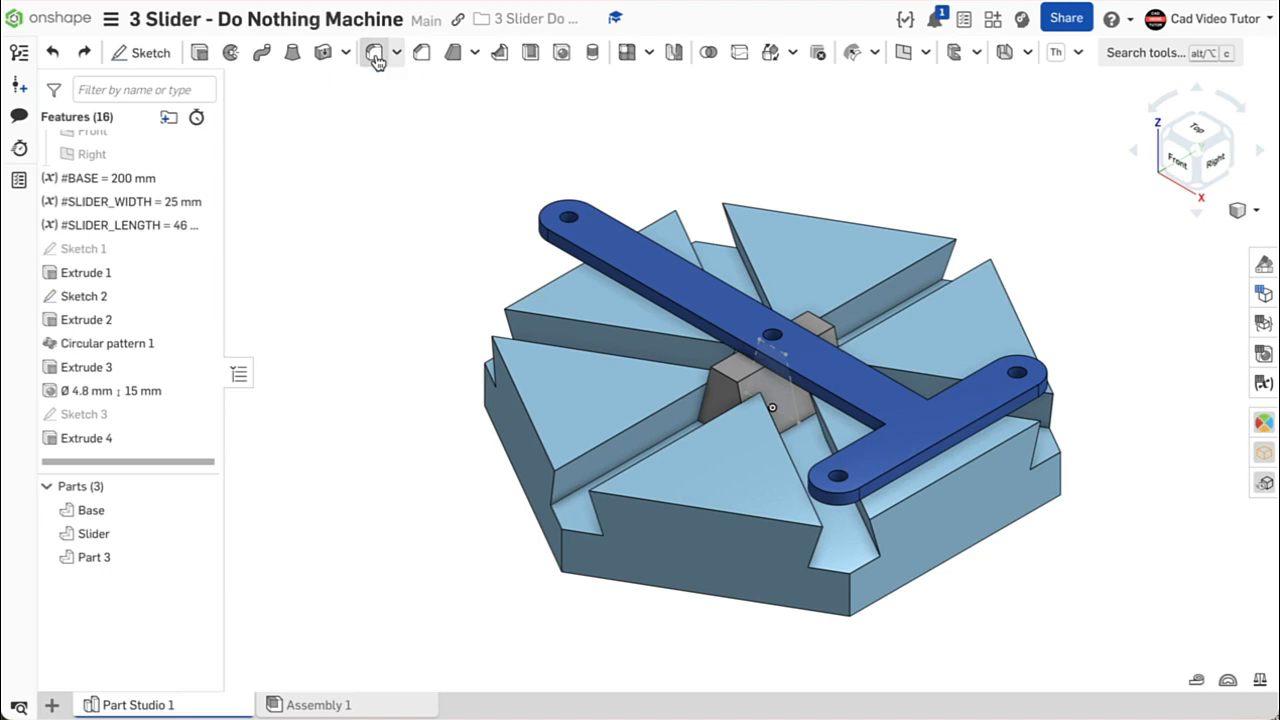
left_click(351, 237)
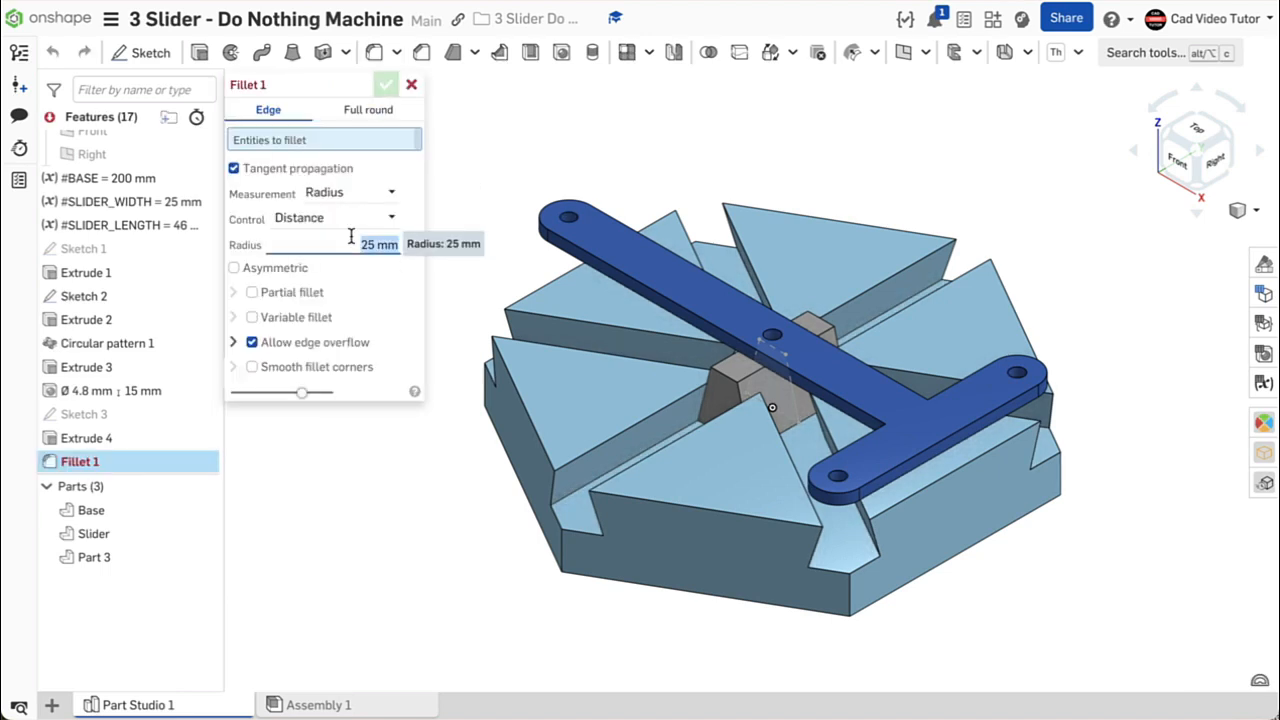
type("25")
key("Return")
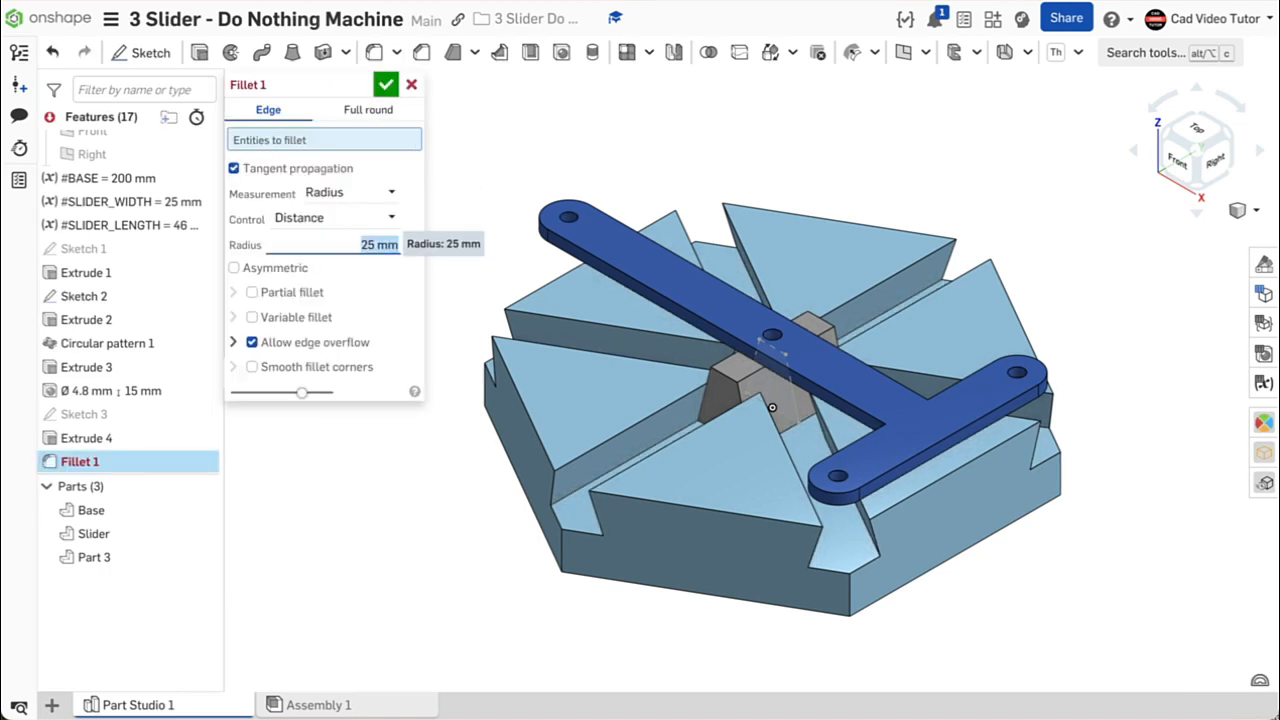
right_click_drag(877, 336, 948, 285)
left_click(1072, 318)
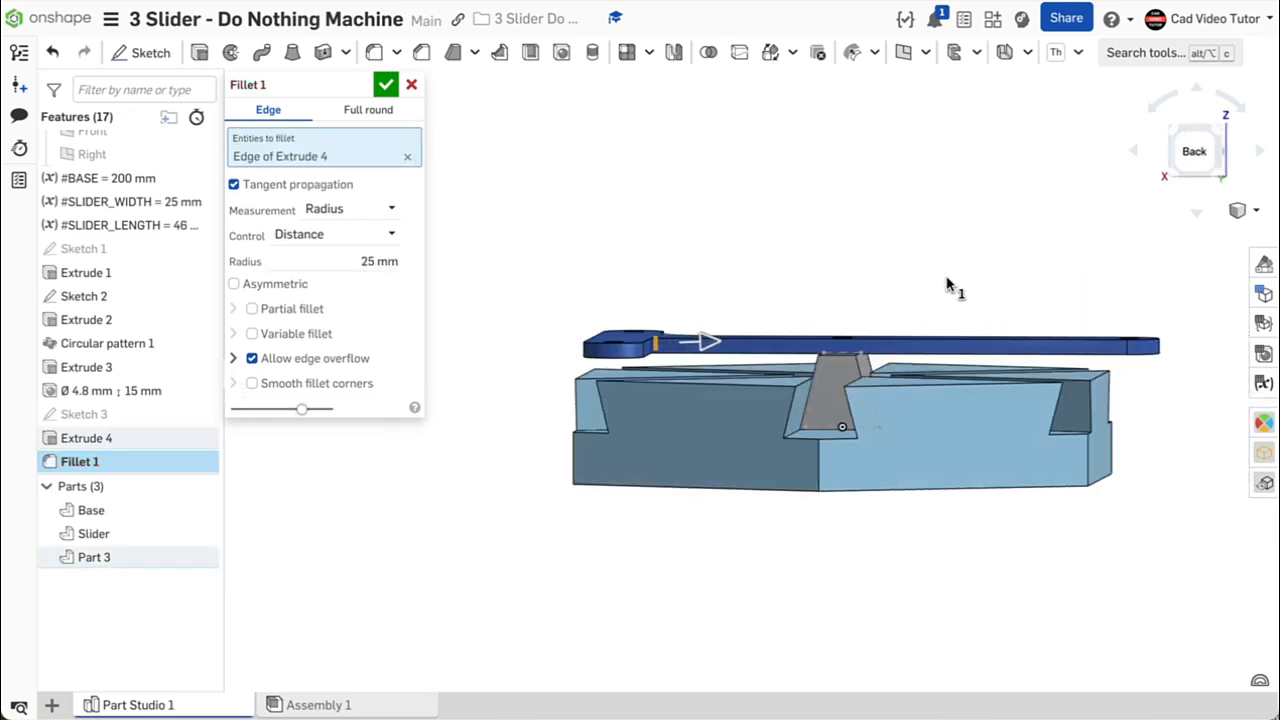
left_click(636, 358)
right_click_drag(636, 358, 632, 278)
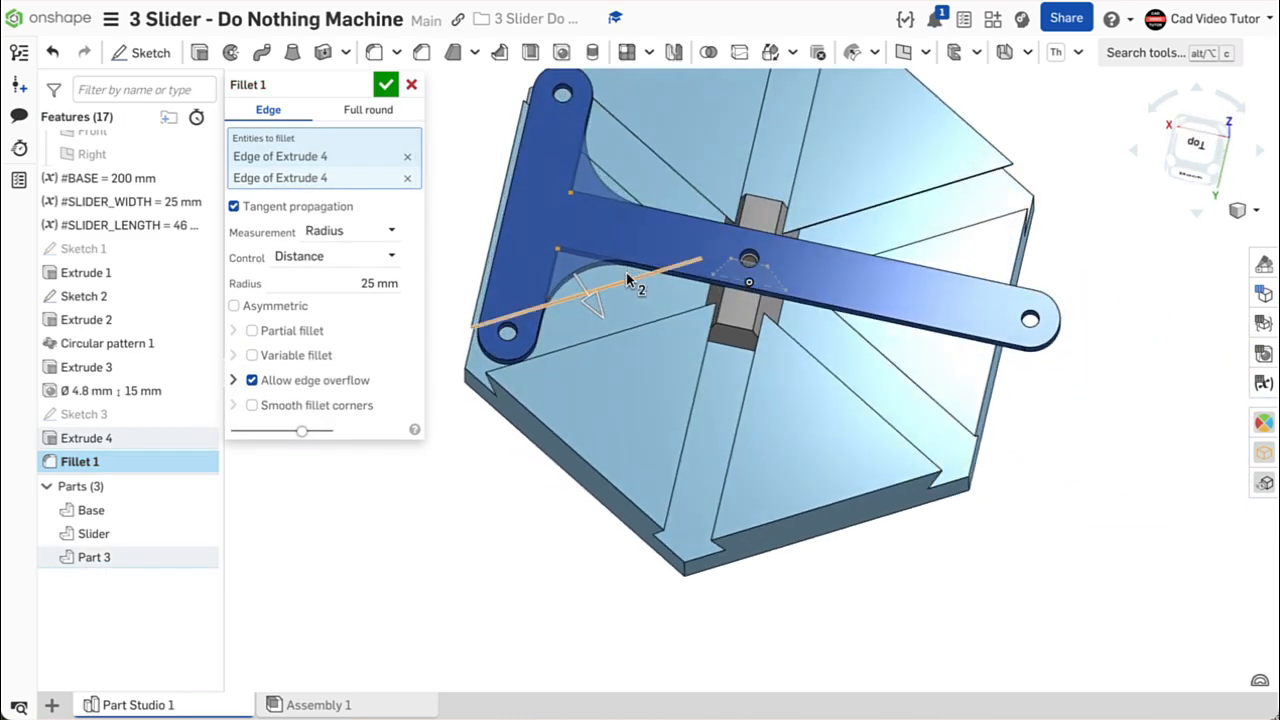
left_click(386, 84)
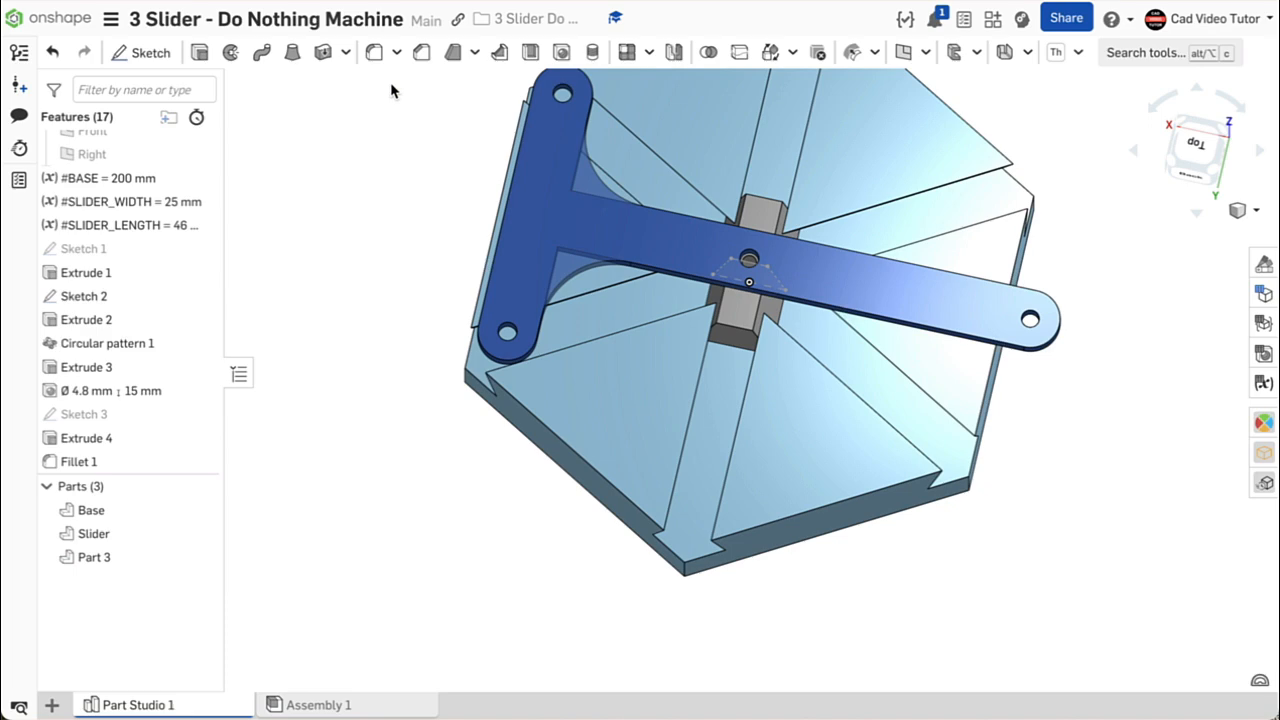
Rename the T-shaped arm, Part 3, as Handle
right_click(320, 134)
left_click(371, 212)
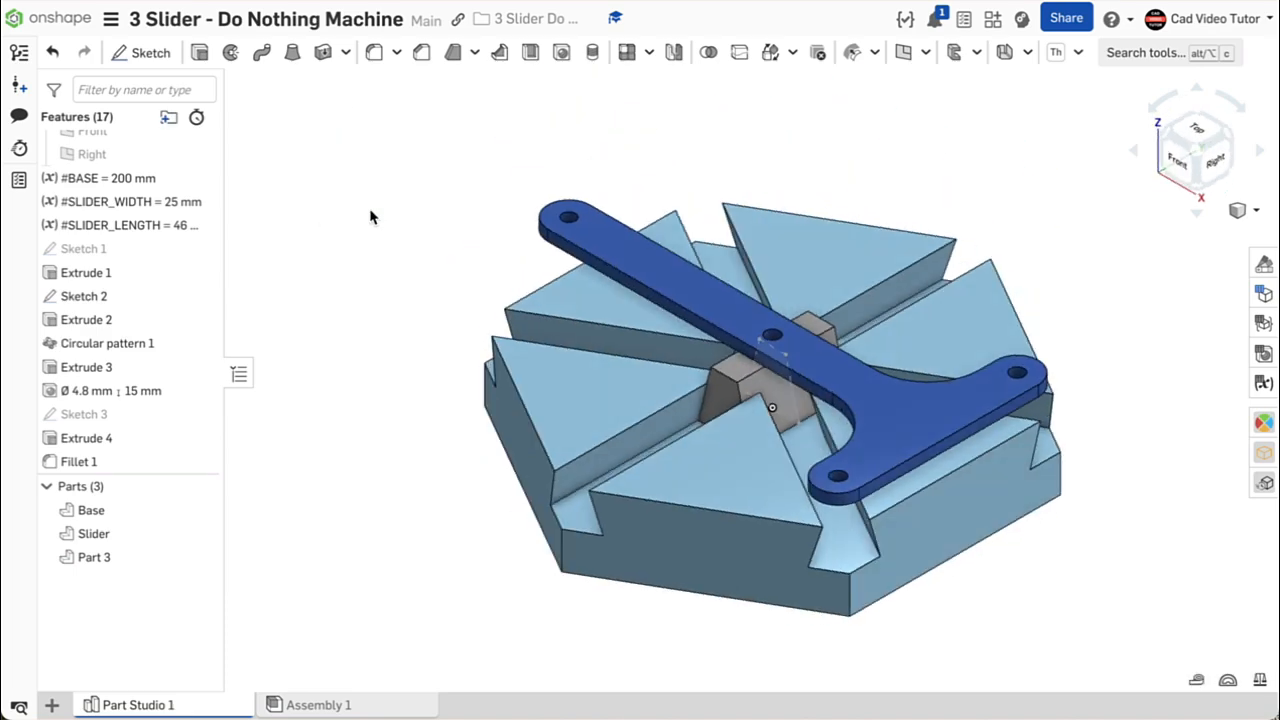
right_click(120, 560)
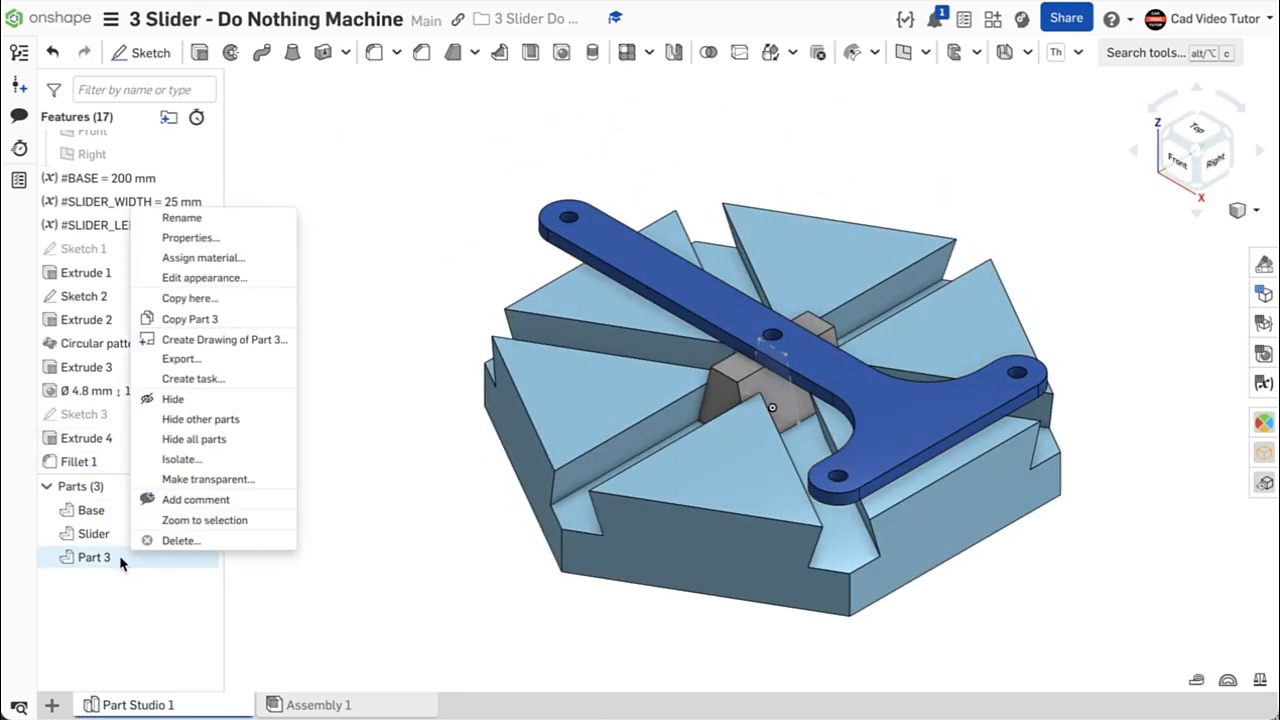
left_click(183, 218)
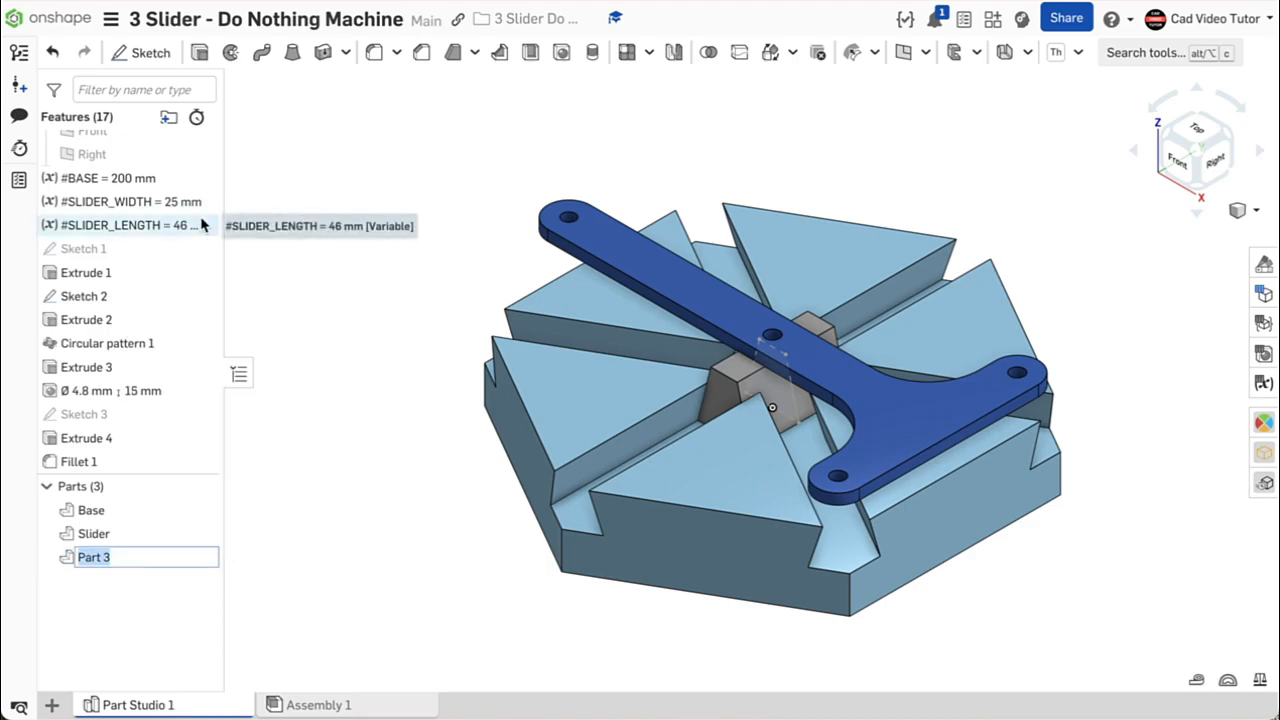
type("Handle")
key("Return")
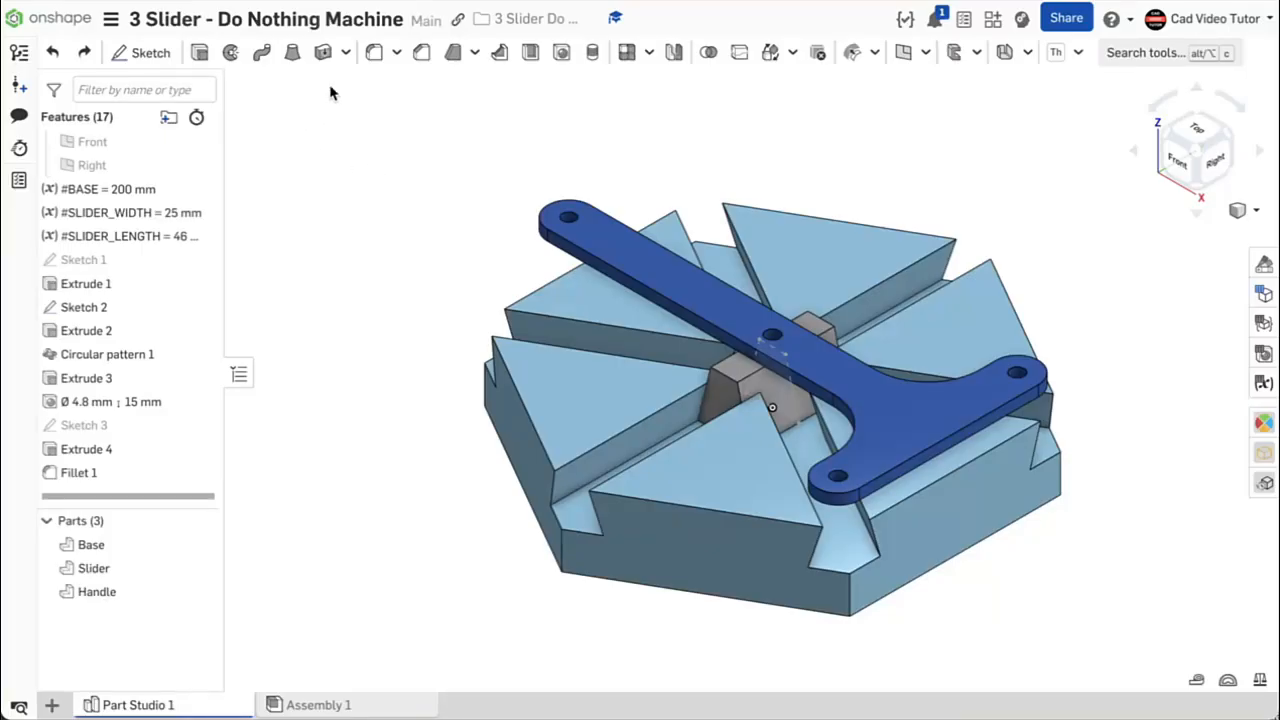
Fillet the outer top edges of the base's six triangular blocks with a 5 mm radius
left_click(375, 55)
left_click(355, 244)
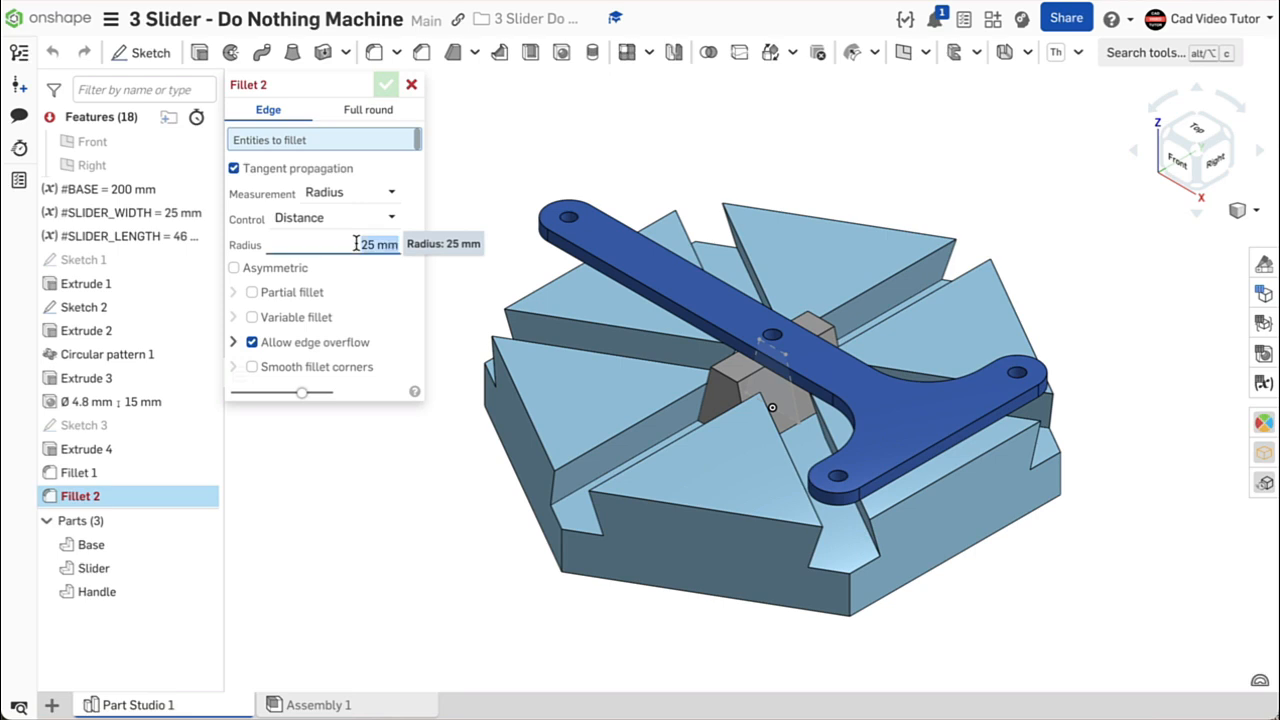
type("5")
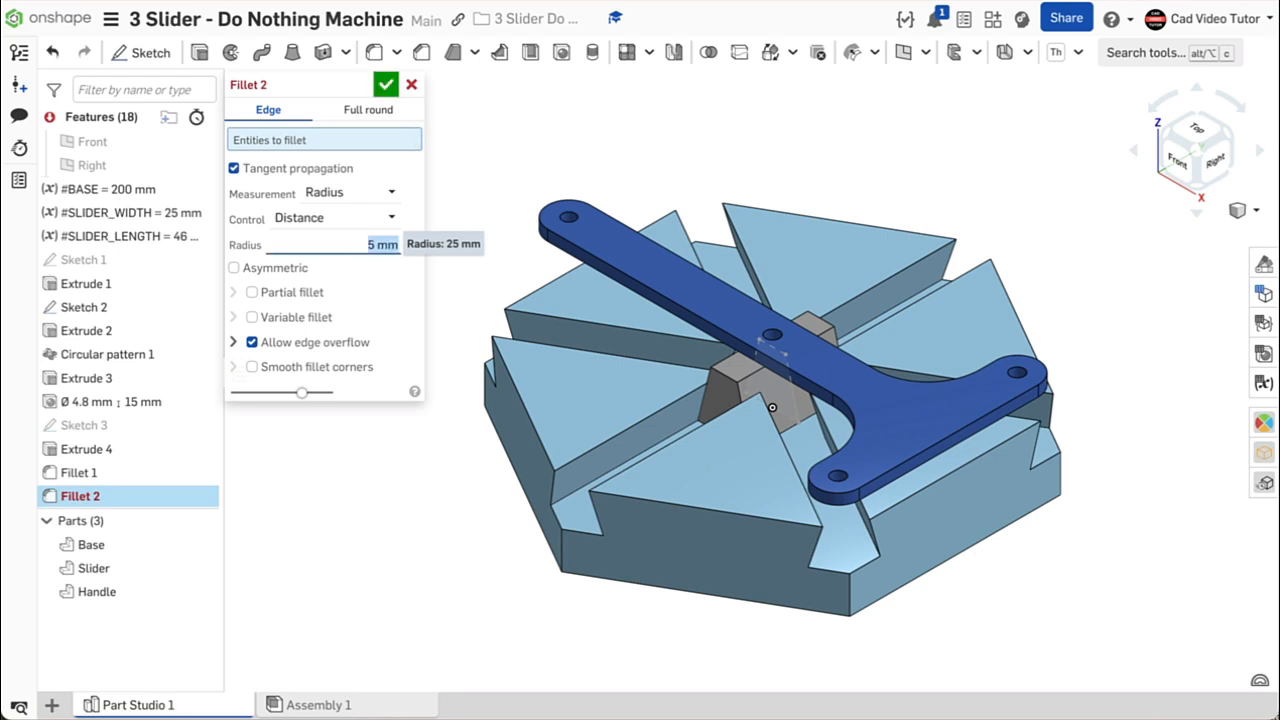
left_click(740, 513)
left_click(899, 501)
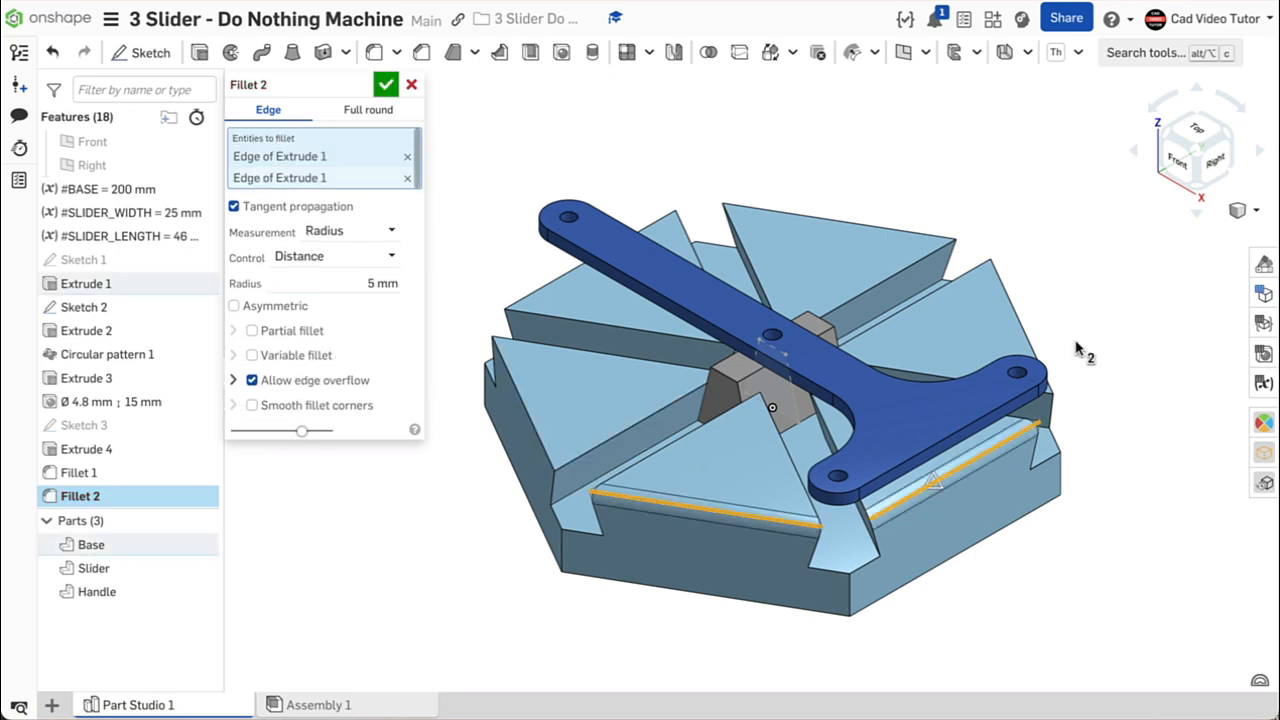
left_click(1033, 352)
left_click(870, 226)
left_click(662, 222)
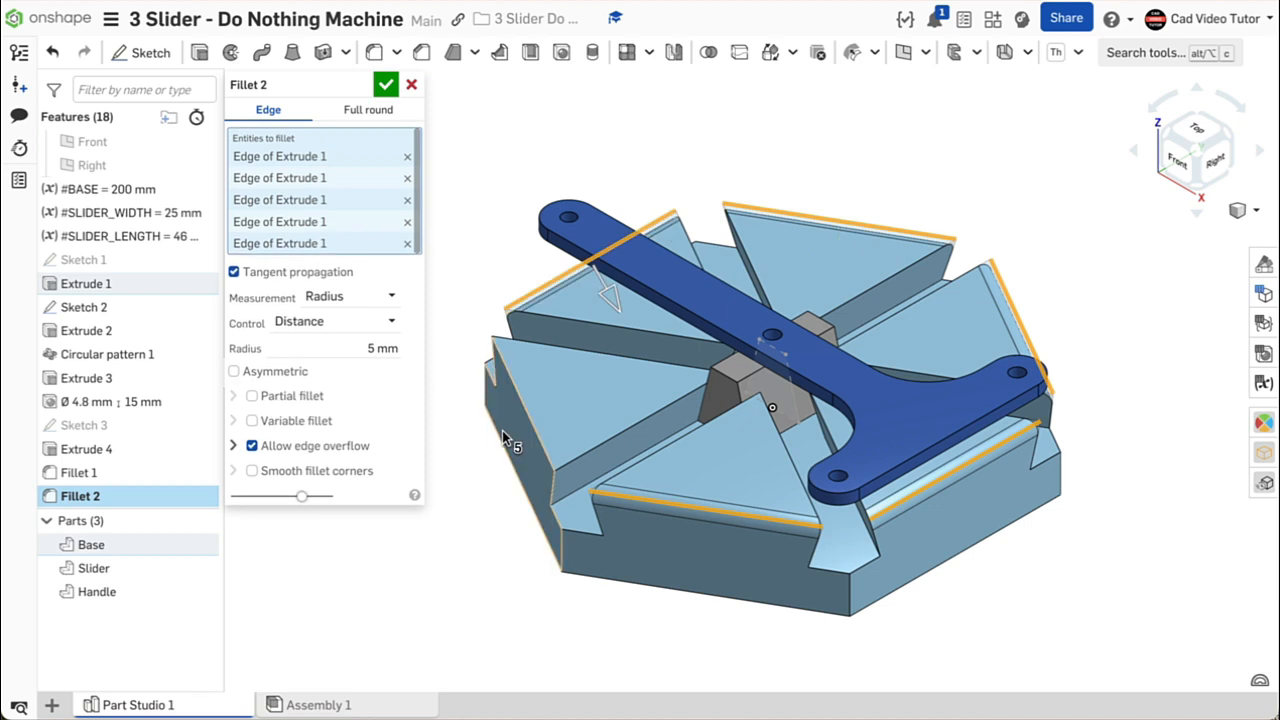
left_click(533, 423)
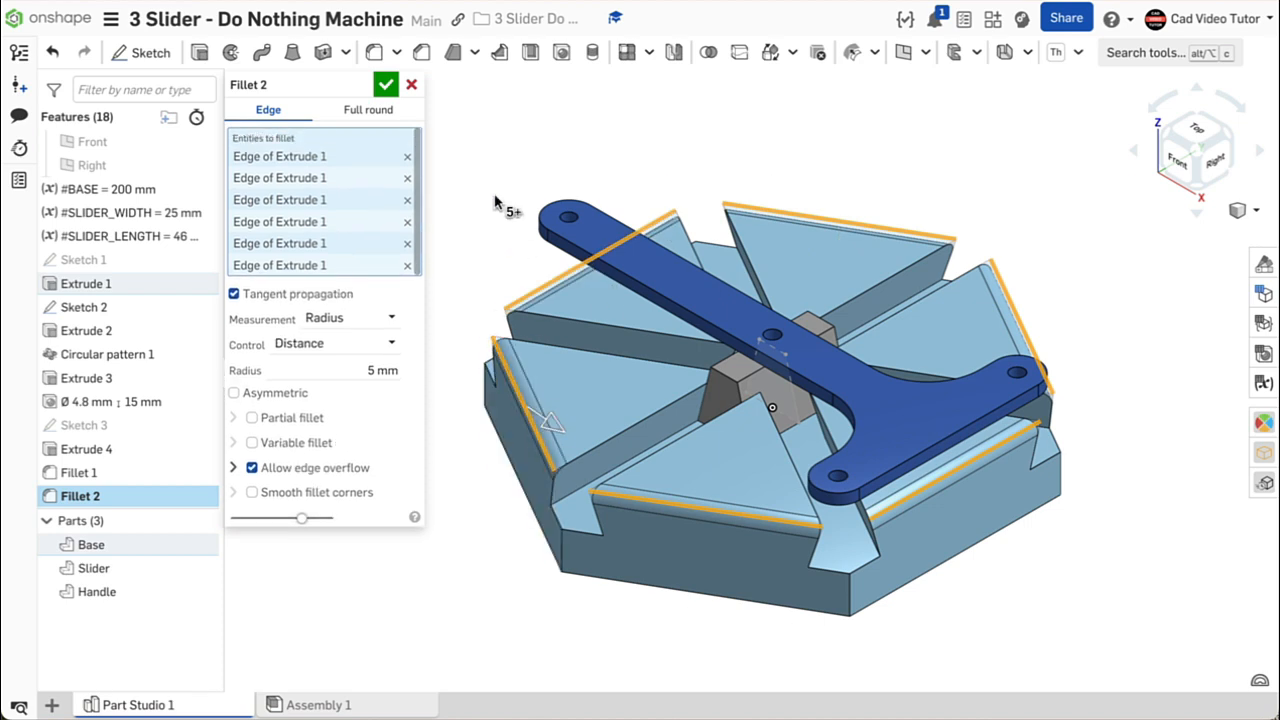
left_click(394, 87)
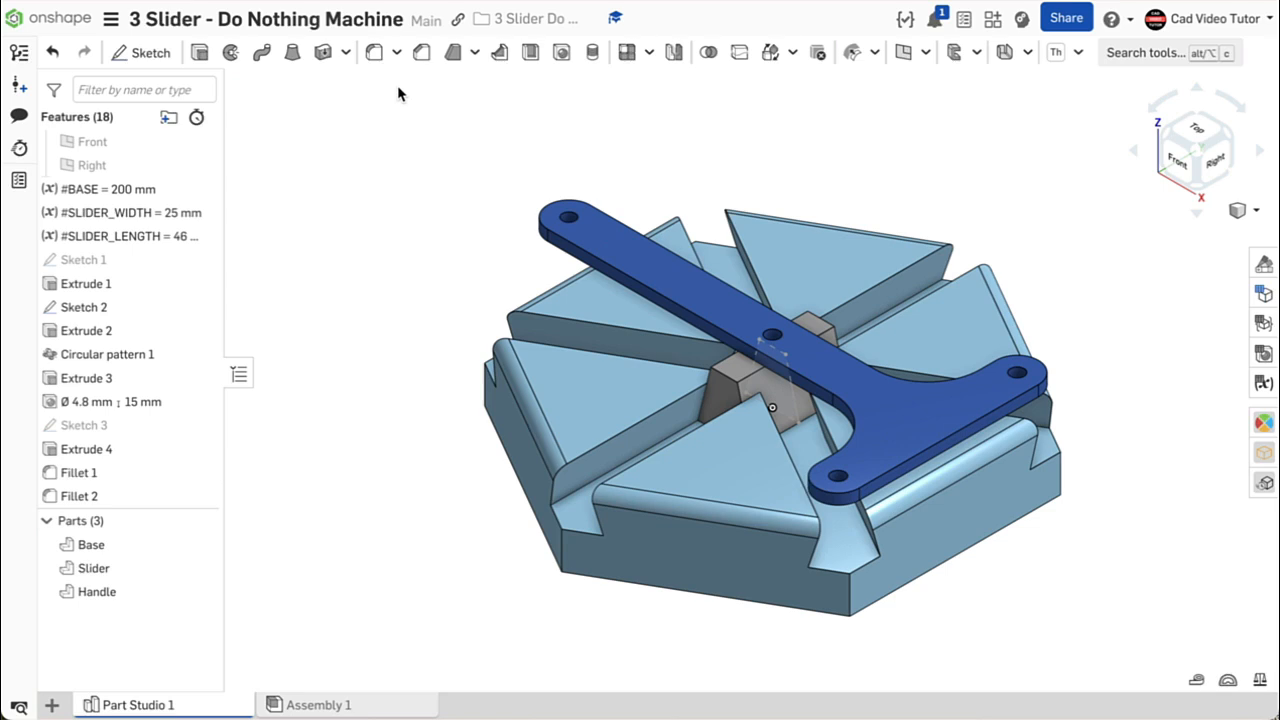
Try a value of 250 mm for the BASE variable and check the resized model from the top
double_click(139, 187)
double_click(357, 183)
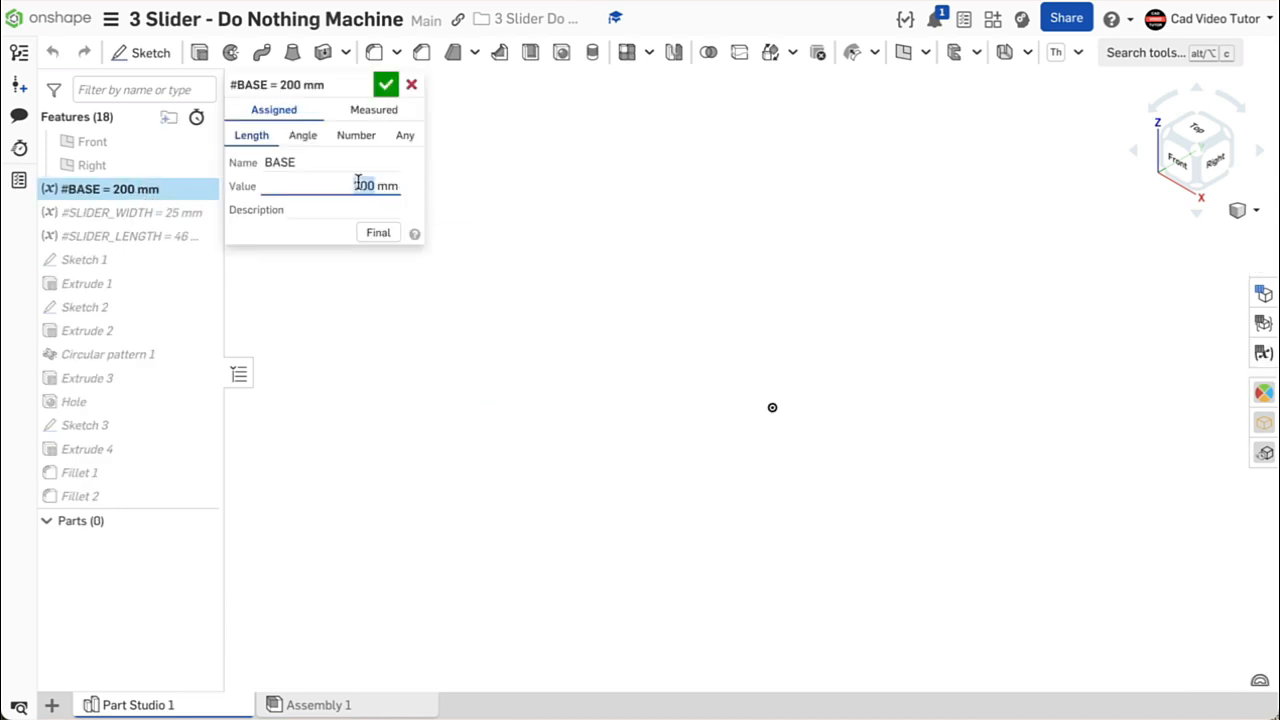
type("250")
key("Return")
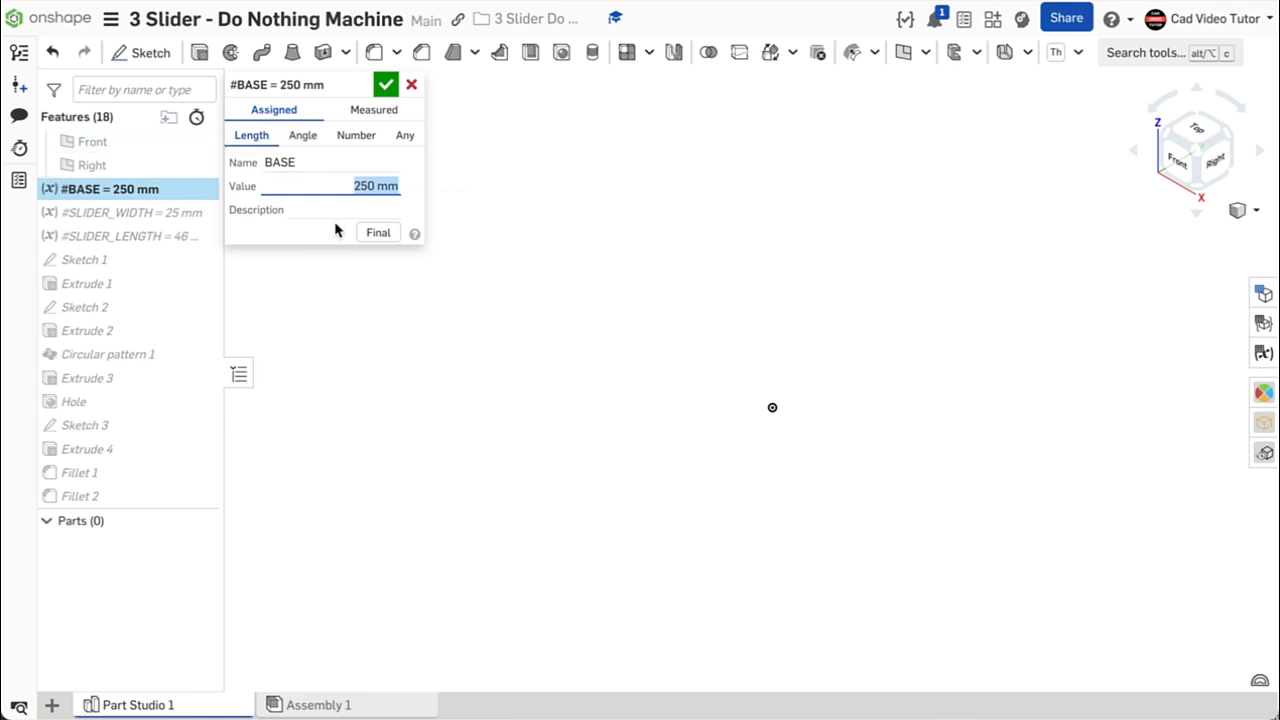
left_click(378, 232)
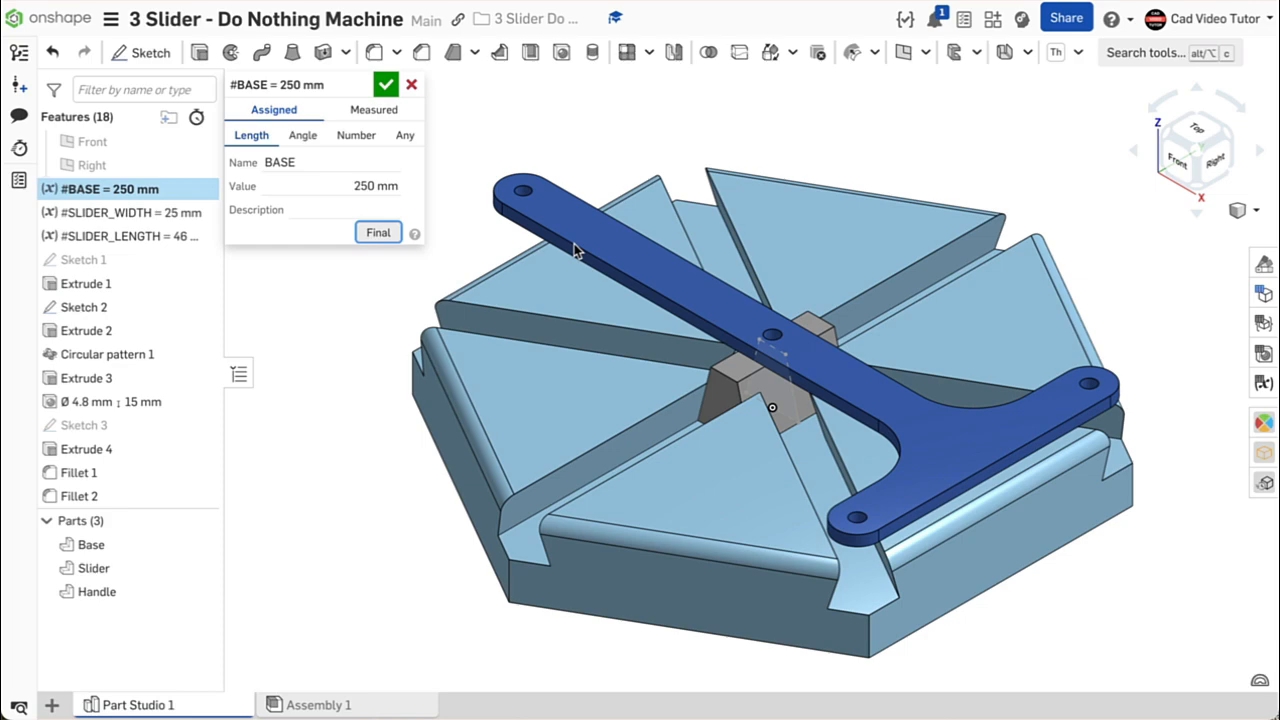
left_click(1203, 130)
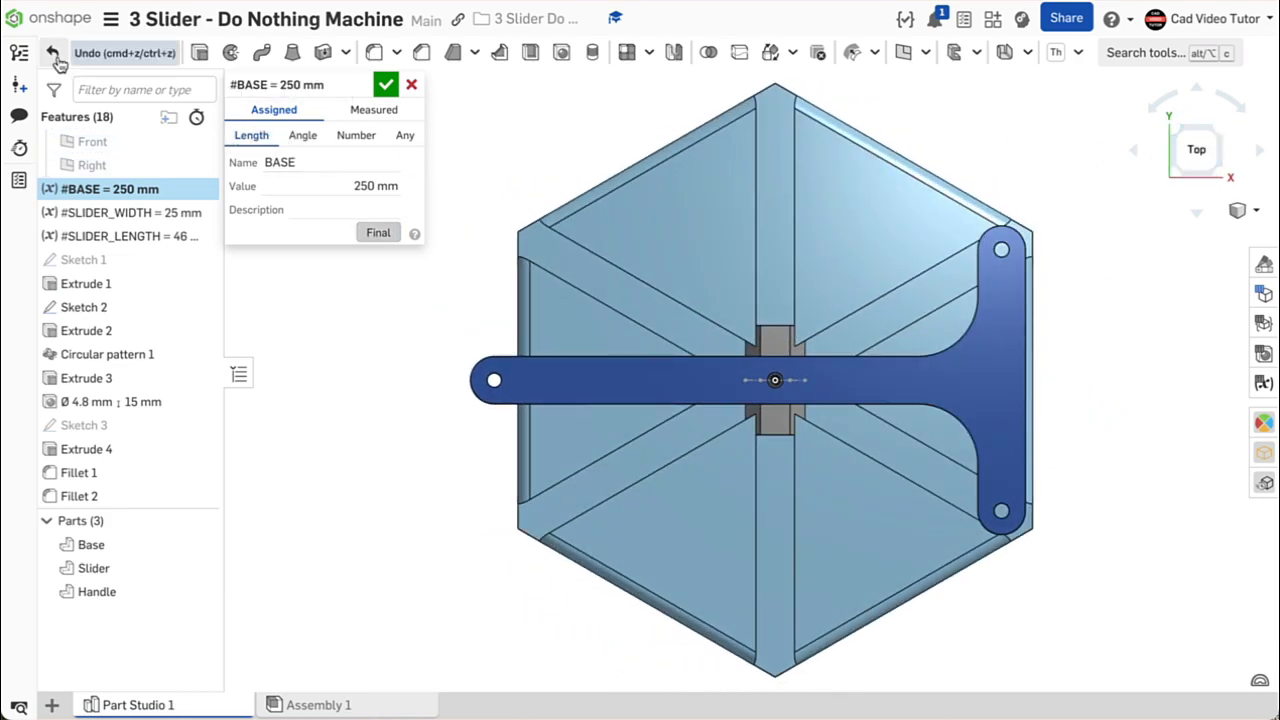
Undo the BASE variable change, close its edit and return to the isometric view
left_click(52, 53)
left_click(86, 53)
left_click(52, 53)
left_click(386, 85)
right_click(394, 154)
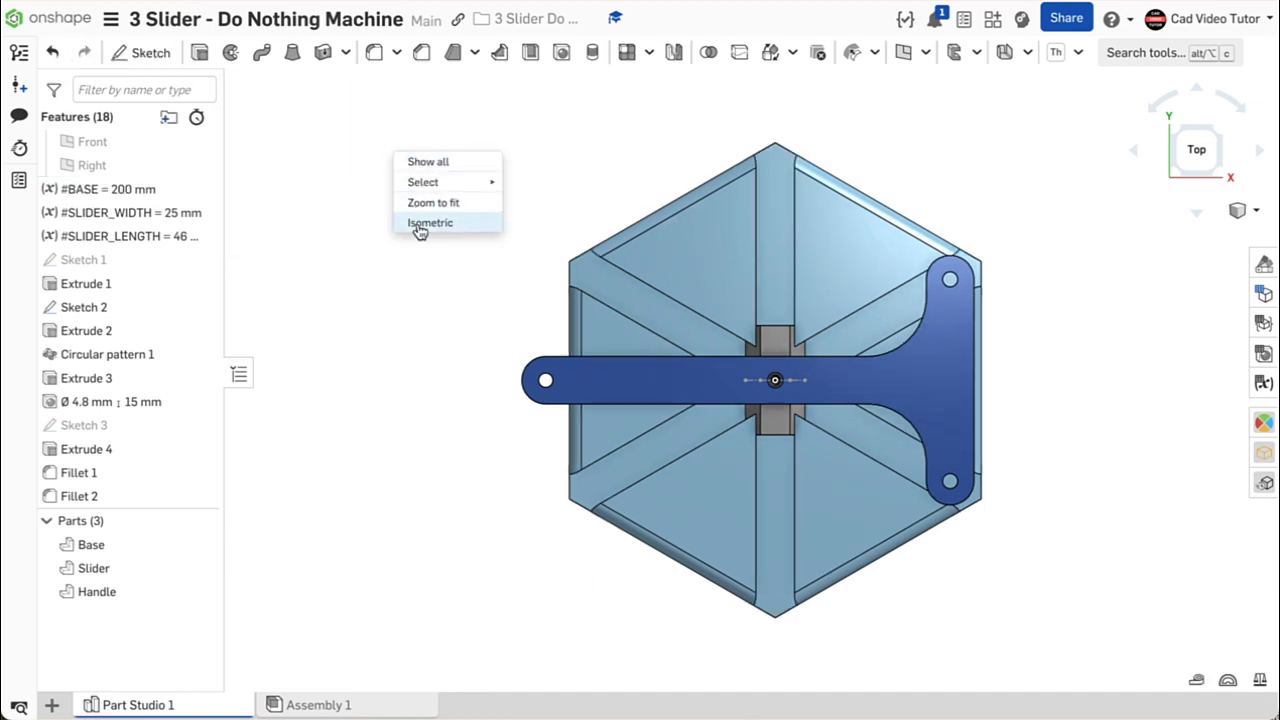
left_click(420, 224)
Change the appearance of the Base part to a light tan colour
right_click(145, 548)
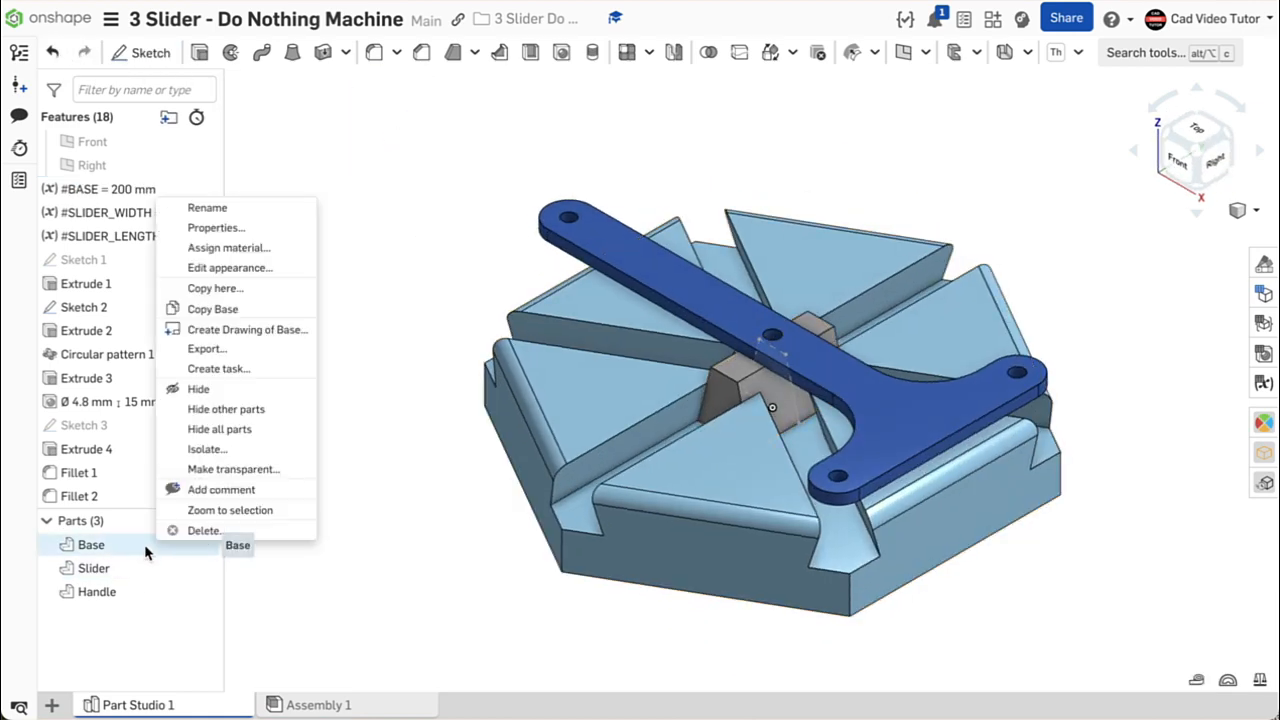
left_click(249, 270)
left_click(291, 415)
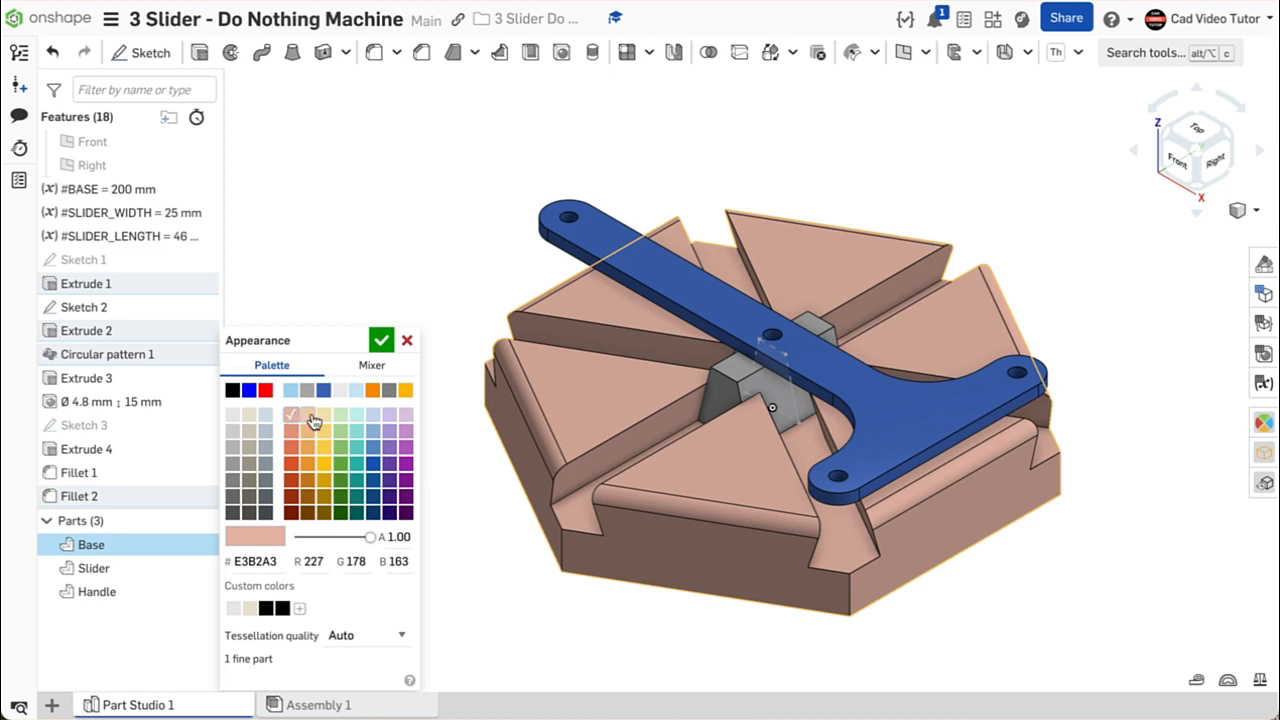
left_click(307, 415)
left_click(384, 342)
Change the appearance of the Slider part to red
right_click(170, 568)
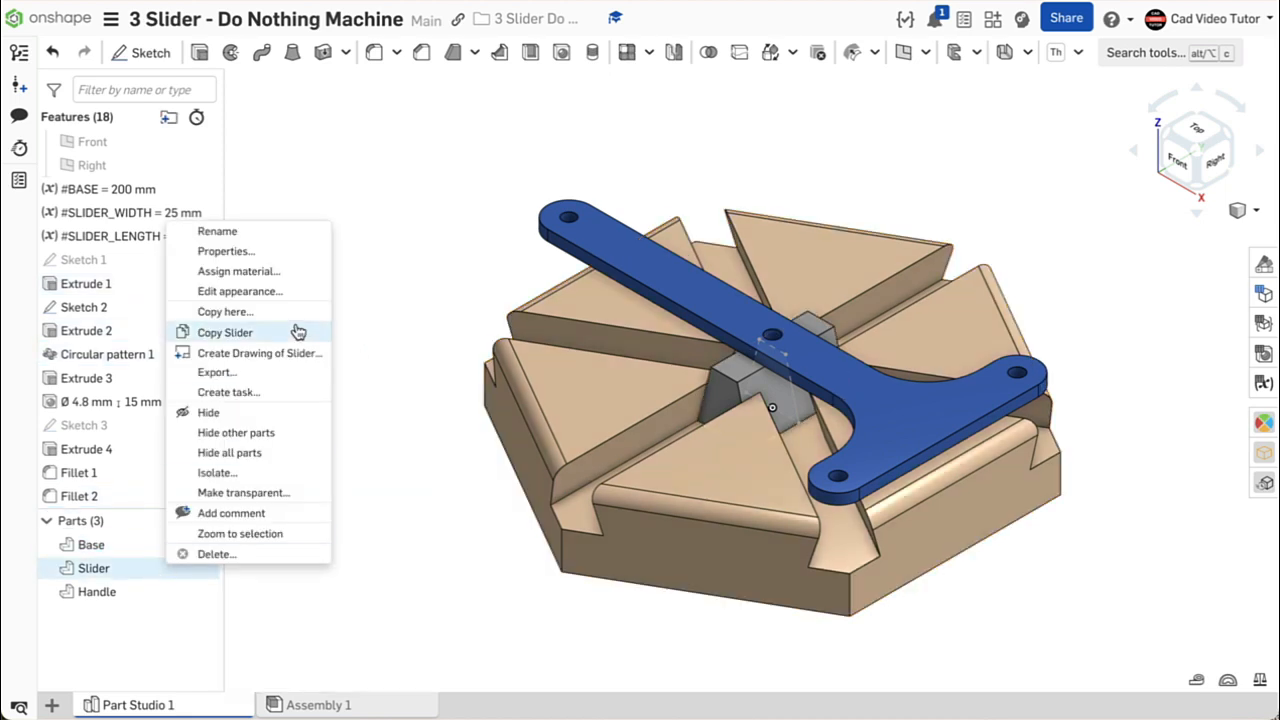
left_click(290, 290)
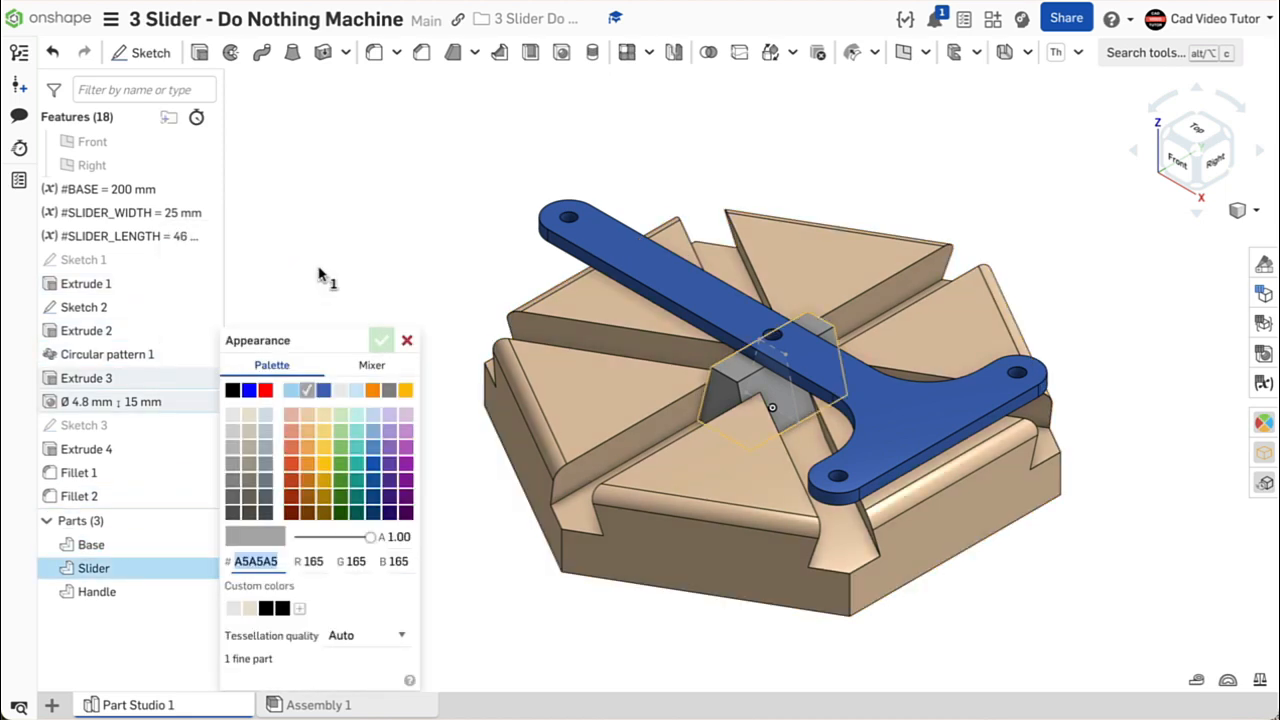
left_click(266, 391)
left_click(384, 341)
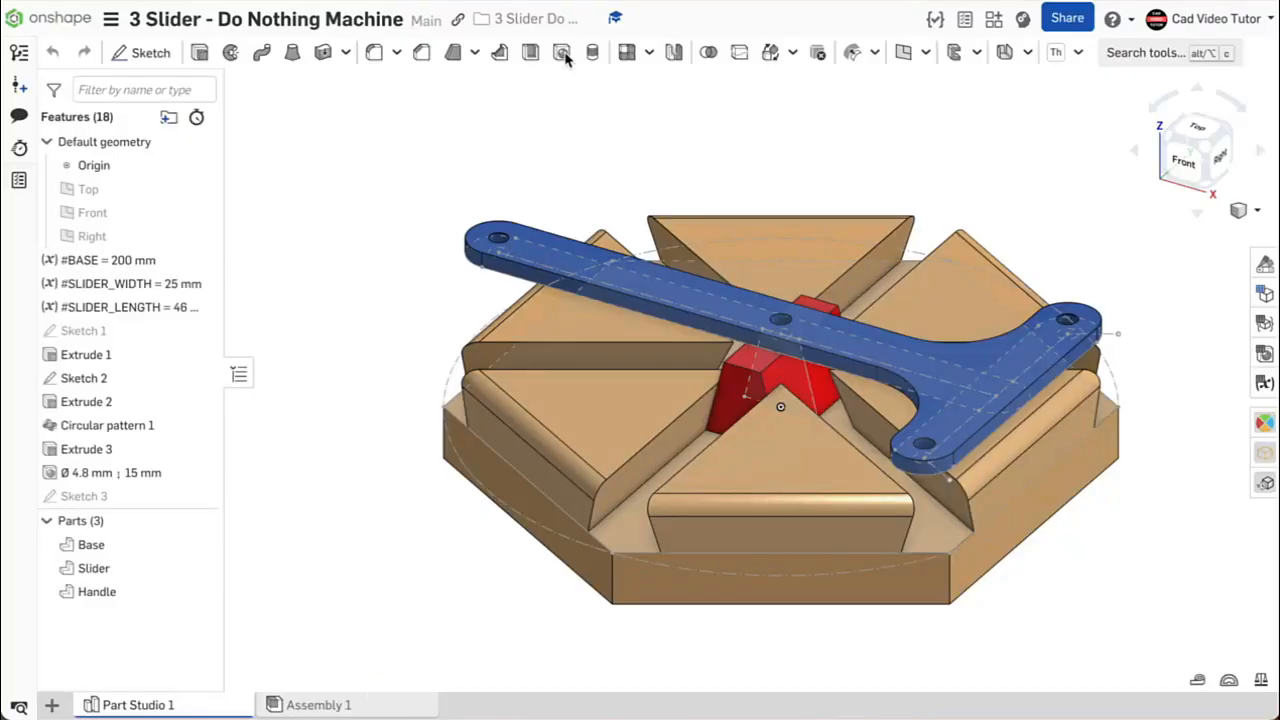
Insert all parts of Part Studio 1 together into Assembly 1
left_click(390, 705)
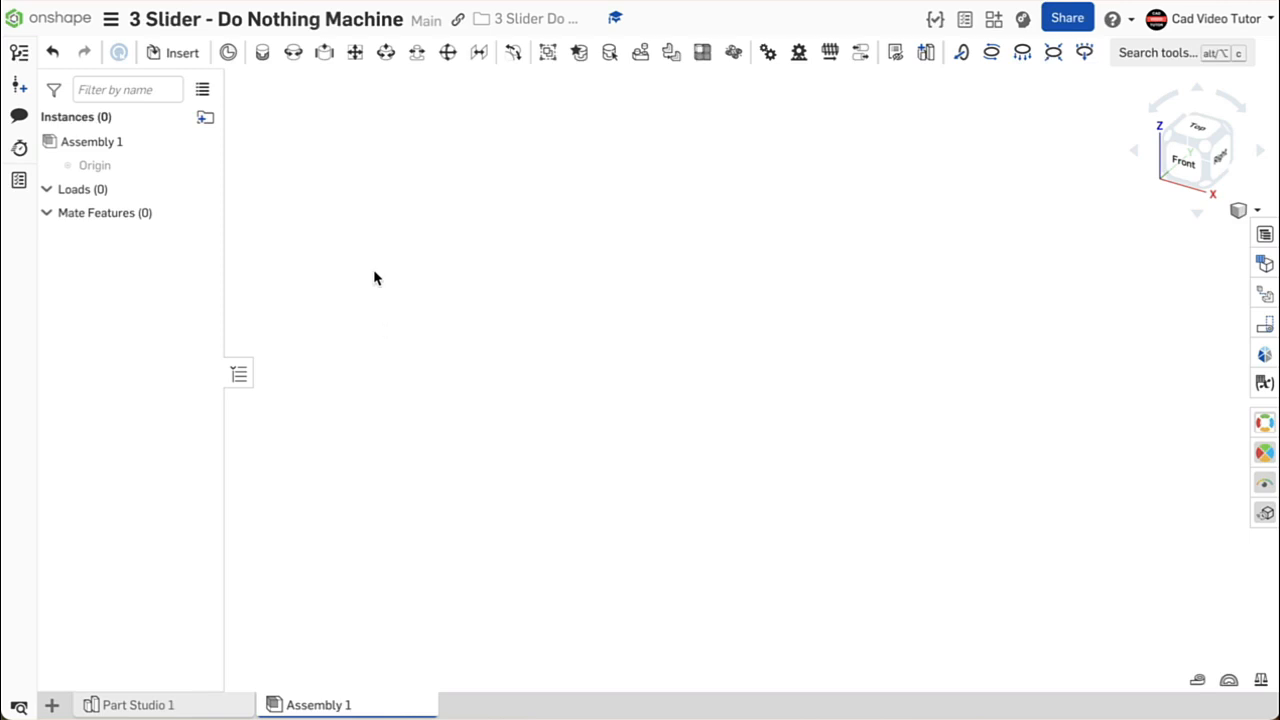
left_click(176, 54)
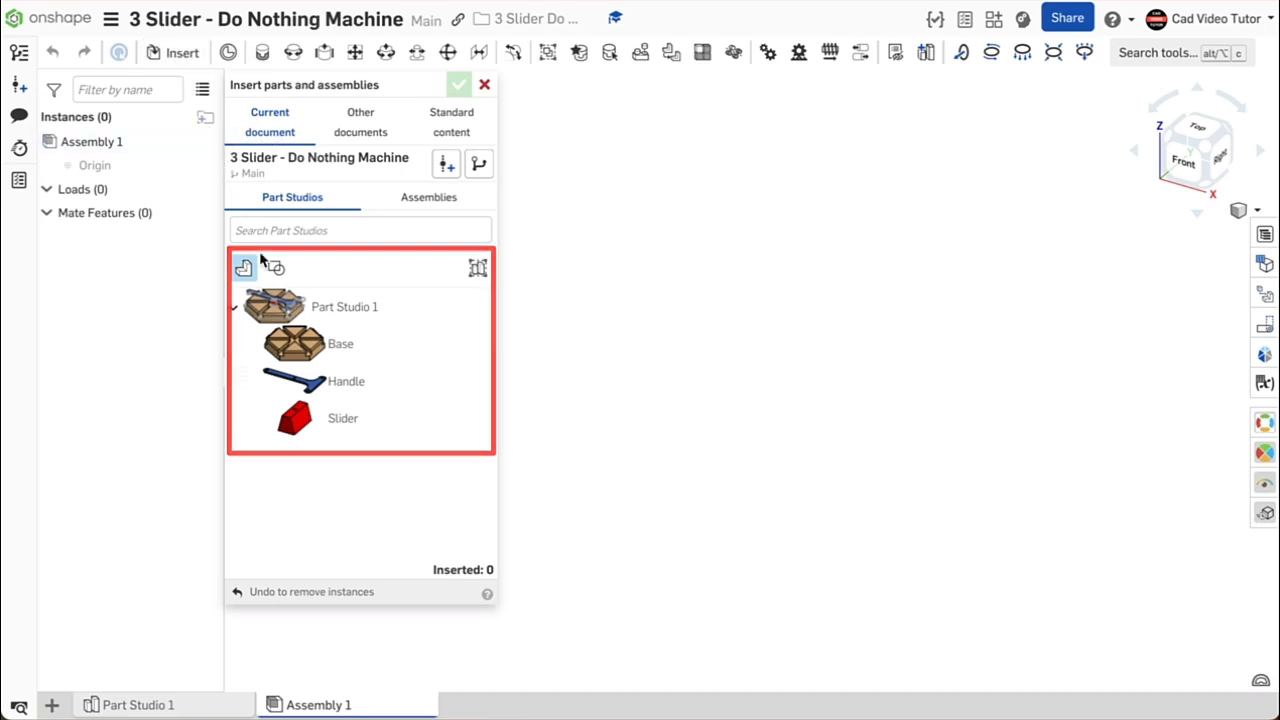
left_click(283, 309)
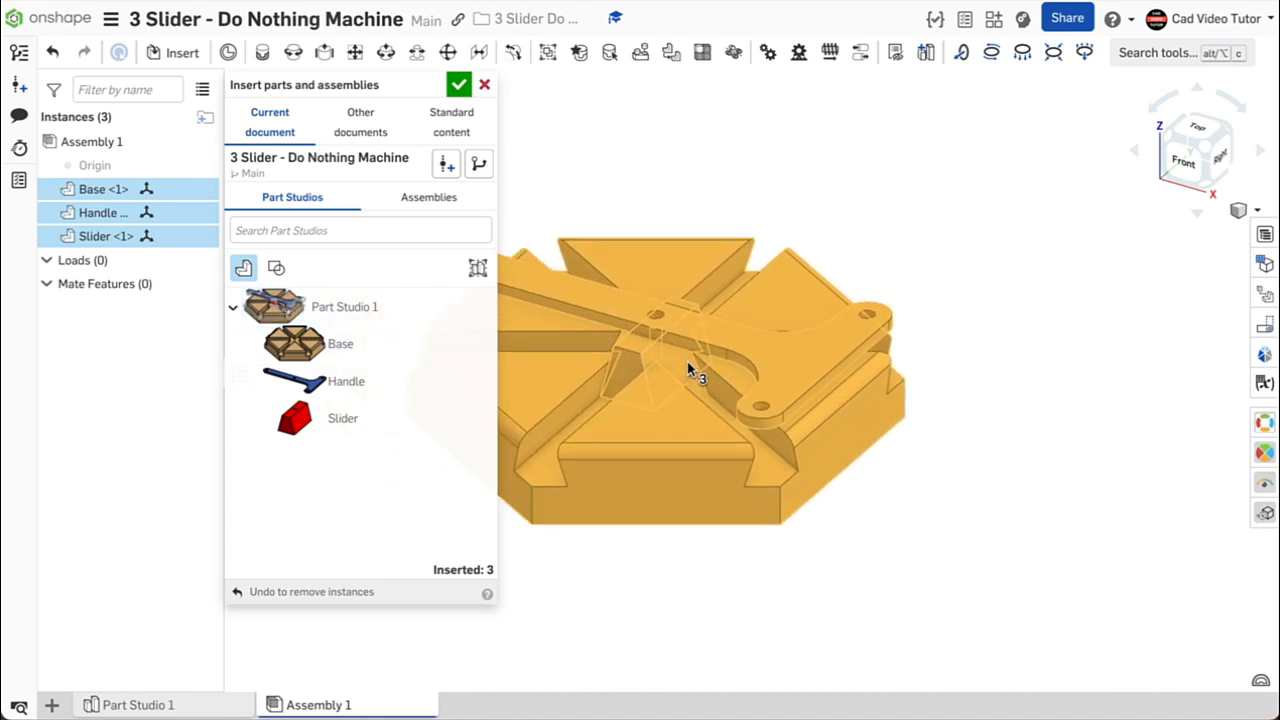
left_click(775, 345)
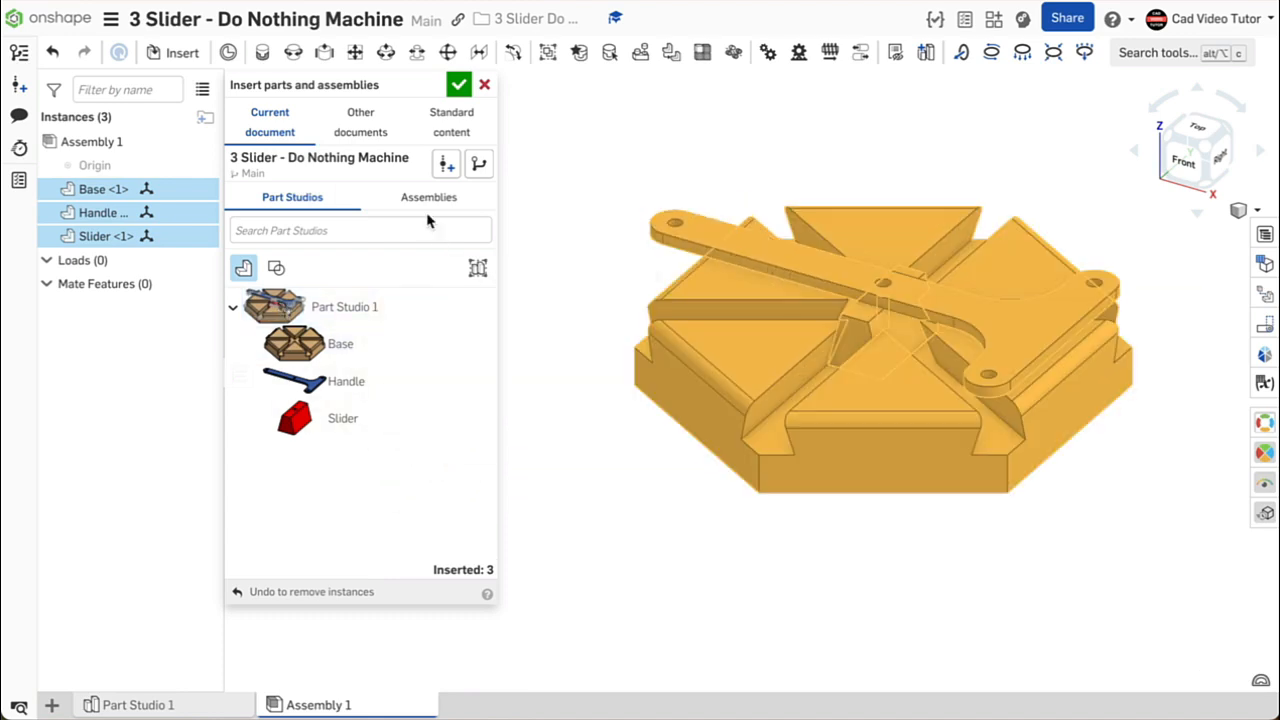
left_click(458, 86)
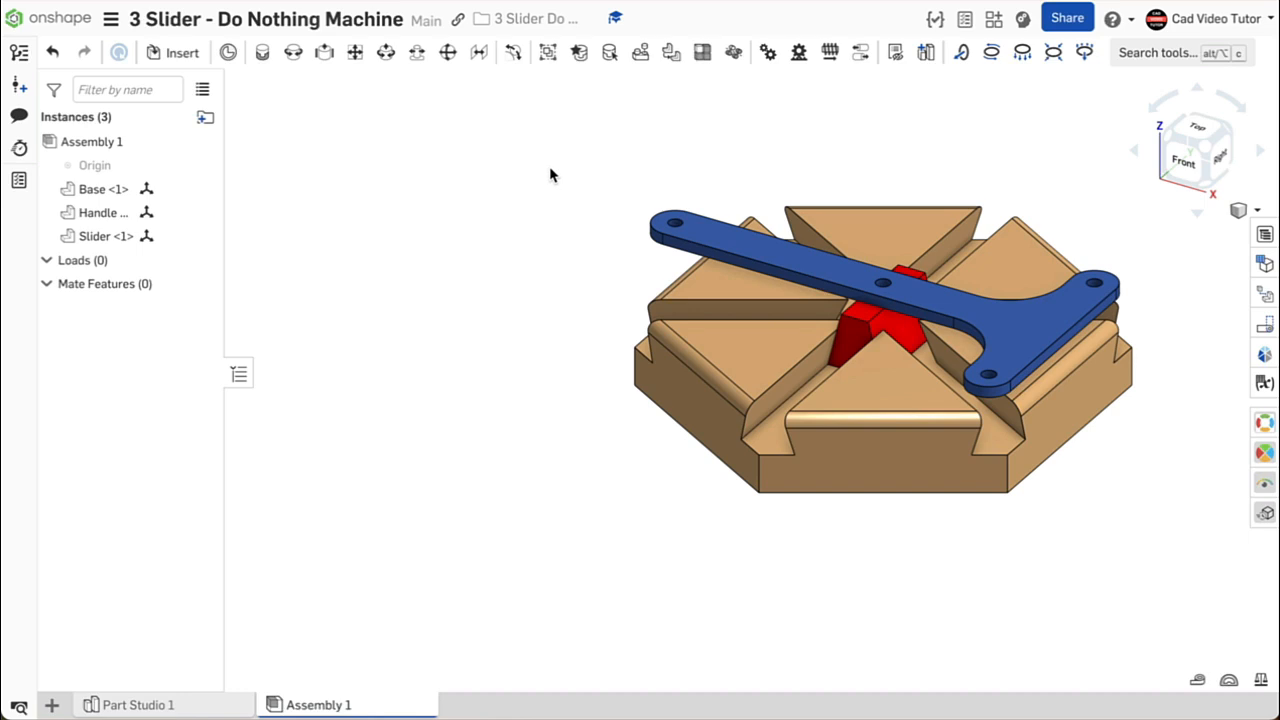
Fix the base in the assembly, and move the handle behind it and the slider in front, clear of the grooves
right_click(721, 296)
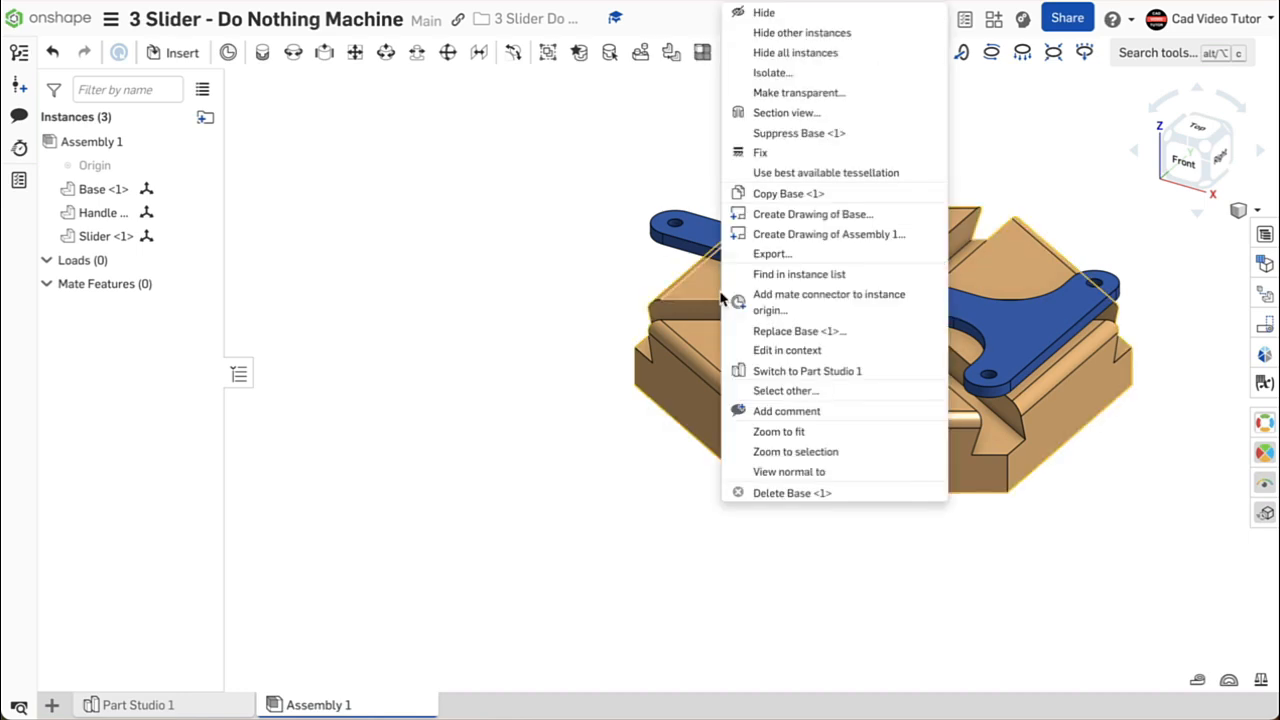
left_click(757, 153)
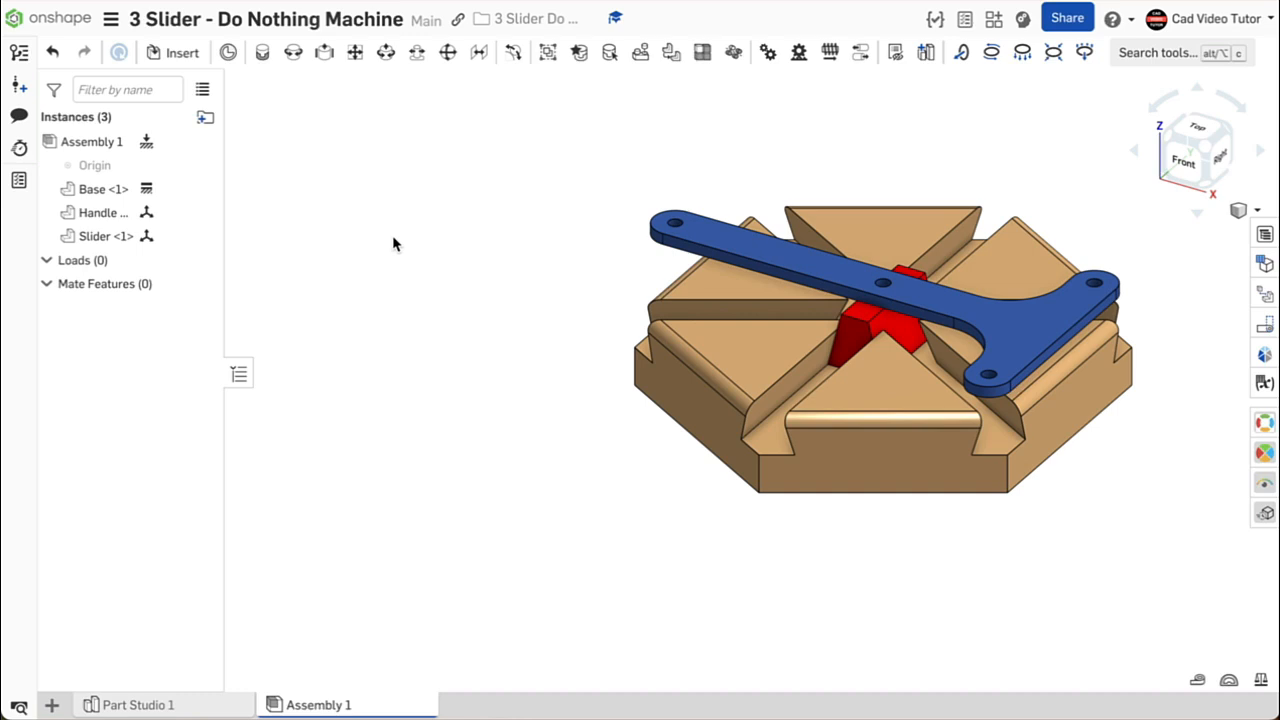
left_click_drag(847, 278, 967, 141)
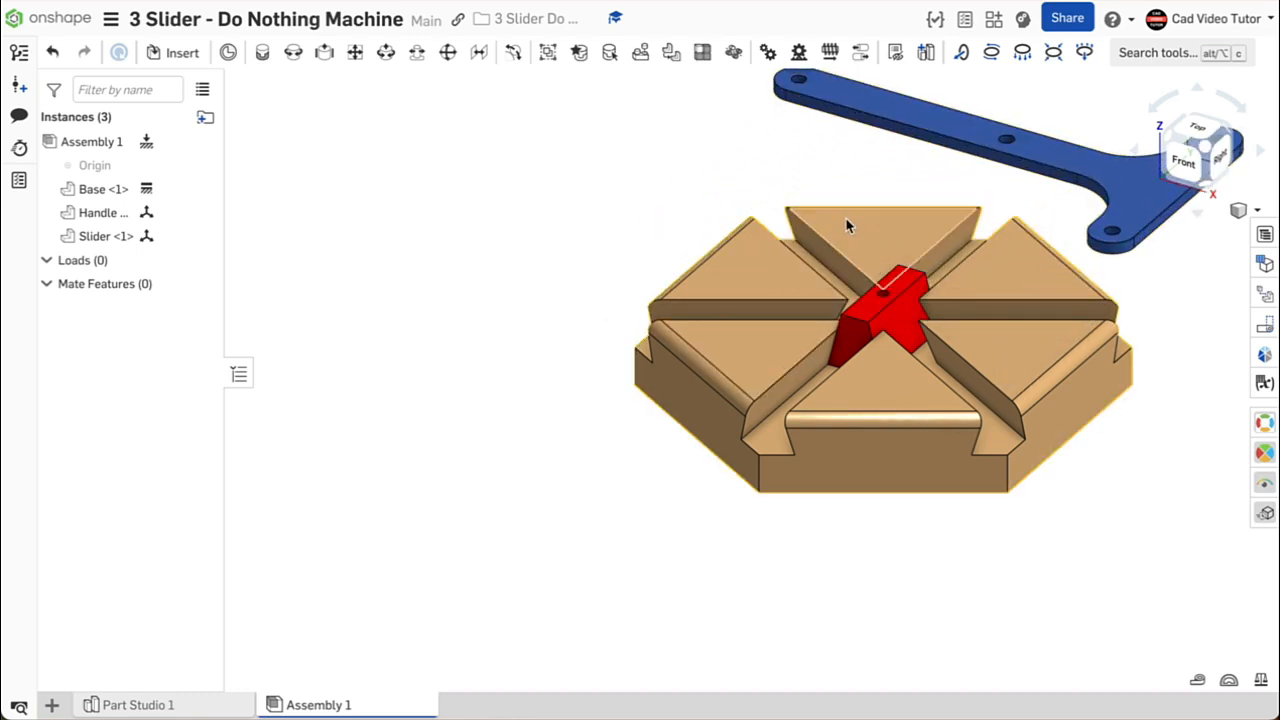
middle_click_drag(847, 226, 641, 253)
left_click_drag(698, 333, 480, 538)
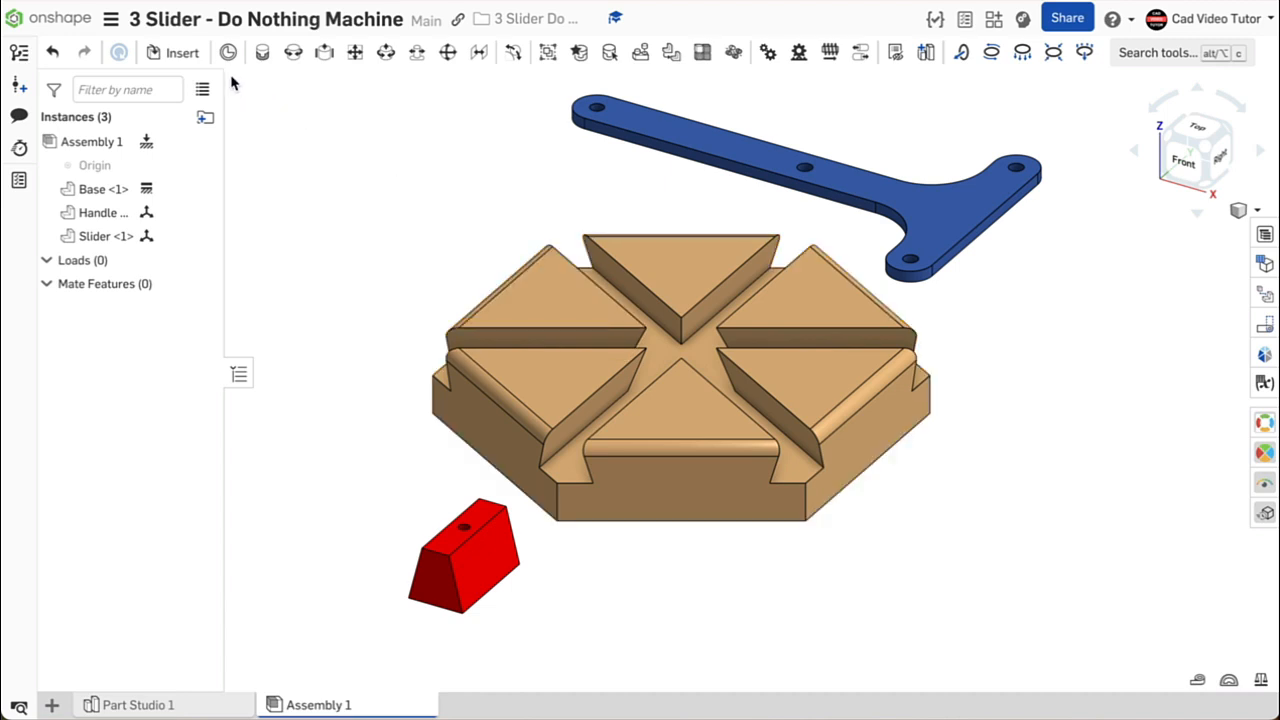
Insert two more Slider instances into the assembly and place them in free space beside the base
left_click(180, 55)
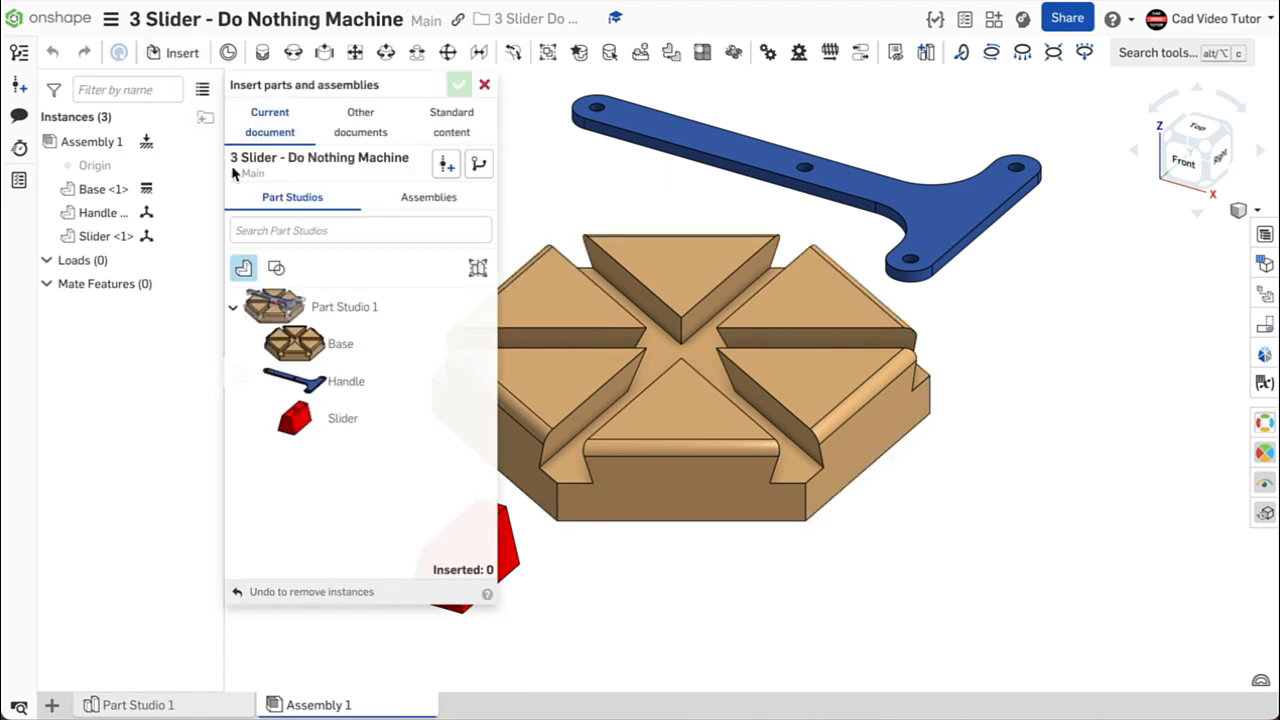
left_click(306, 428)
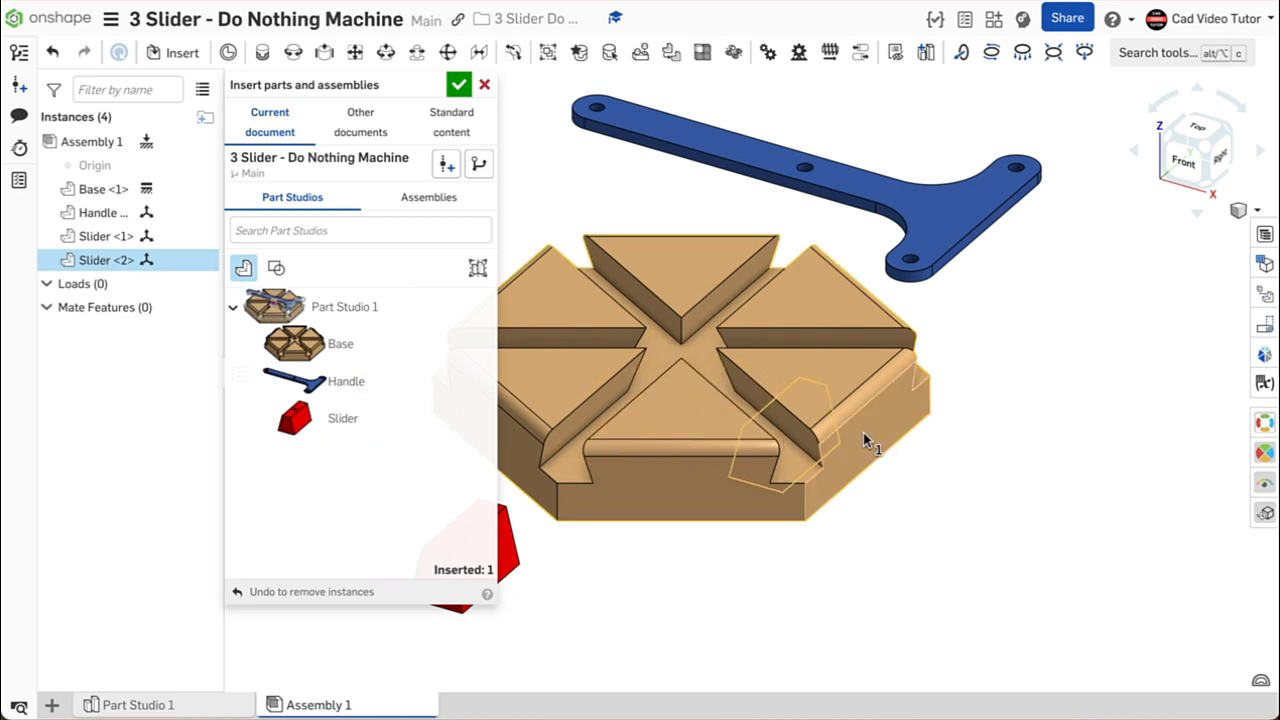
left_click(1080, 362)
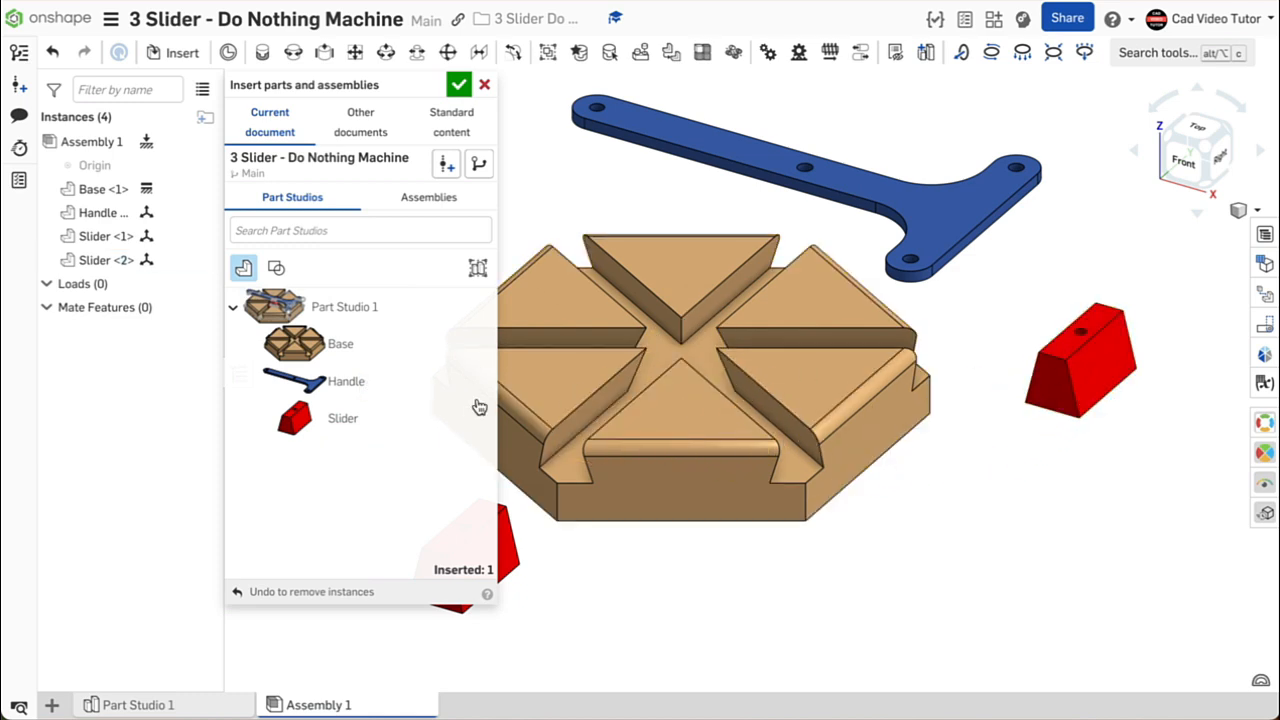
left_click(339, 412)
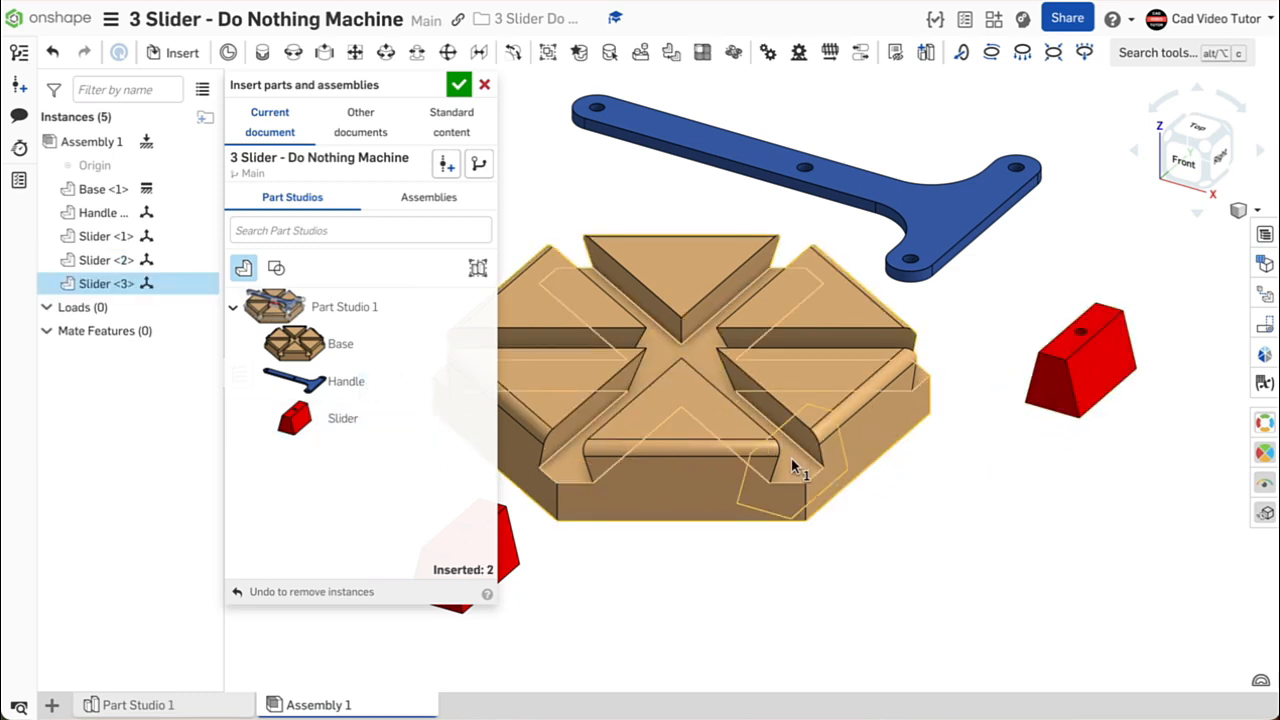
left_click(966, 496)
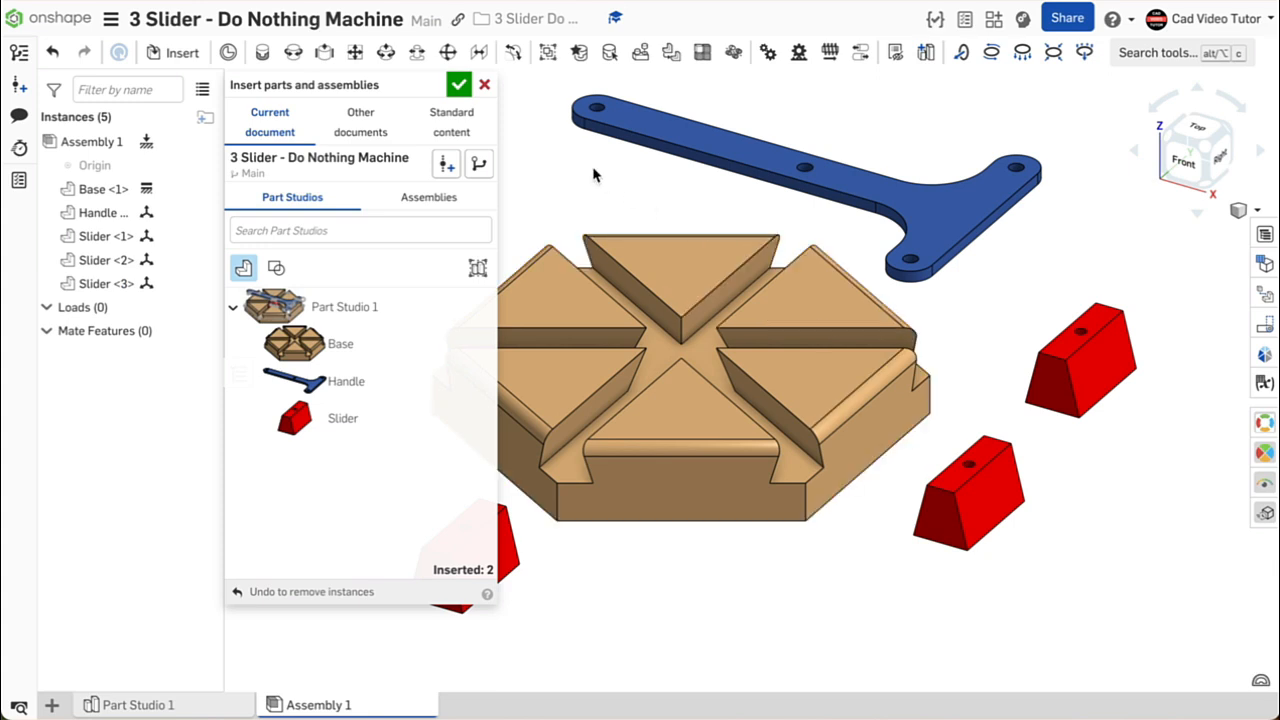
left_click(462, 90)
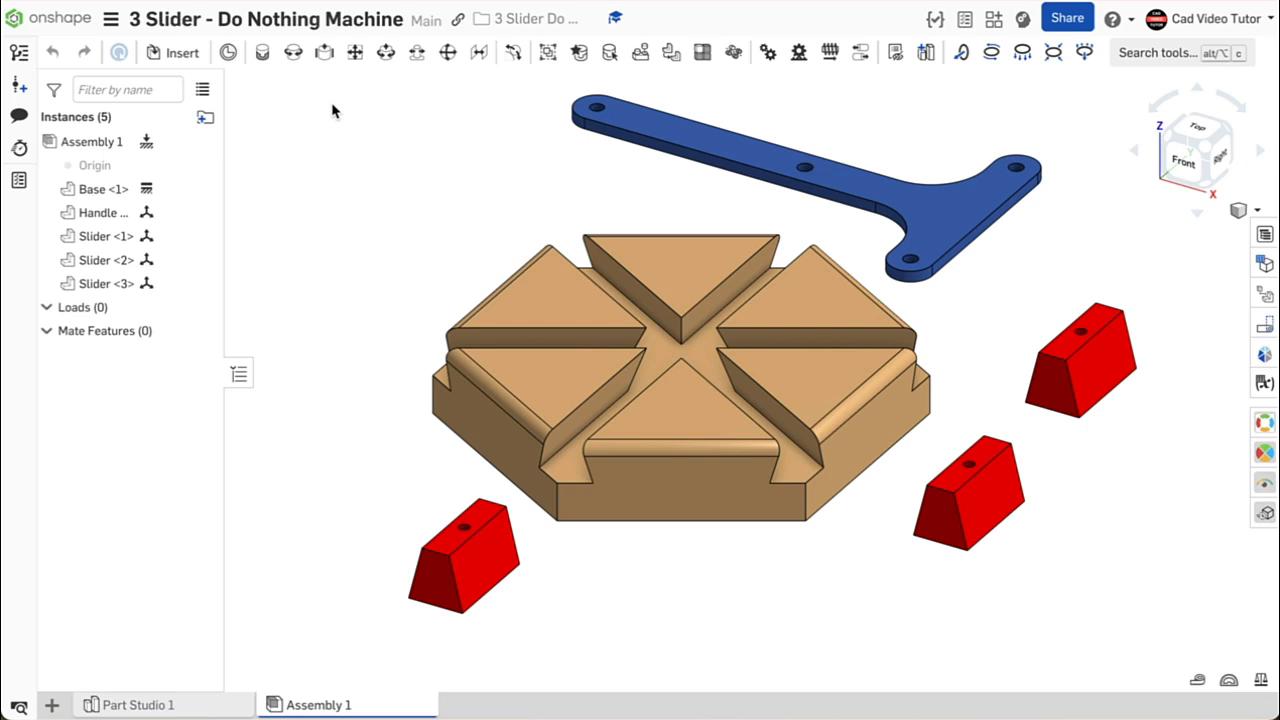
Add a Slider mate between the first slider's lower long edge and the lower side edge of the base's front-left groove, and preview its motion
left_click(324, 53)
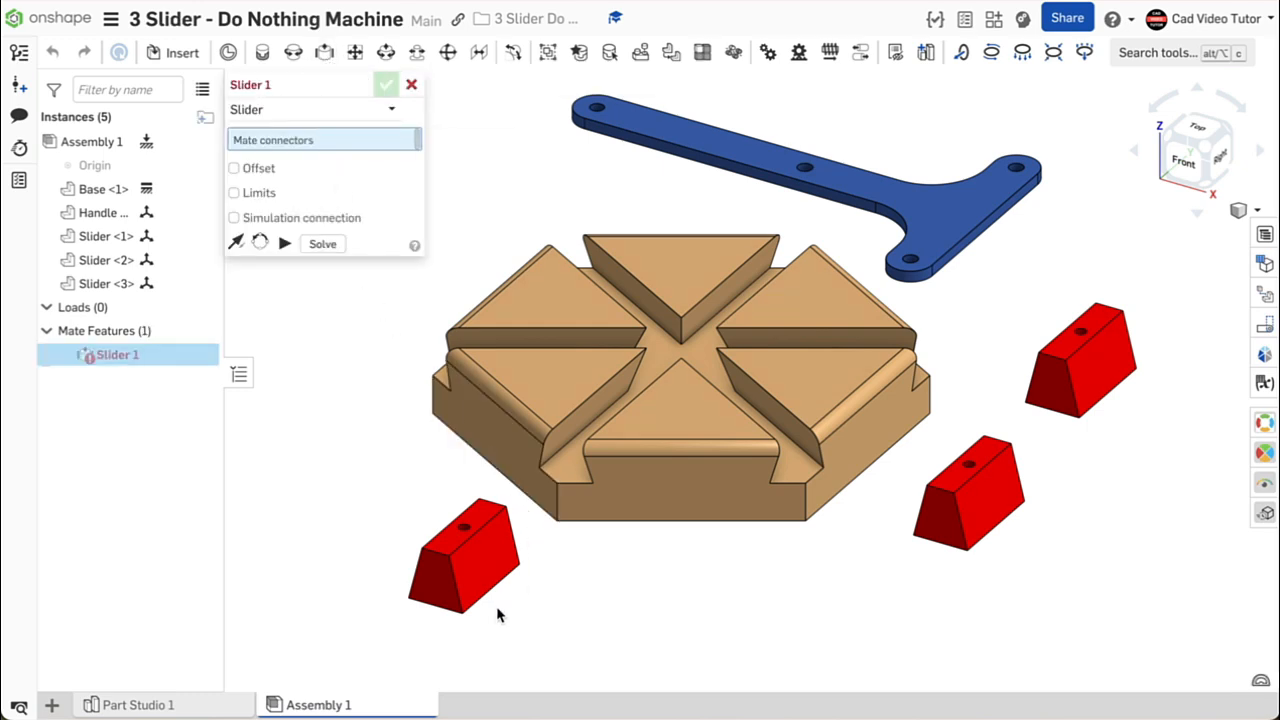
scroll(497, 614, "up", 5)
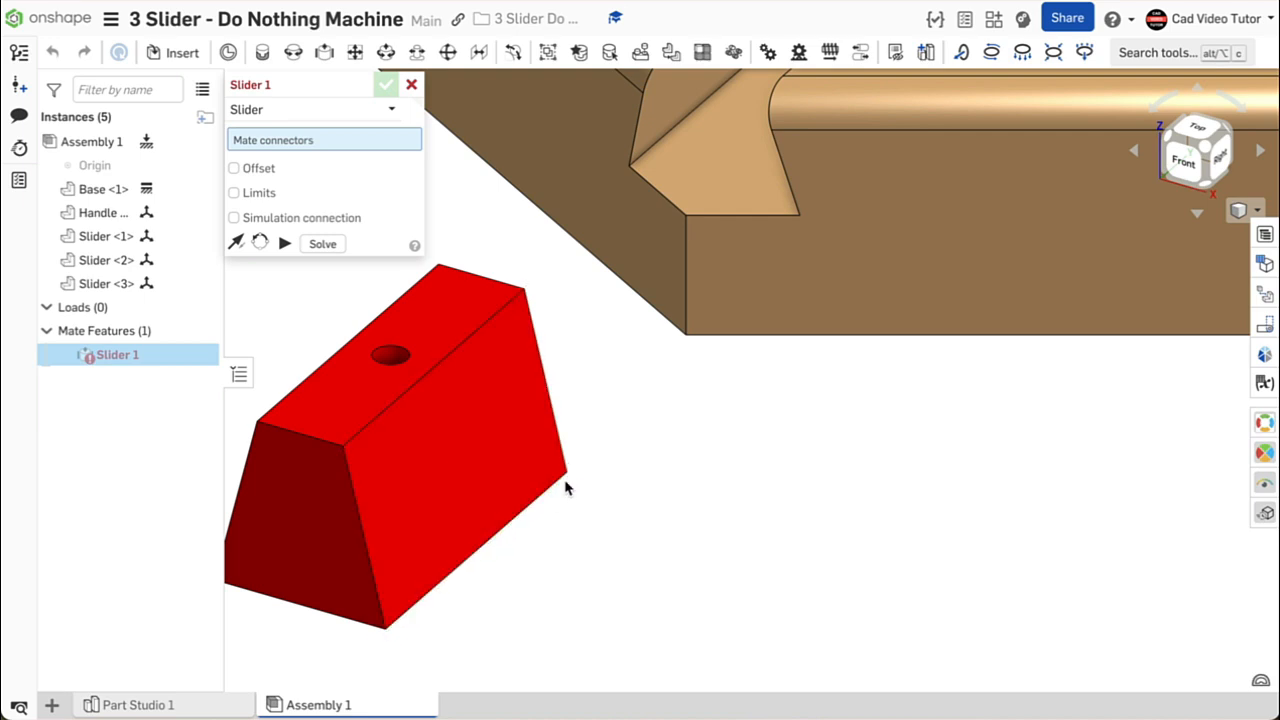
left_click(462, 566)
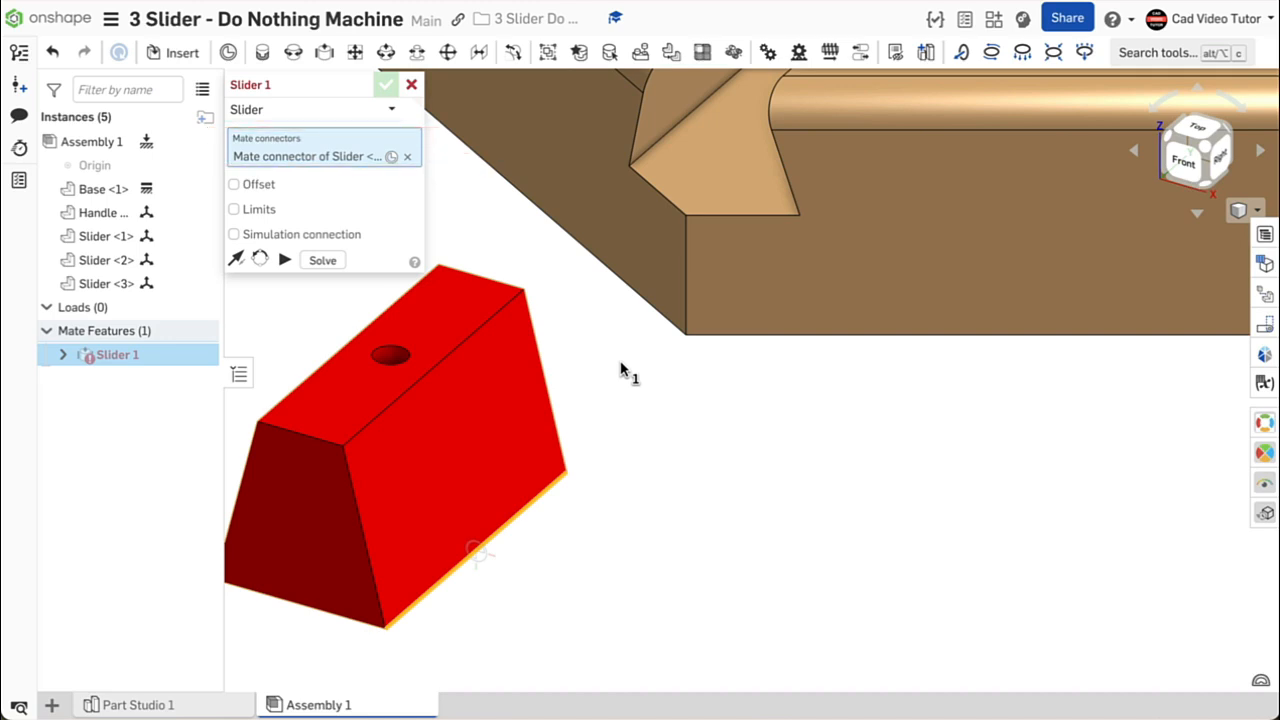
right_click_drag(672, 378, 730, 374)
middle_click_drag(768, 176, 652, 385)
right_click_drag(693, 379, 657, 287)
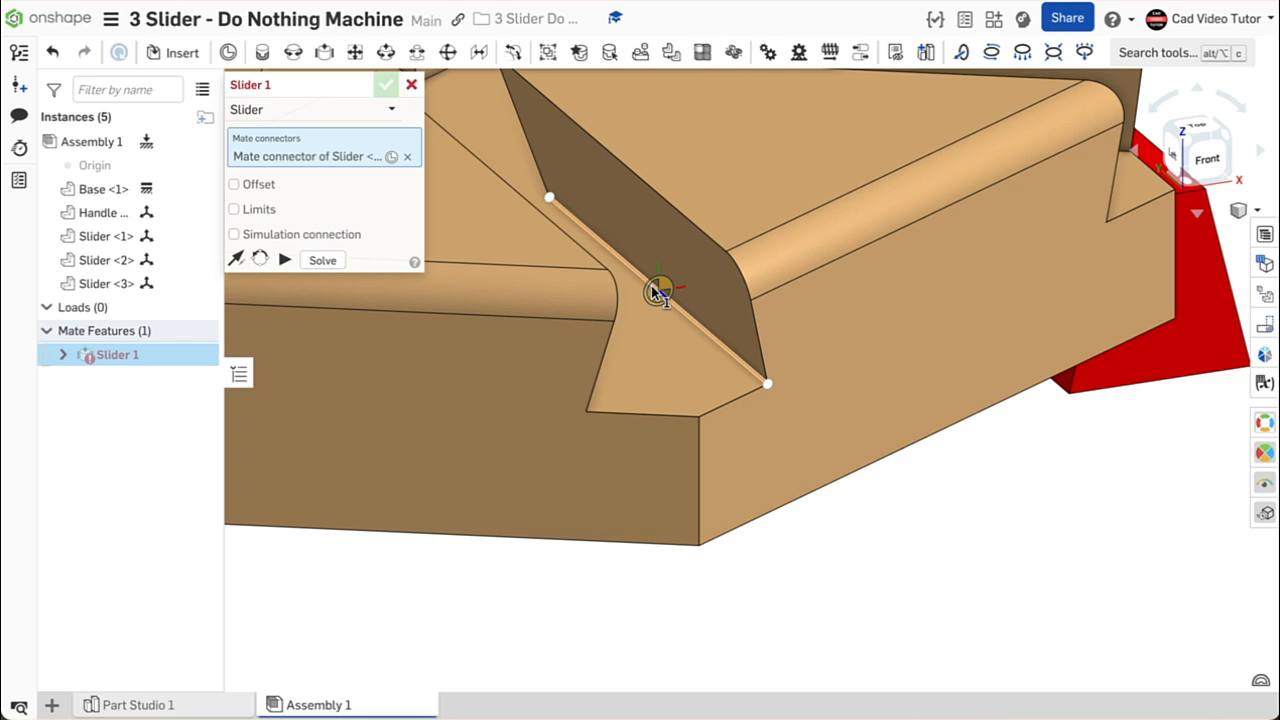
left_click(652, 290)
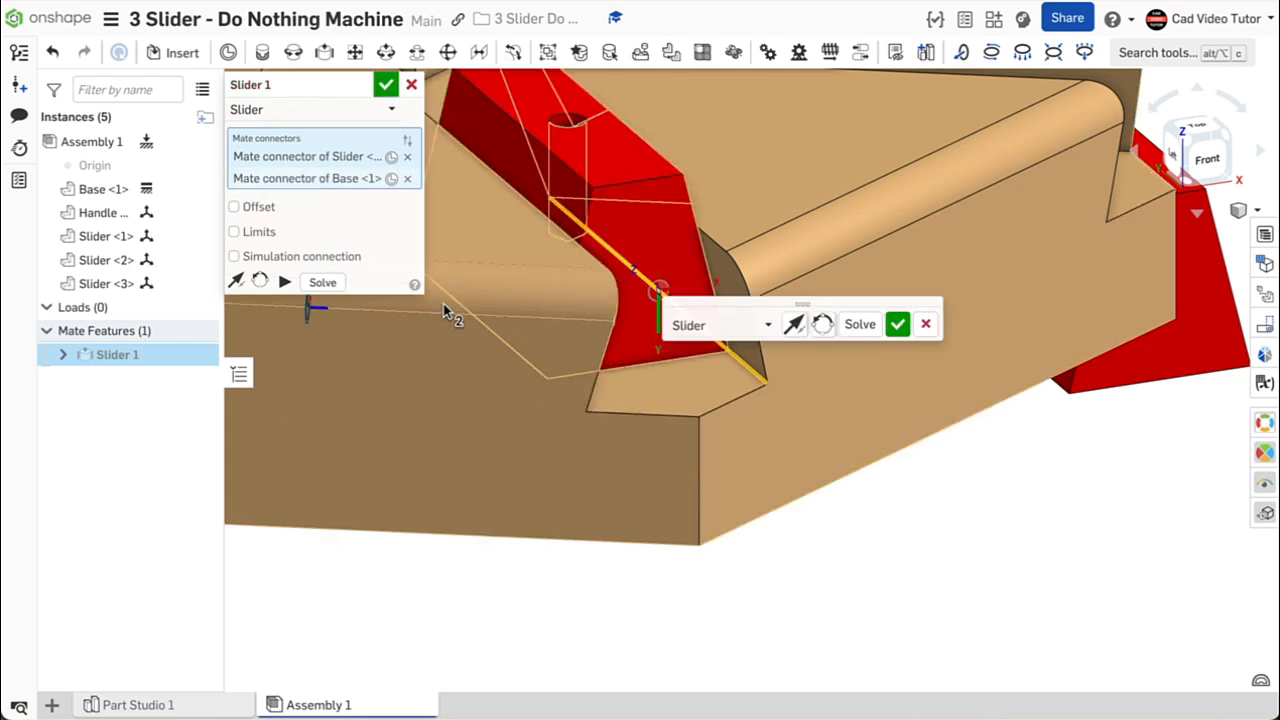
left_click(285, 282)
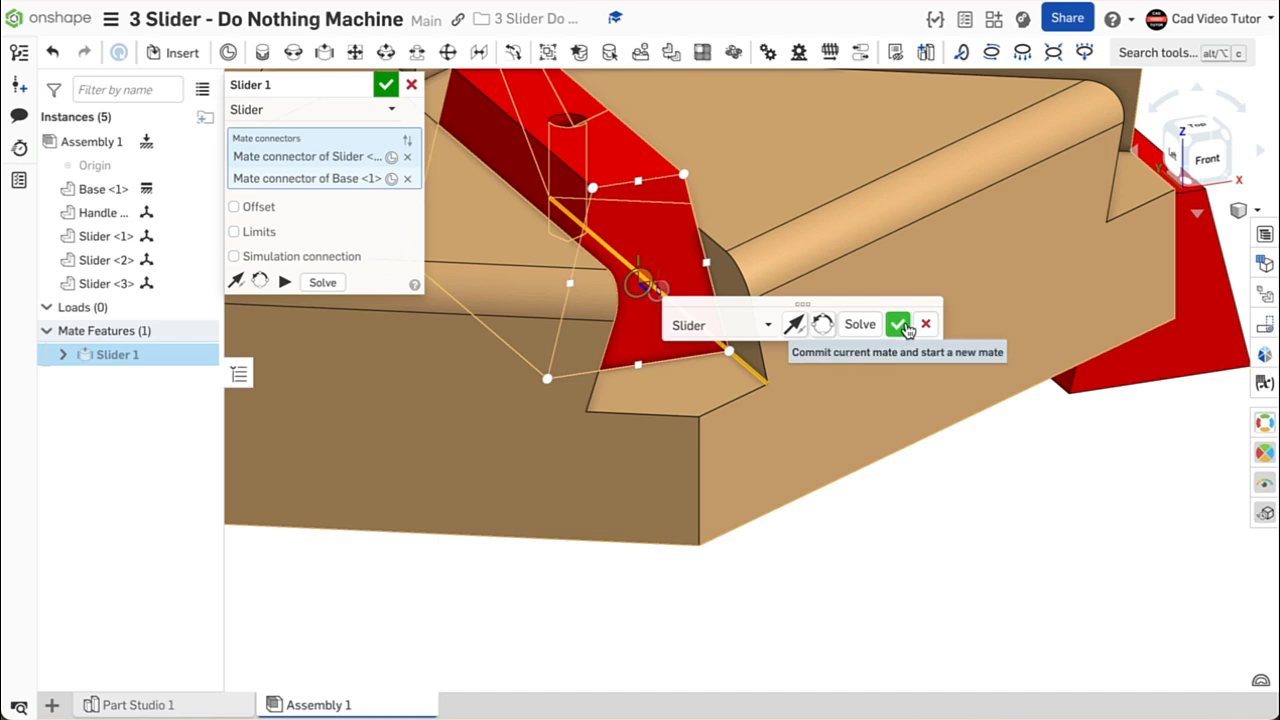
left_click(897, 325)
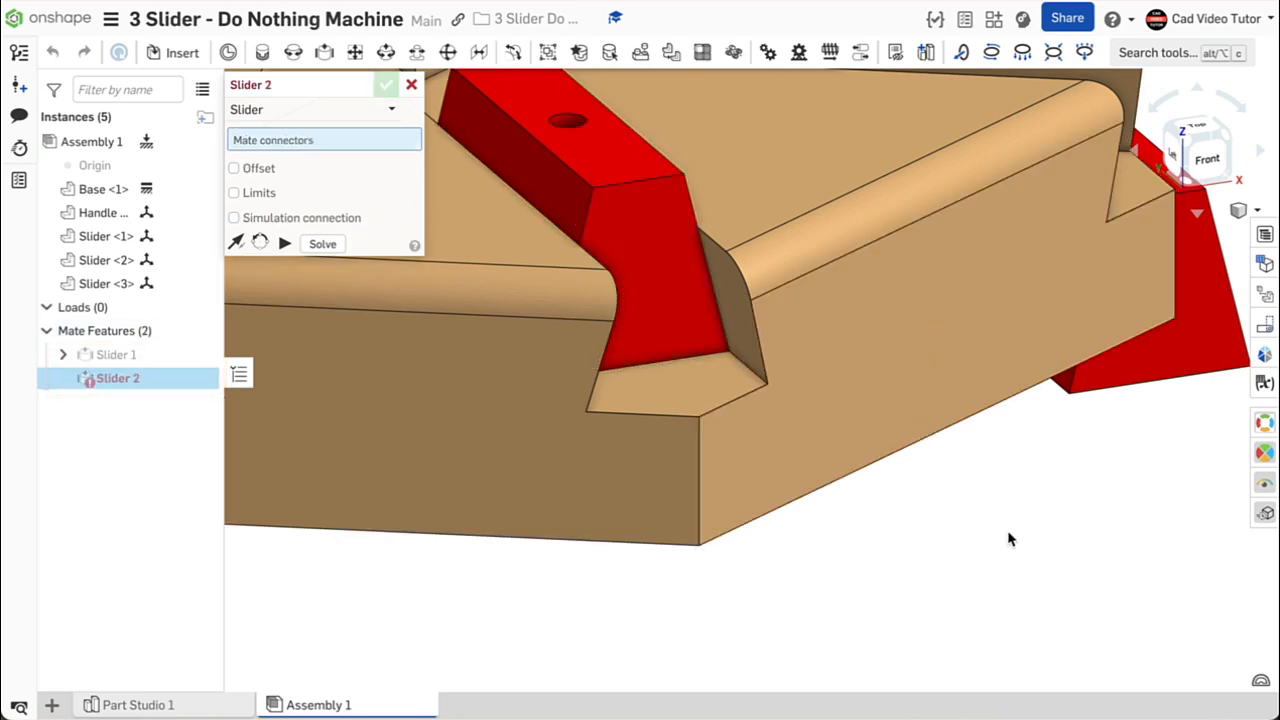
Add a Slider mate between the second slider's lower long edge and the lower side edge of the base's front-right groove
scroll(997, 531, "down", 5)
right_click_drag(1040, 529, 1007, 530)
scroll(1168, 548, "up", 3)
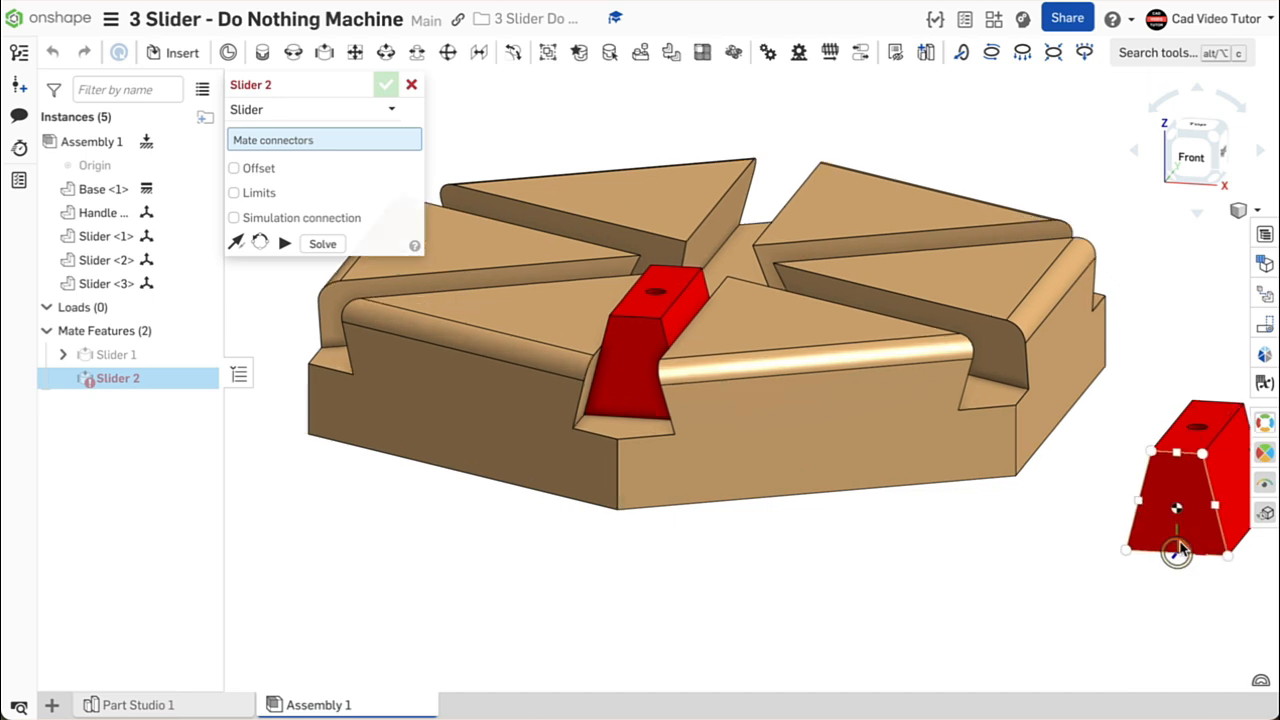
middle_click_drag(1155, 545, 845, 470)
scroll(845, 470, "up", 2)
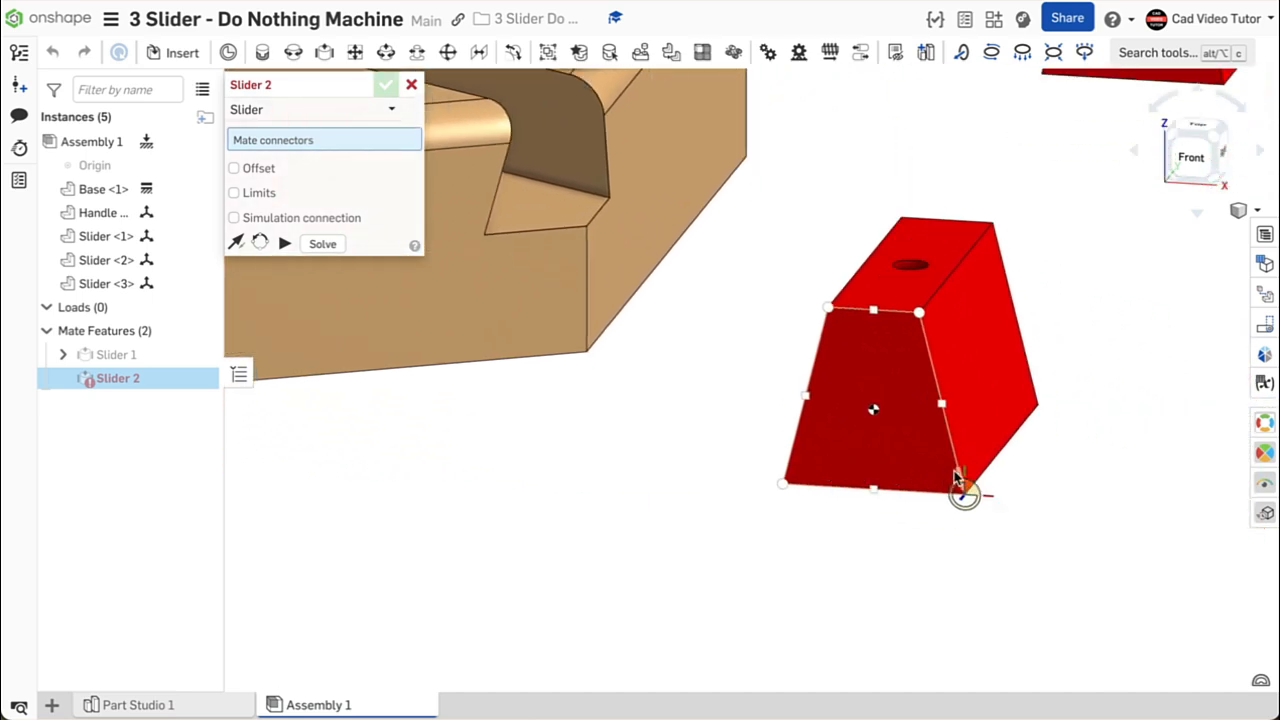
right_click_drag(1000, 477, 1090, 495)
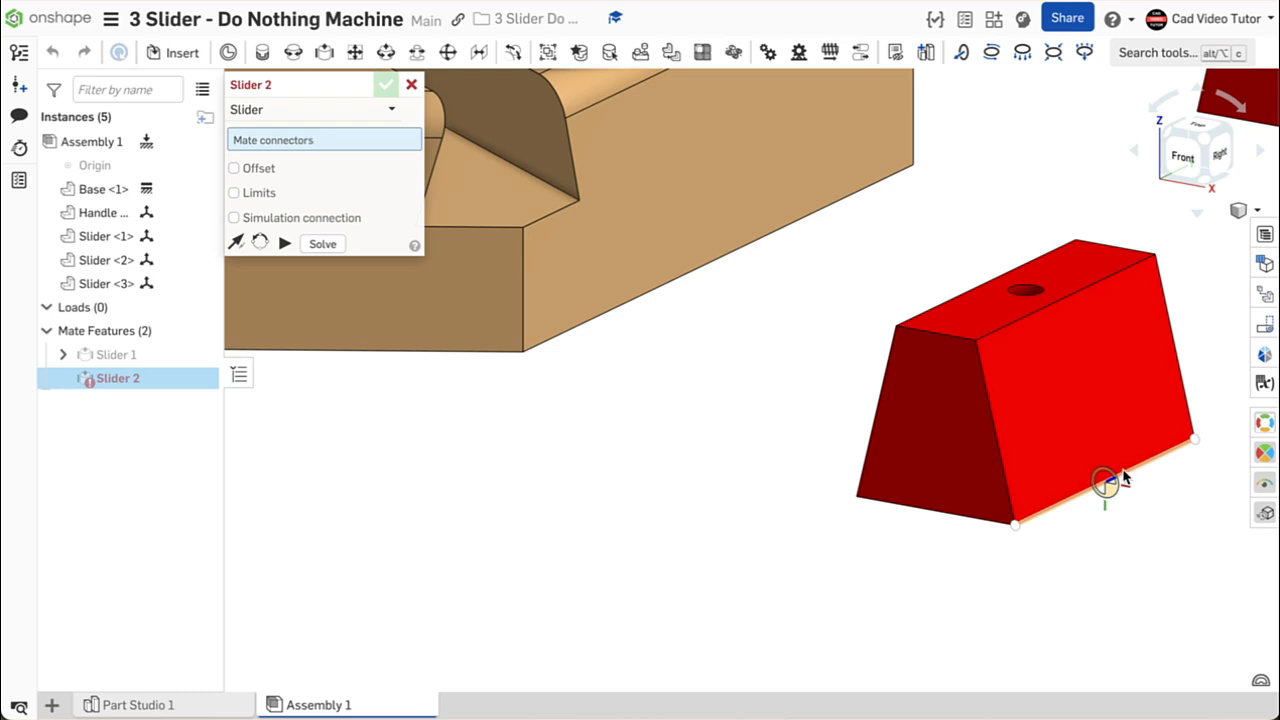
left_click(1076, 500)
right_click_drag(794, 377, 829, 391)
scroll(813, 405, "down", 2)
middle_click_drag(811, 409, 840, 556)
right_click_drag(840, 556, 788, 524)
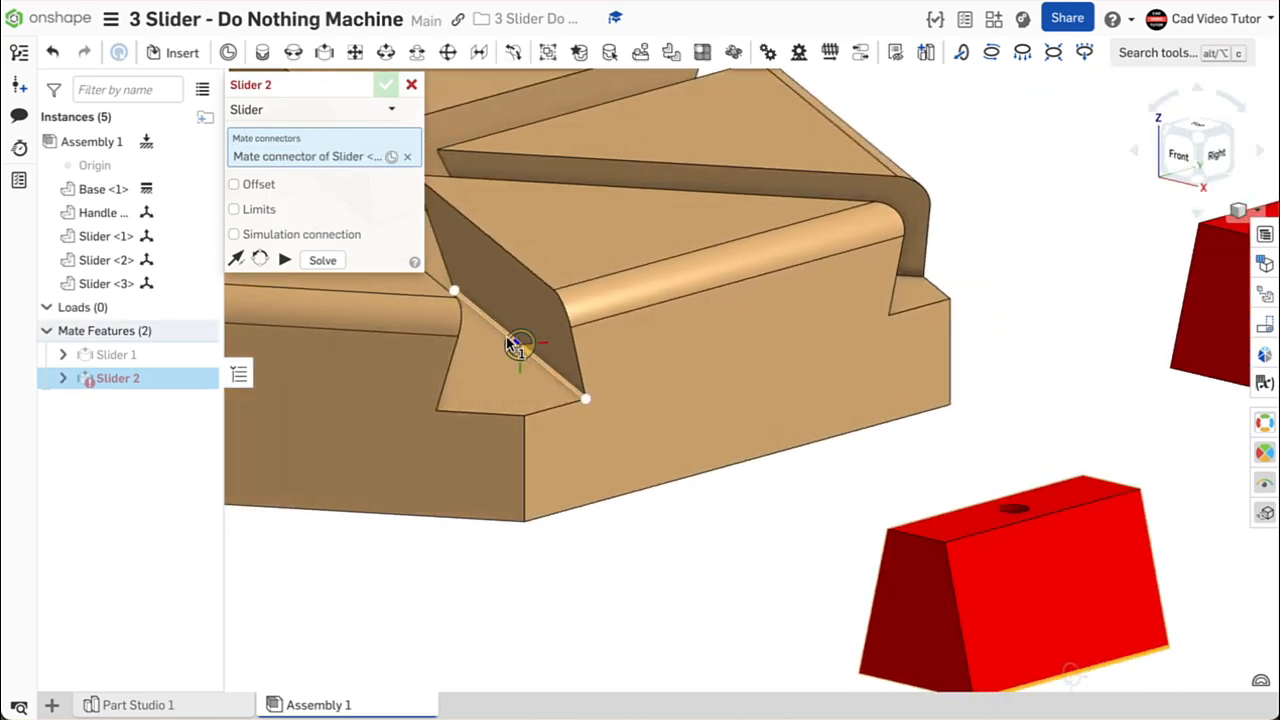
left_click(510, 344)
left_click(754, 377)
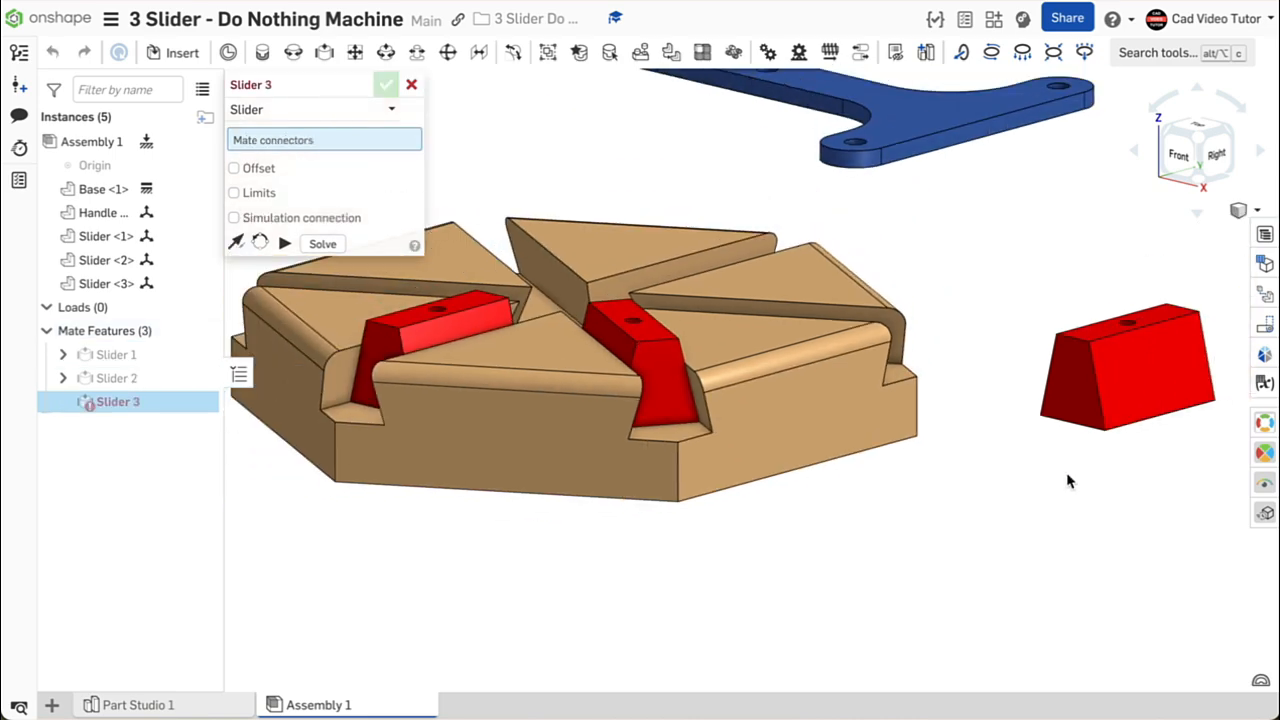
Add a Slider mate between the third slider's lower long edge and the lower edge of the base's right groove, and preview its motion
scroll(1175, 439, "up", 3)
middle_click_drag(1175, 439, 1028, 525)
scroll(1028, 525, "up", 2)
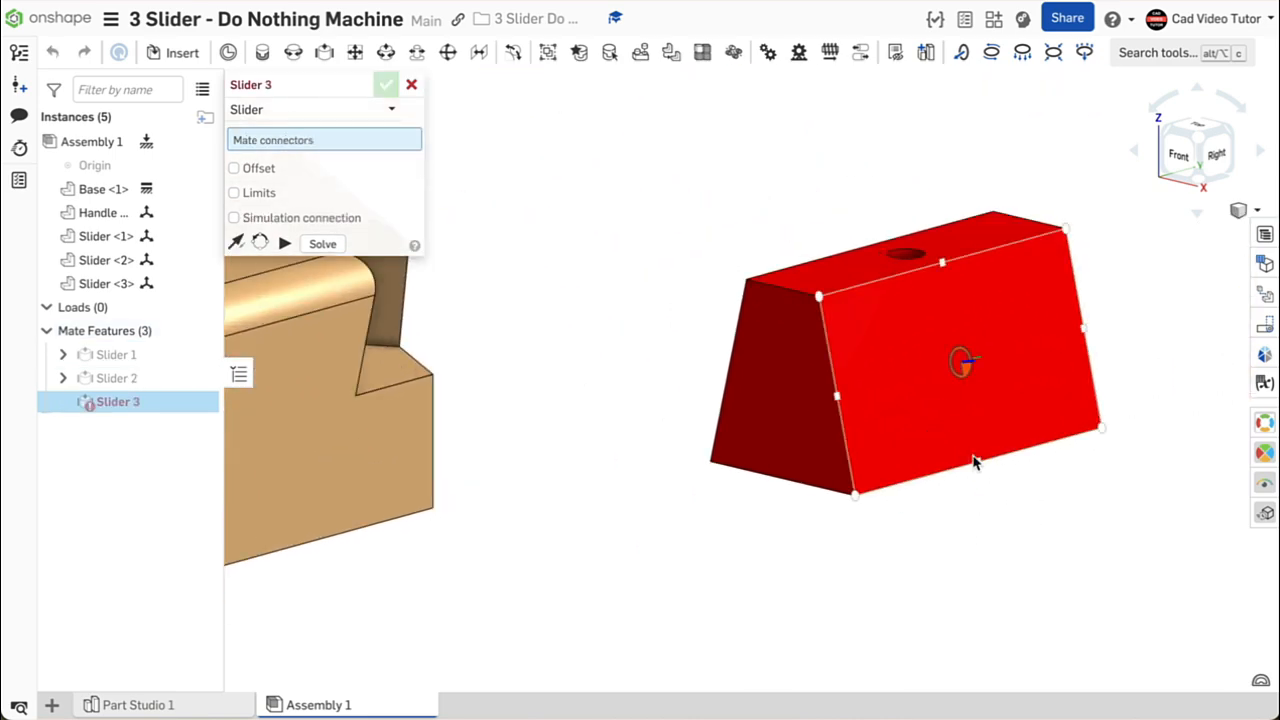
left_click(972, 468)
scroll(706, 474, "down", 5)
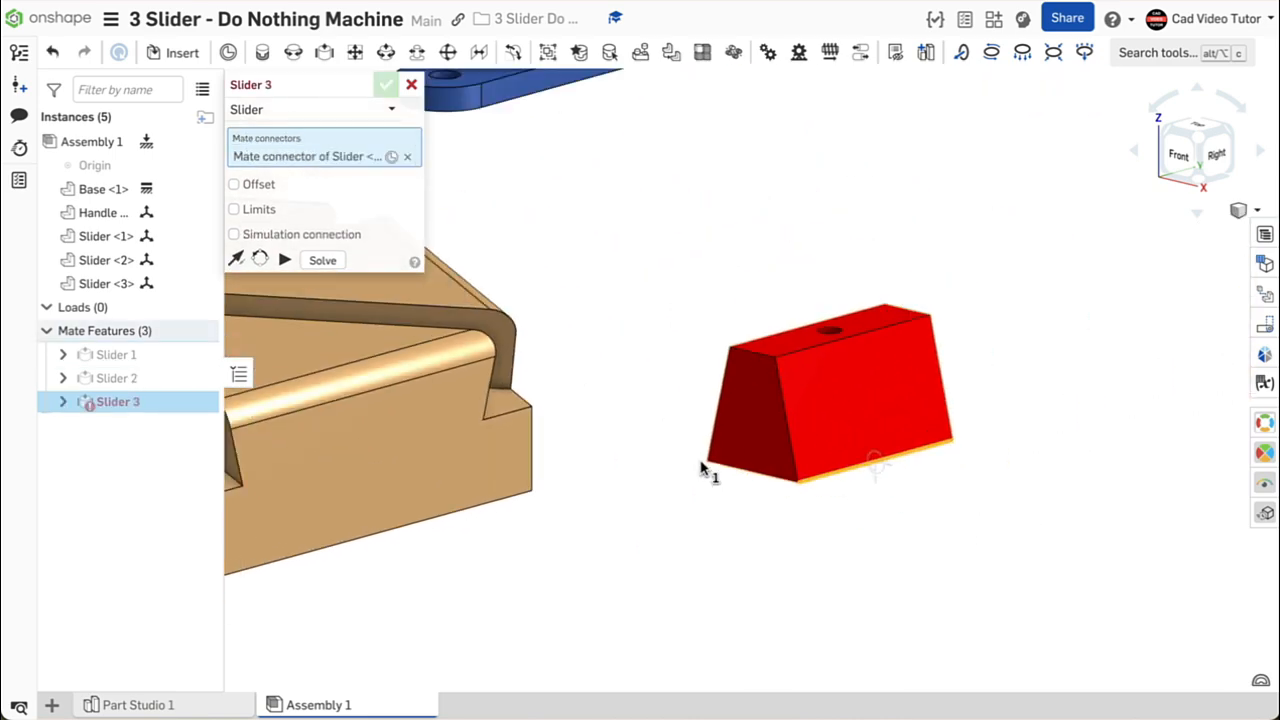
right_click_drag(660, 466, 505, 441)
scroll(504, 438, "up", 4)
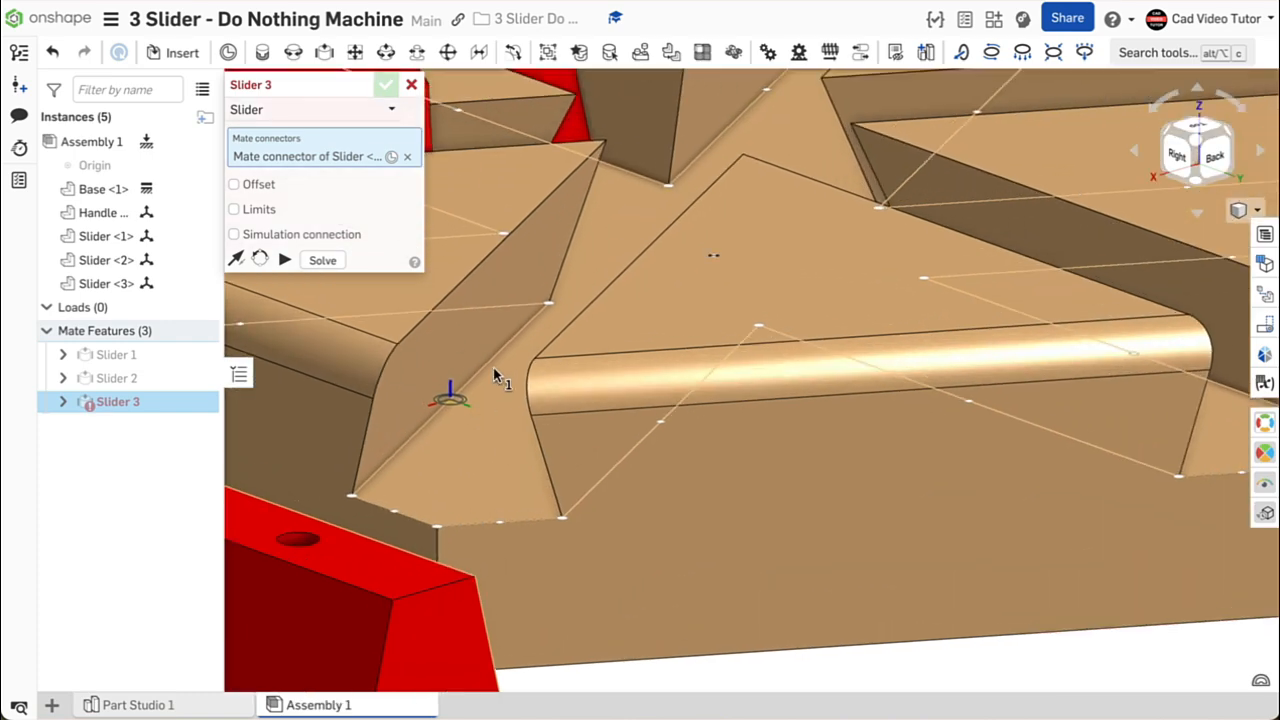
left_click(449, 397)
left_click(286, 283)
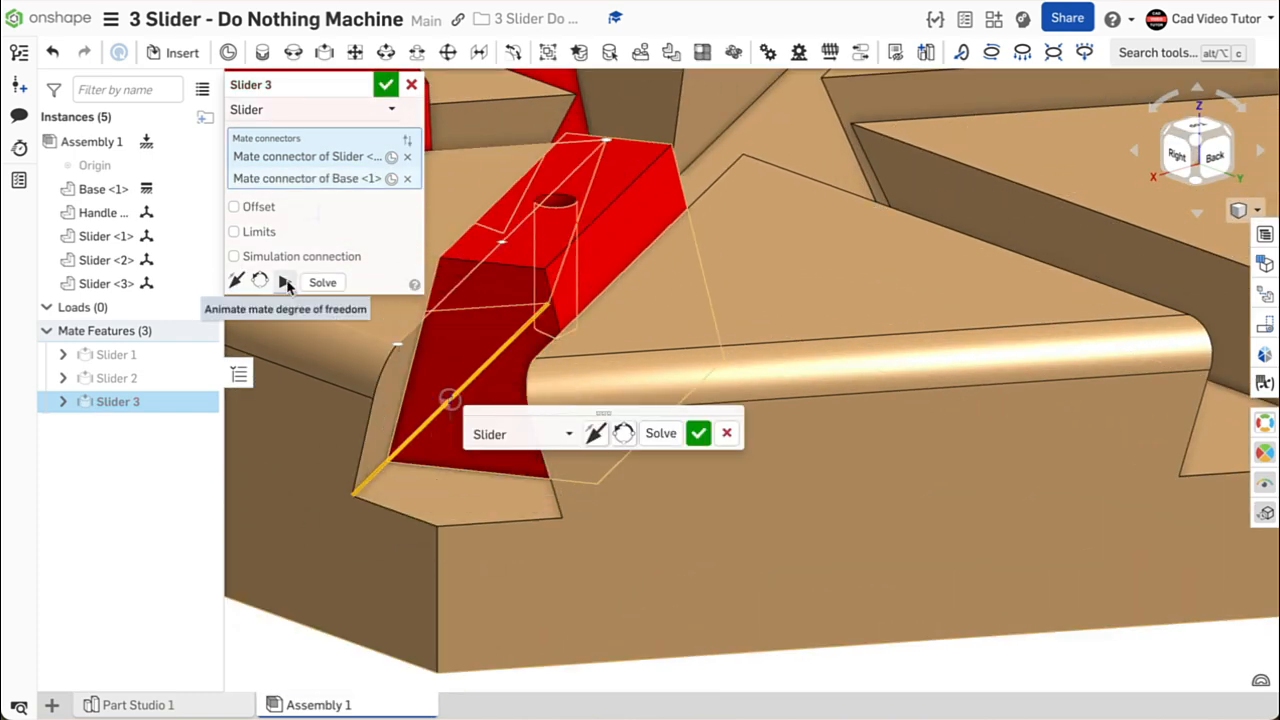
left_click(386, 88)
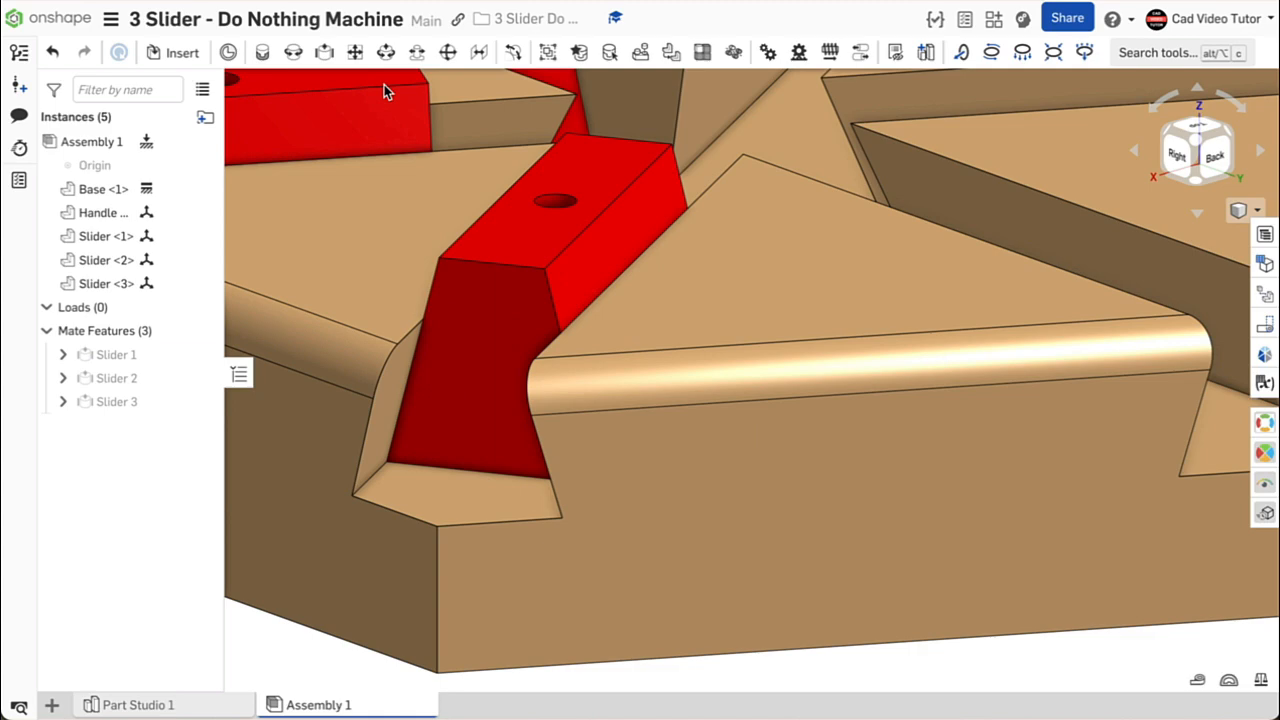
Slide the three sliders along their grooves toward the outer edge of the base
key("shift+7")
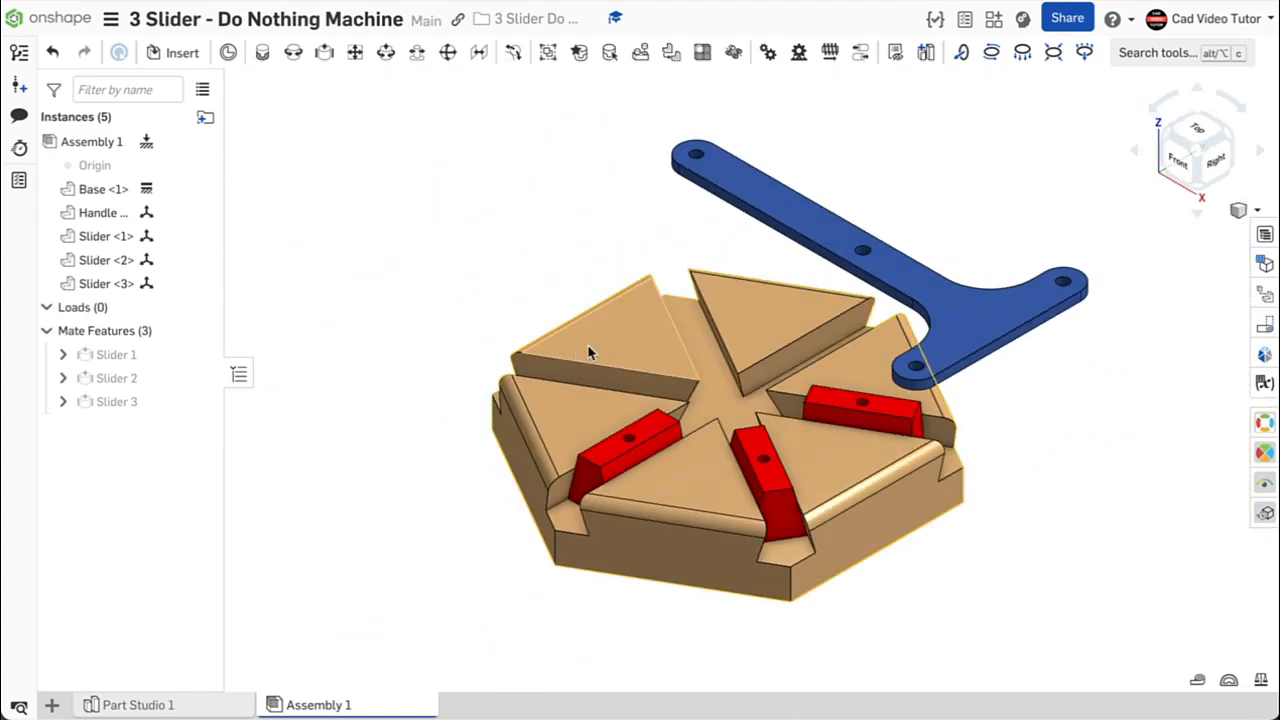
mouse_move(642, 434)
left_mouse_down()
mouse_move(524, 482)
mouse_move(629, 432)
left_mouse_up()
mouse_move(780, 474)
left_mouse_down()
mouse_move(816, 626)
mouse_move(774, 477)
mouse_move(776, 488)
left_mouse_up()
mouse_move(866, 421)
left_mouse_down()
mouse_move(1020, 434)
mouse_move(851, 414)
left_mouse_up()
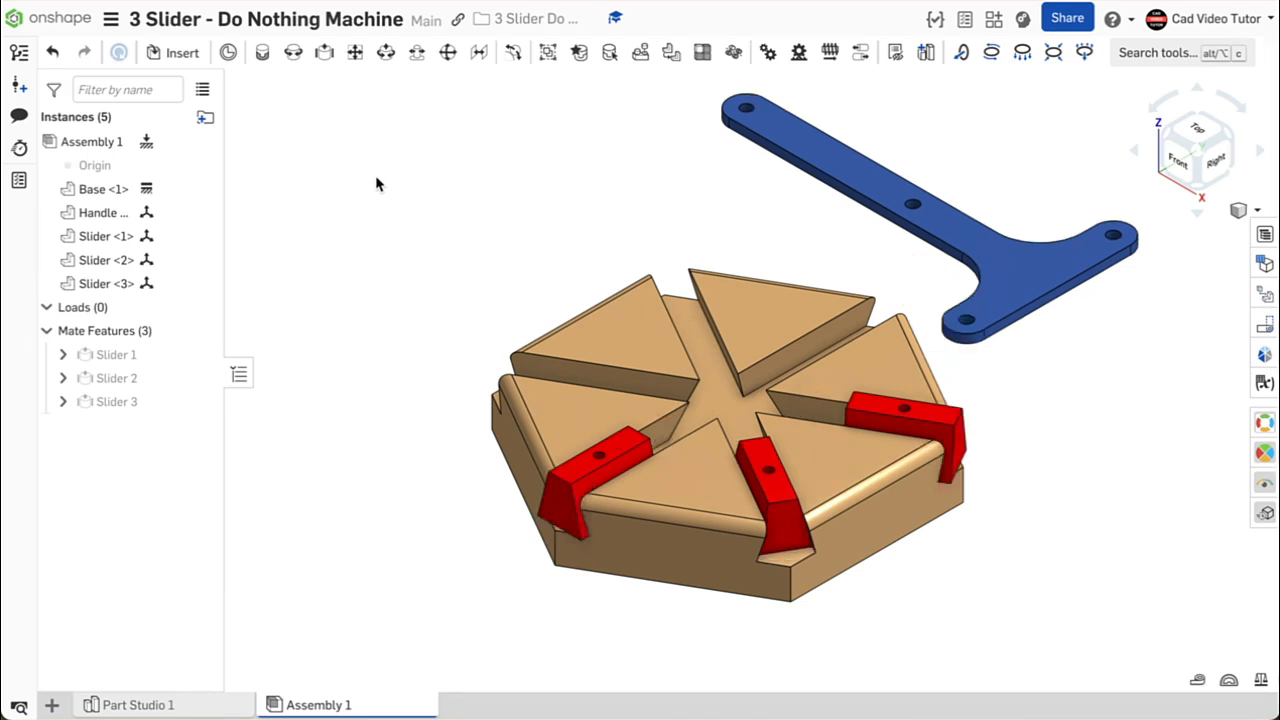
Add a Revolute mate between the front-left slider's top hole and the underside of the handle's middle hole, and preview its rotation
left_click(294, 56)
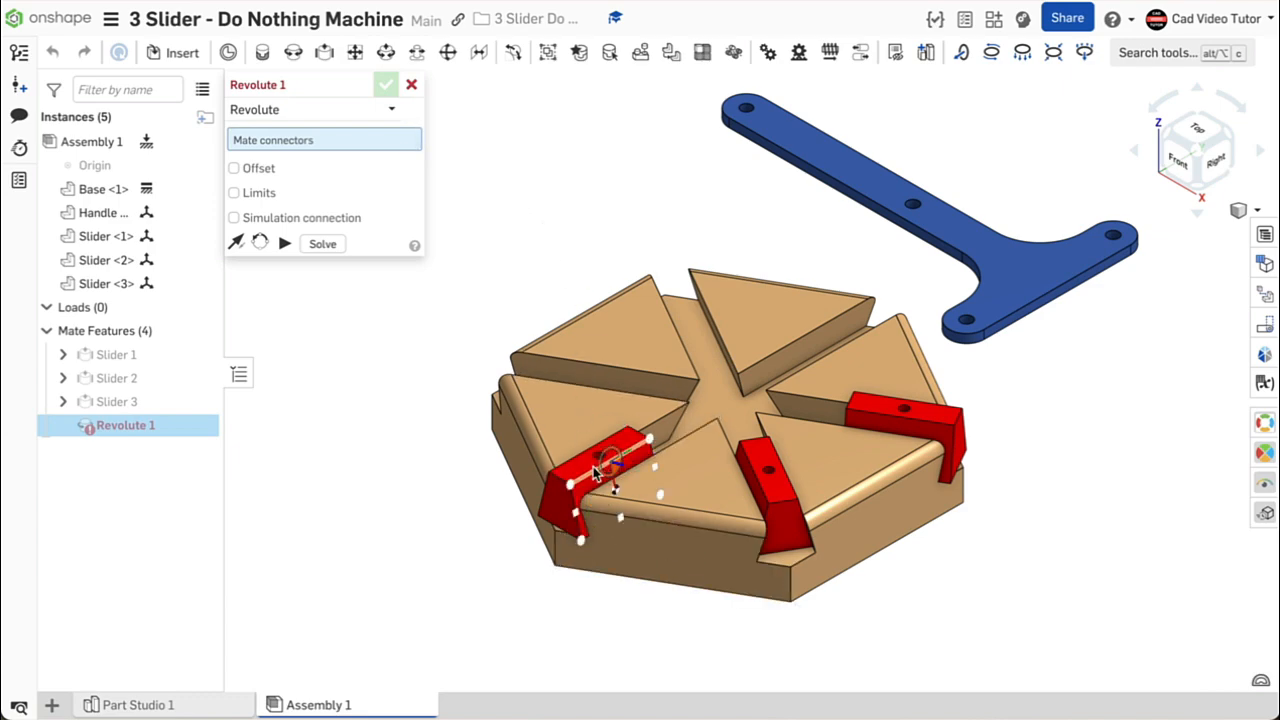
scroll(594, 465, "up", 5)
scroll(594, 465, "up", 3)
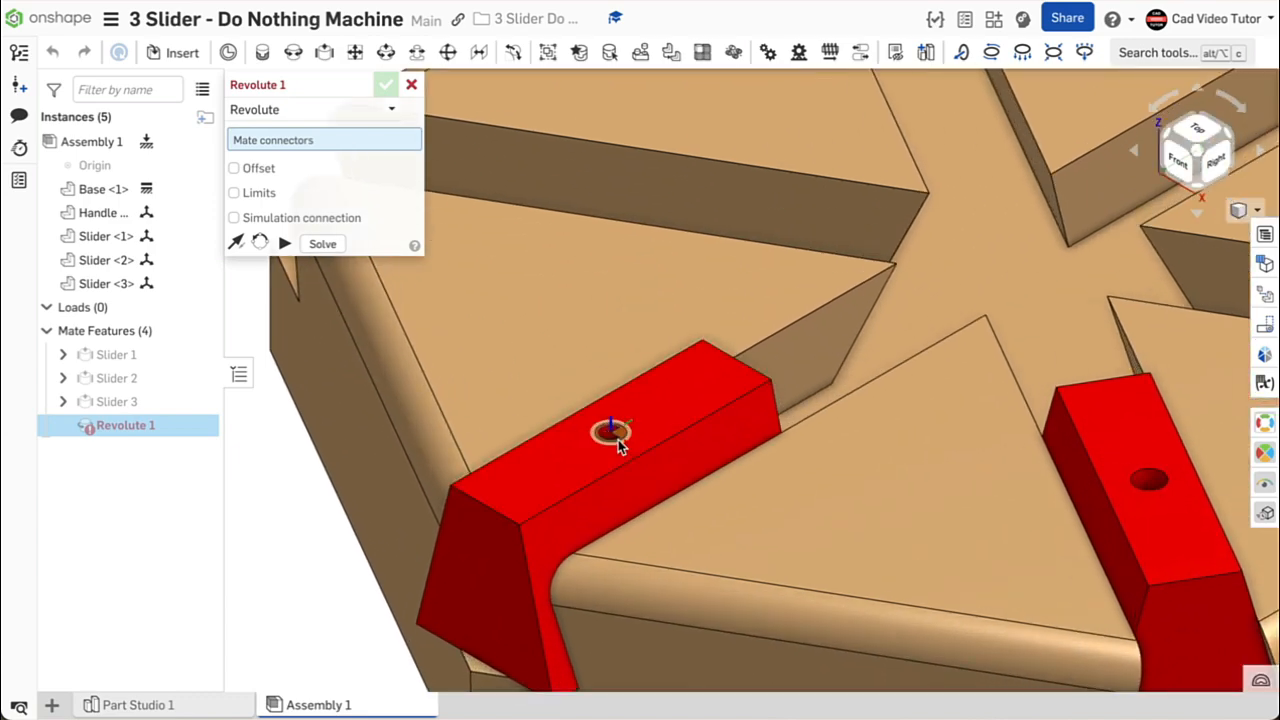
left_click(615, 439)
scroll(605, 455, "down", 6)
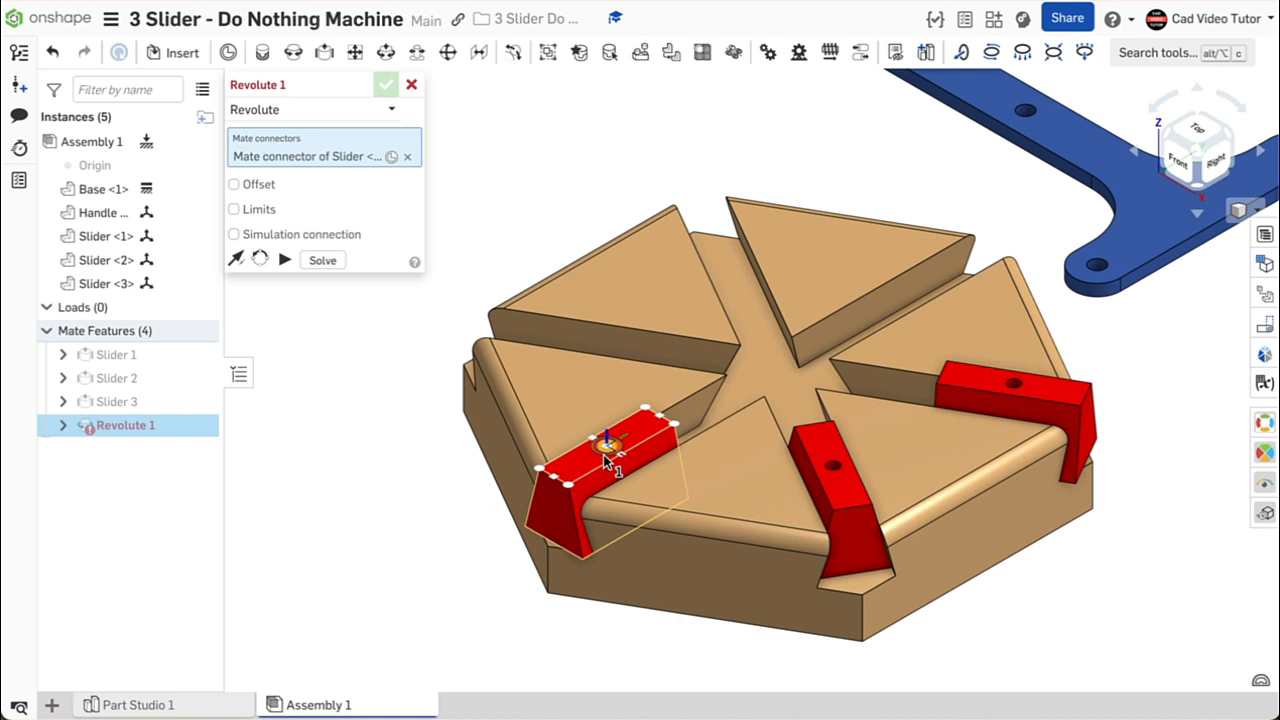
middle_click_drag(1000, 226, 837, 406)
scroll(848, 307, "up", 5)
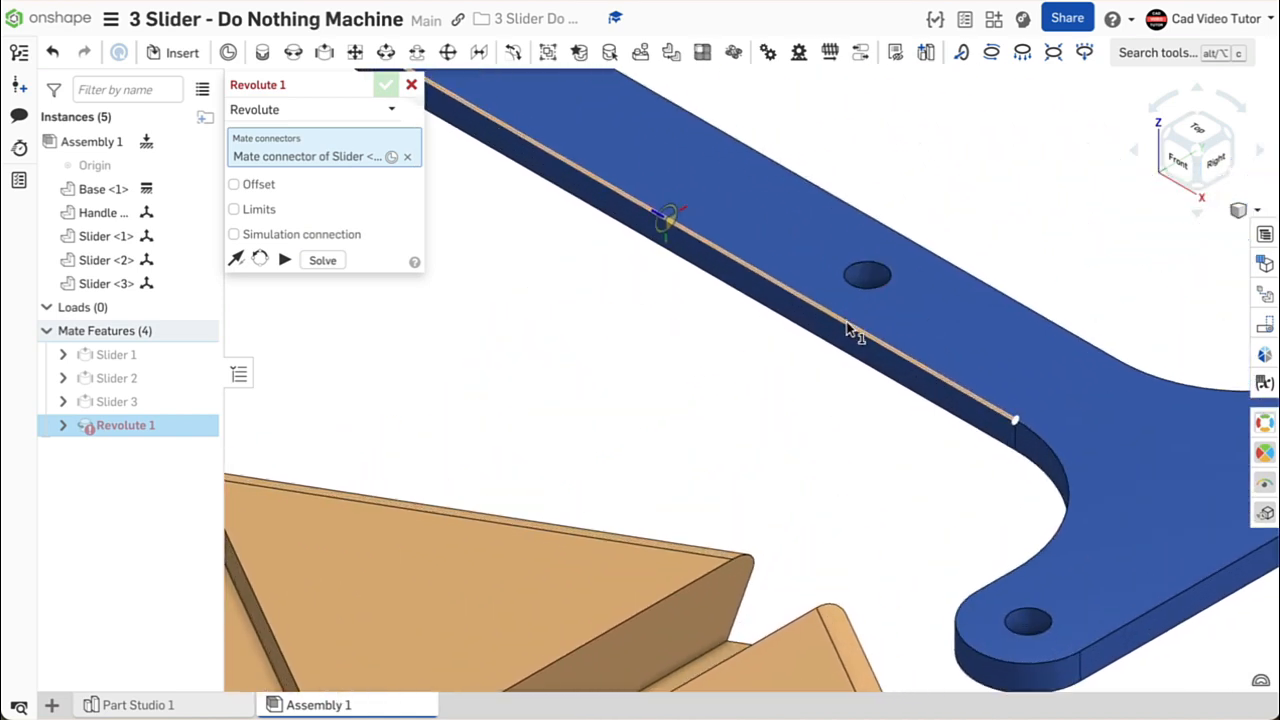
scroll(848, 330, "up", 3)
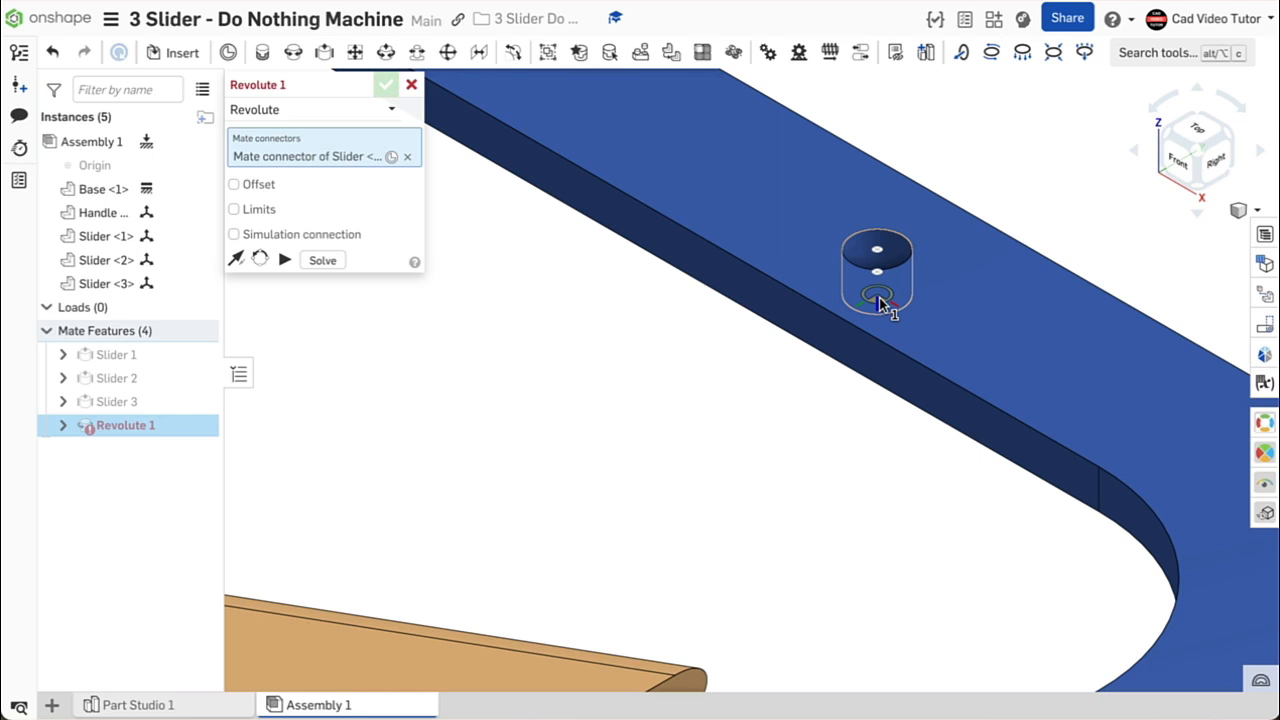
left_click(879, 298)
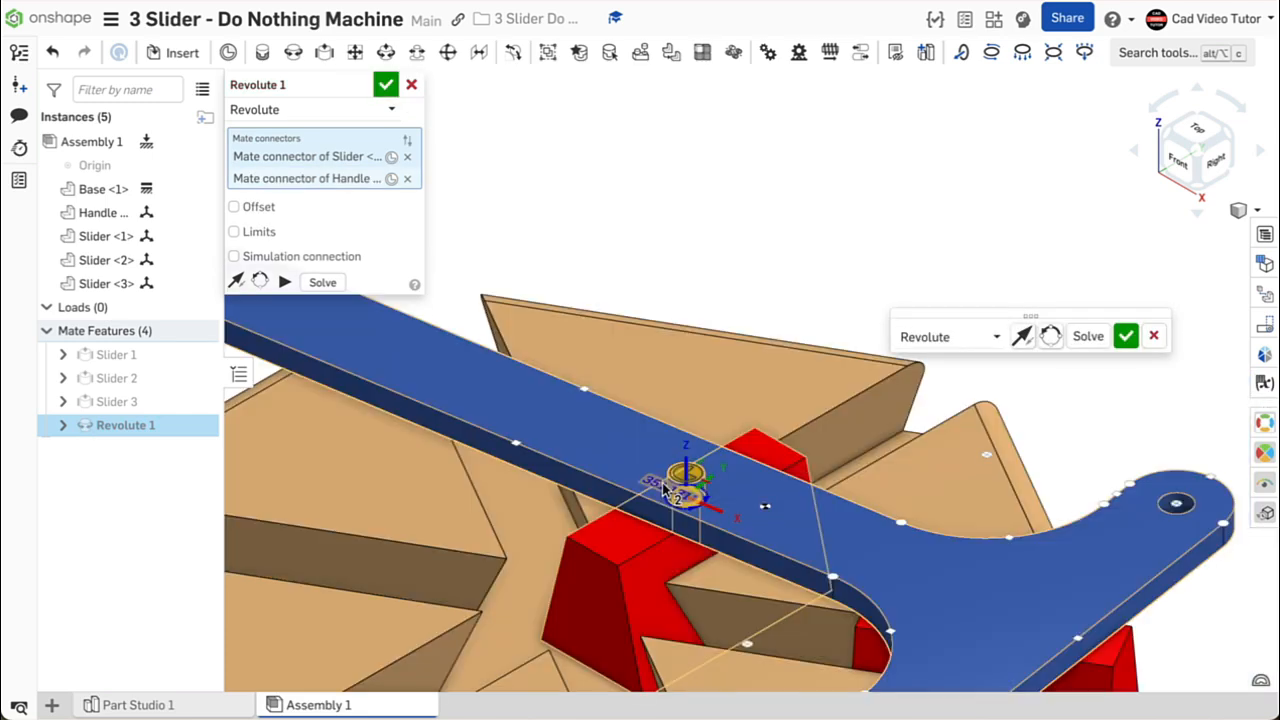
left_click(284, 283)
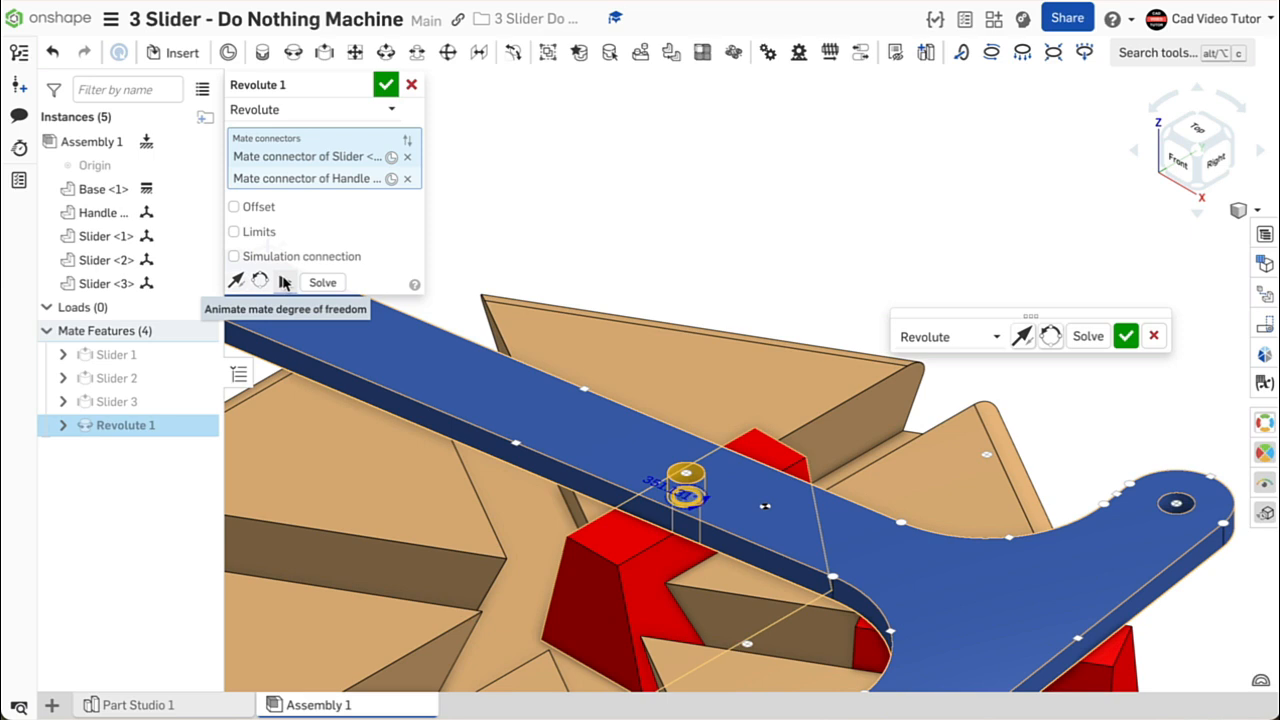
left_click(284, 283)
left_click(284, 283)
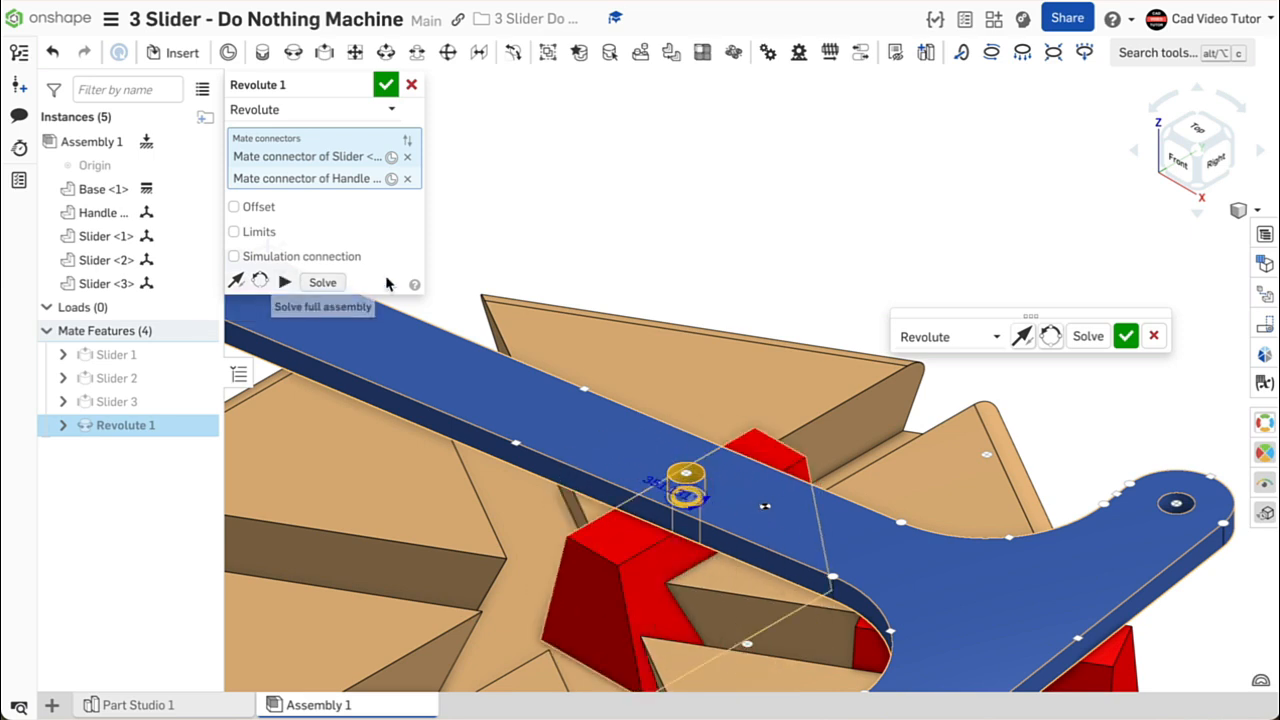
left_click(1125, 337)
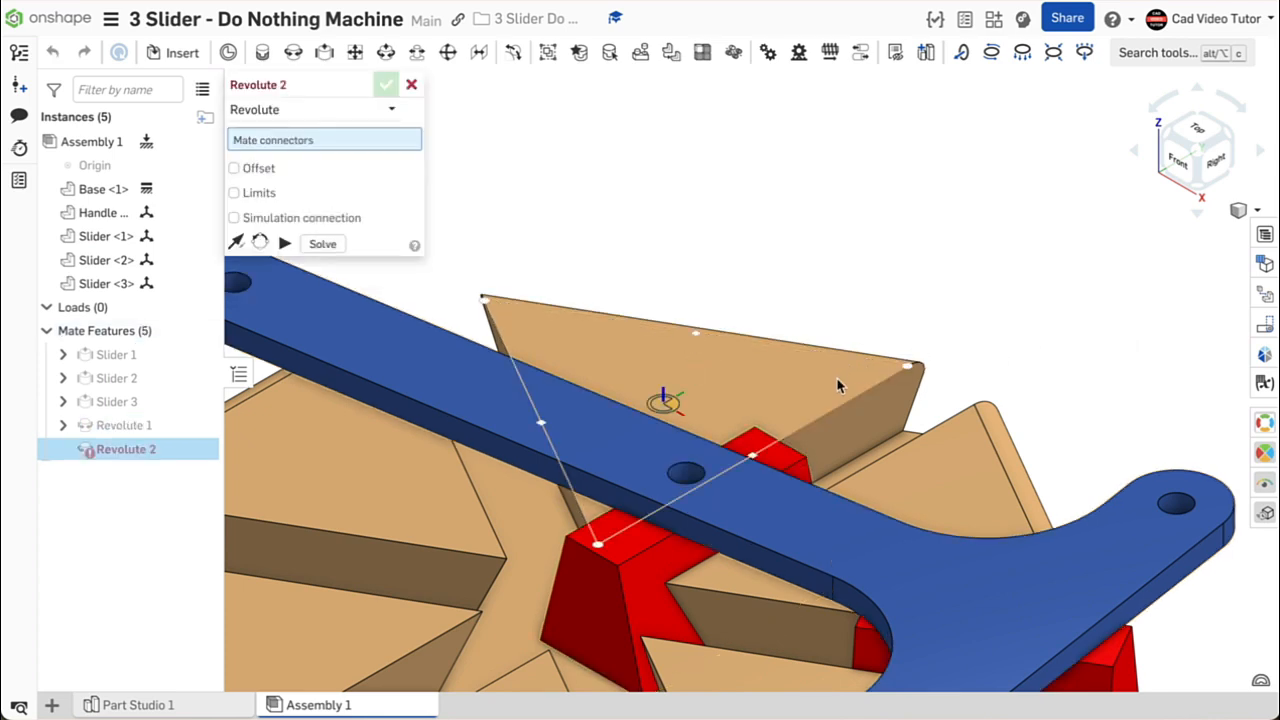
Add a Revolute mate between the front-right slider's top hole and the underside of one crossbar hole of the handle, and solve the assembly
scroll(840, 388, "up", 5)
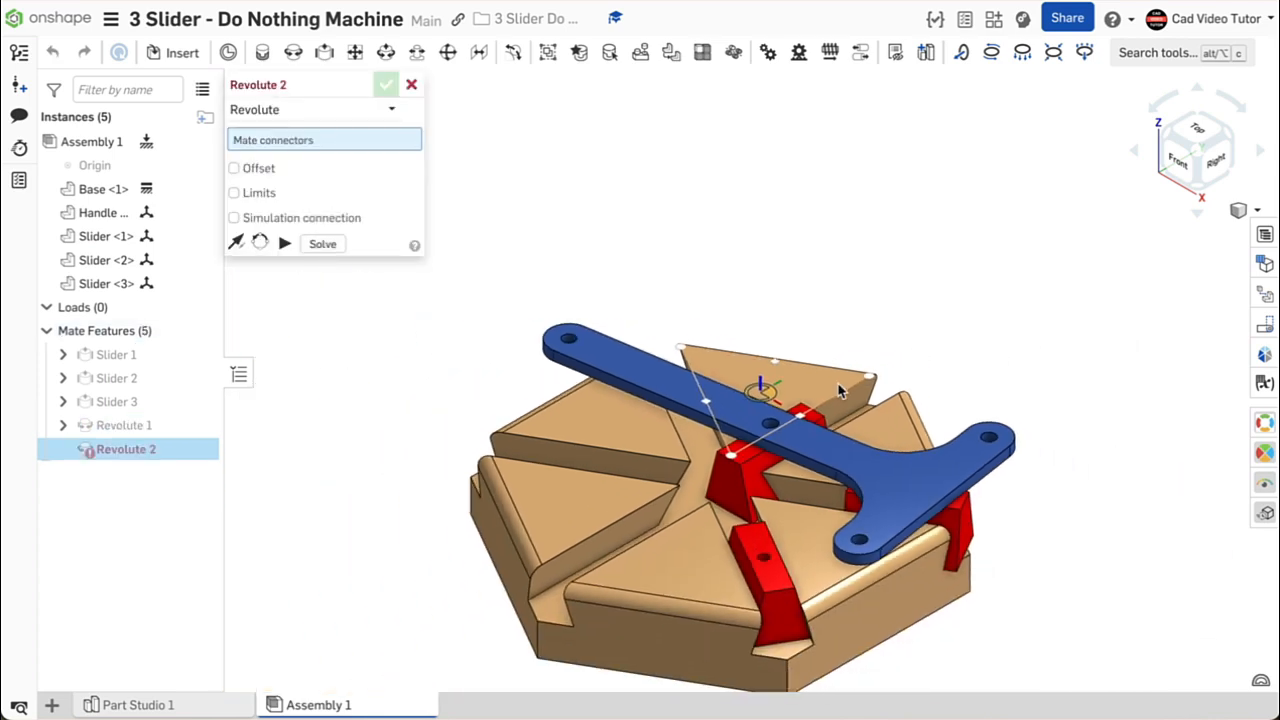
scroll(757, 448, "down", 5)
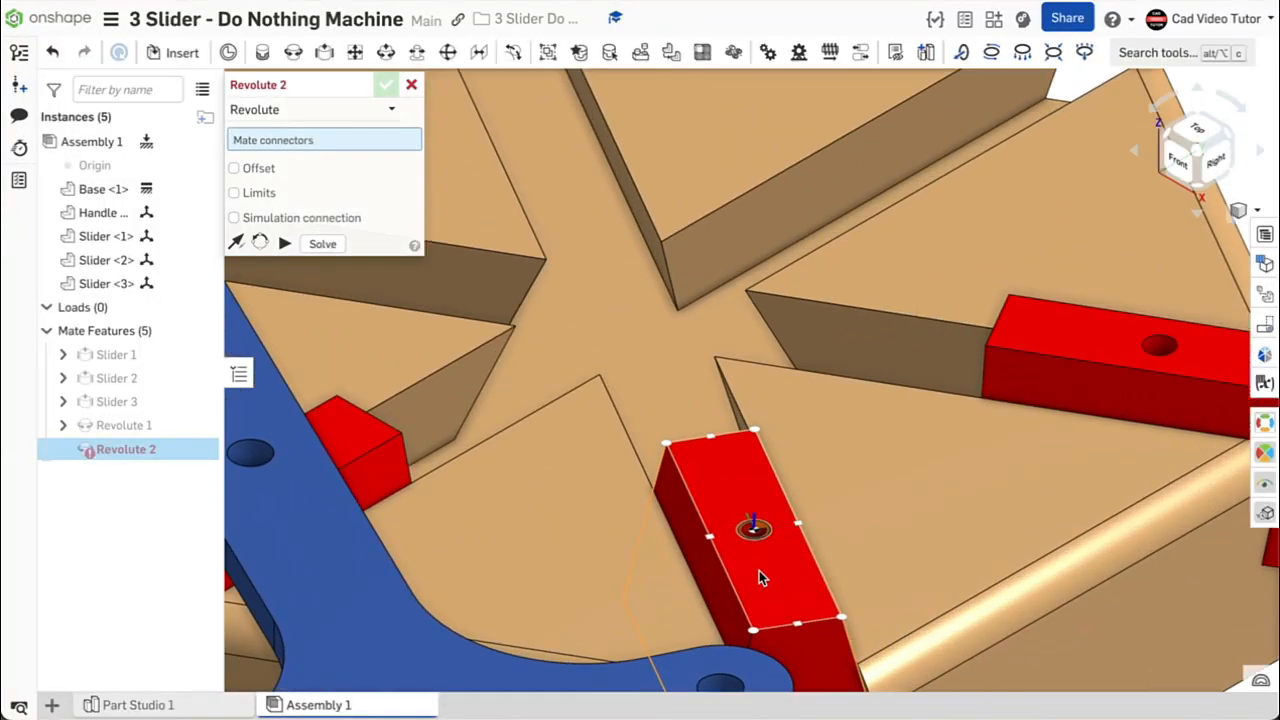
left_click(755, 530)
scroll(486, 514, "up", 3)
scroll(723, 400, "down", 3)
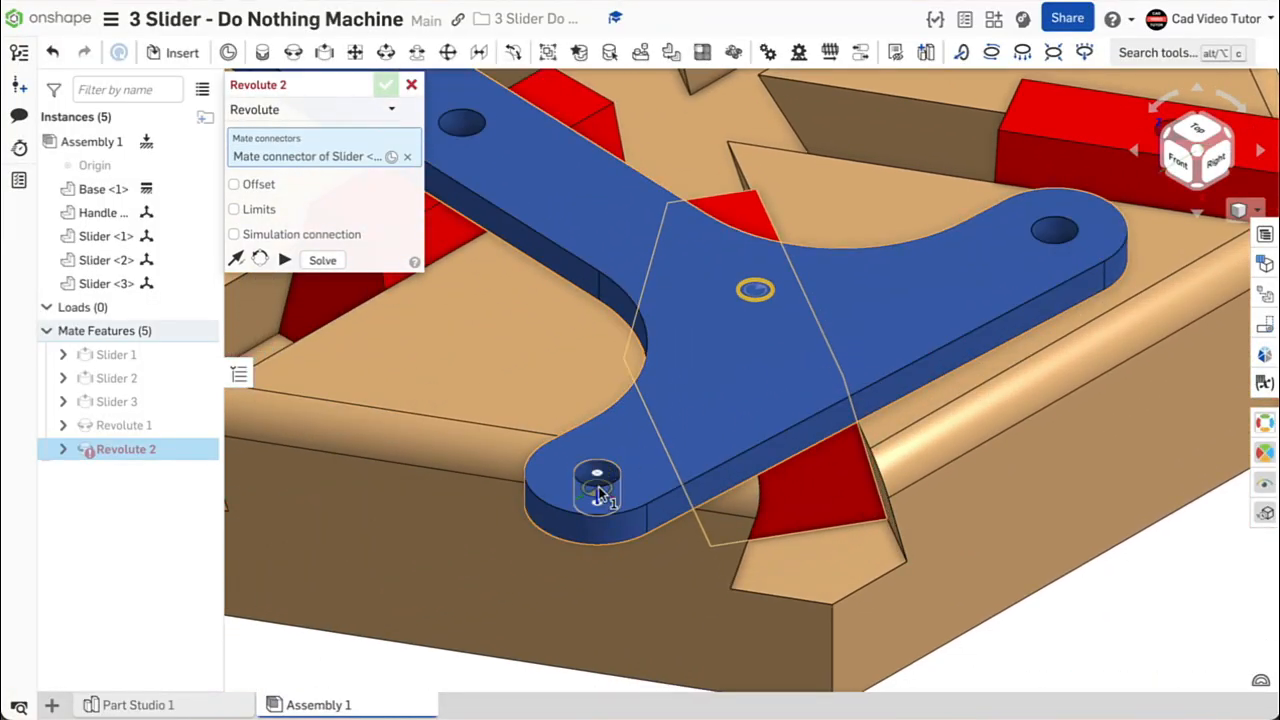
left_click(600, 500)
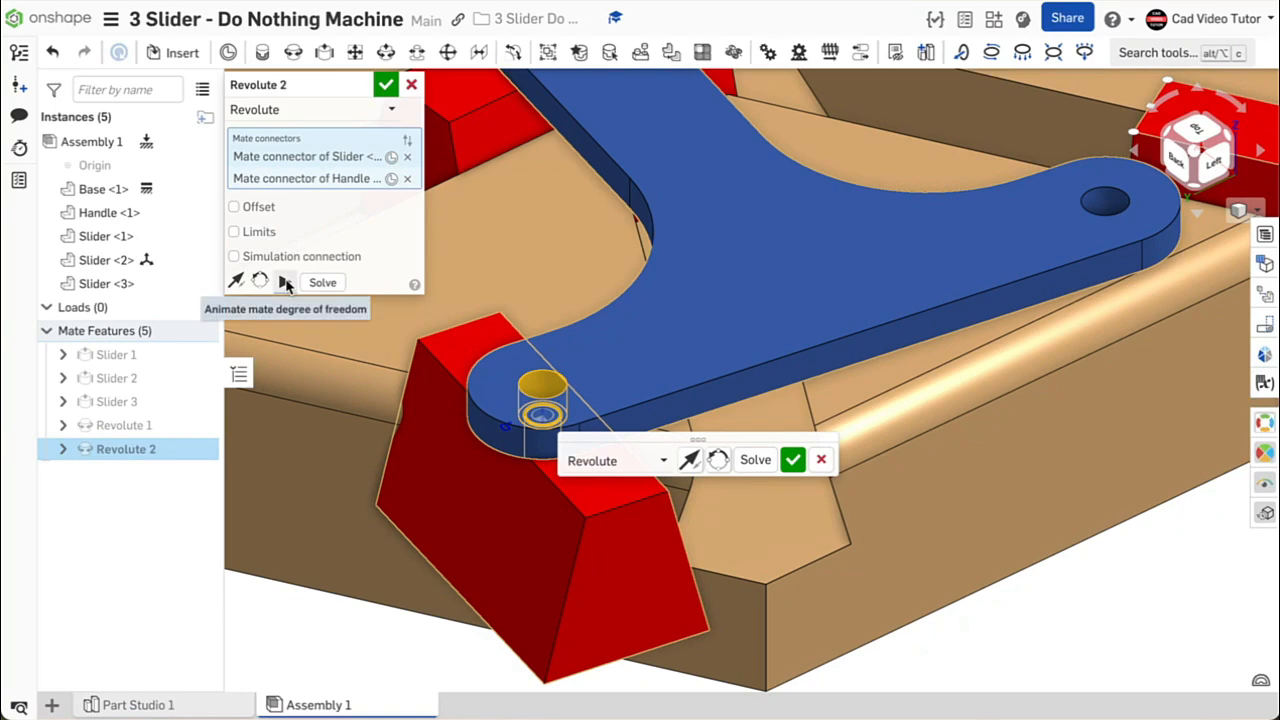
left_click(285, 283)
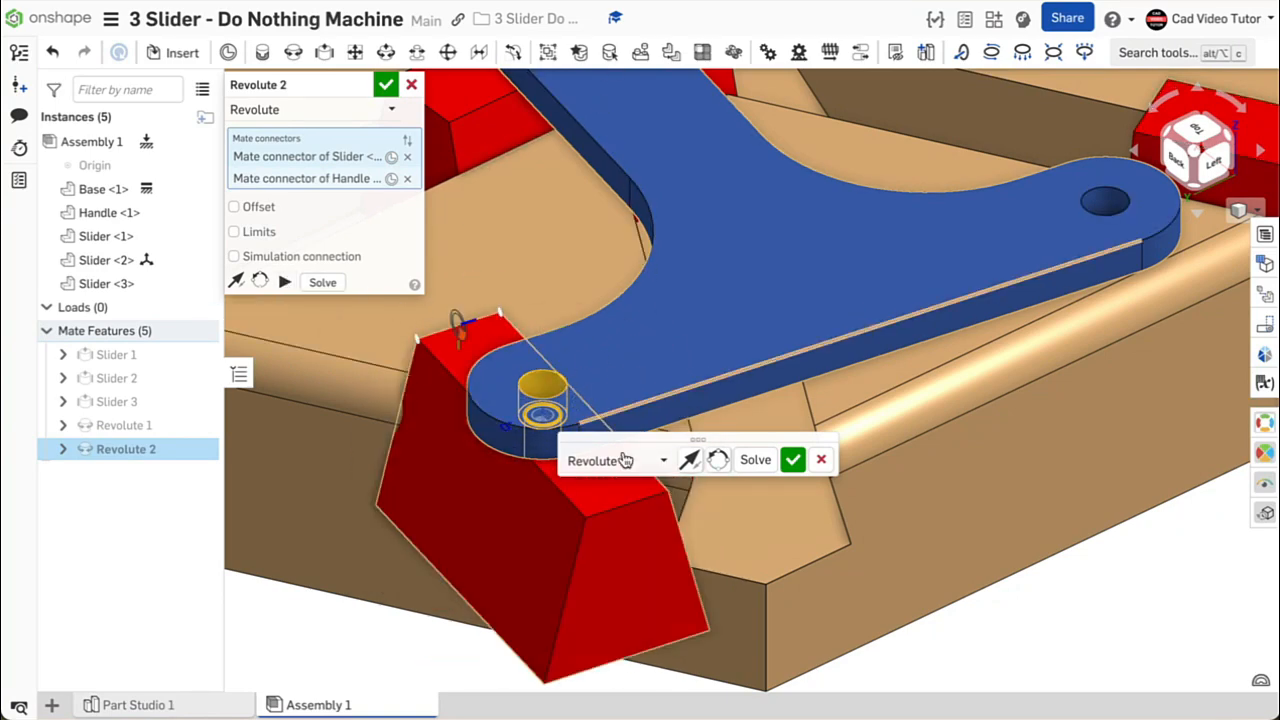
left_click(755, 463)
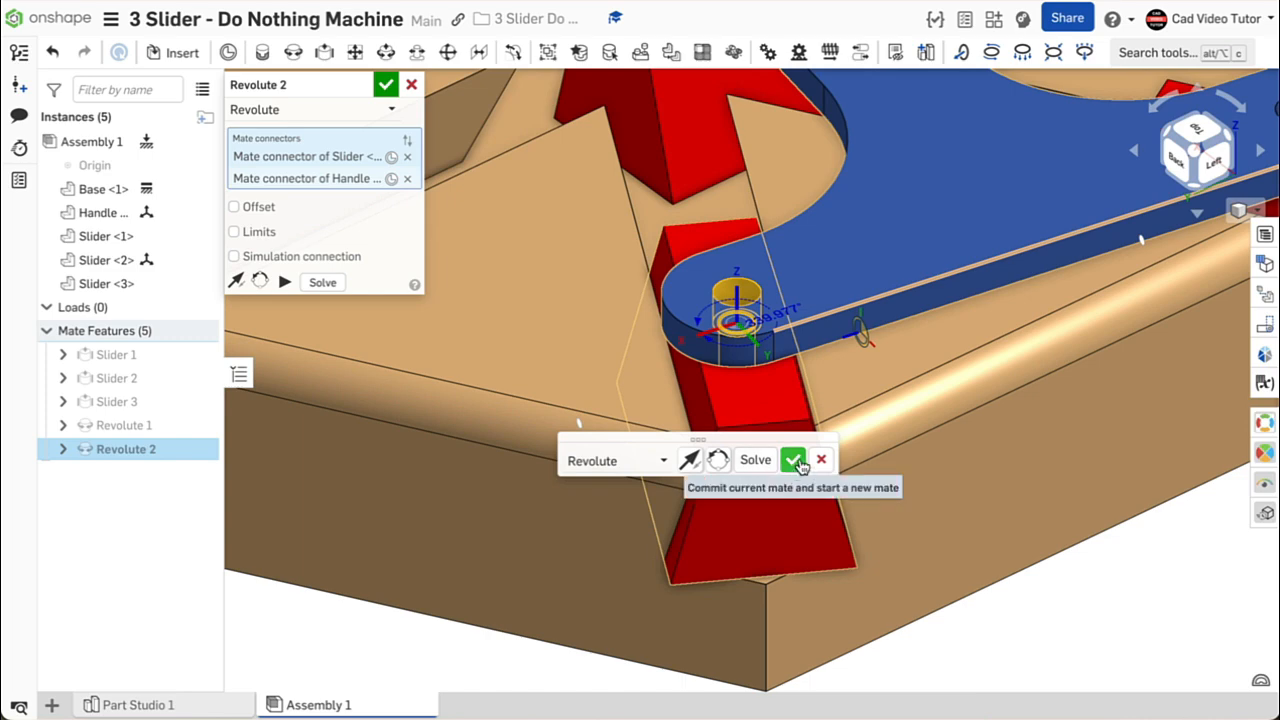
left_click(793, 460)
Add a Revolute mate between the remaining slider's top hole and the underside of the free crossbar hole, then solve the assembly
middle_click_drag(960, 361, 563, 497)
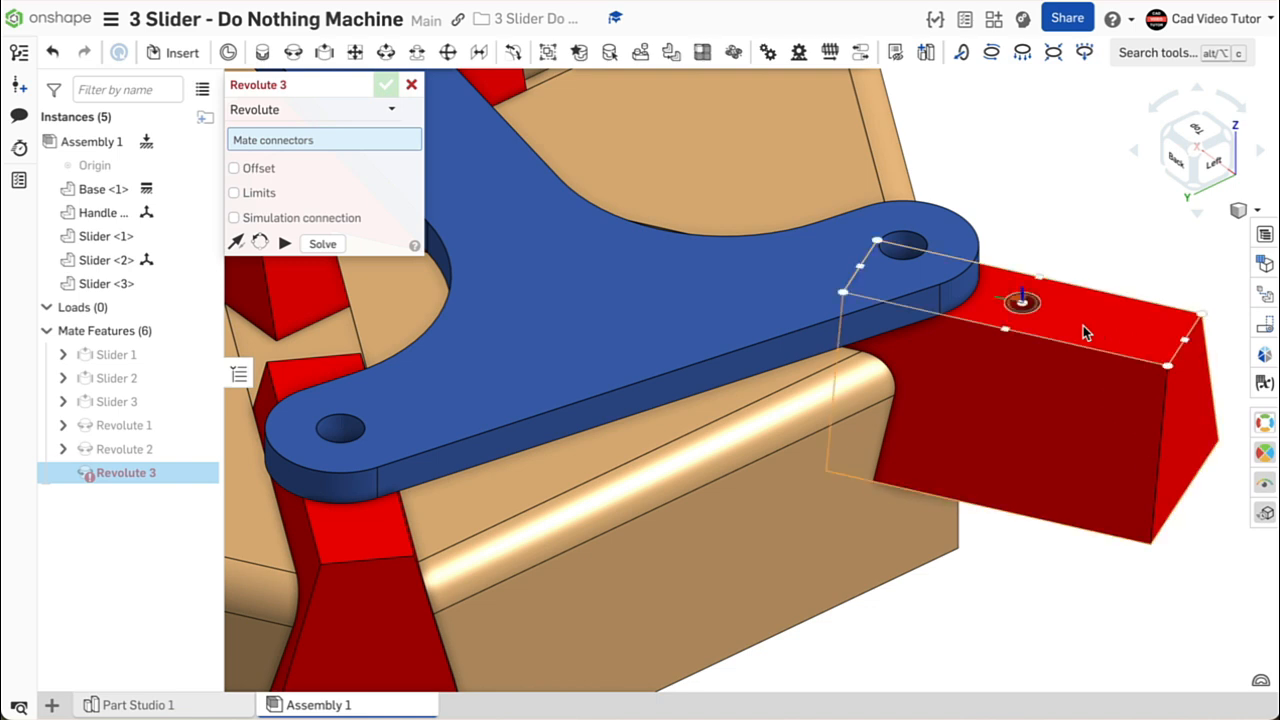
left_click(1024, 304)
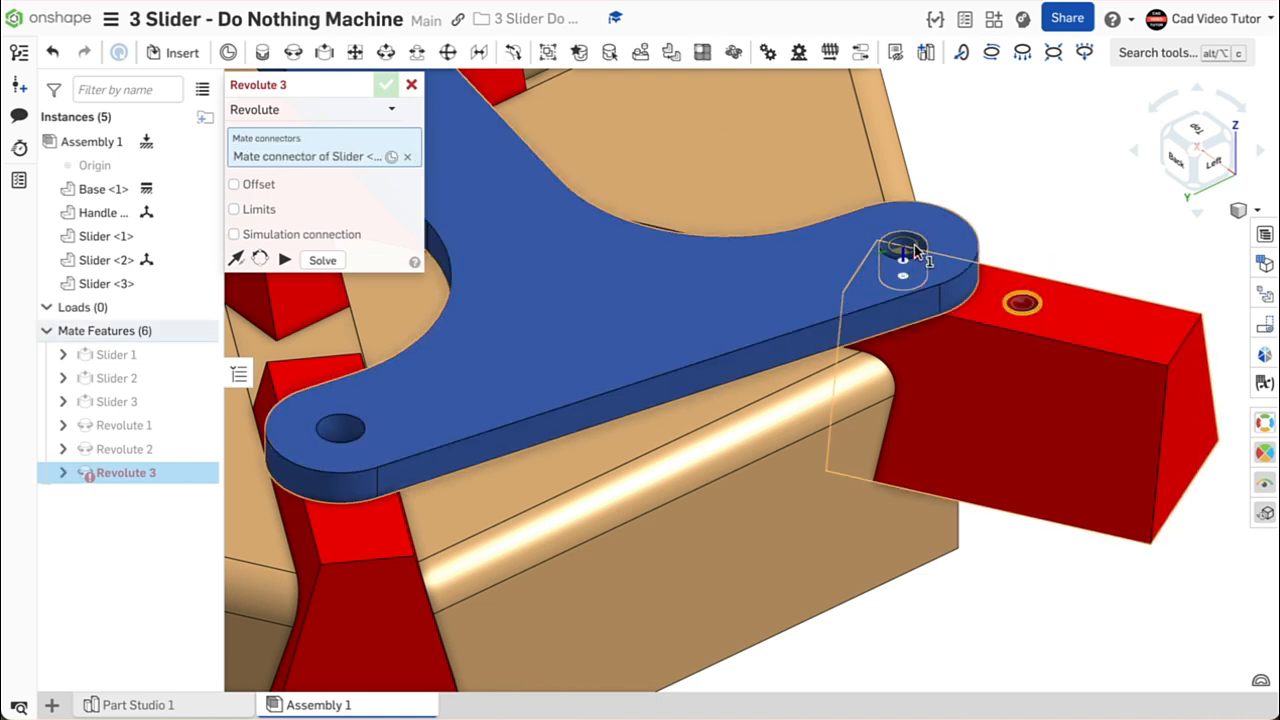
left_click(908, 272)
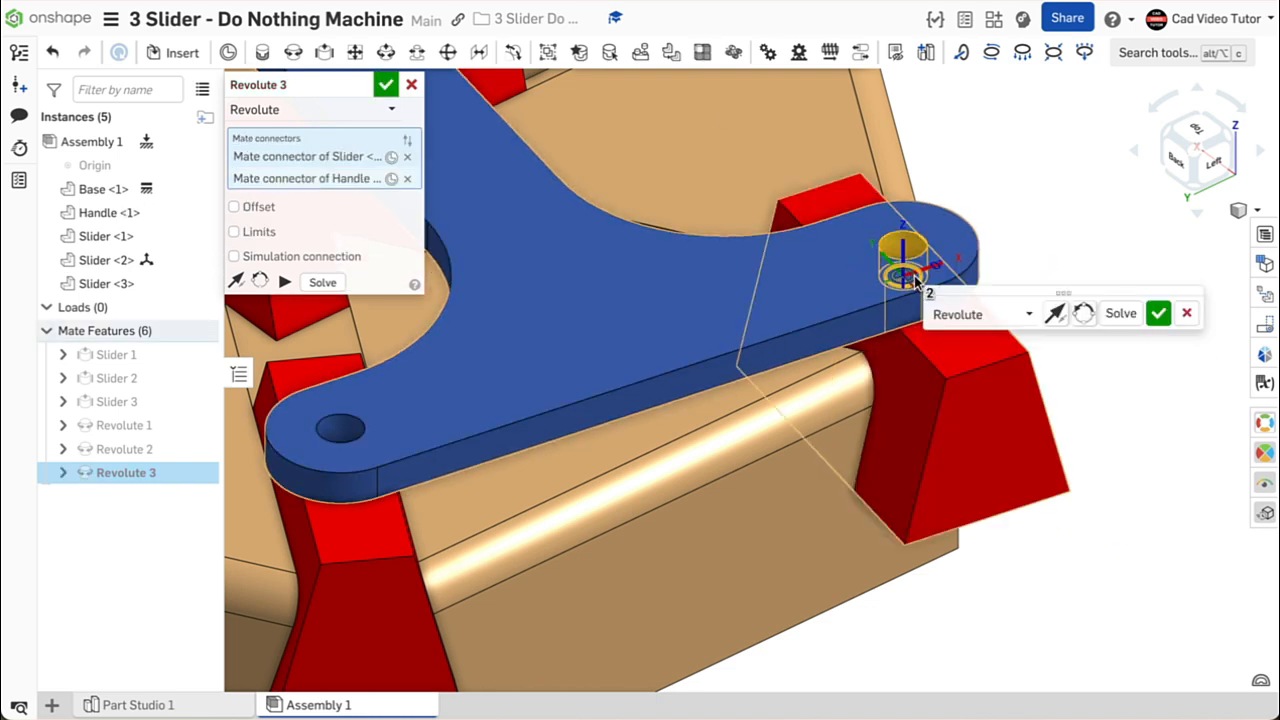
left_click(1120, 313)
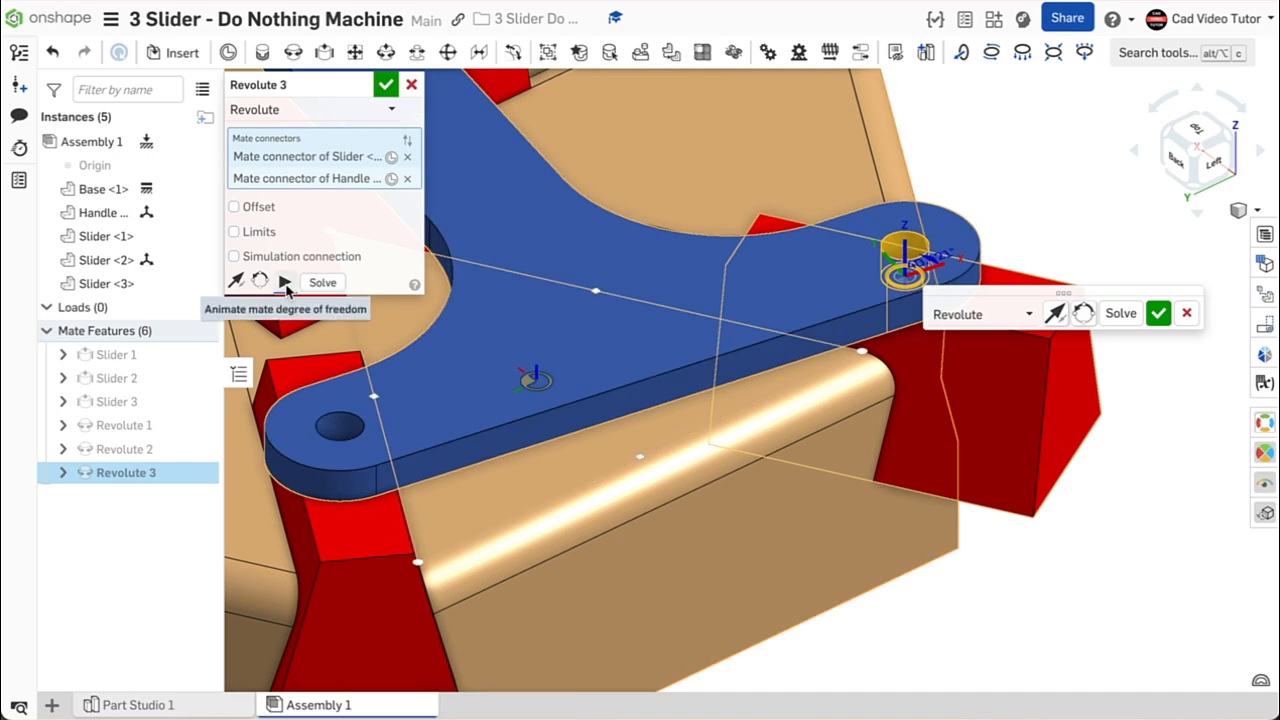
left_click(388, 85)
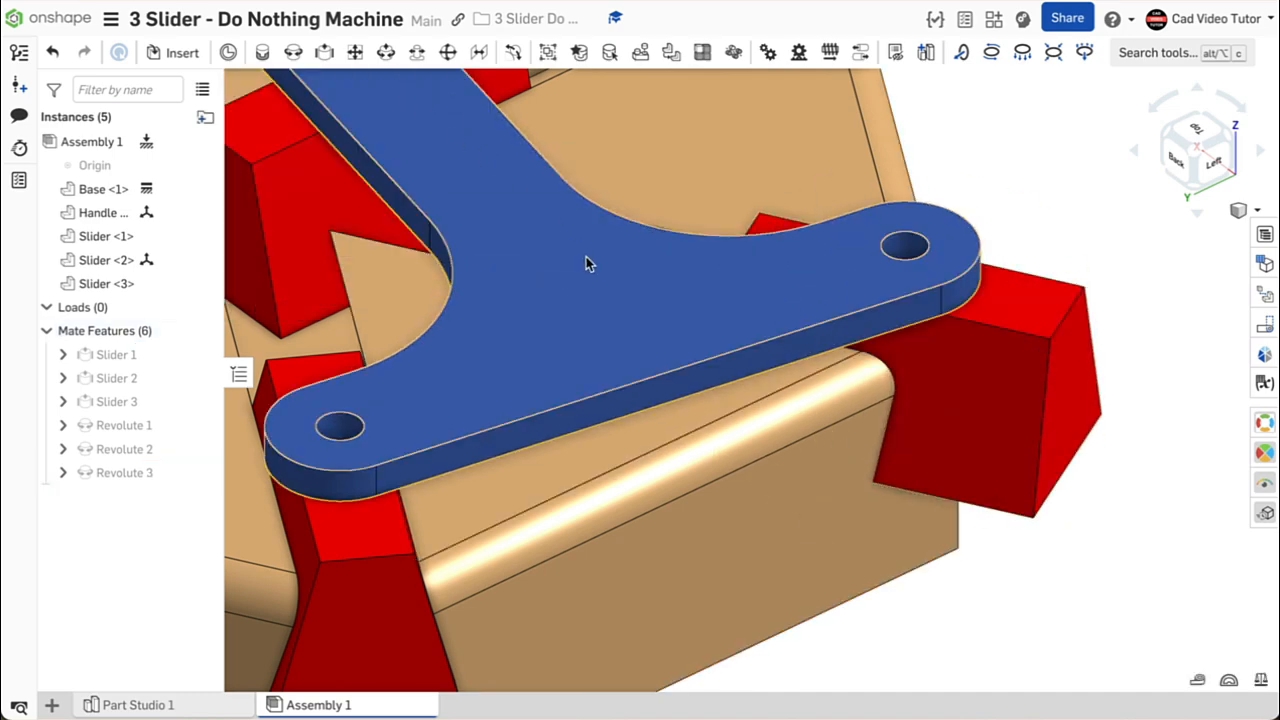
Swing the handle around over the base to test how the three sliders travel along their grooves
key("shift+7")
left_click_drag(555, 297, 348, 309)
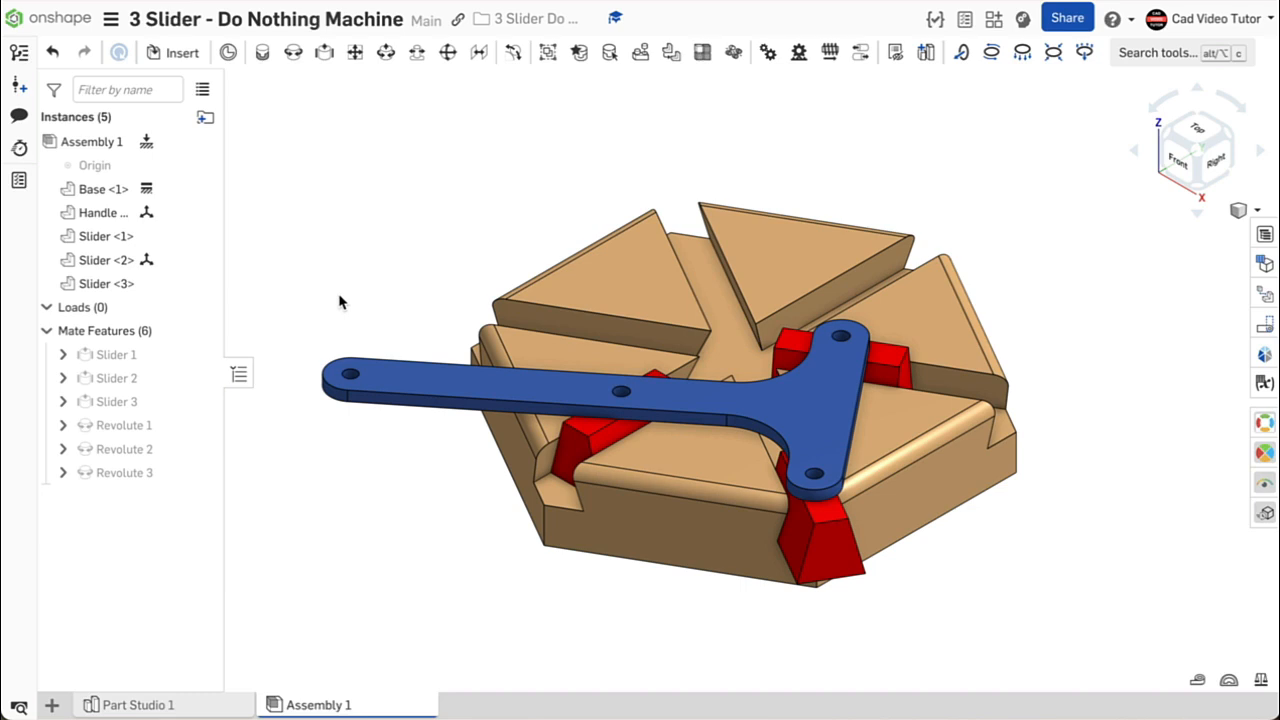
right_click(174, 475)
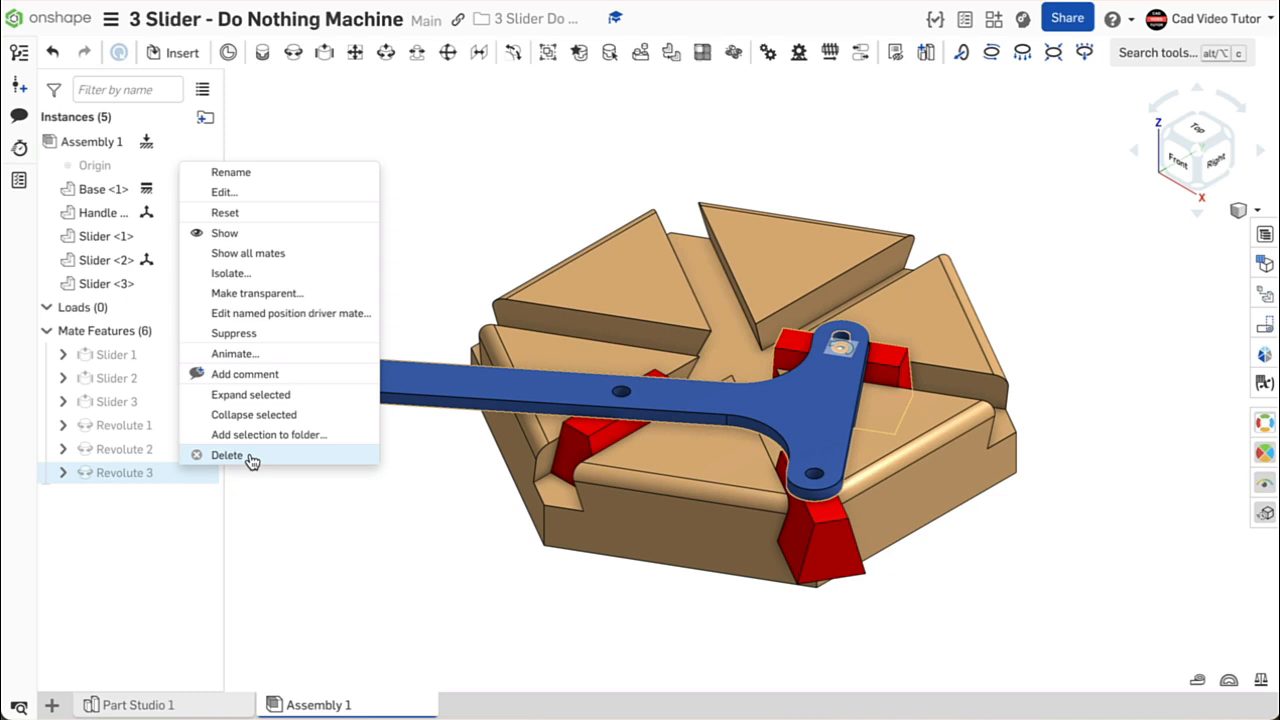
left_click(648, 166)
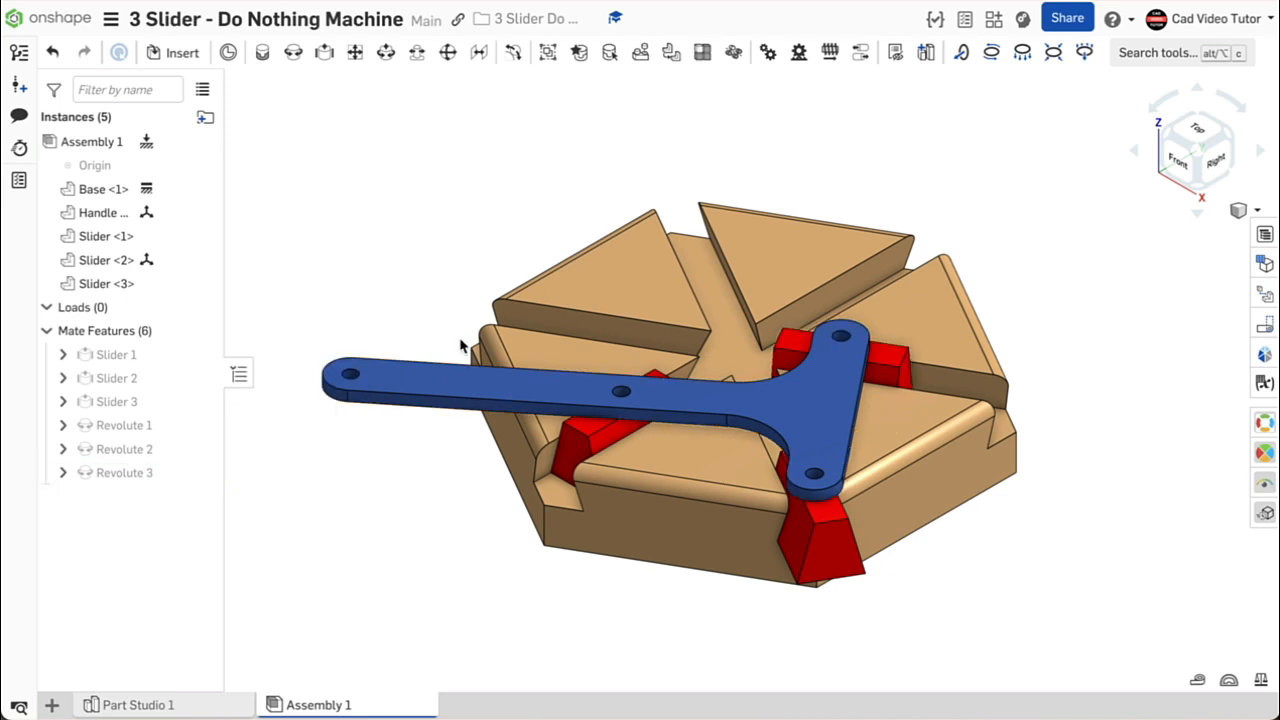
left_click_drag(433, 372, 620, 235)
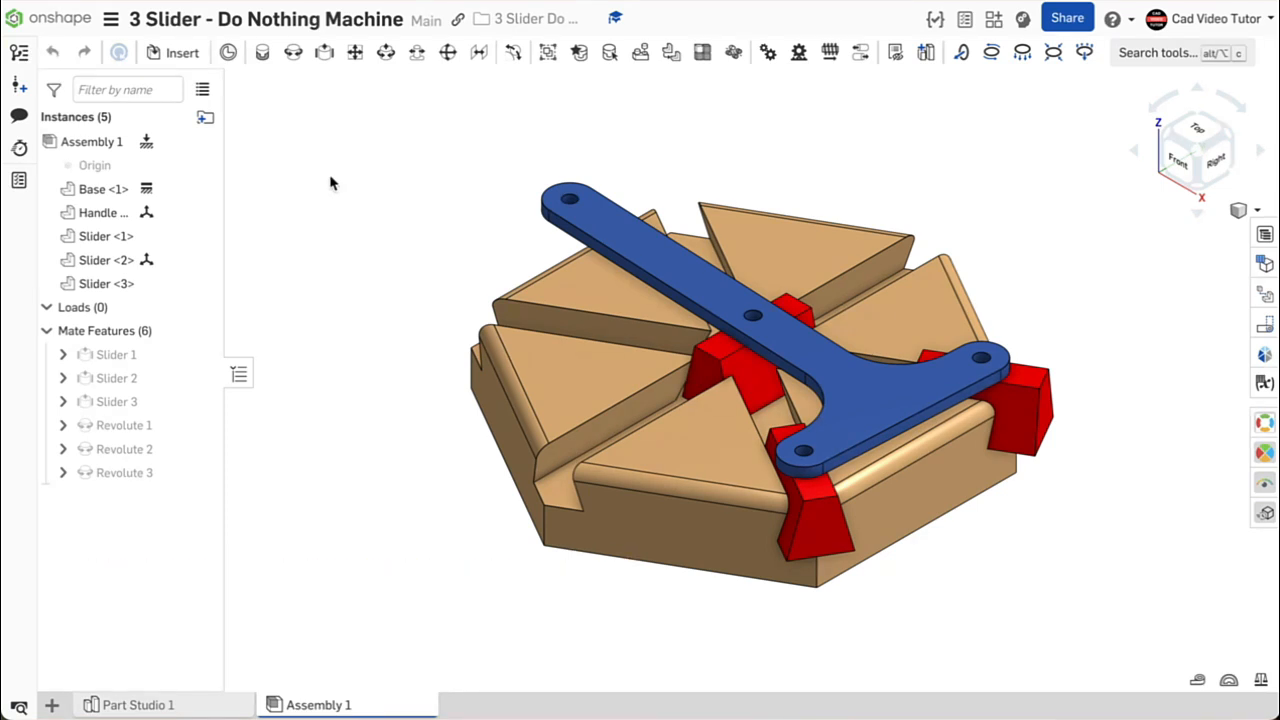
Choose the DIN 967 cross recessed pan head tapping screw with collar from the standard content's self-tapping screws
left_click(182, 53)
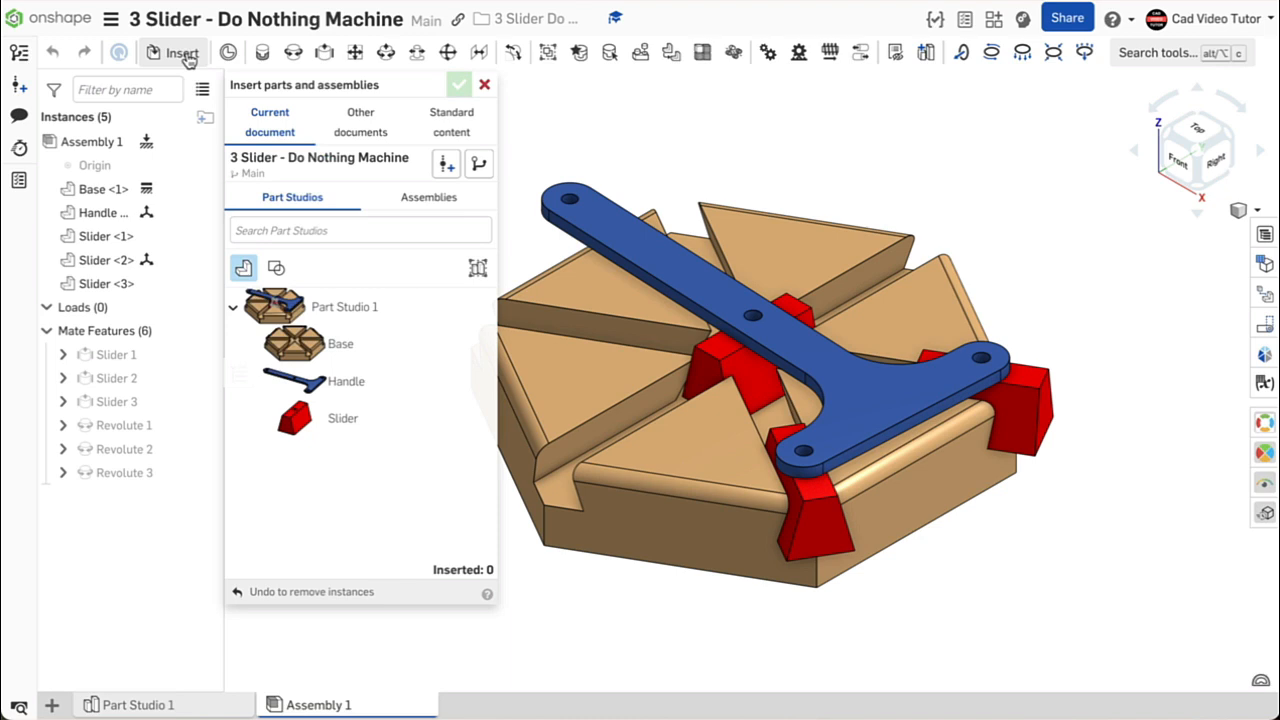
left_click(458, 122)
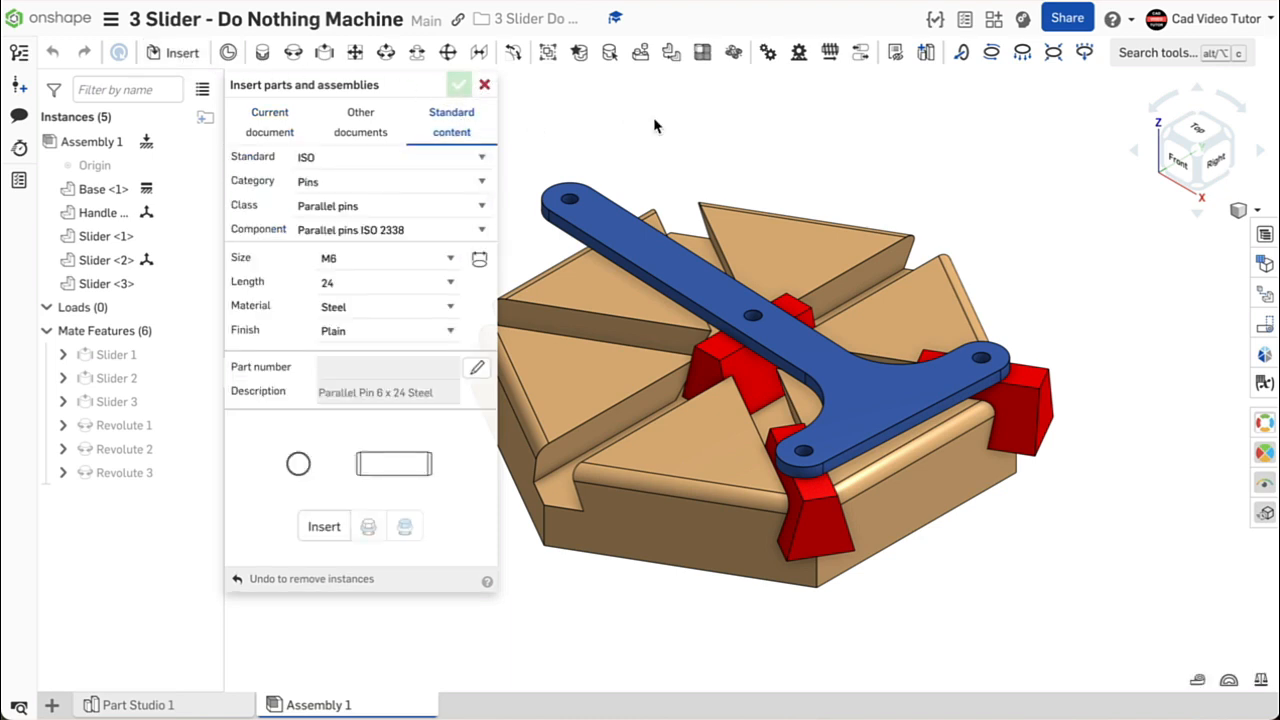
left_click(476, 156)
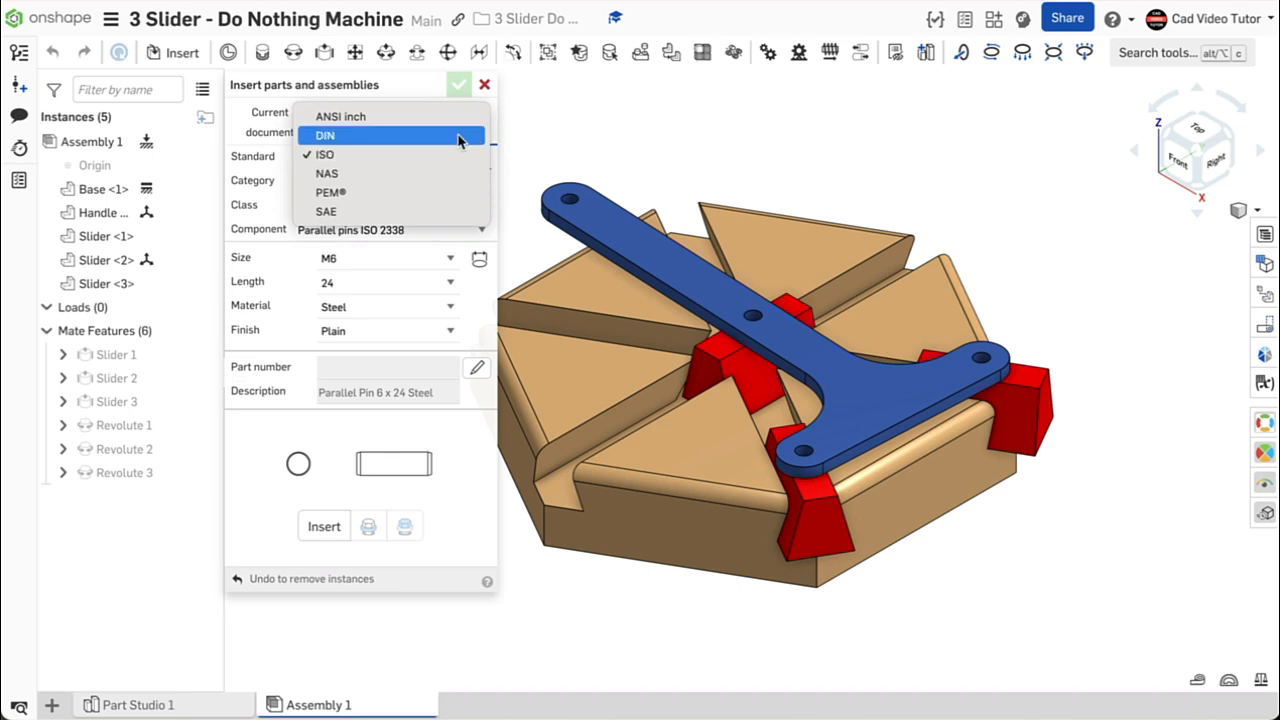
left_click(458, 140)
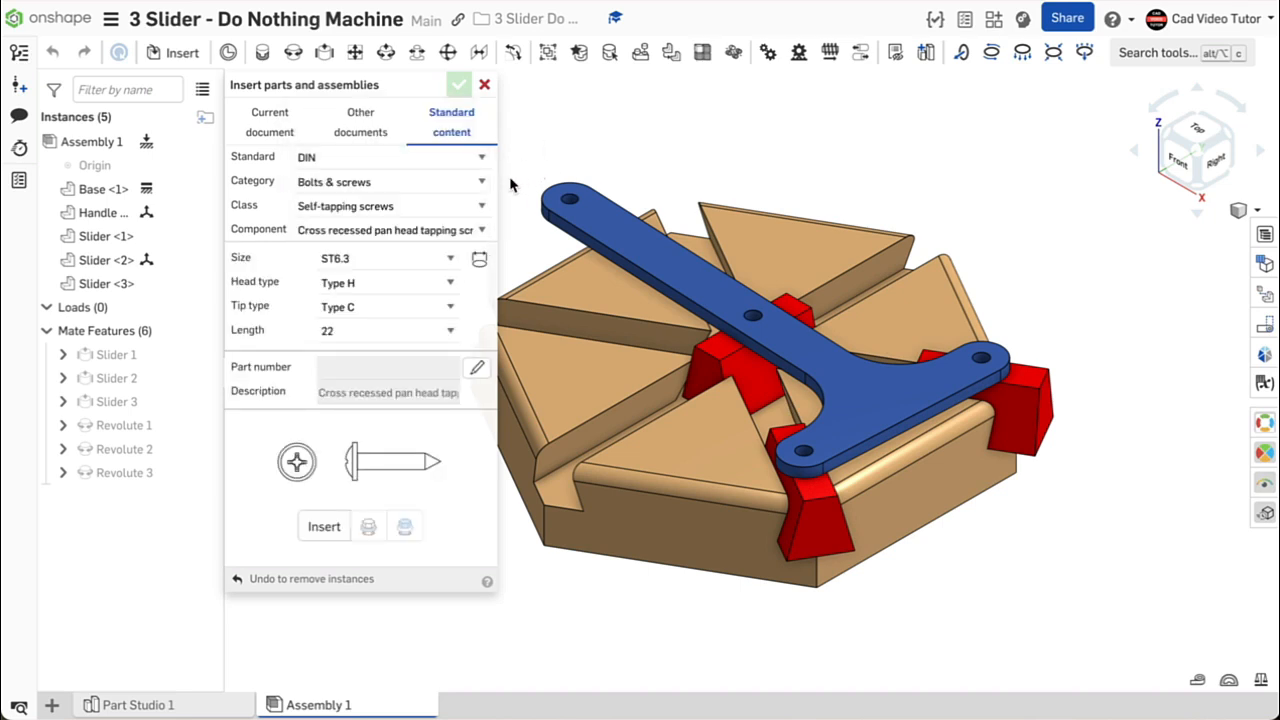
left_click(471, 184)
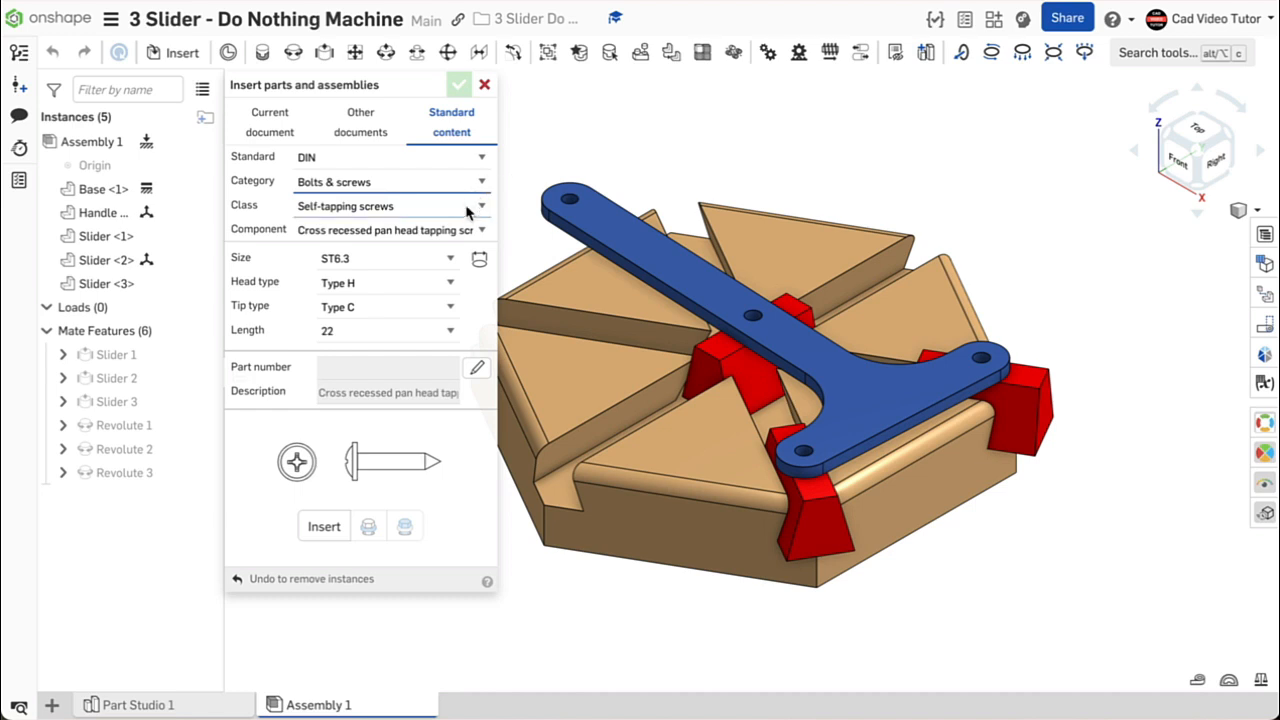
left_click(480, 206)
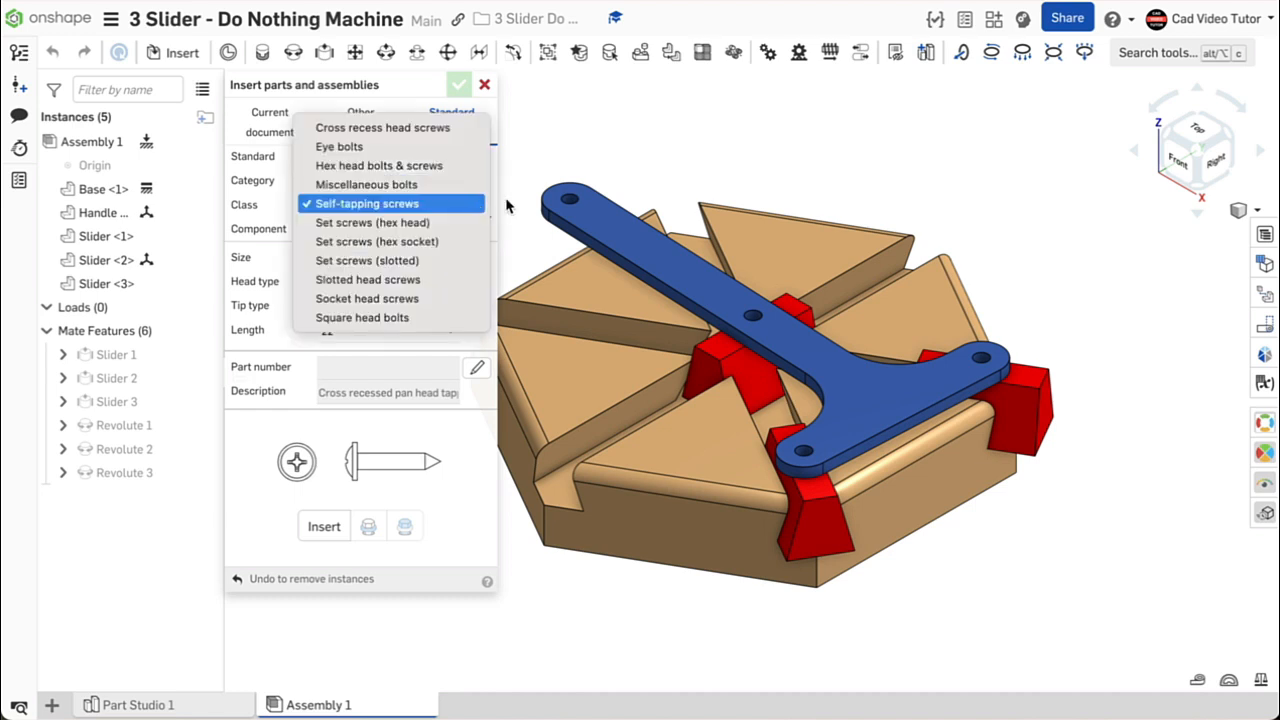
left_click(514, 206)
left_click(474, 232)
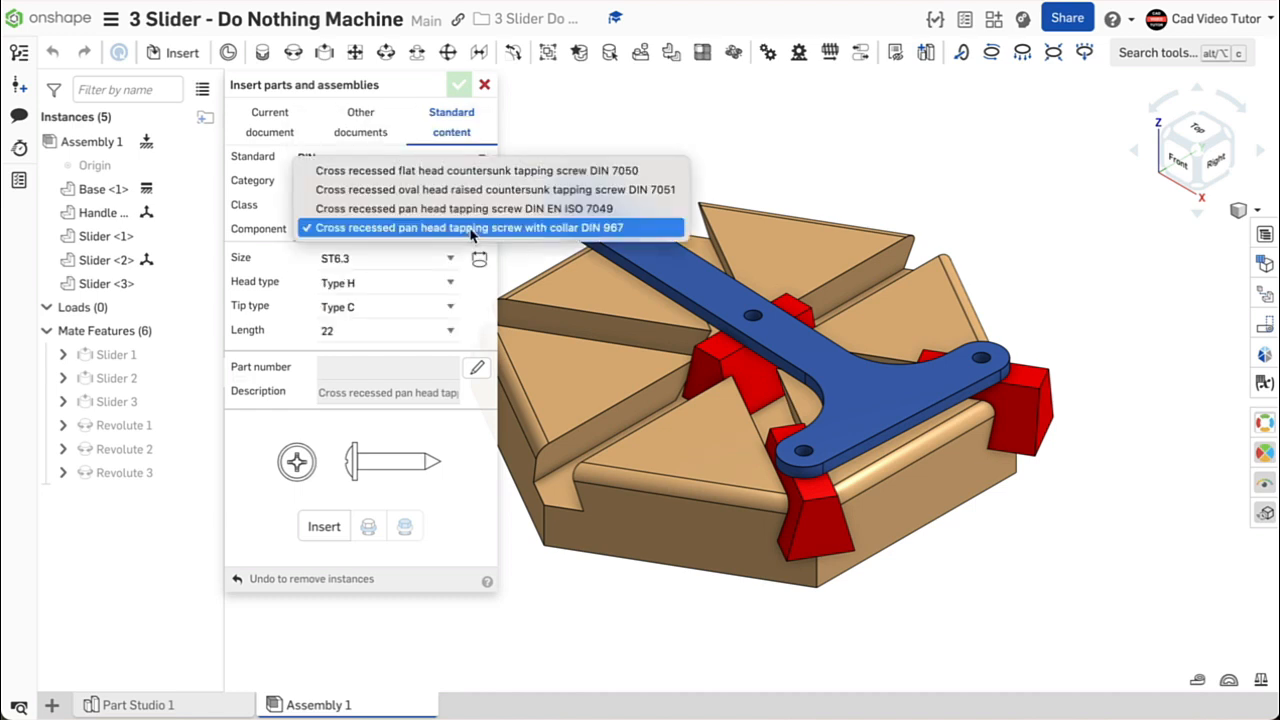
left_click(530, 258)
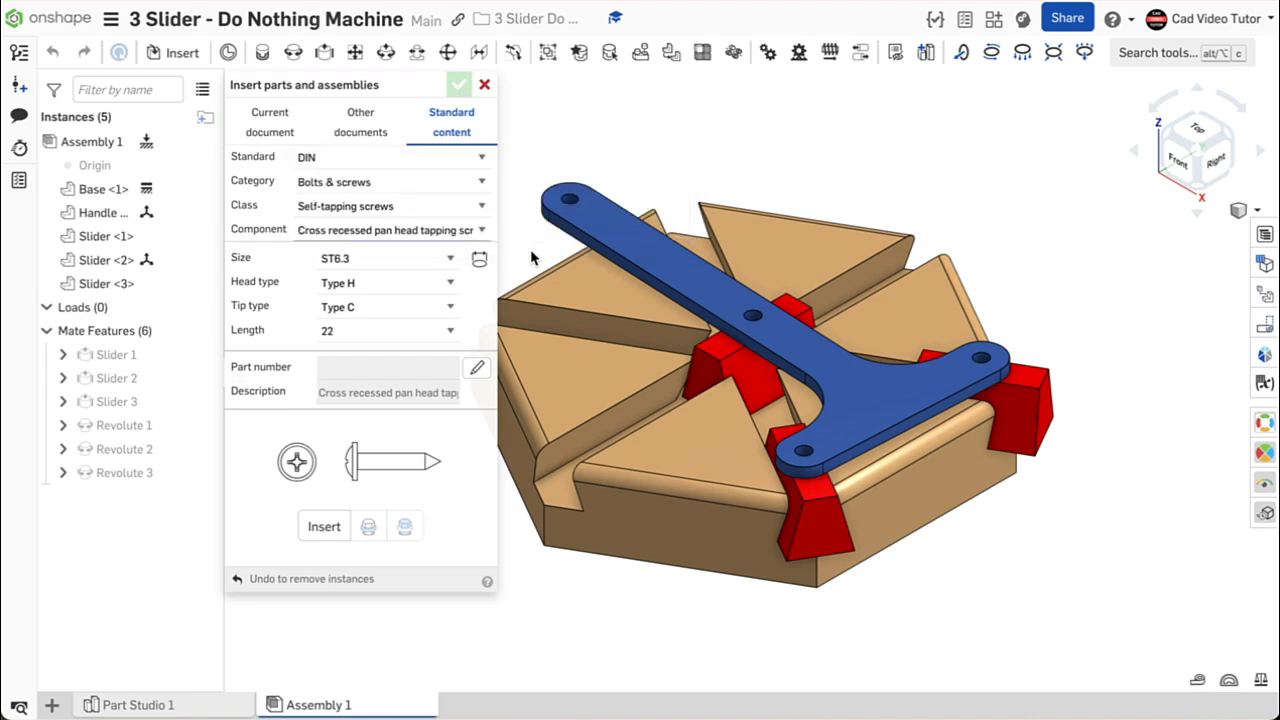
Review the available screw sizes and lengths, keeping size ST6.3 and length 22
left_click(450, 258)
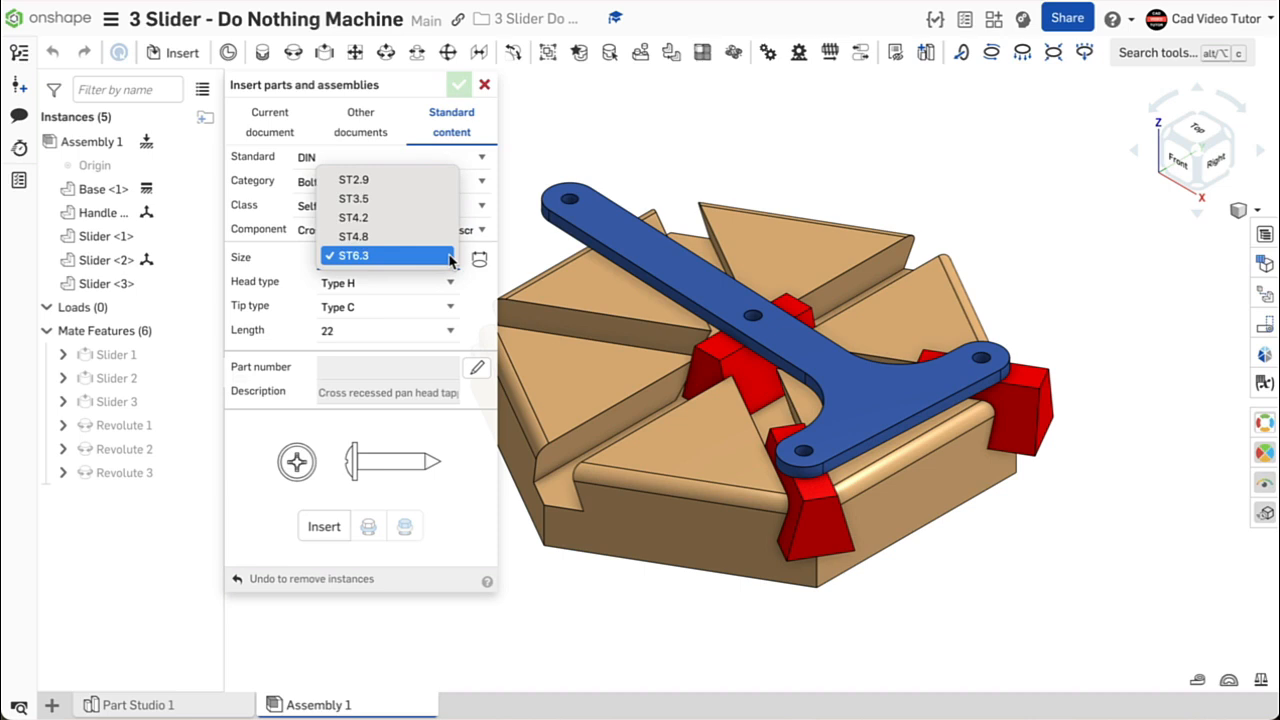
left_click(450, 257)
left_click(449, 331)
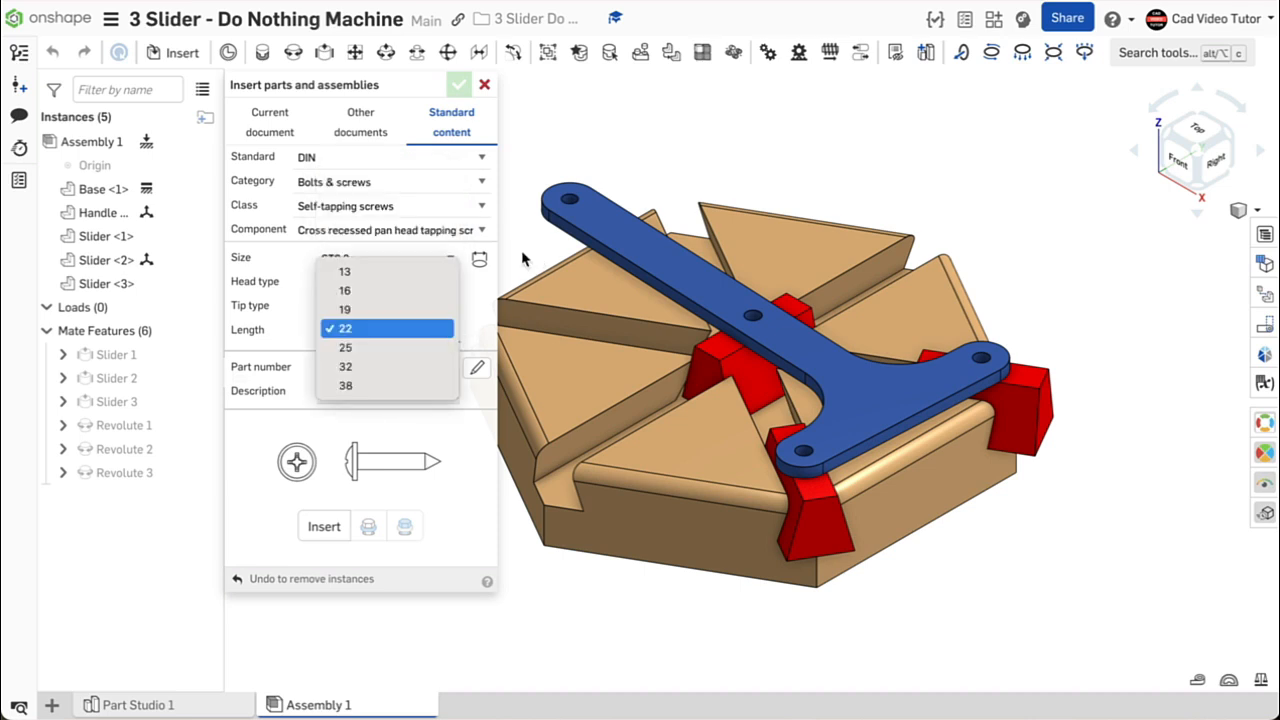
left_click(522, 258)
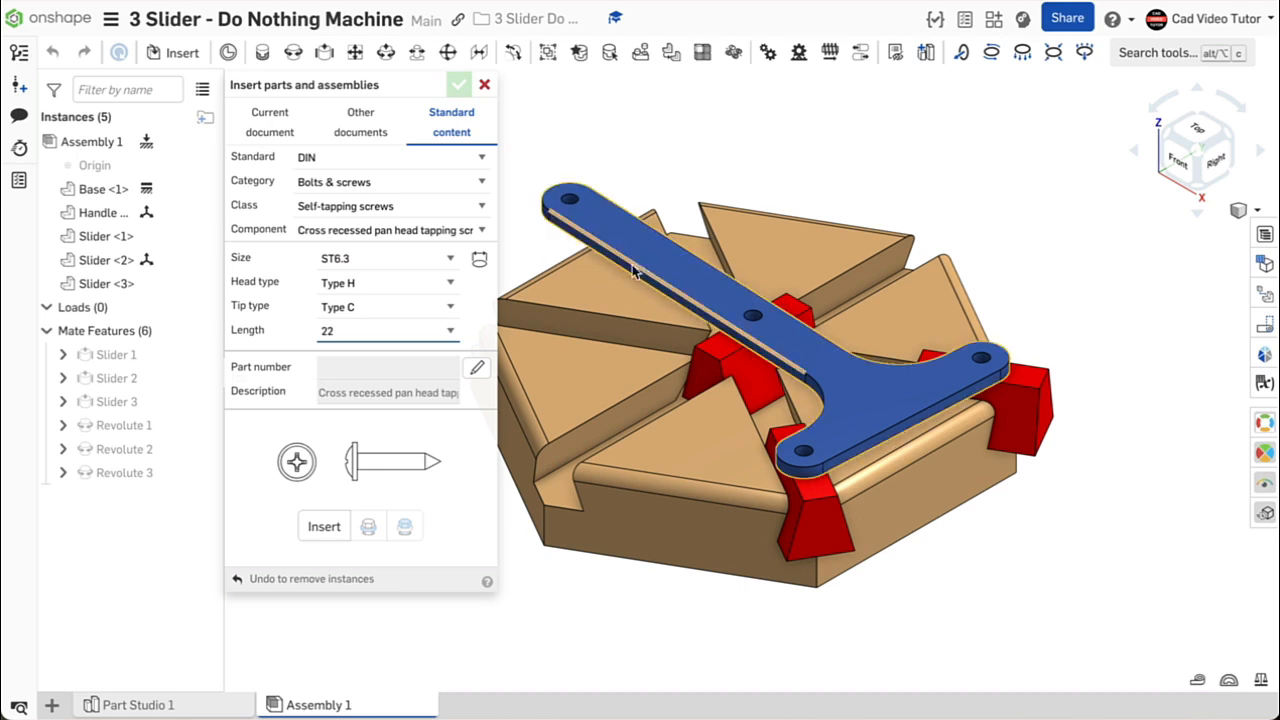
Insert the ST6.3 tapping screws into the handle's middle hole and both crossbar holes
scroll(754, 318, "up", 3)
left_click(760, 316)
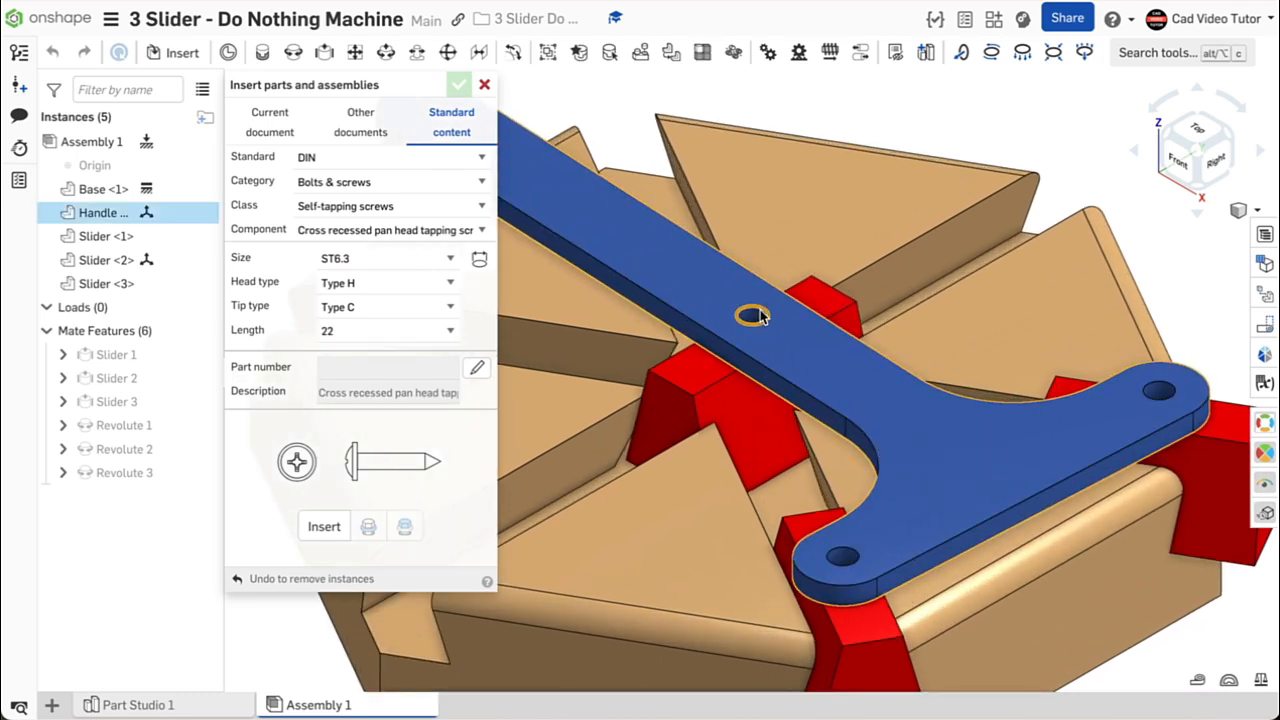
left_click(848, 556)
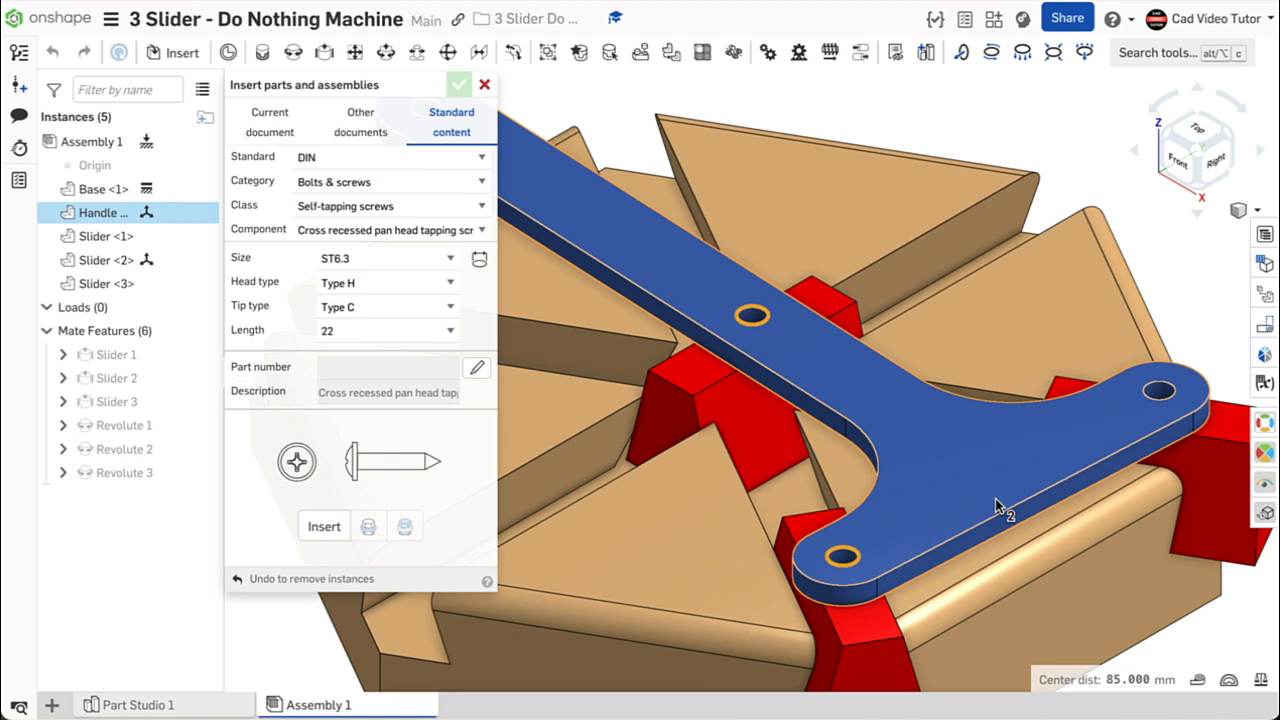
left_click(1160, 390)
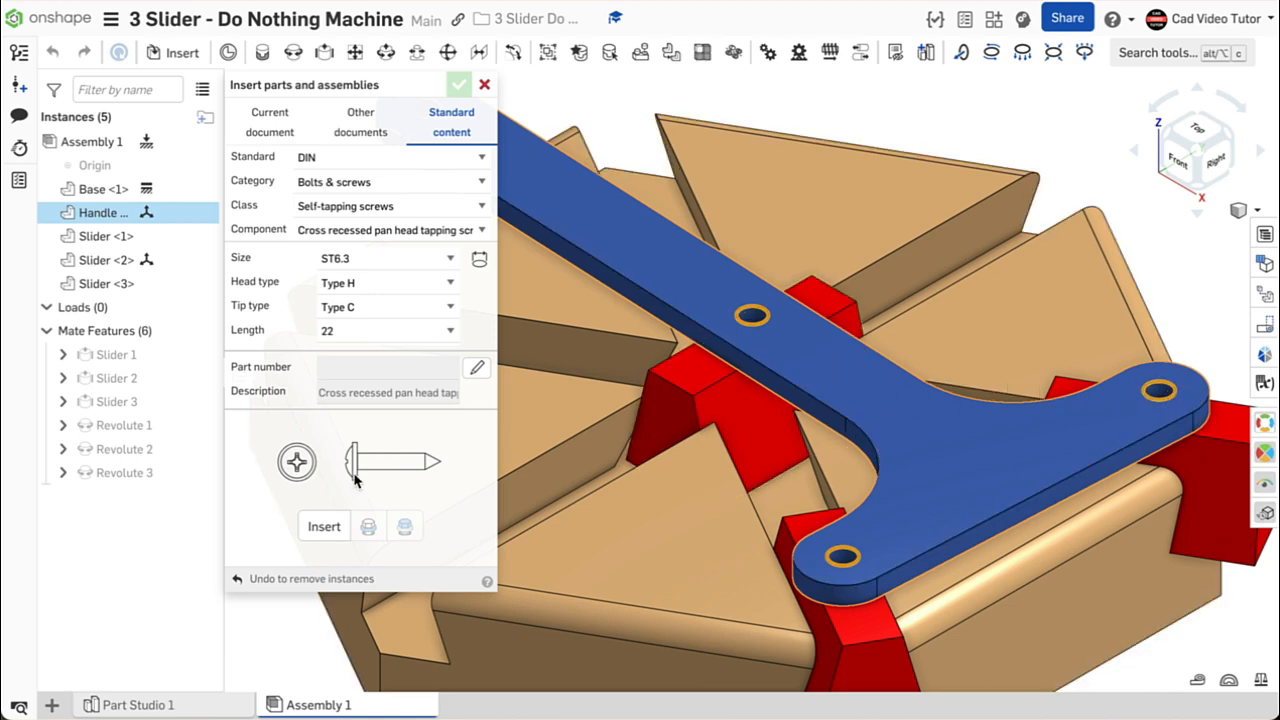
left_click(329, 525)
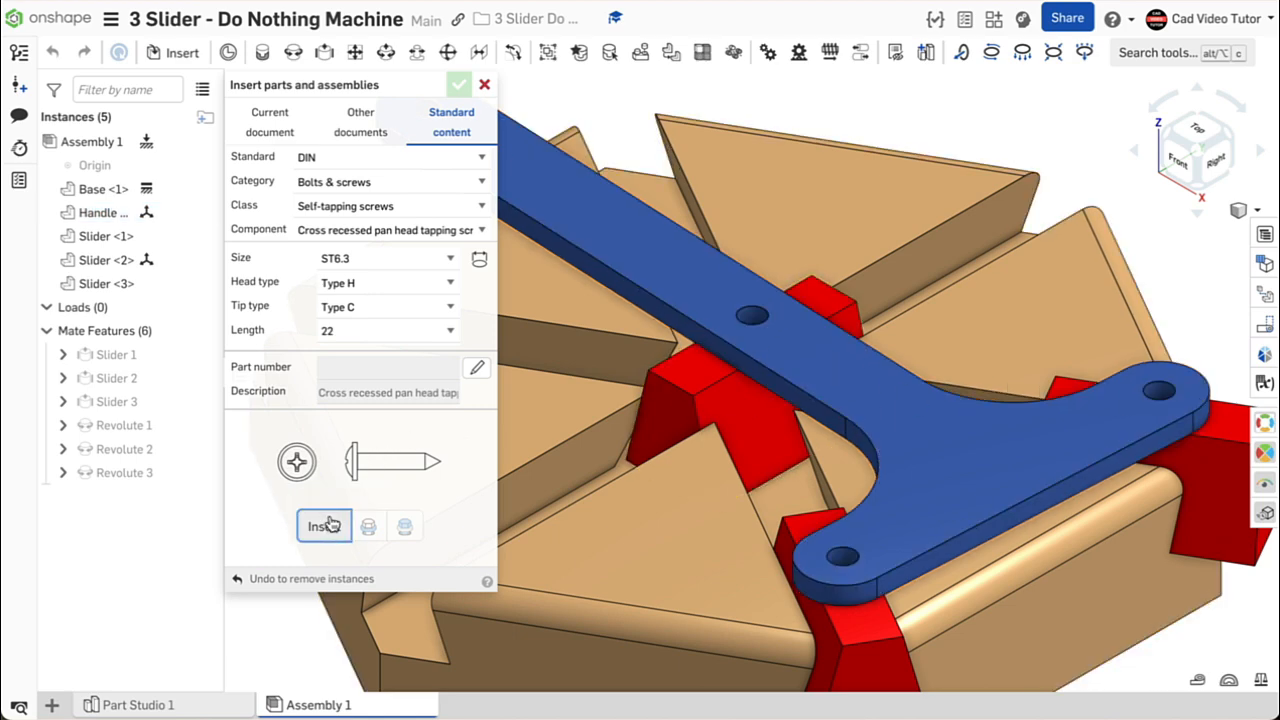
left_click(458, 85)
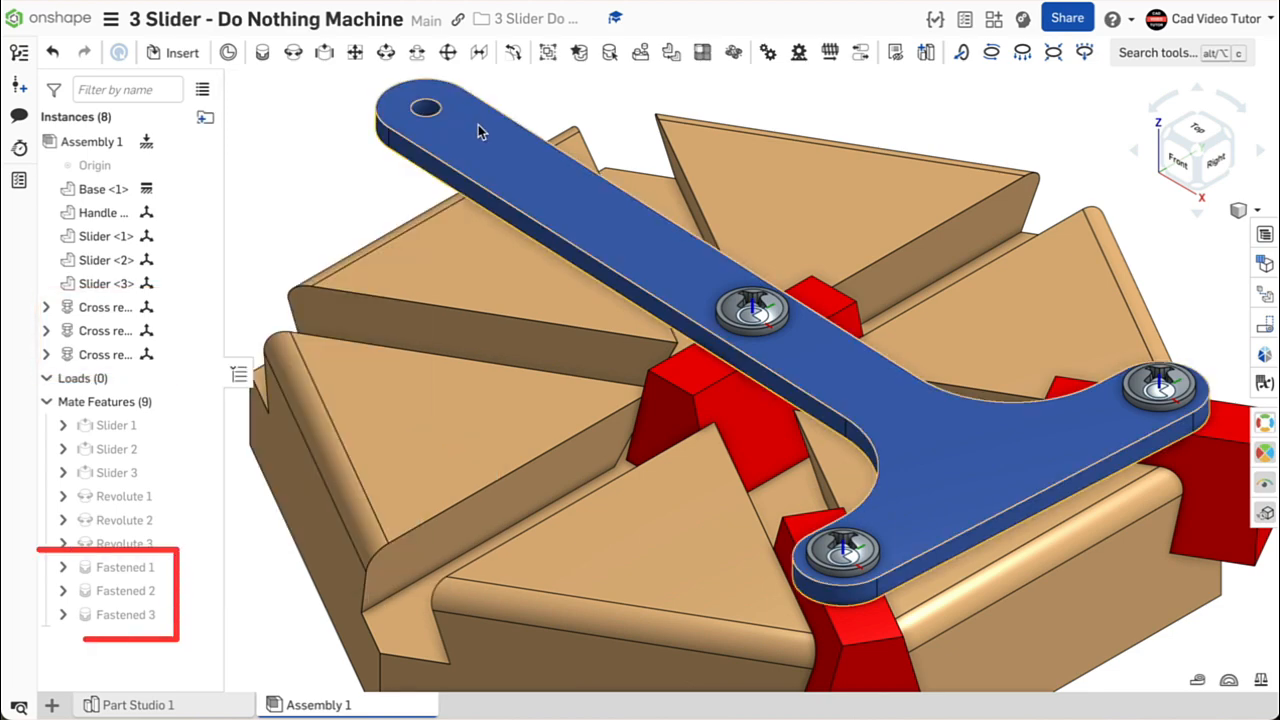
Choose the ISO 2338 parallel pin from the standard content's pins category
scroll(478, 125, "down", 5)
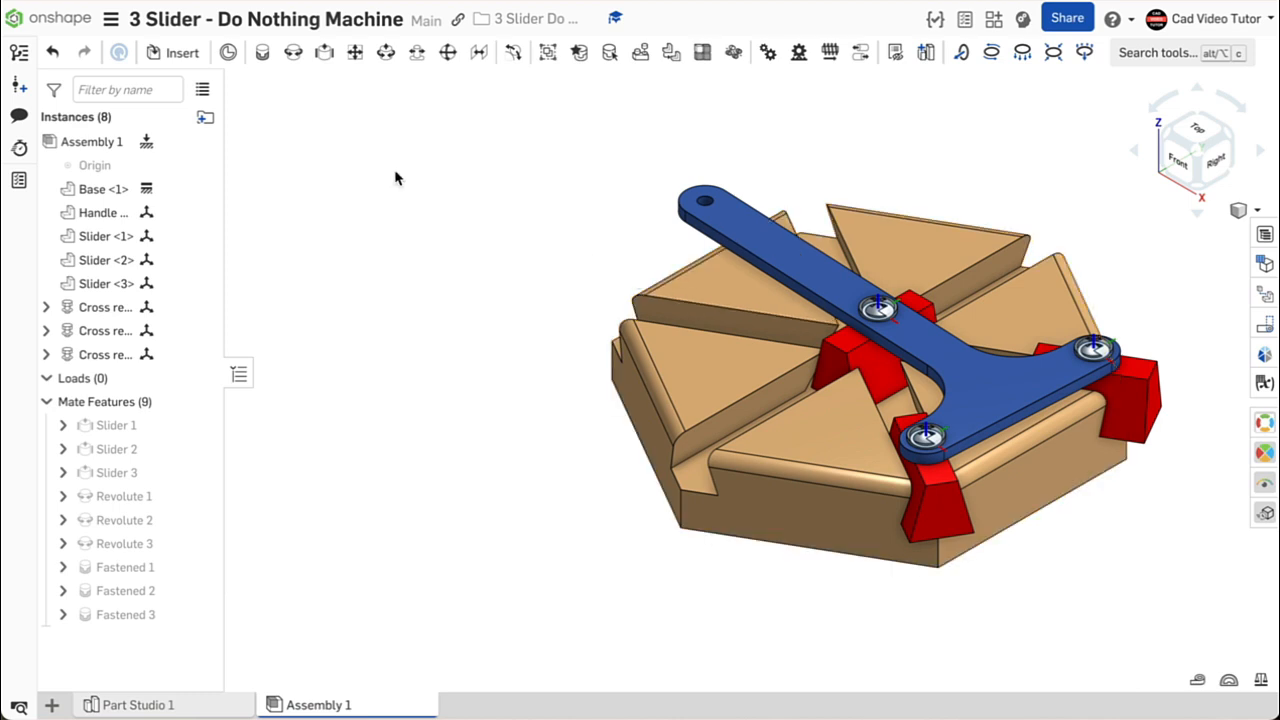
left_click(186, 60)
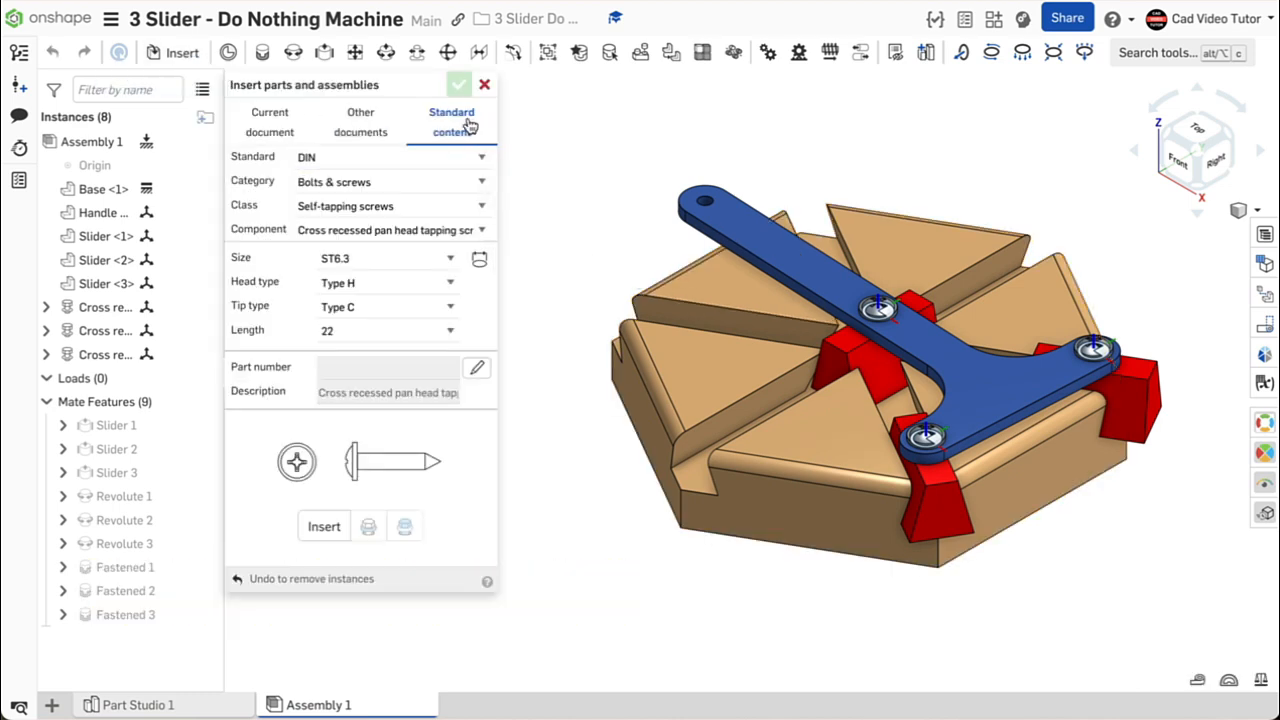
left_click(484, 160)
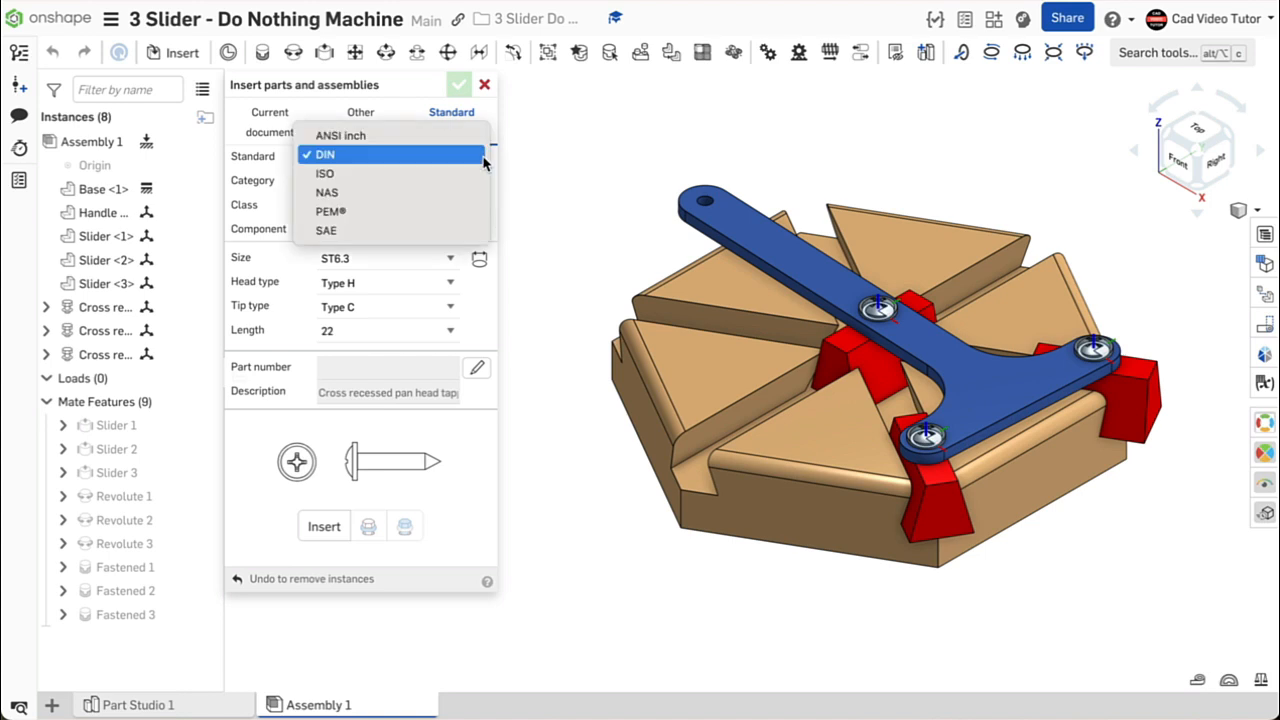
left_click(468, 175)
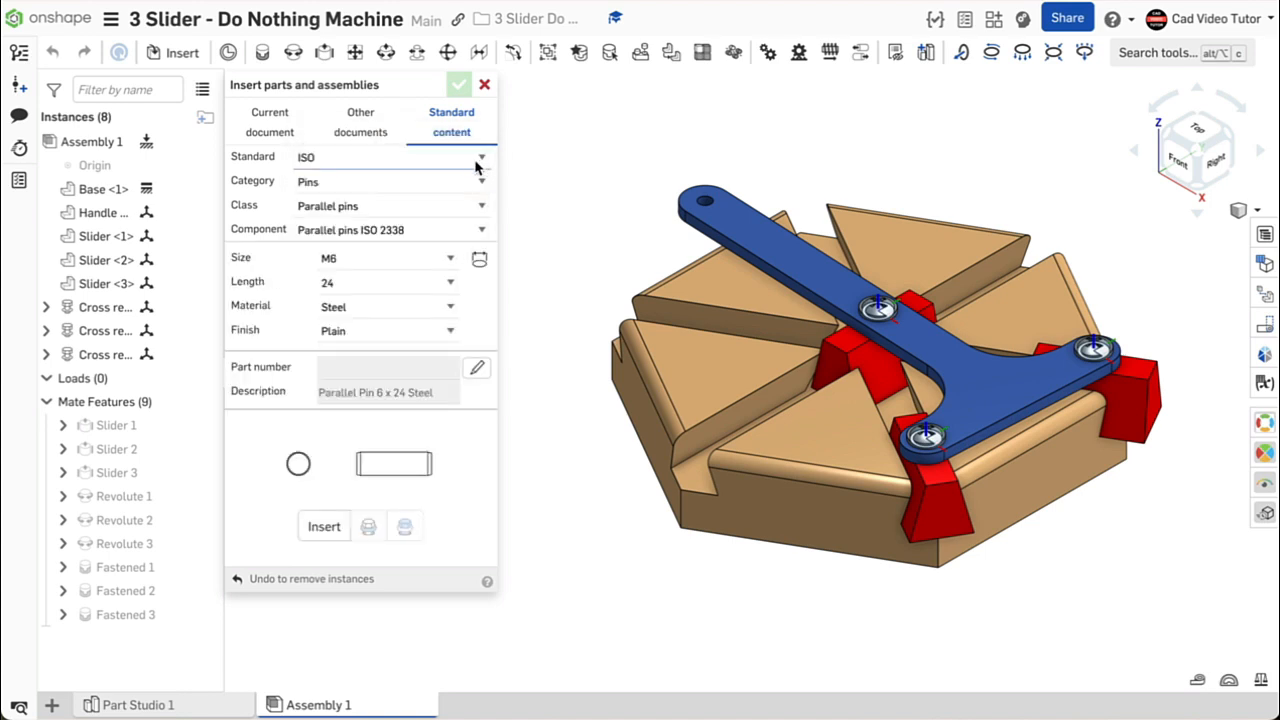
left_click(482, 179)
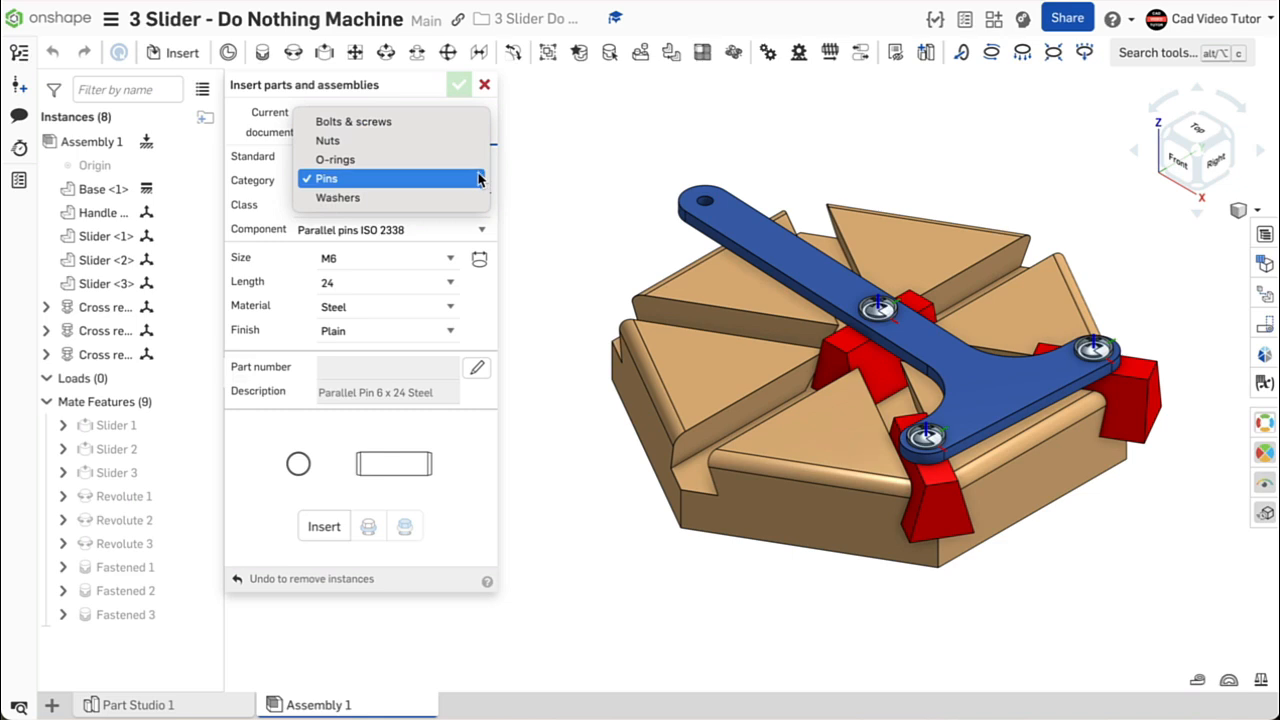
left_click(481, 178)
left_click(482, 207)
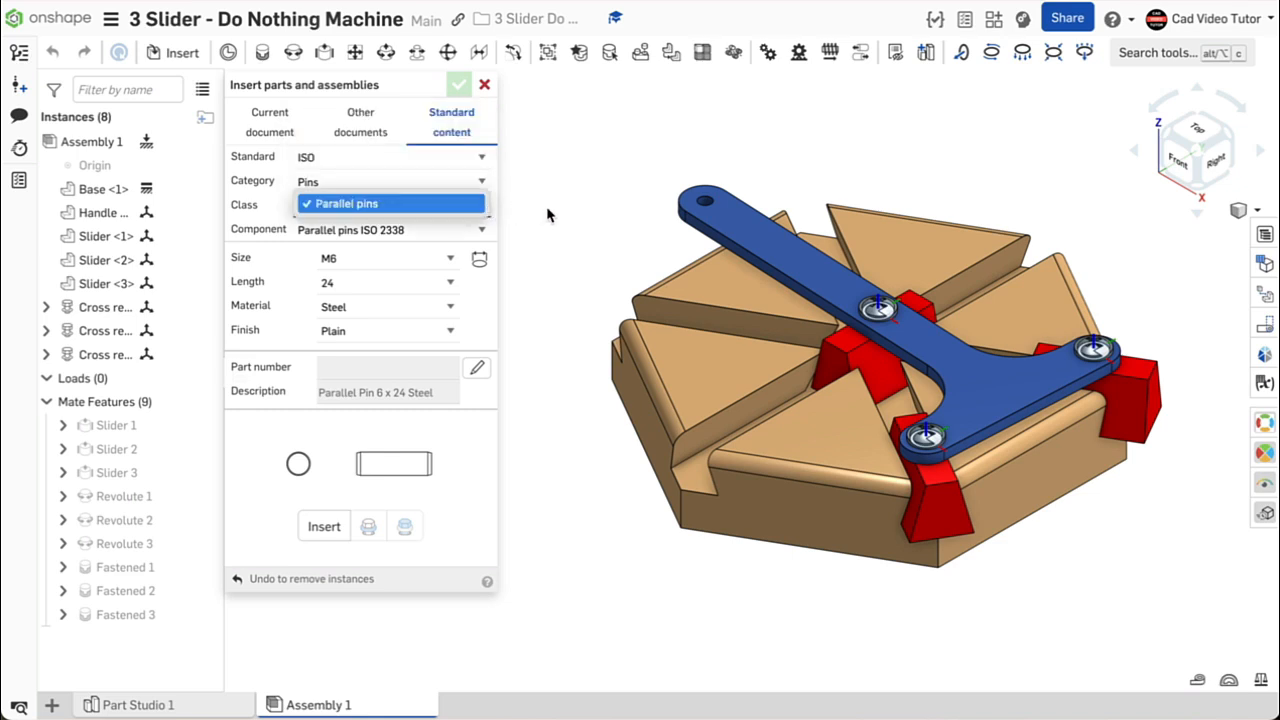
left_click(546, 211)
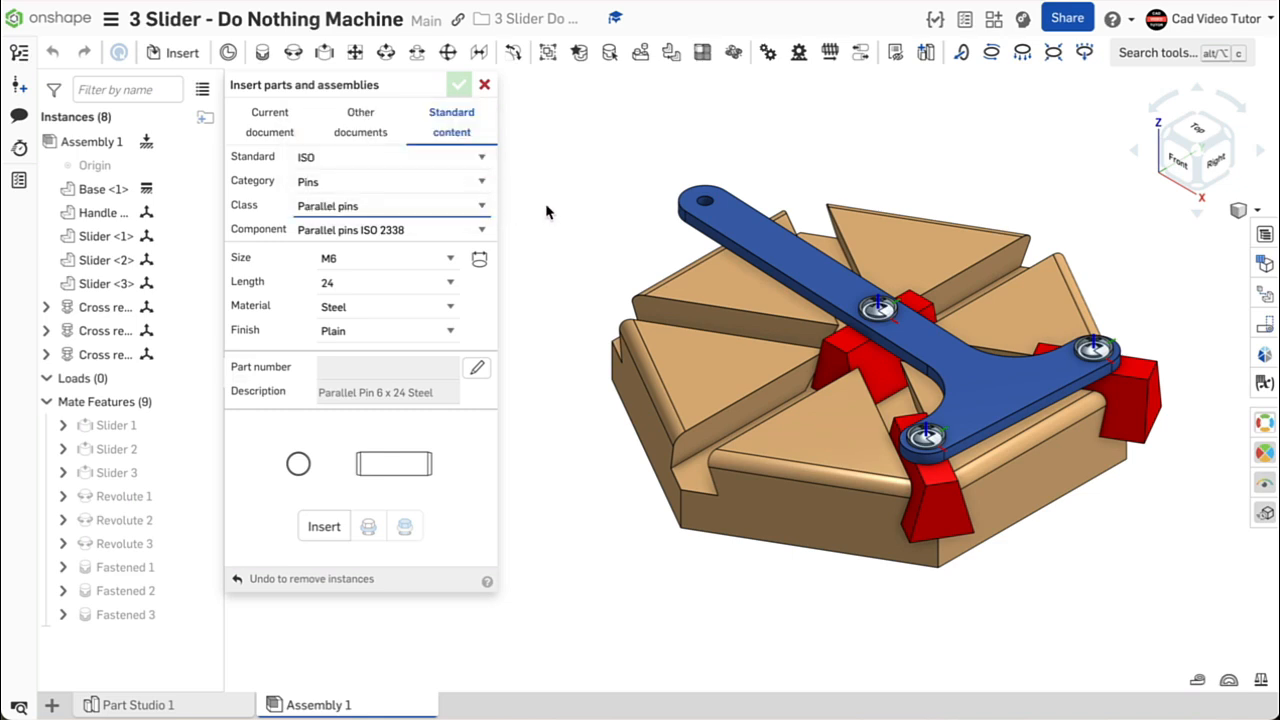
Insert one M6 parallel pin of length 24 in plain steel, placed above the handle's free end hole
left_click(448, 260)
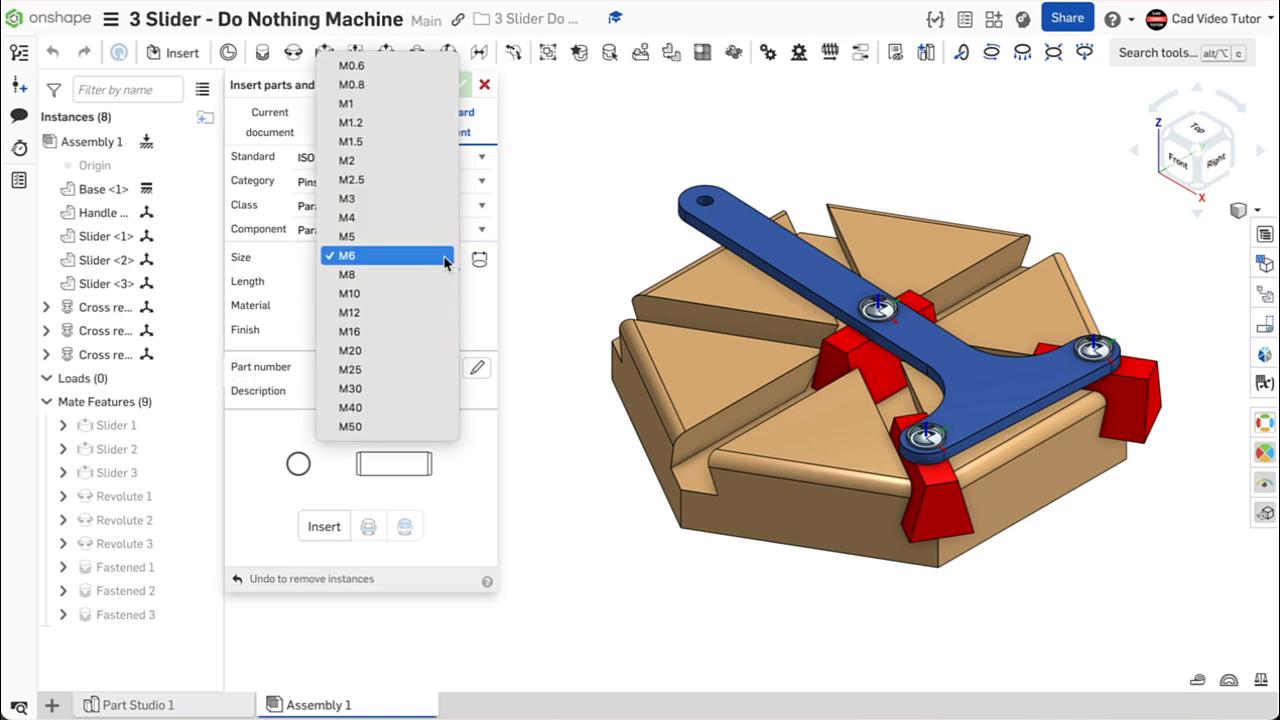
left_click(544, 261)
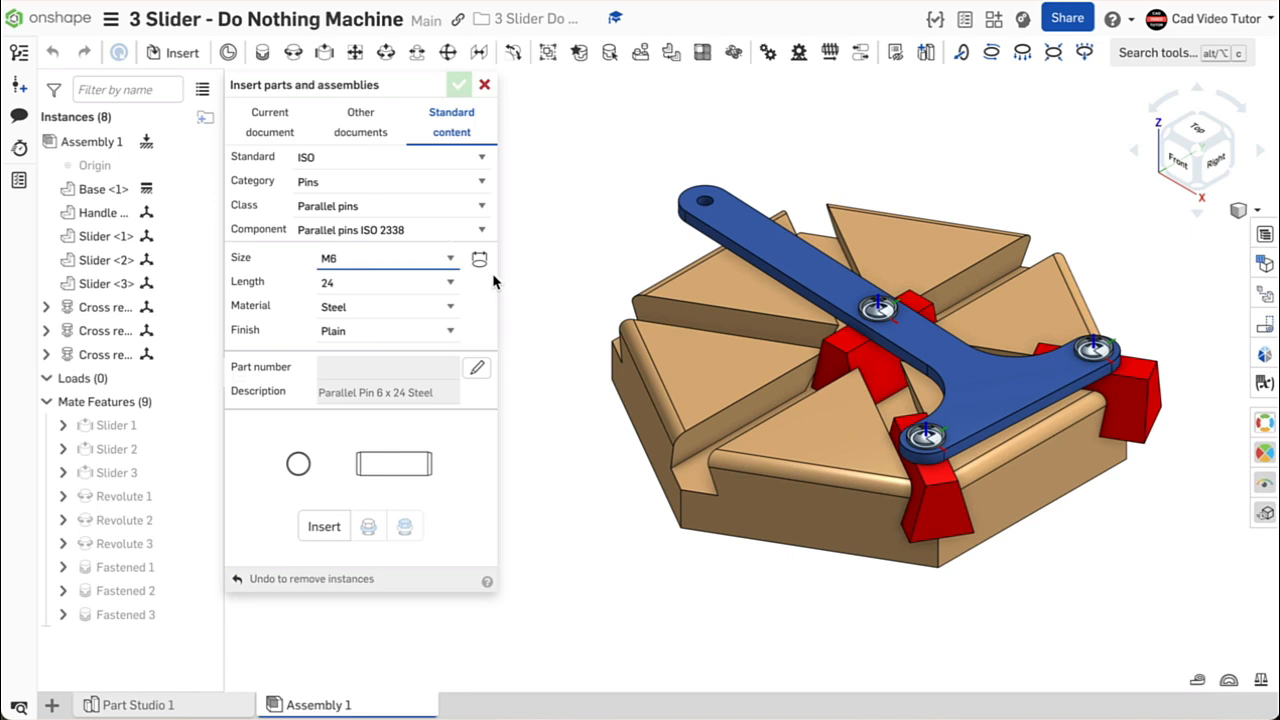
left_click(330, 527)
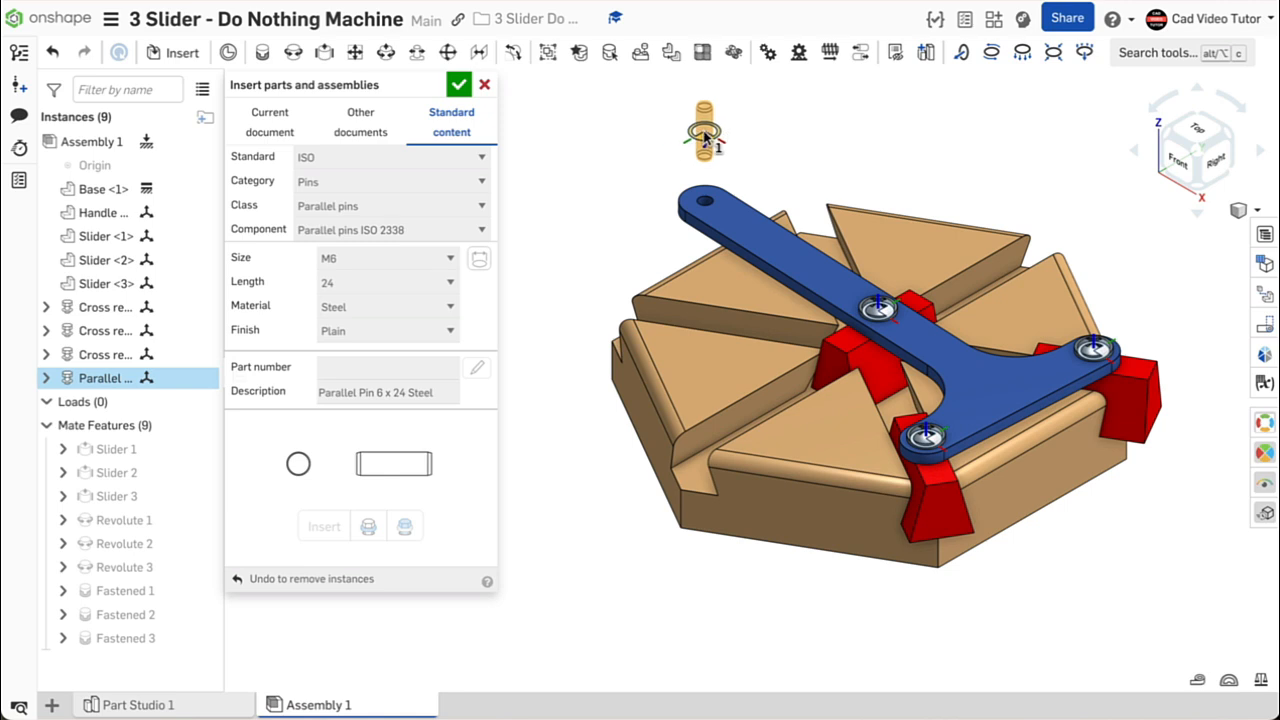
left_click(705, 135)
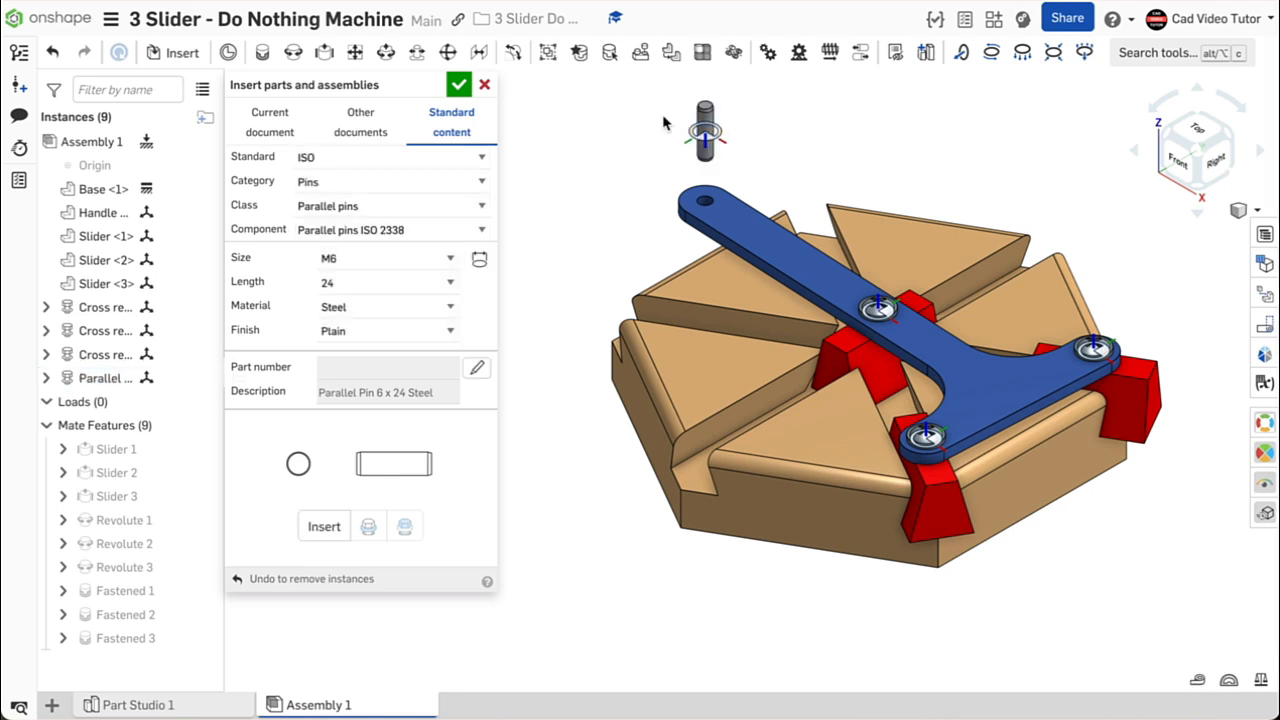
left_click(458, 85)
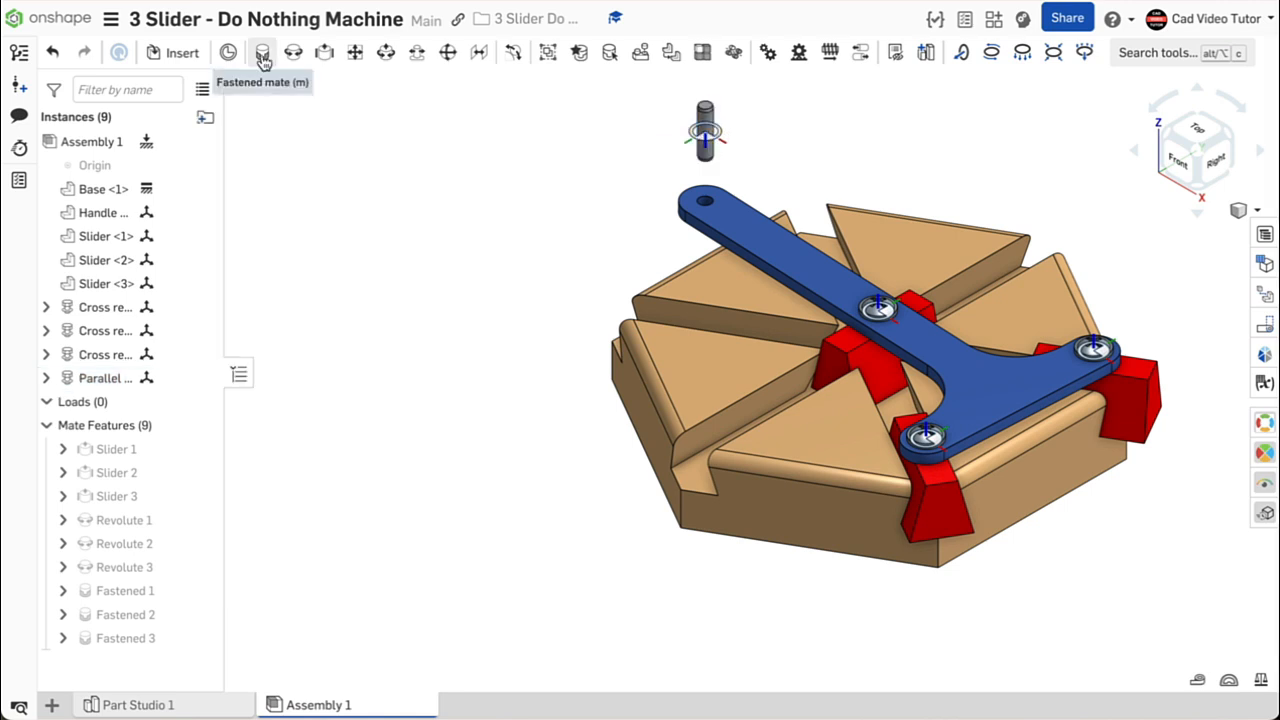
Fasten the pin's lower end to the underside of the hole at the handle's free end with a Fastened mate
left_click(261, 55)
scroll(680, 200, "up", 3)
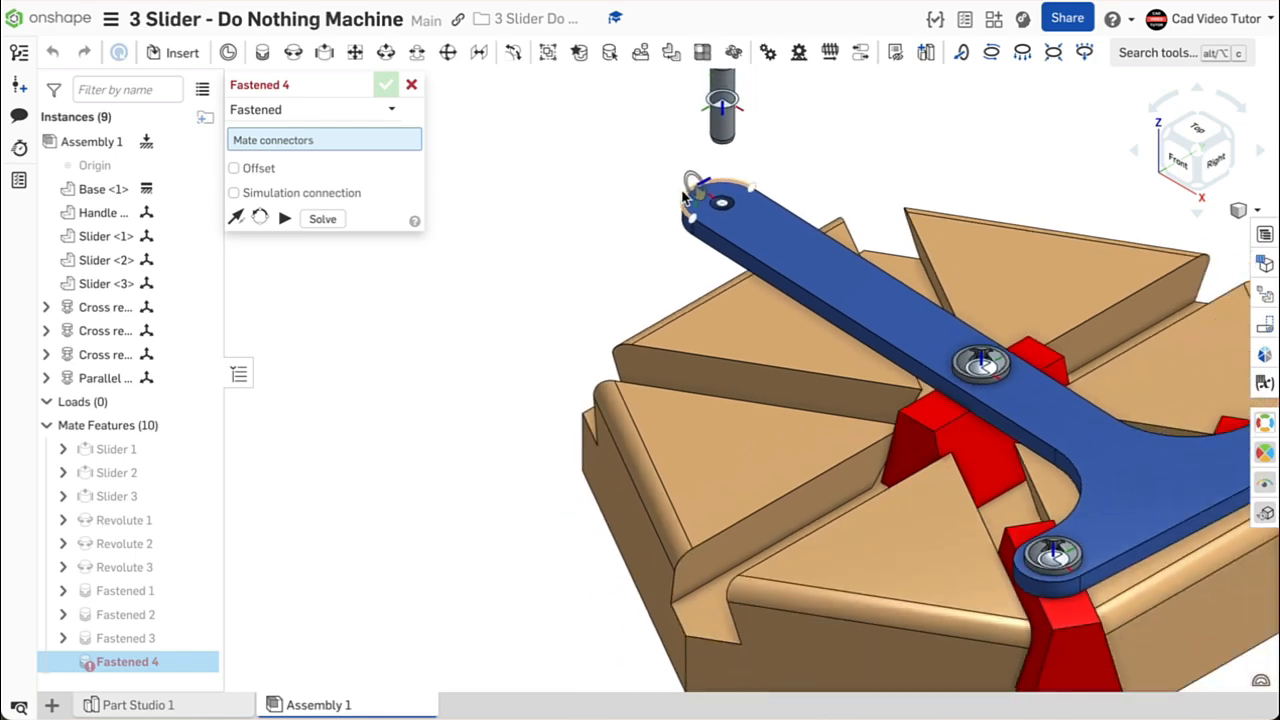
right_click_drag(686, 196, 626, 363)
scroll(603, 363, "up", 5)
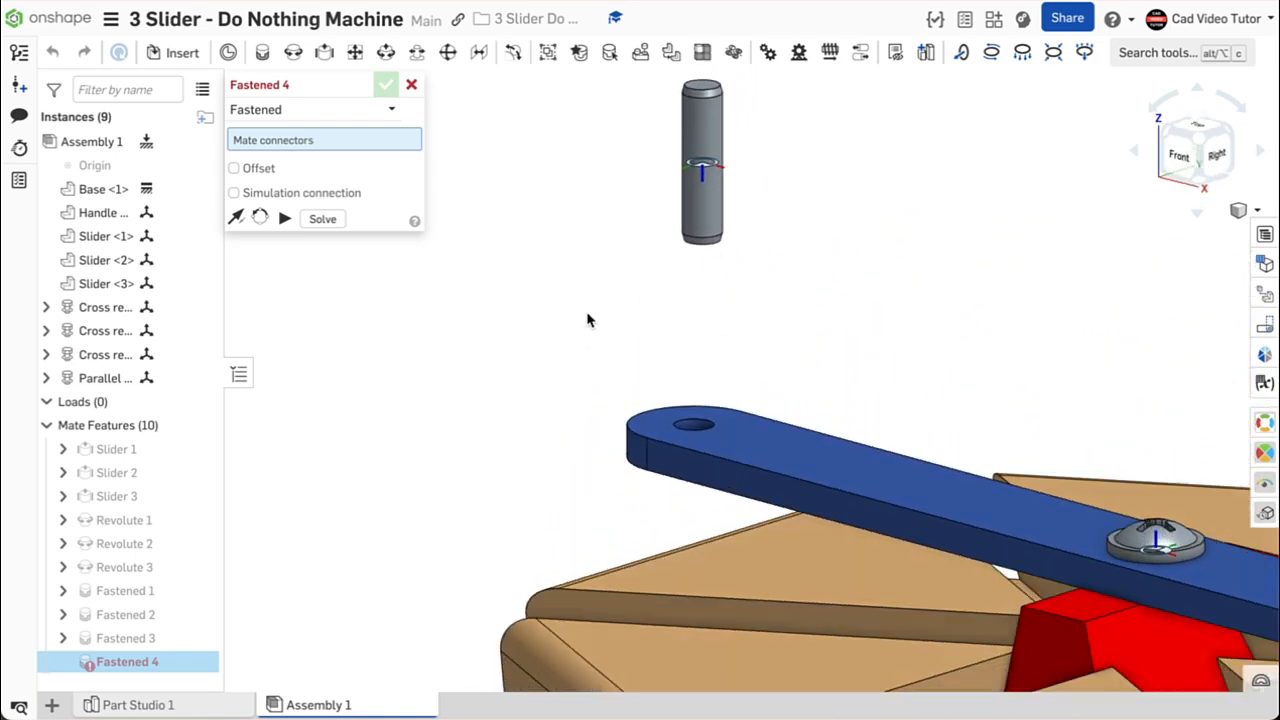
right_click_drag(588, 320, 668, 290)
left_click(674, 280)
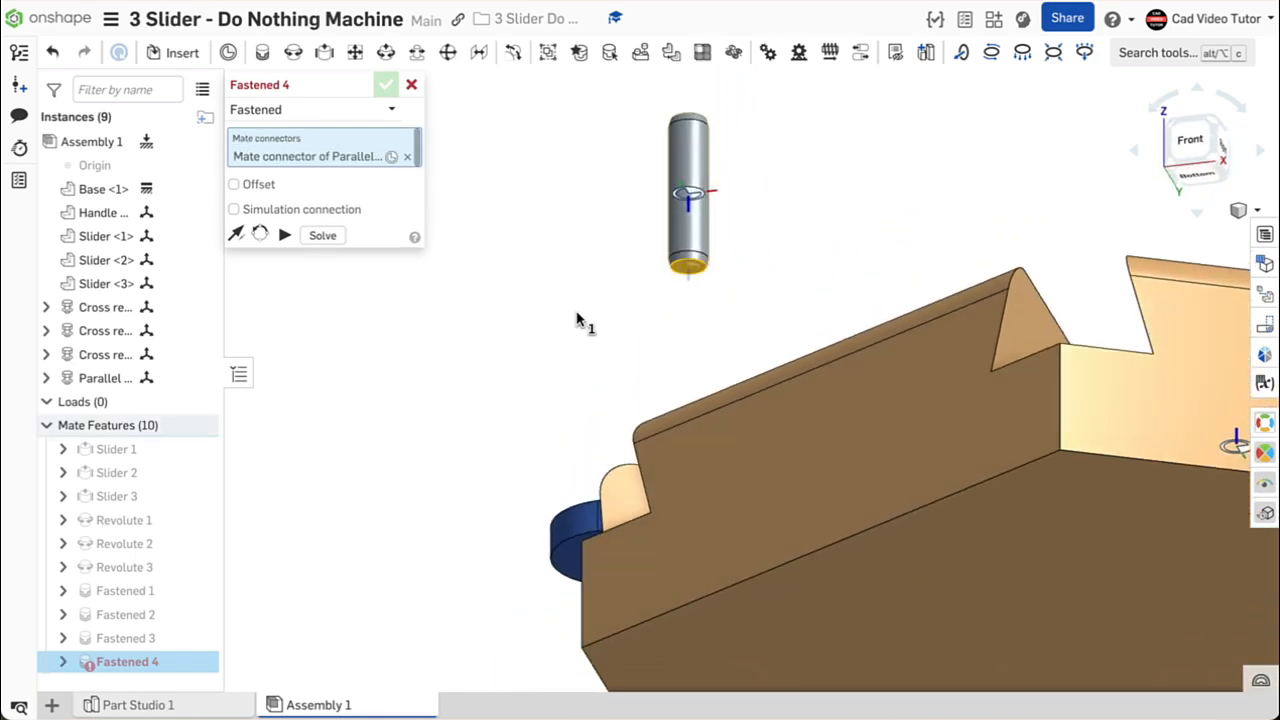
middle_click_drag(509, 549, 578, 340)
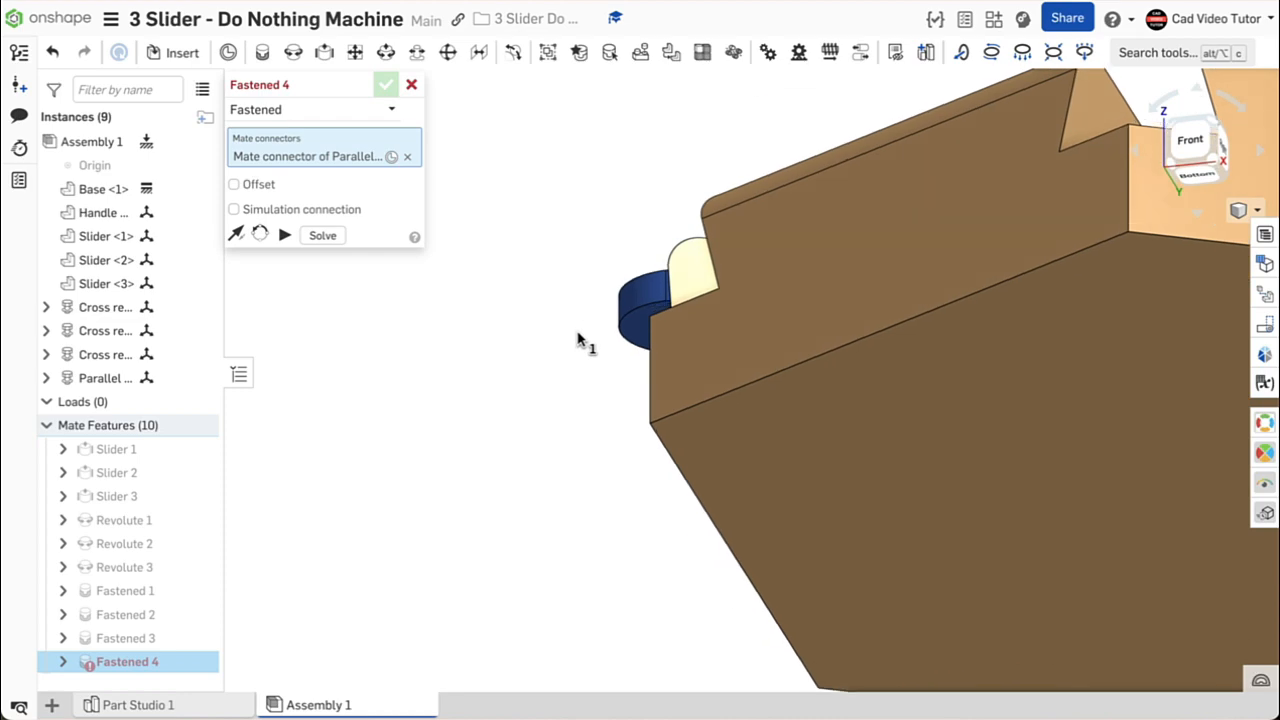
right_click_drag(578, 340, 560, 265)
left_click(561, 266)
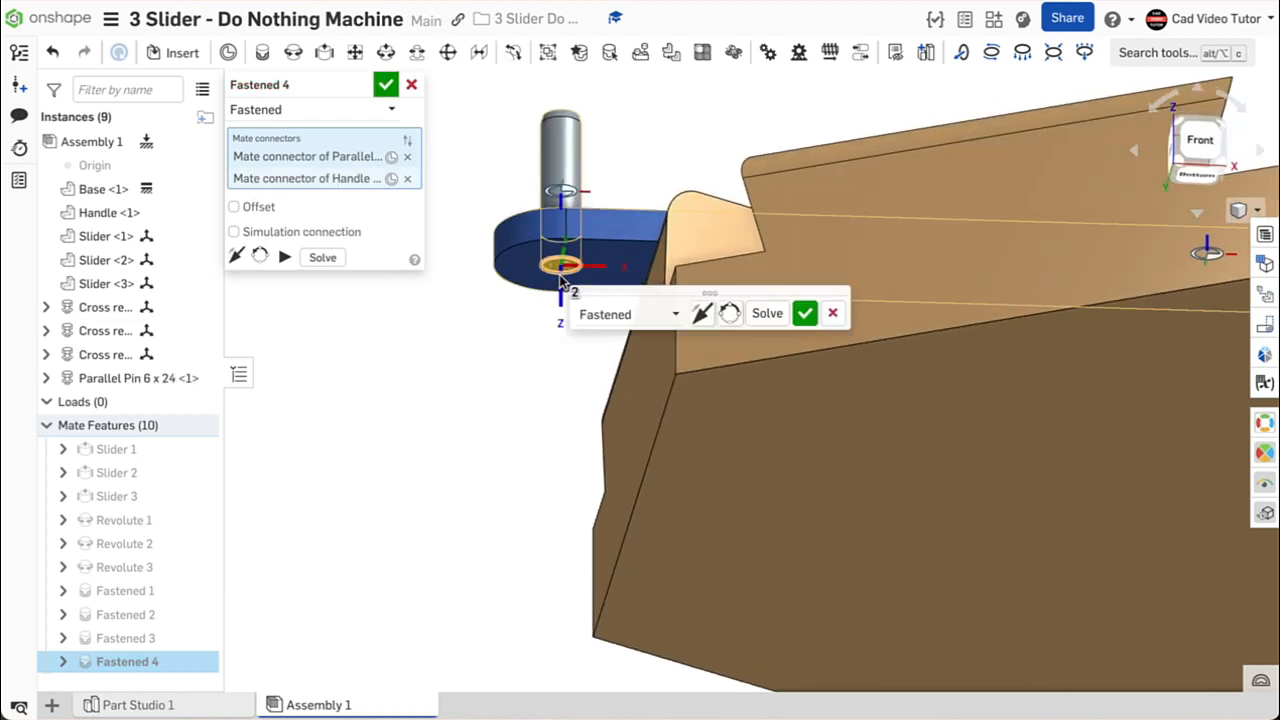
left_click(388, 86)
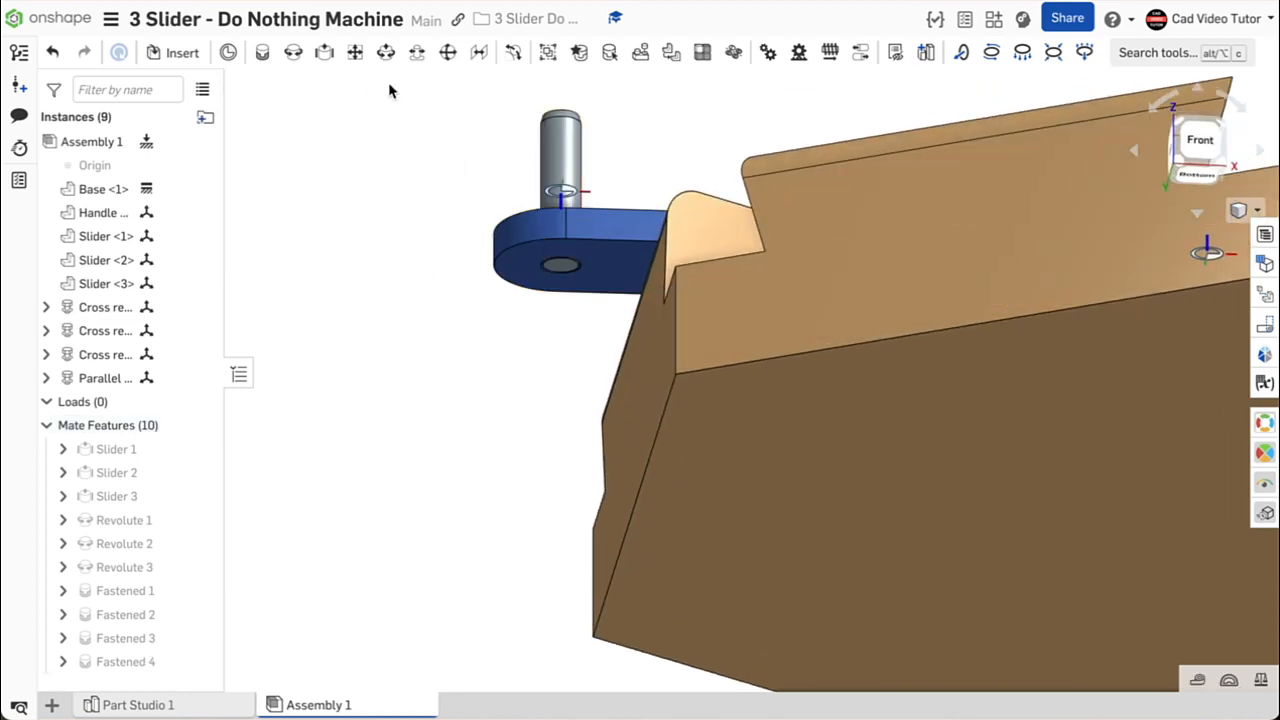
key("shift+7")
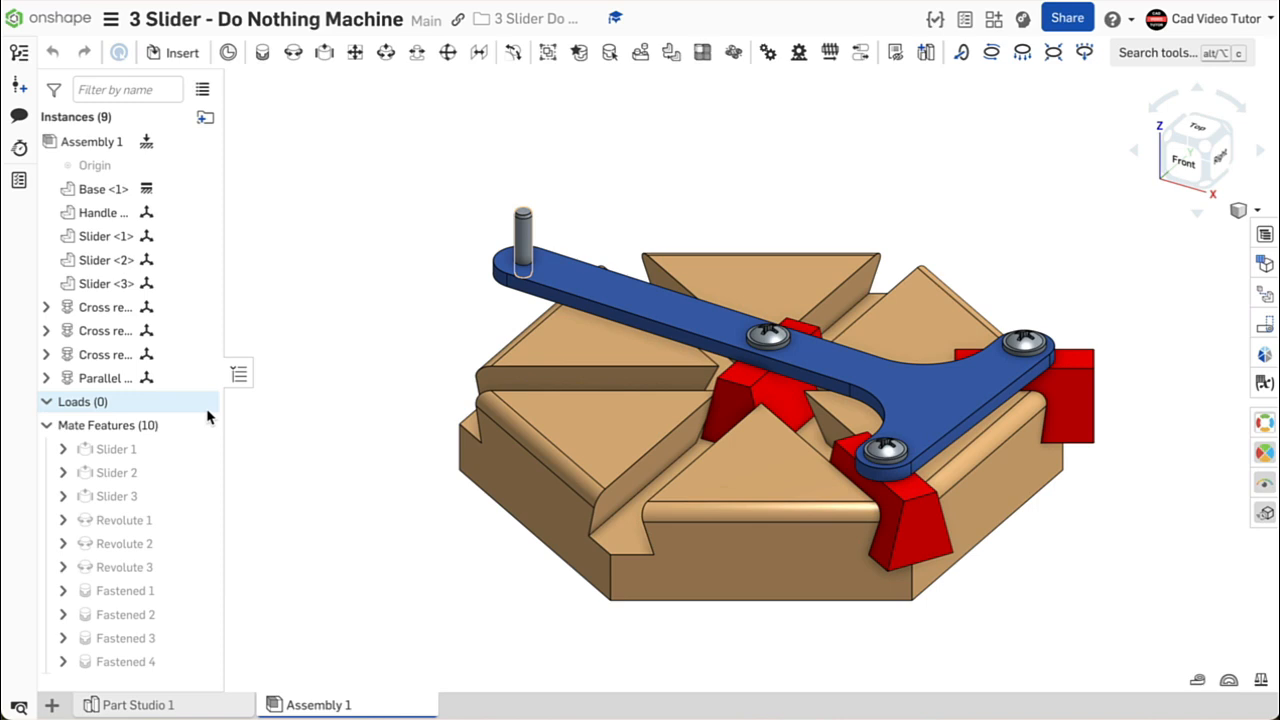
Animate the Revolute 1 mate from 0 to 360 deg with looping playback
right_click(132, 520)
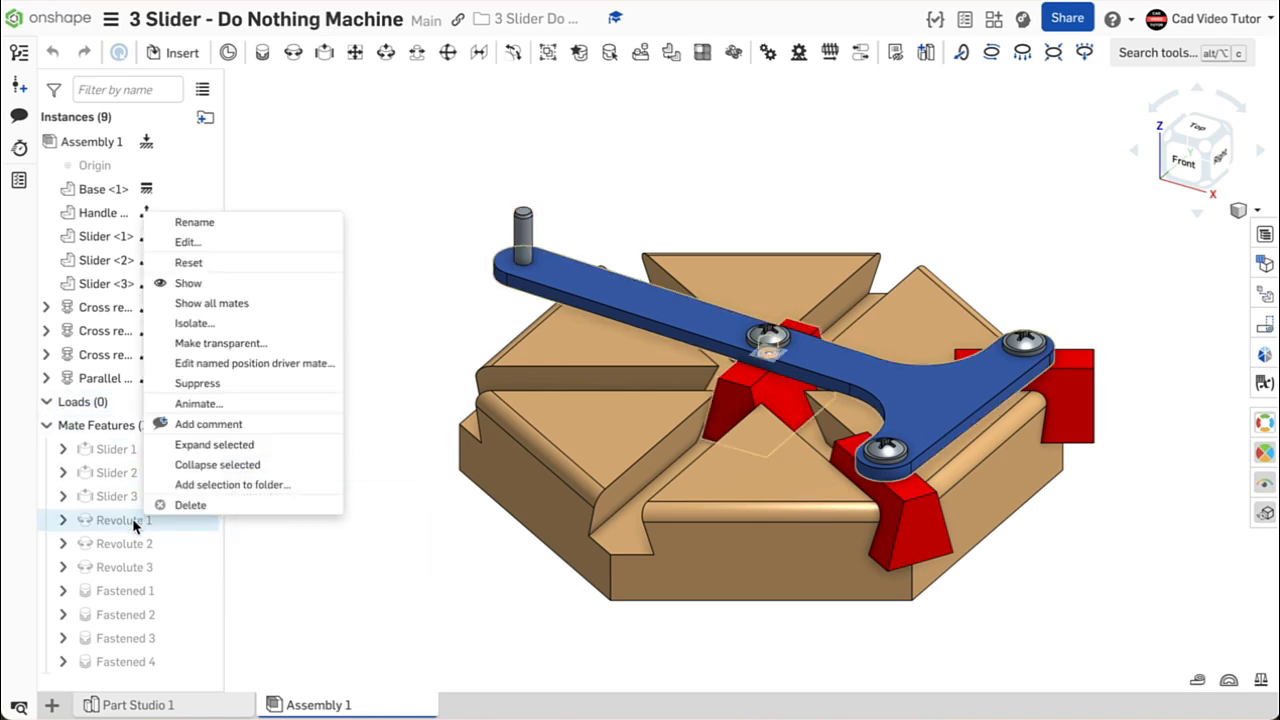
left_click(186, 405)
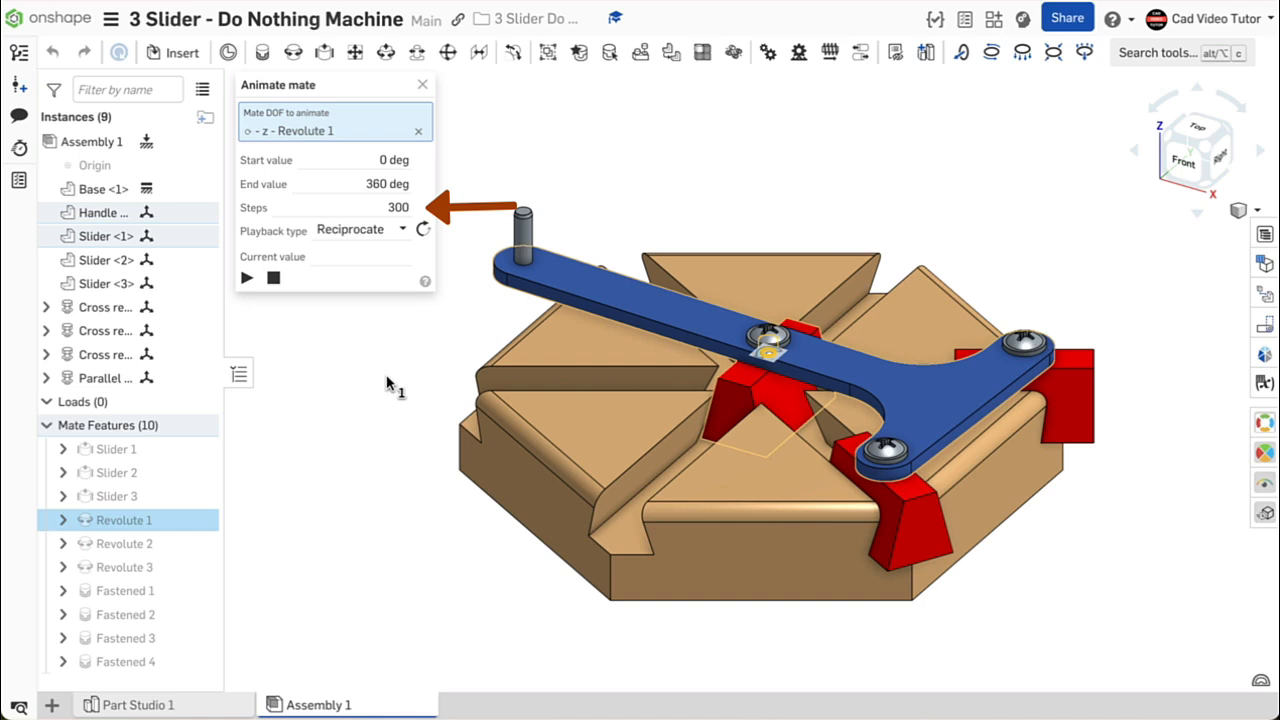
left_click(360, 229)
left_click(358, 306)
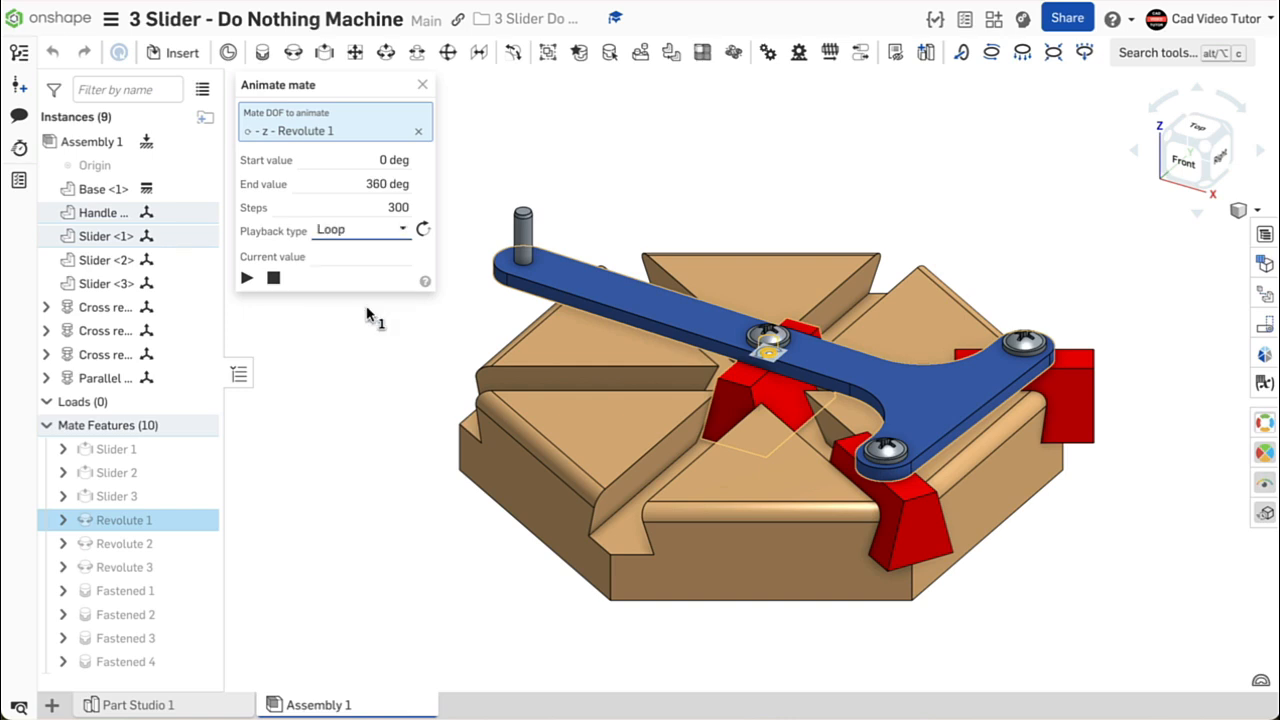
left_click(261, 289)
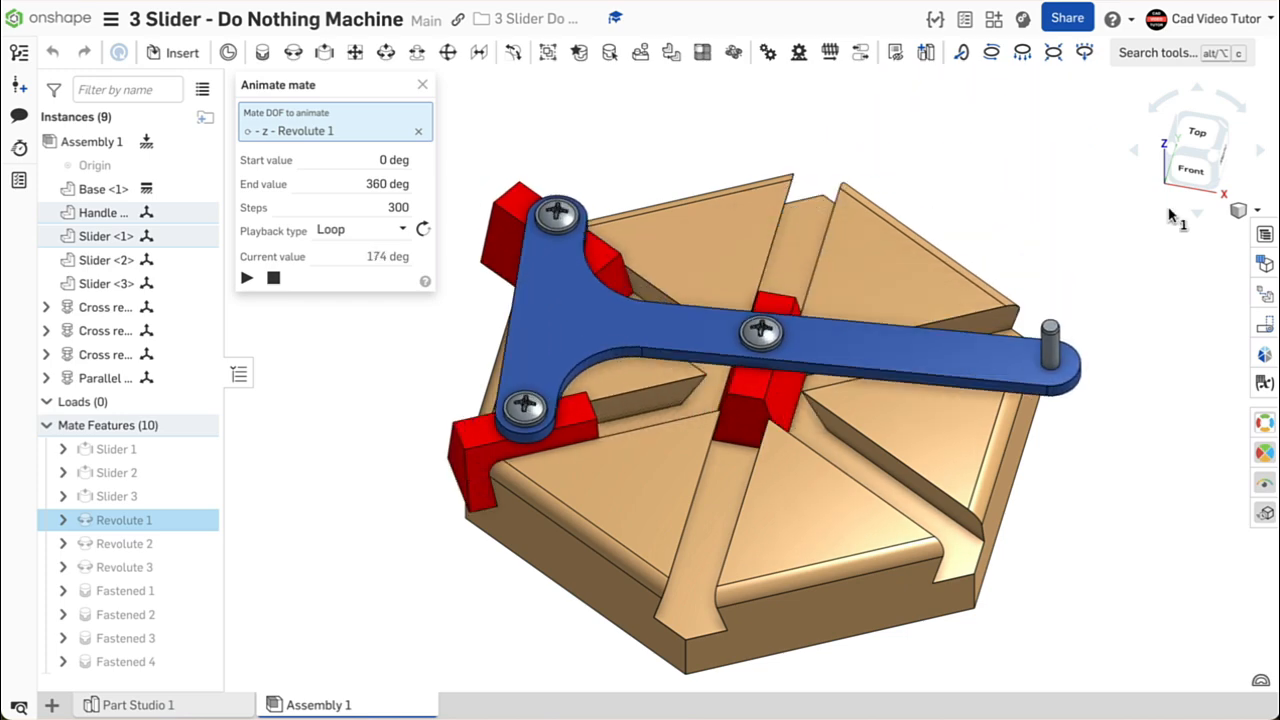
Examine the running mechanism from above and in isometric views, and stop the animation
left_click_drag(1196, 136, 1137, 212)
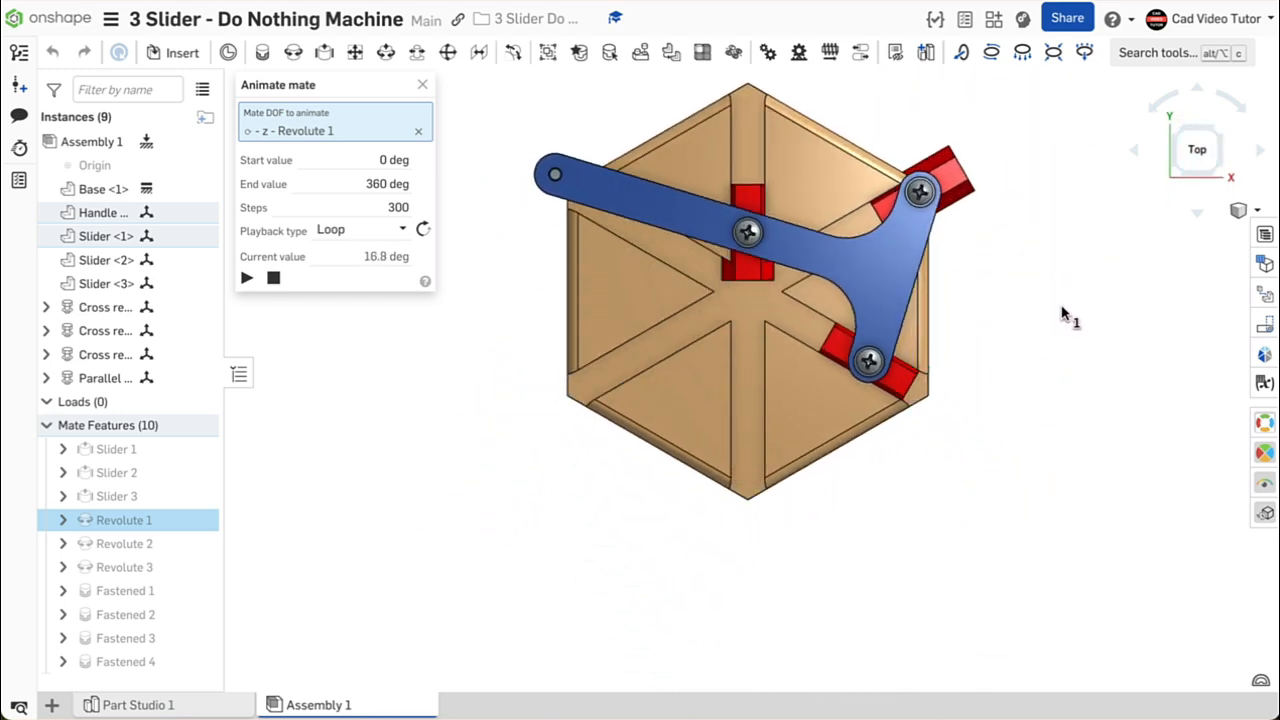
middle_click_drag(995, 311, 1006, 378)
scroll(1006, 378, "down", 3)
key("shift+7")
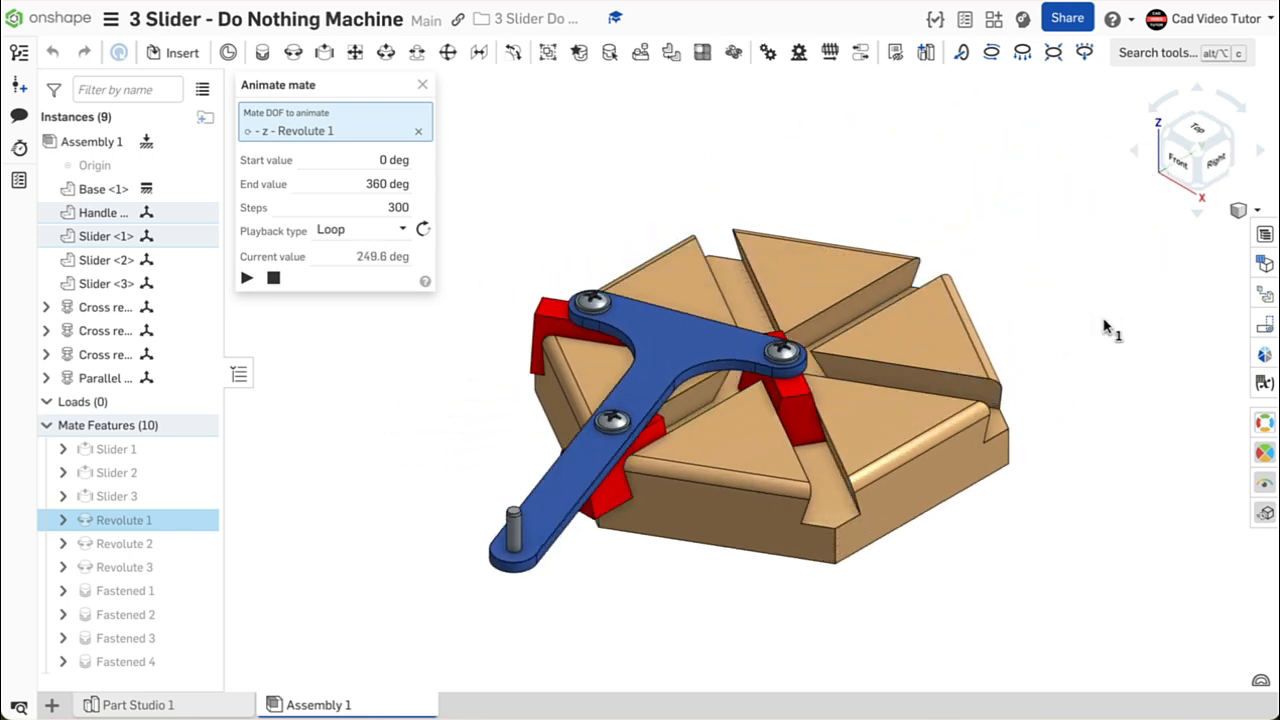
left_click(1203, 150)
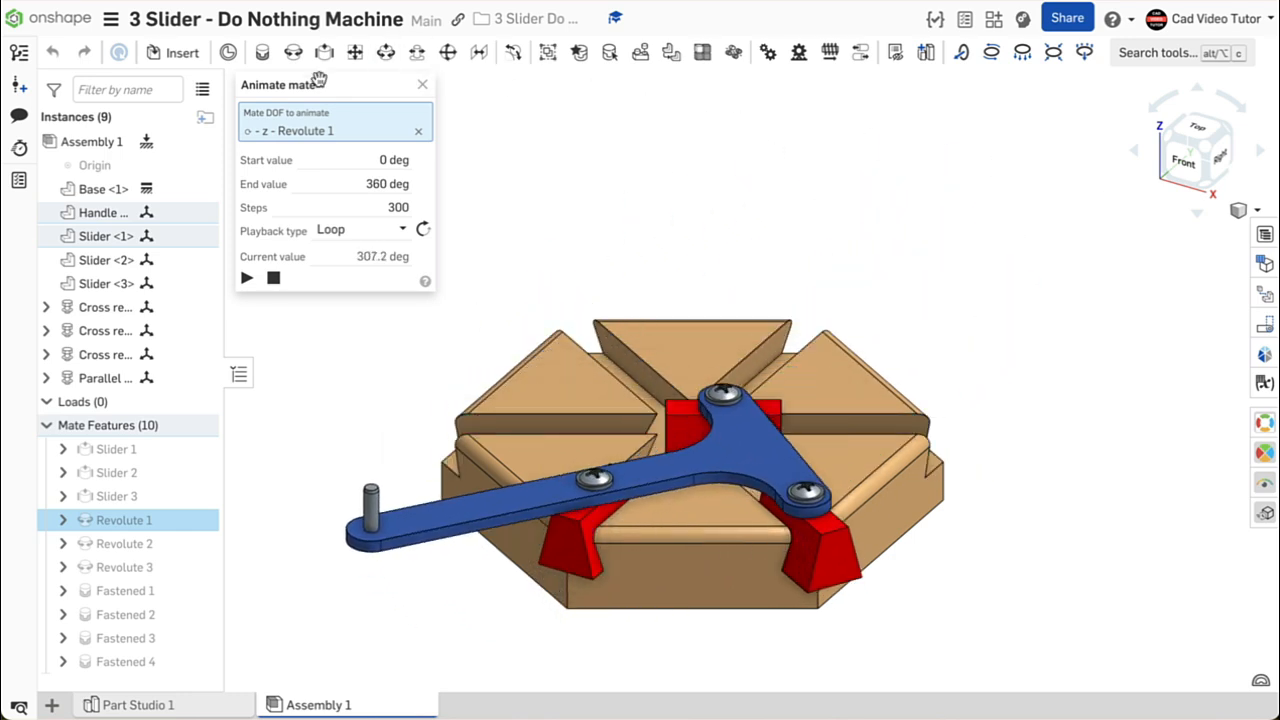
left_click(273, 277)
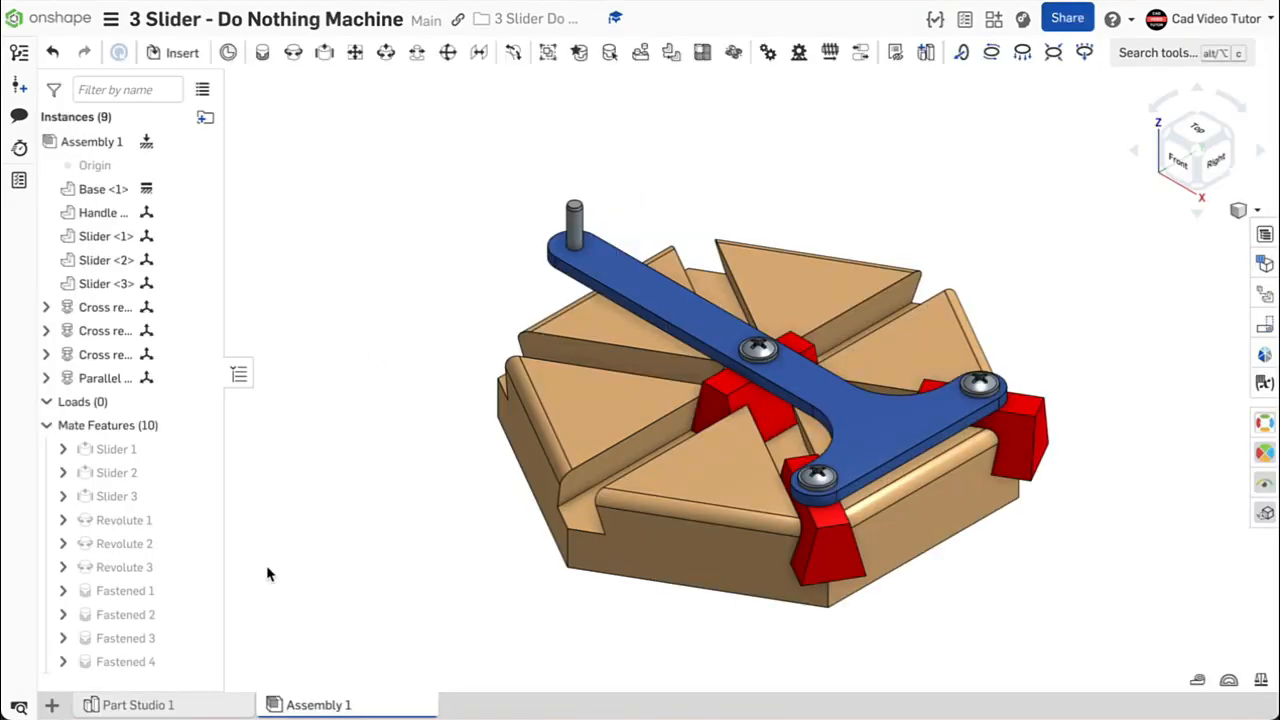
Set the BASE variable to 175 mm in Part Studio 1's variable table
left_click(155, 707)
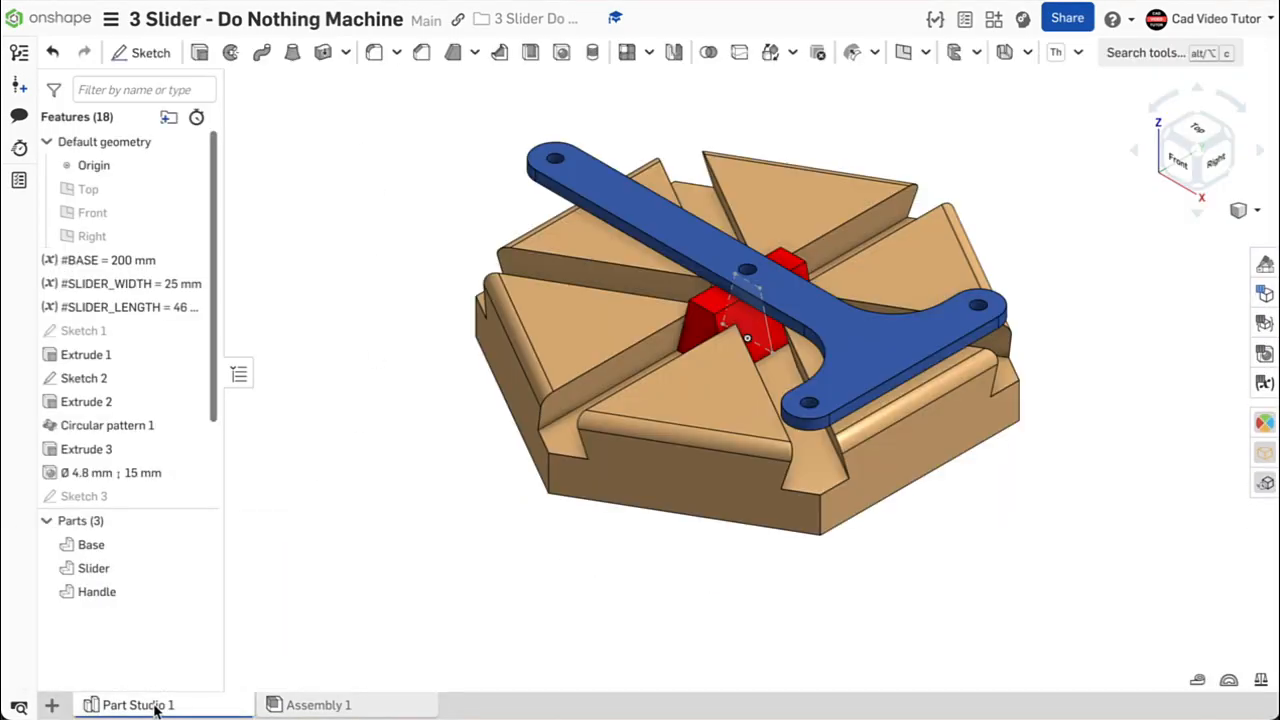
left_click(1265, 383)
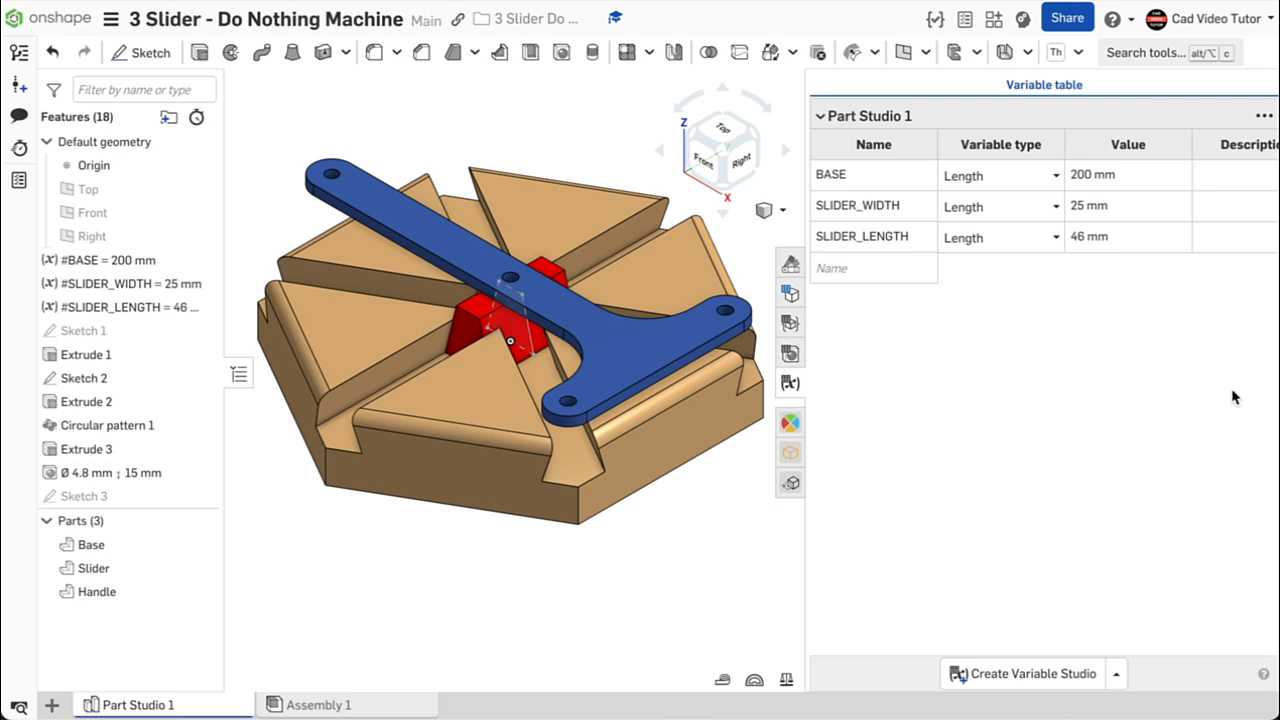
left_click(1086, 176)
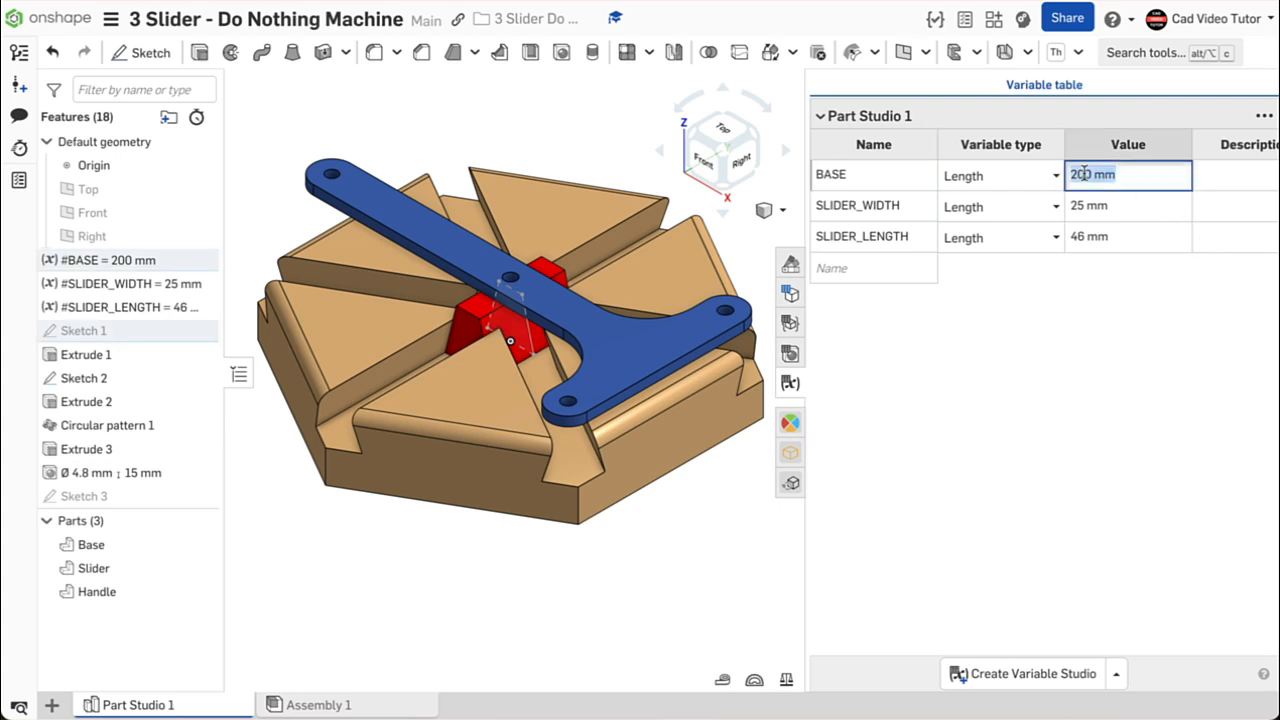
type("175")
key("Return")
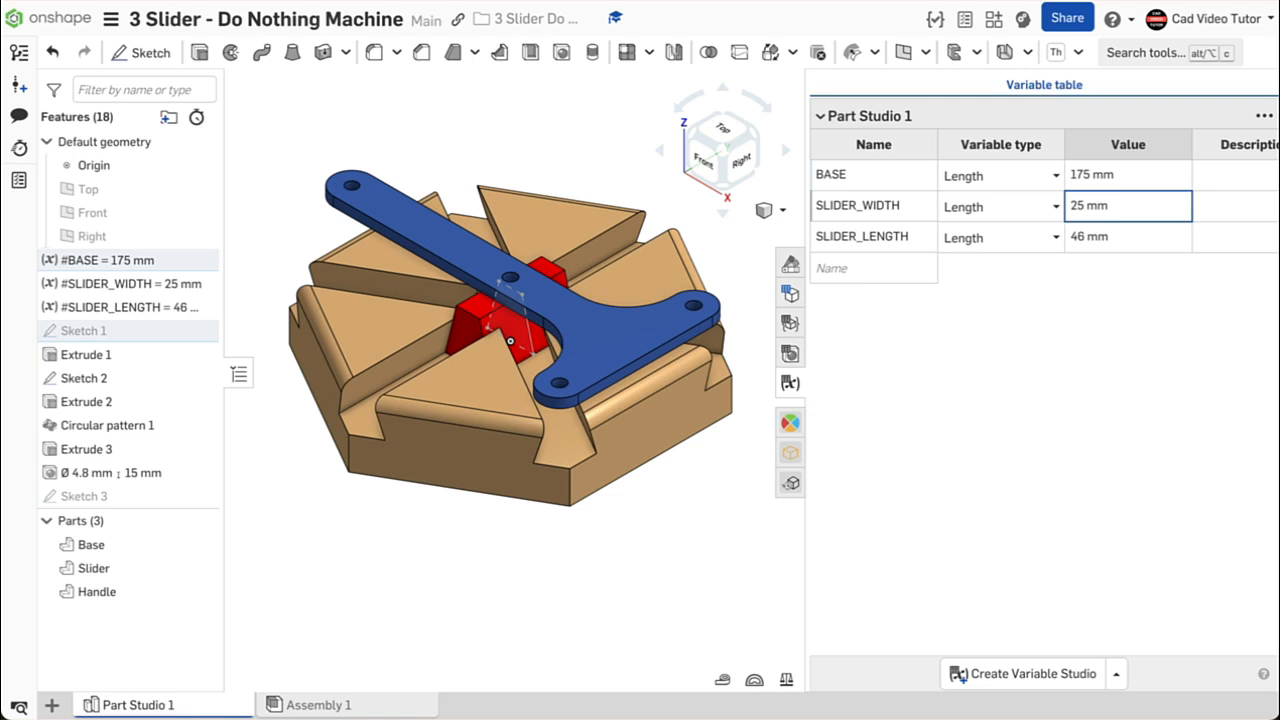
Set the SLIDER_WIDTH variable to 20 mm and check the updated assembly from above
left_click(1078, 206)
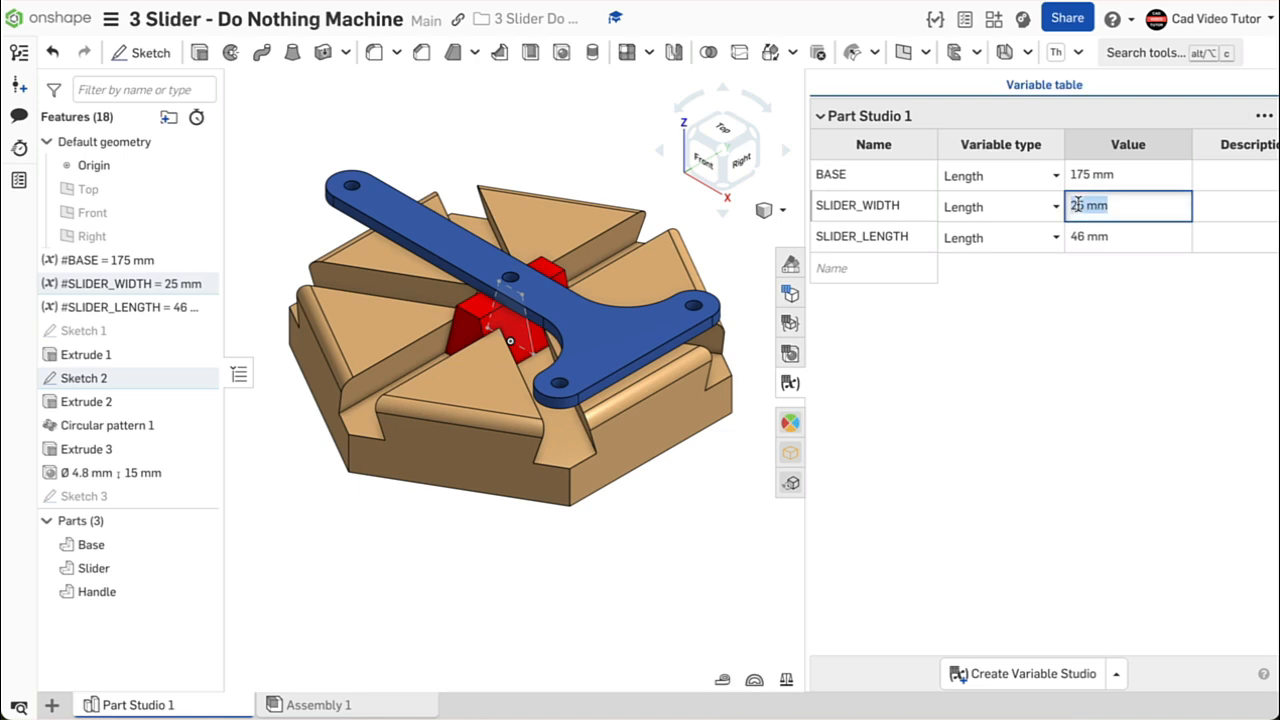
type("20")
key("Return")
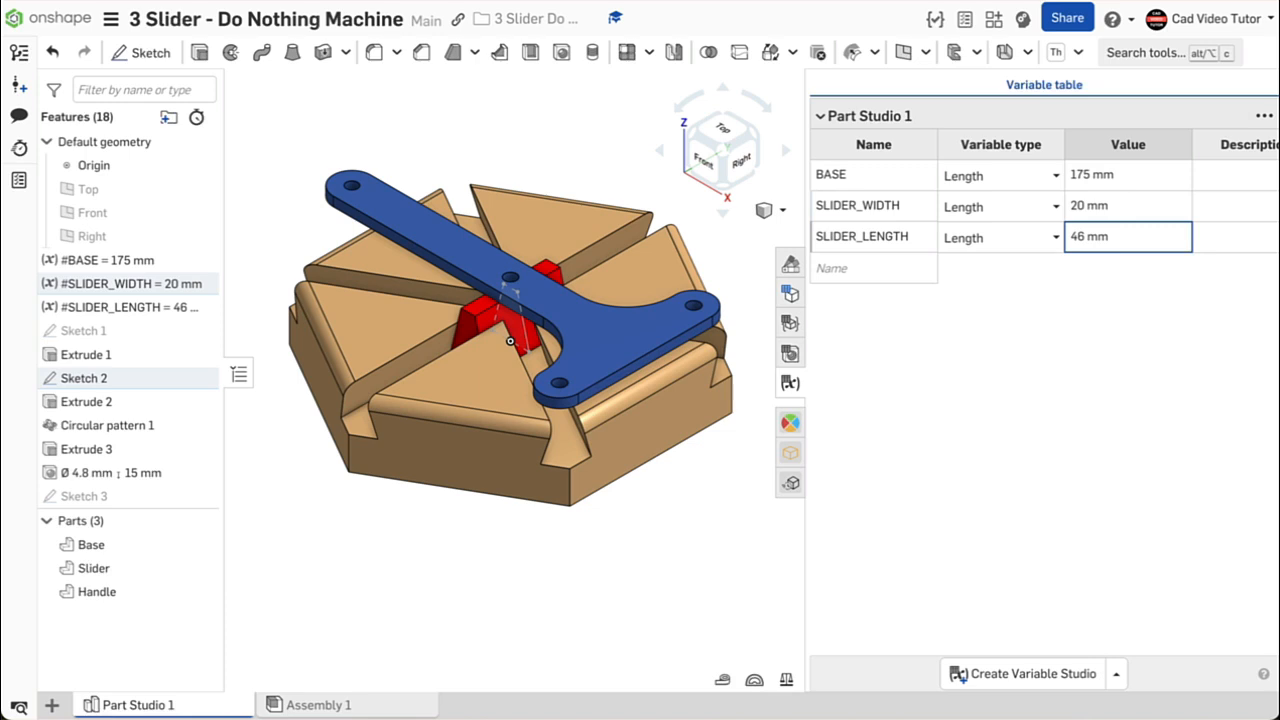
left_click(380, 707)
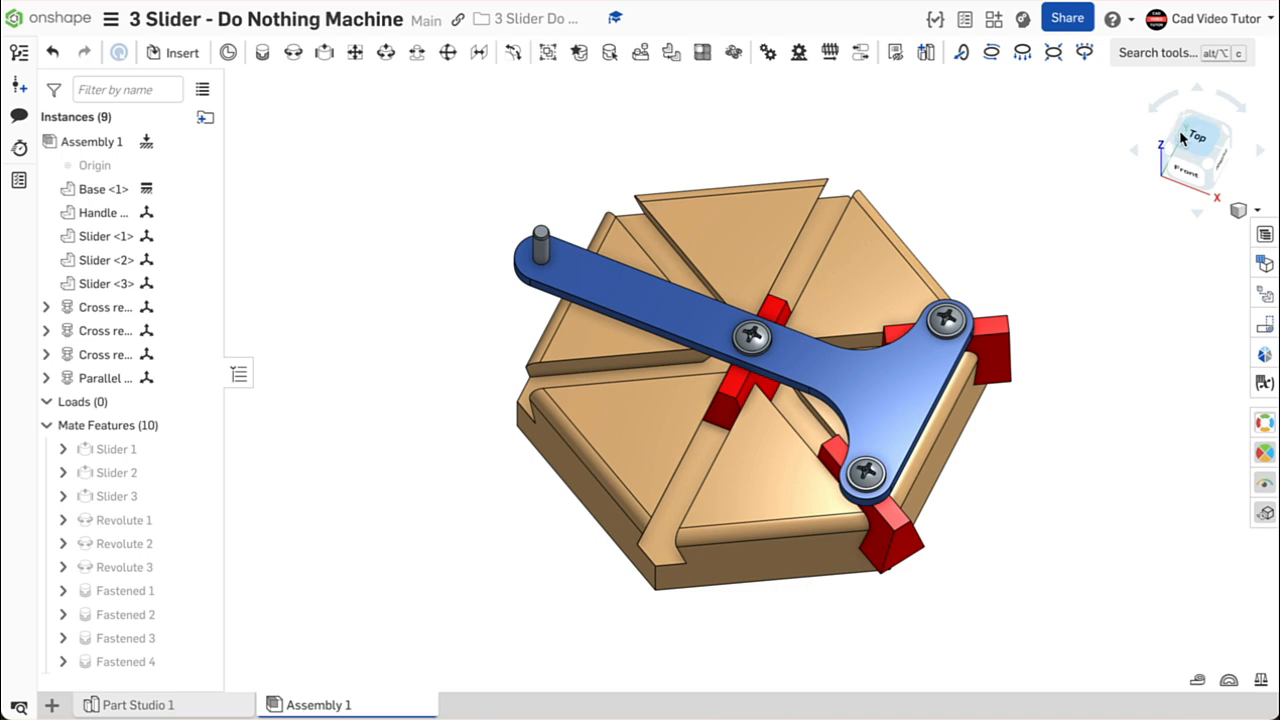
left_click(1190, 137)
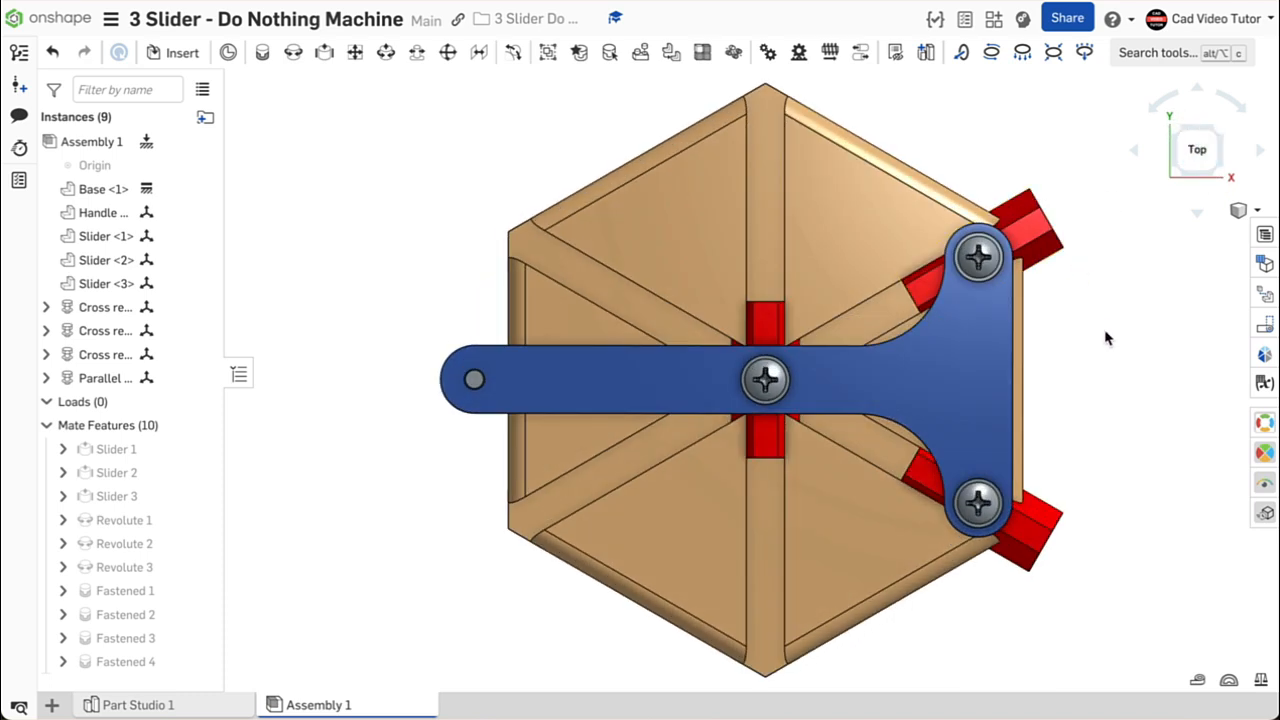
Set the SLIDER_LENGTH variable to 41 mm in Part Studio 1's variable table
left_click(194, 705)
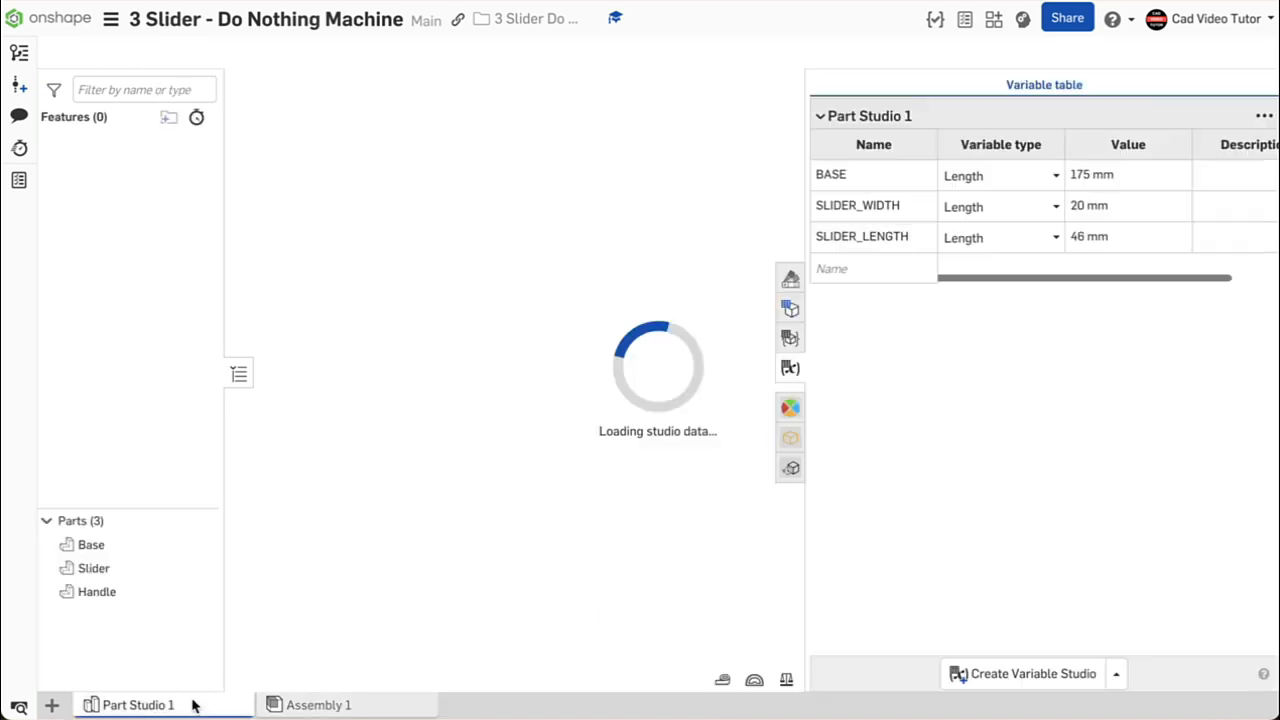
left_click(1078, 240)
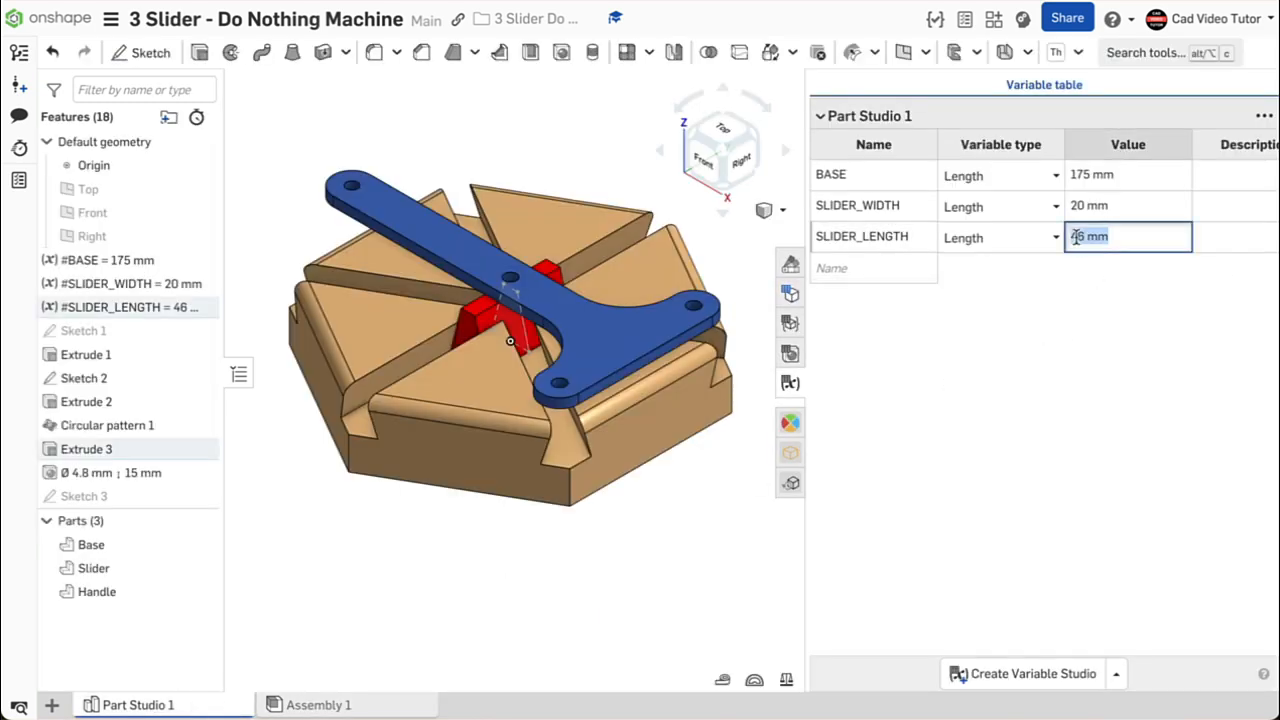
type("41")
key("Return")
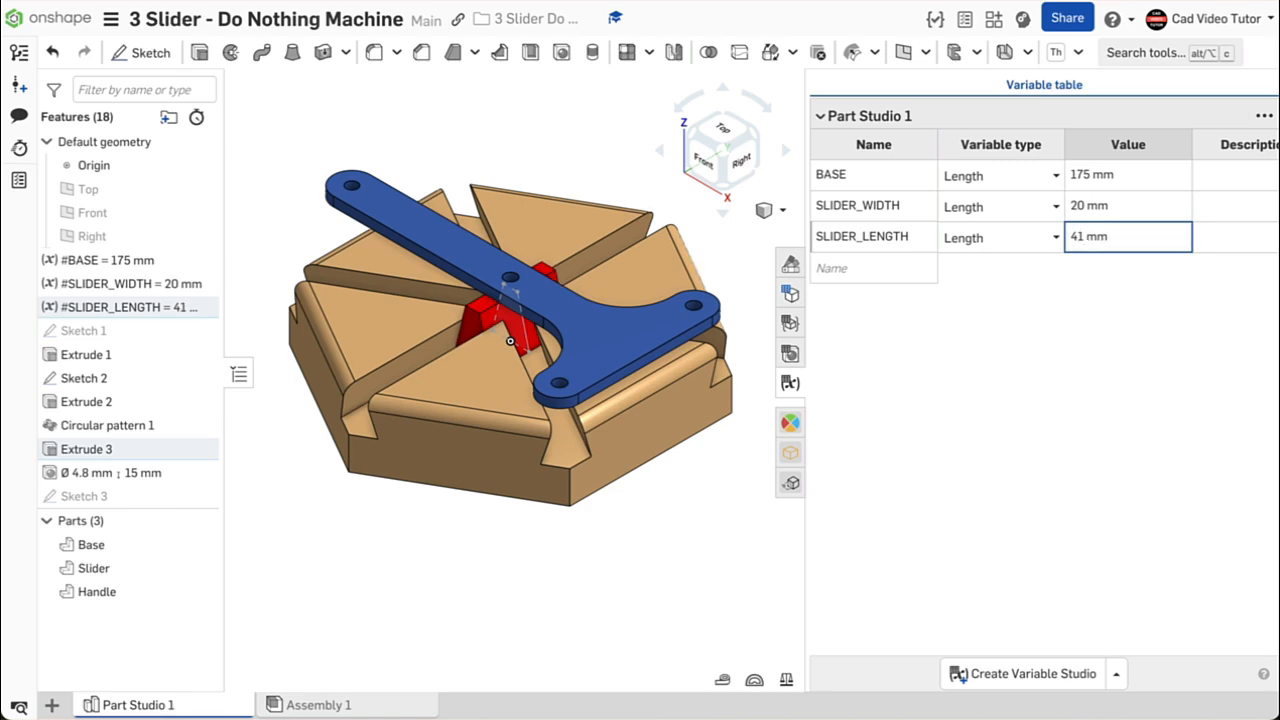
Animate Revolute 1 in the resized Assembly 1 from an isometric view to check the motion, and stop it
left_click(384, 705)
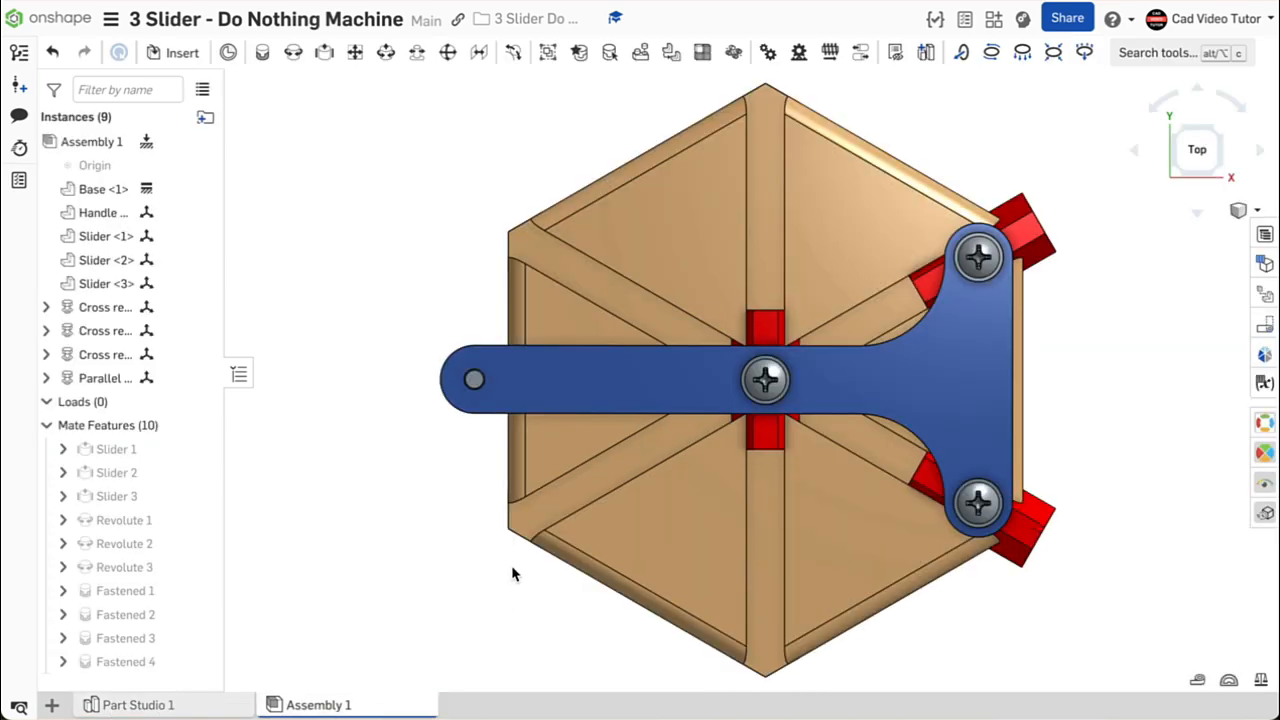
right_click(379, 389)
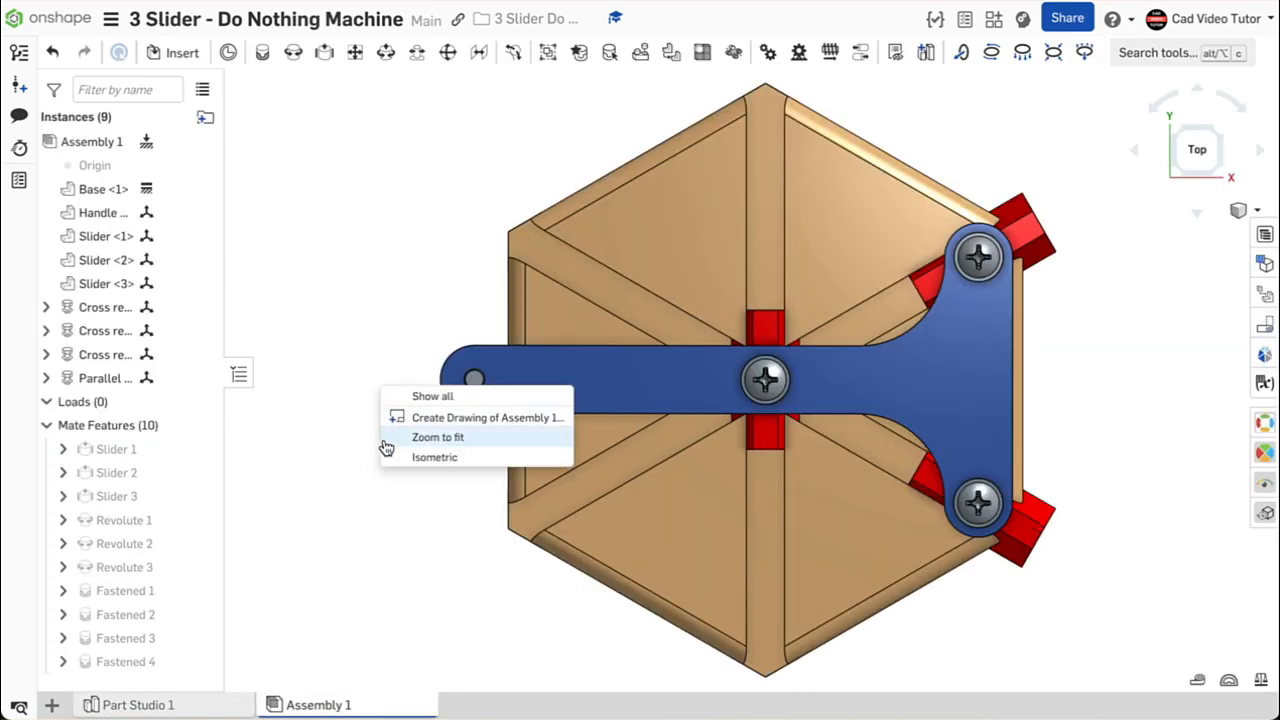
left_click(391, 462)
right_click(122, 520)
left_click(213, 405)
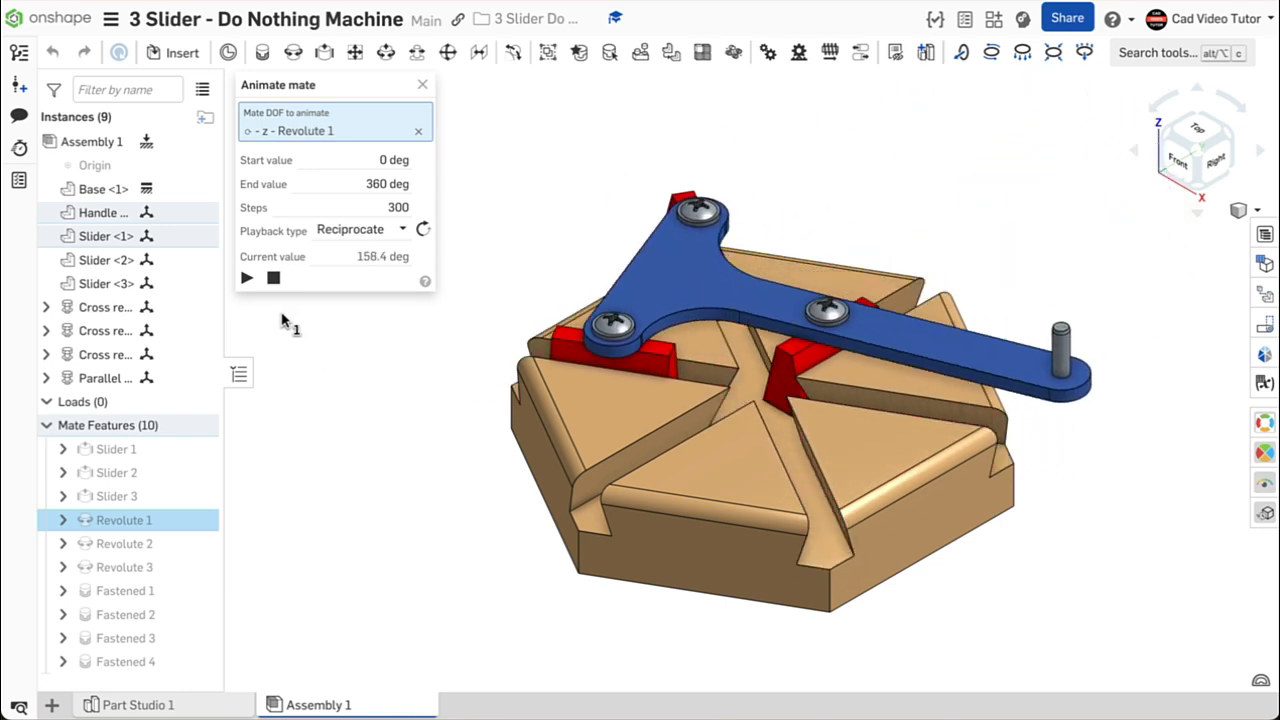
left_click(273, 278)
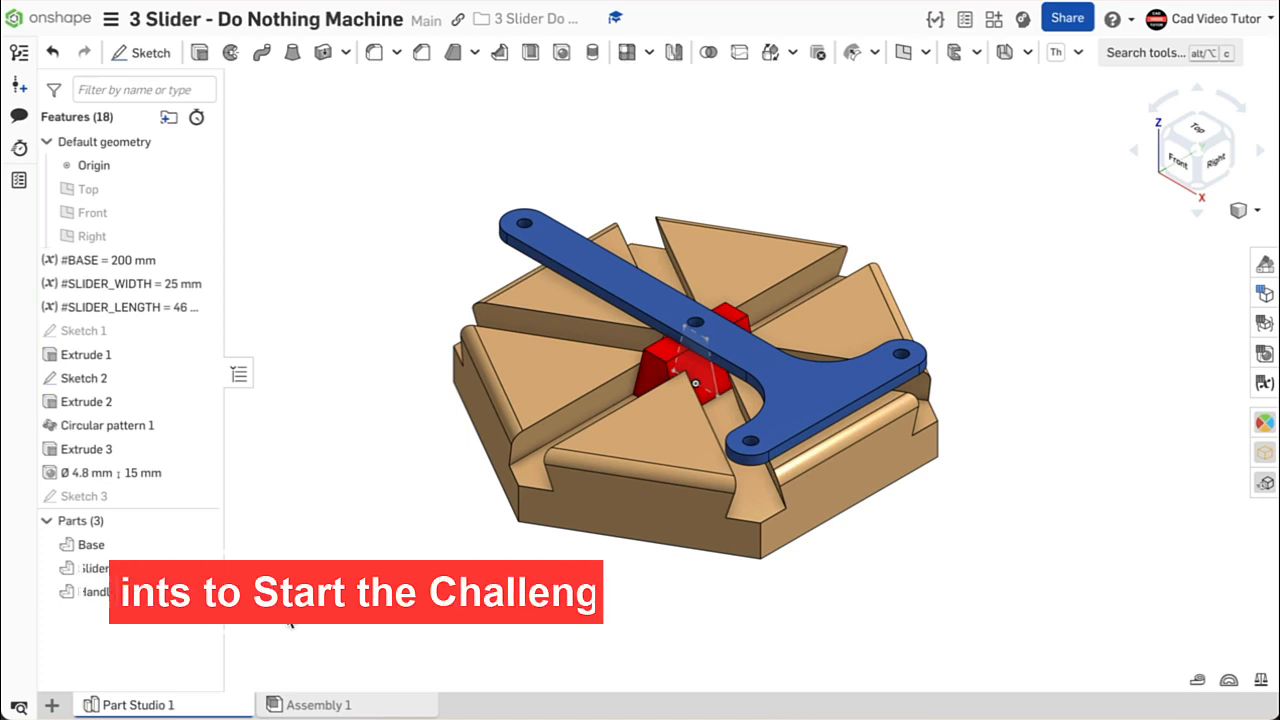
Duplicate Part Studio 1 and rename the copy as 4Slider
right_click(138, 705)
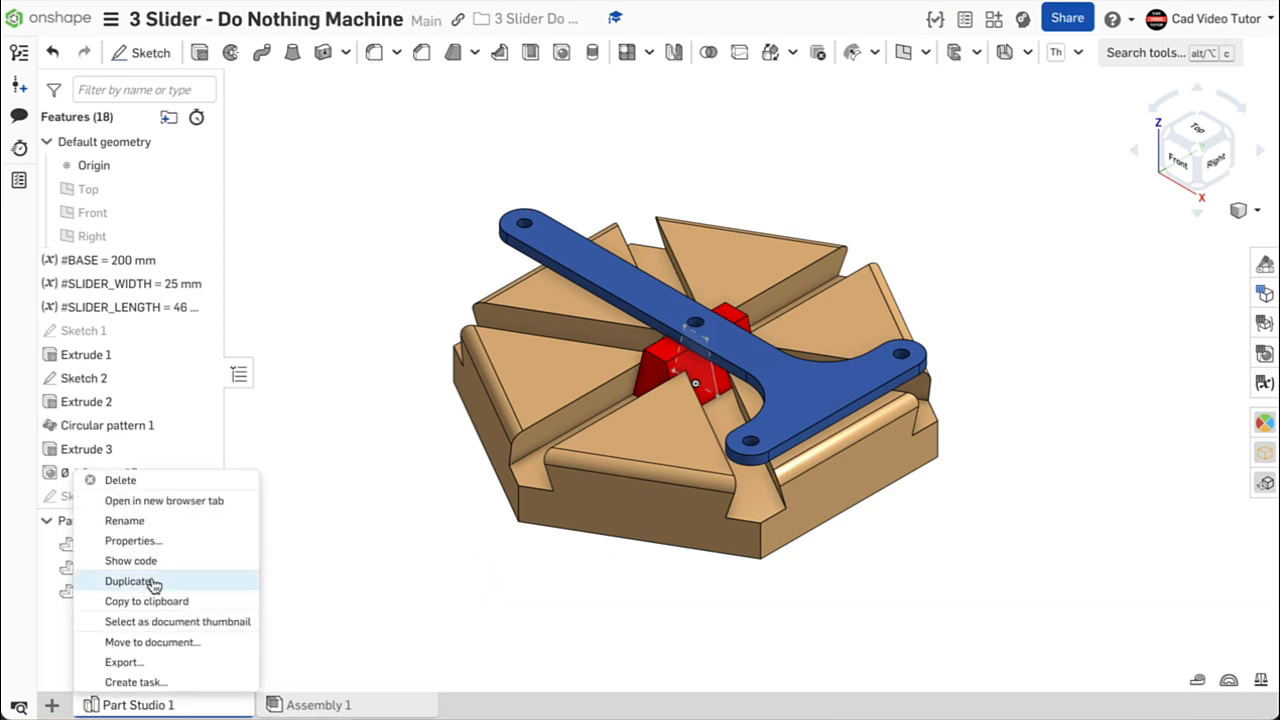
left_click(130, 581)
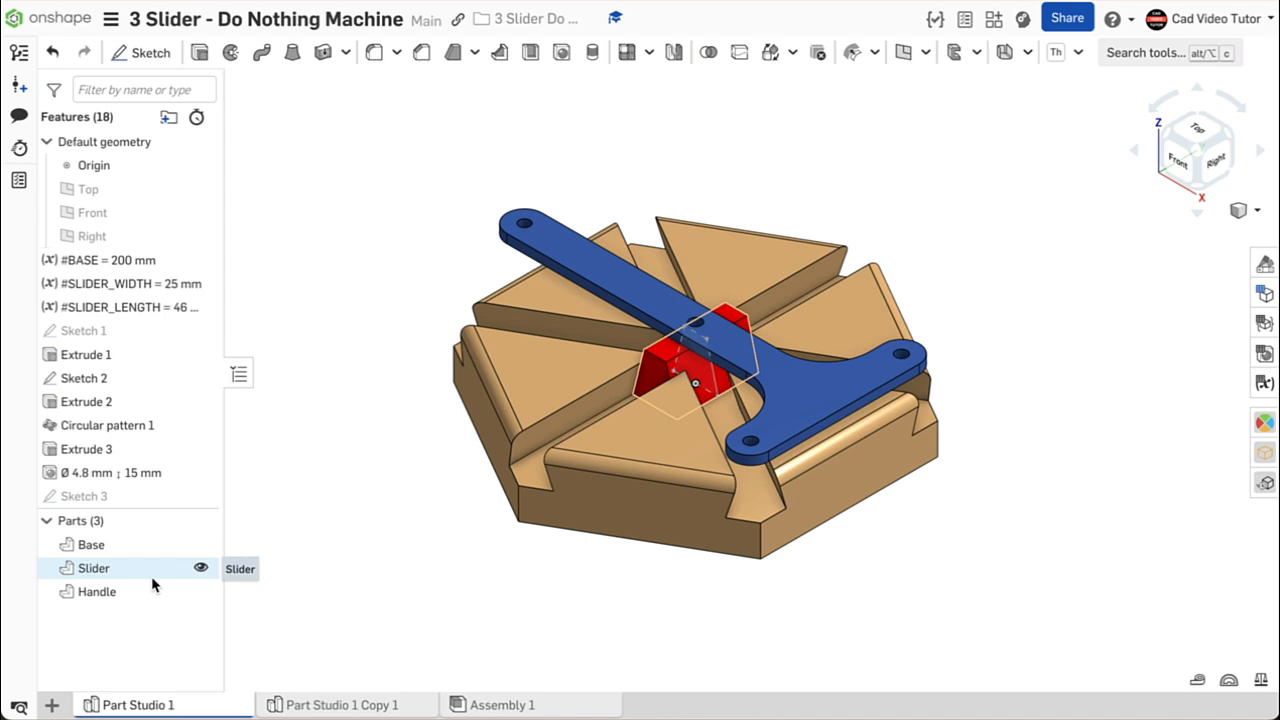
right_click(367, 704)
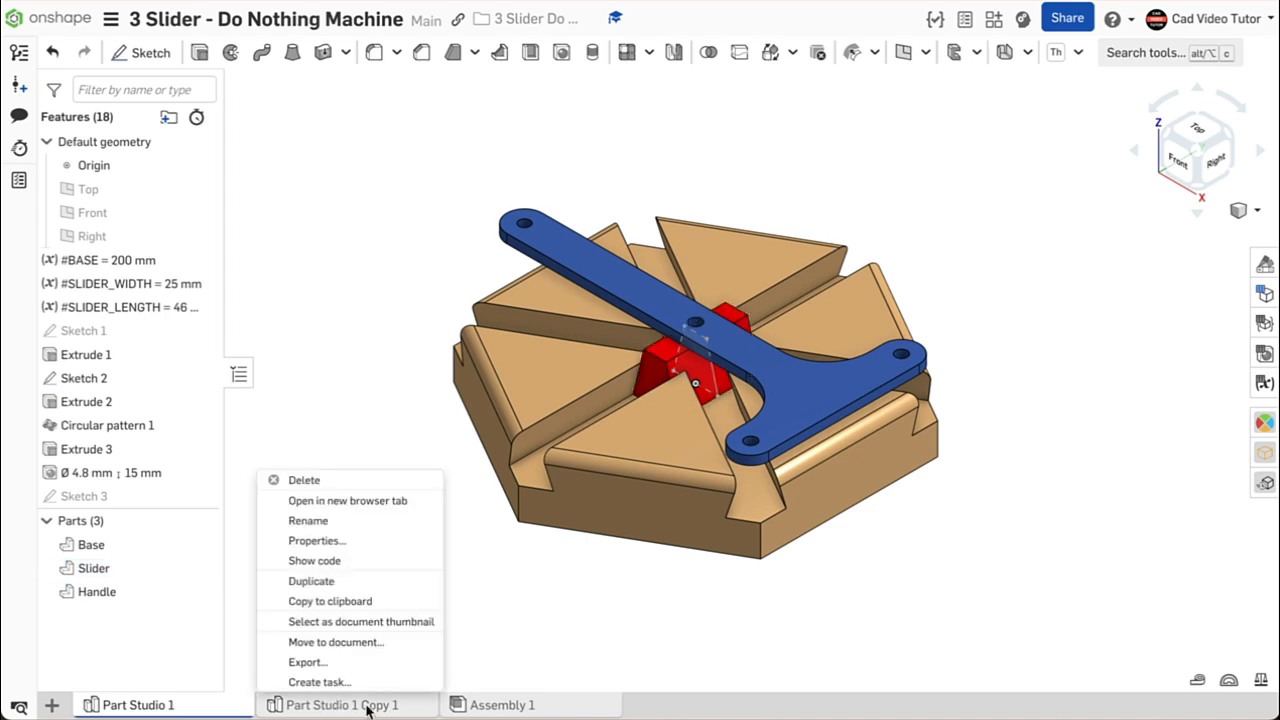
left_click(355, 524)
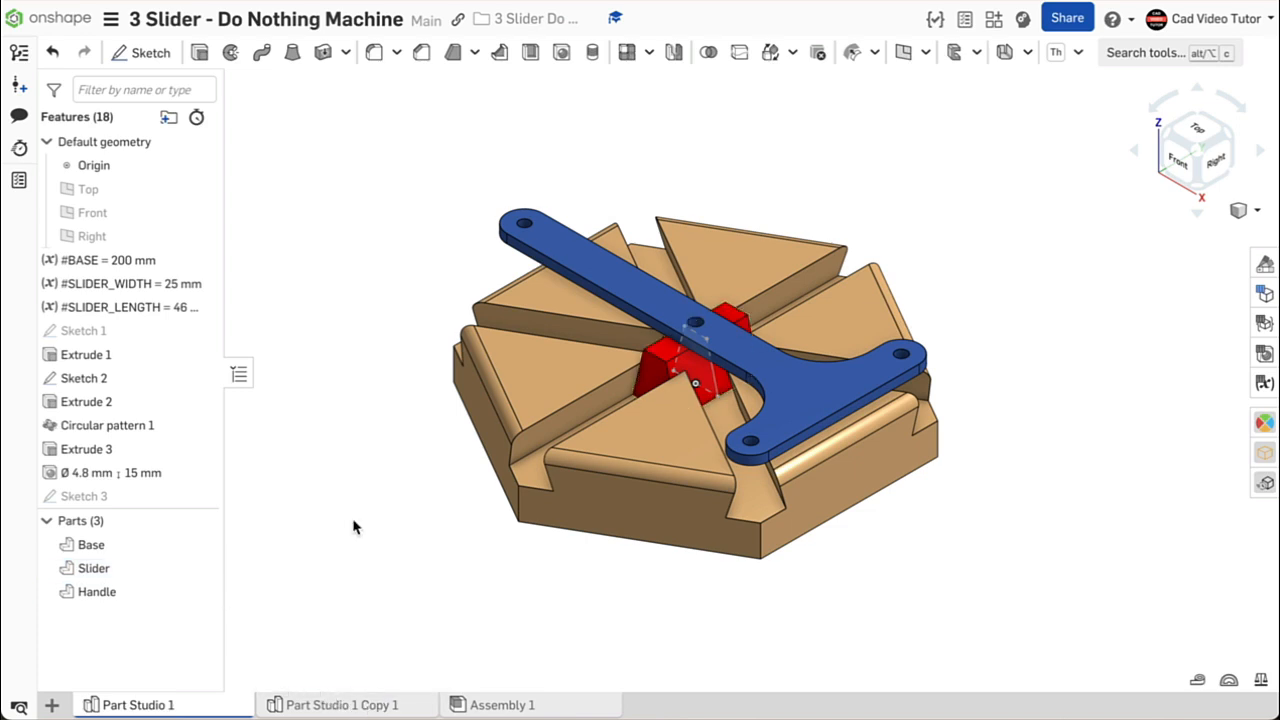
type("4Sl")
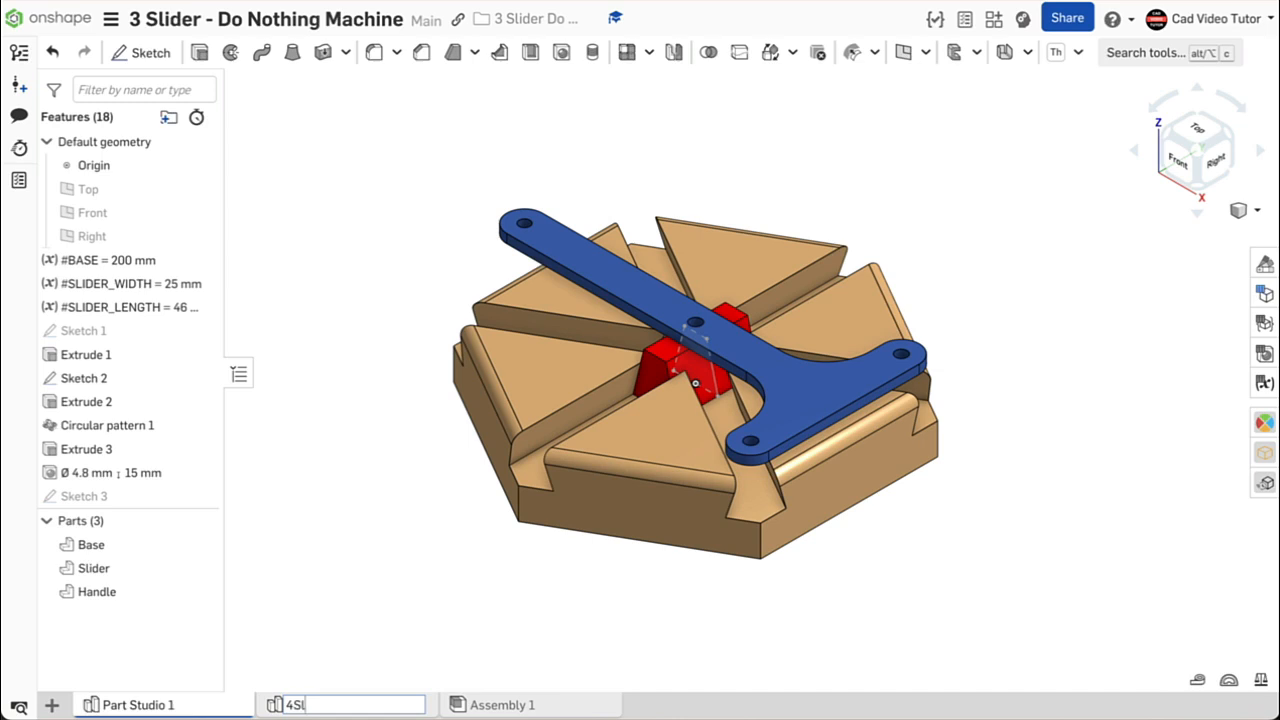
type("ider")
key("Return")
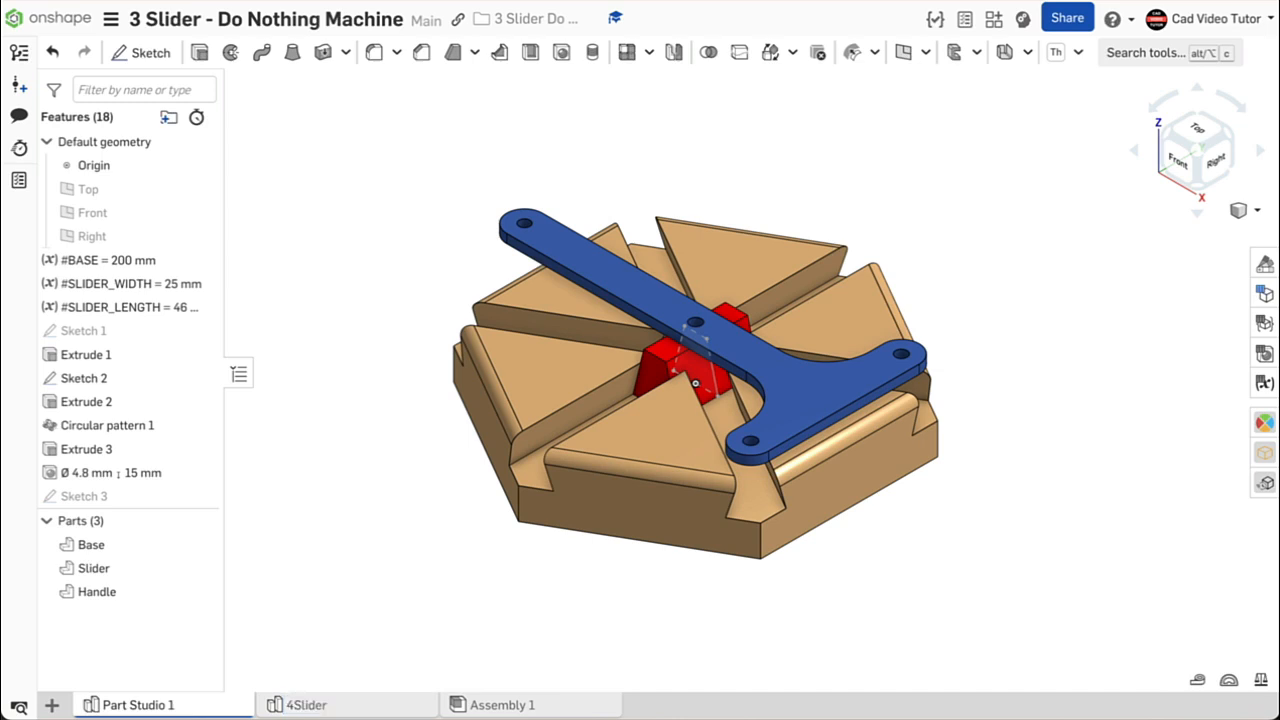
In the 4Slider studio, roll the feature history back to just after Sketch 1 and change its base polygon to 8 sides
left_click(381, 714)
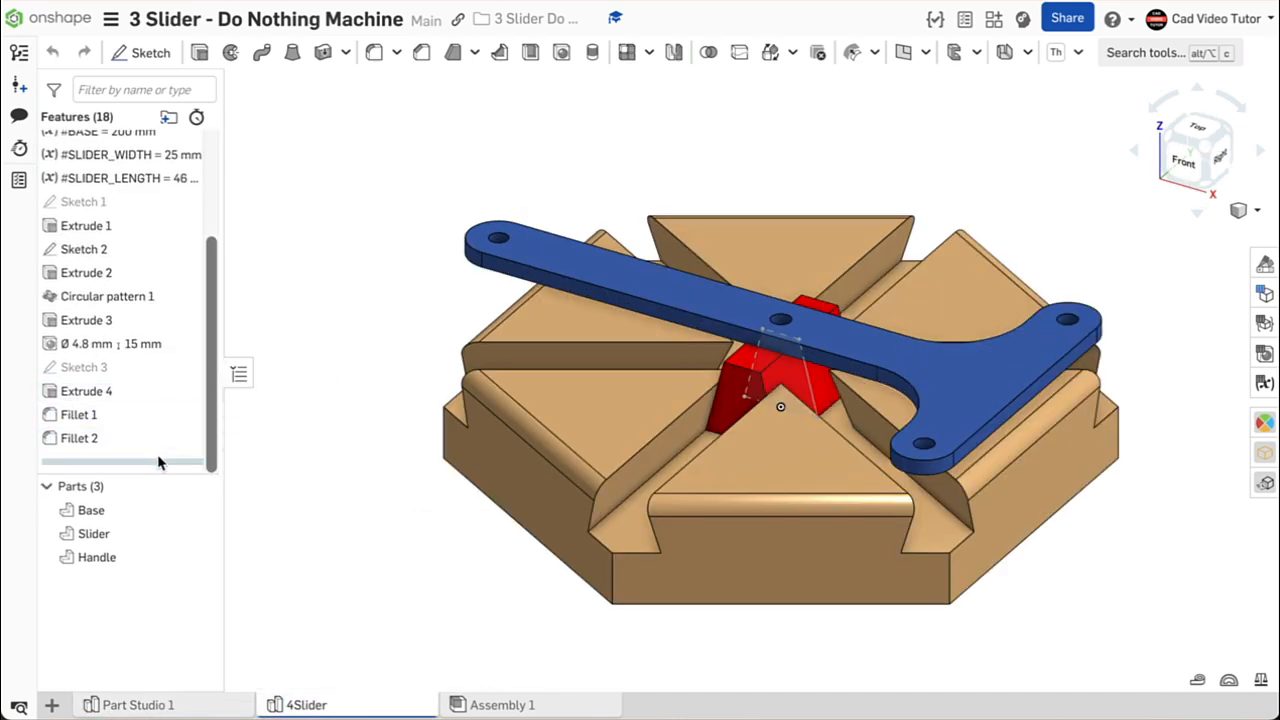
mouse_move(158, 458)
left_mouse_down()
mouse_move(170, 301)
mouse_move(236, 244)
mouse_move(149, 203)
left_mouse_up()
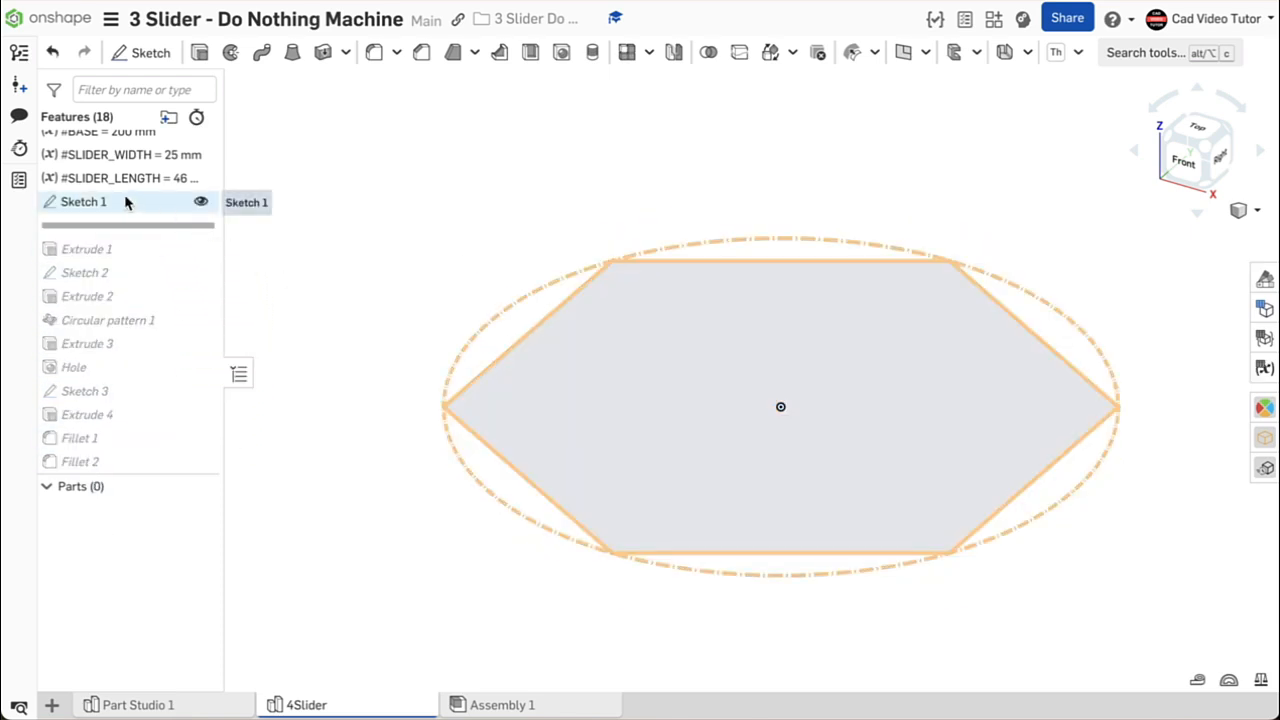
double_click(125, 203)
key("n")
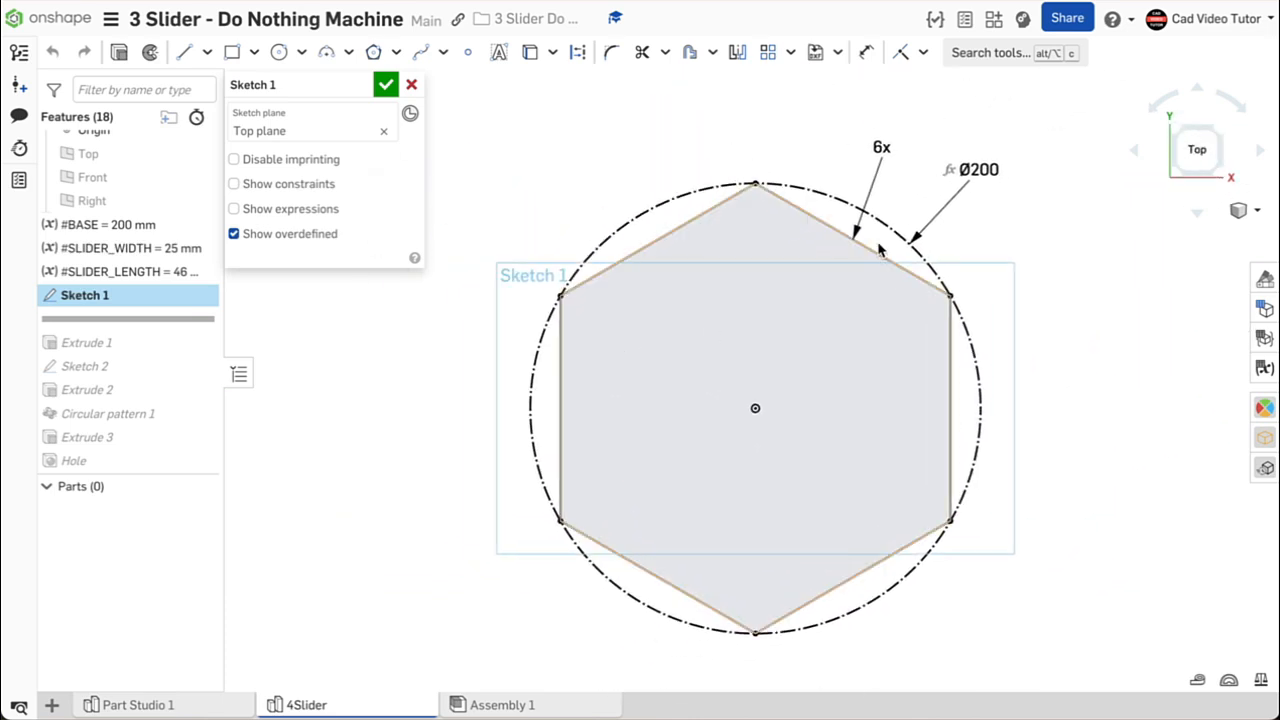
double_click(884, 148)
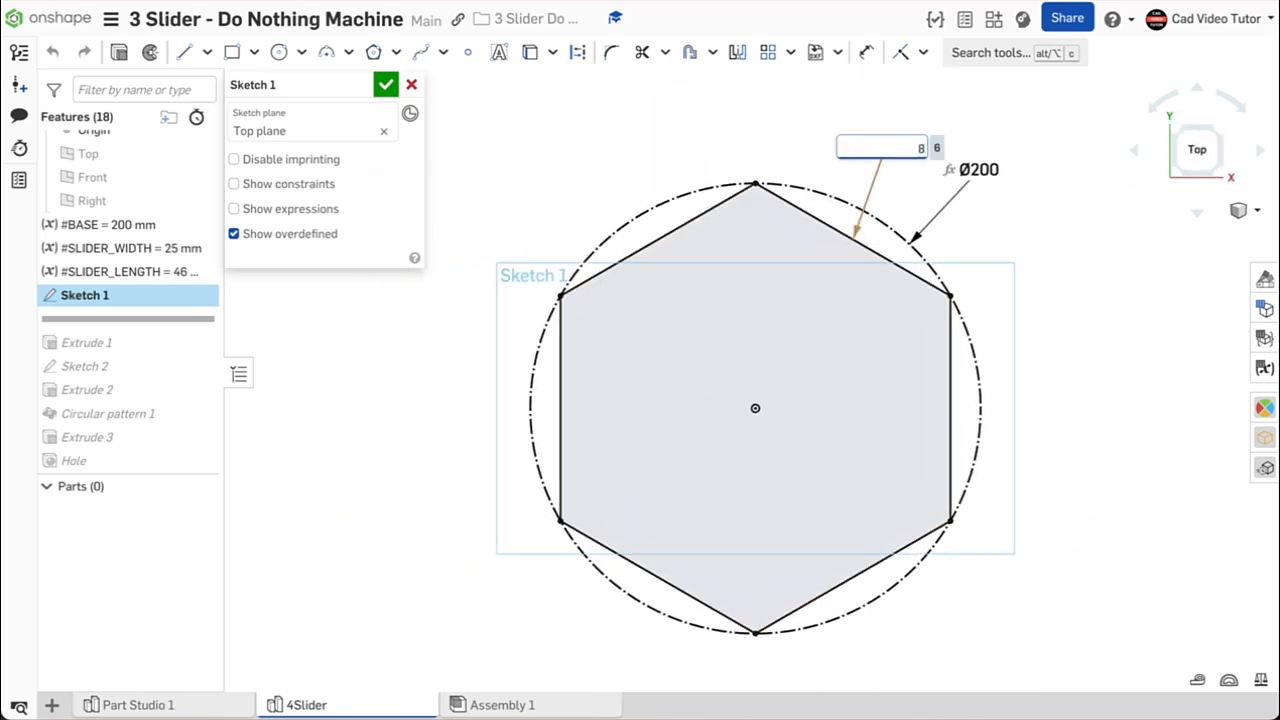
key("Return")
left_click(386, 85)
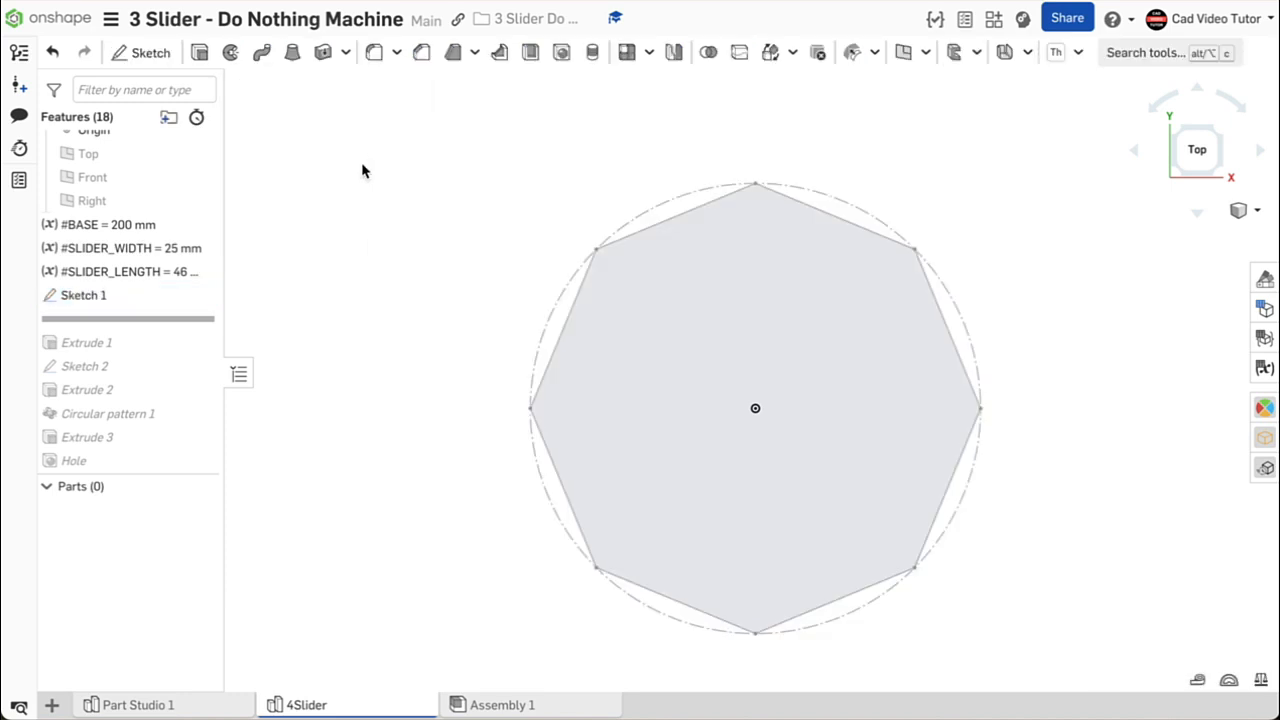
Roll the history forward past the 4.8 mm hole and set the slot's Circular pattern 1 to 8 instances
right_click(363, 171)
left_click(407, 240)
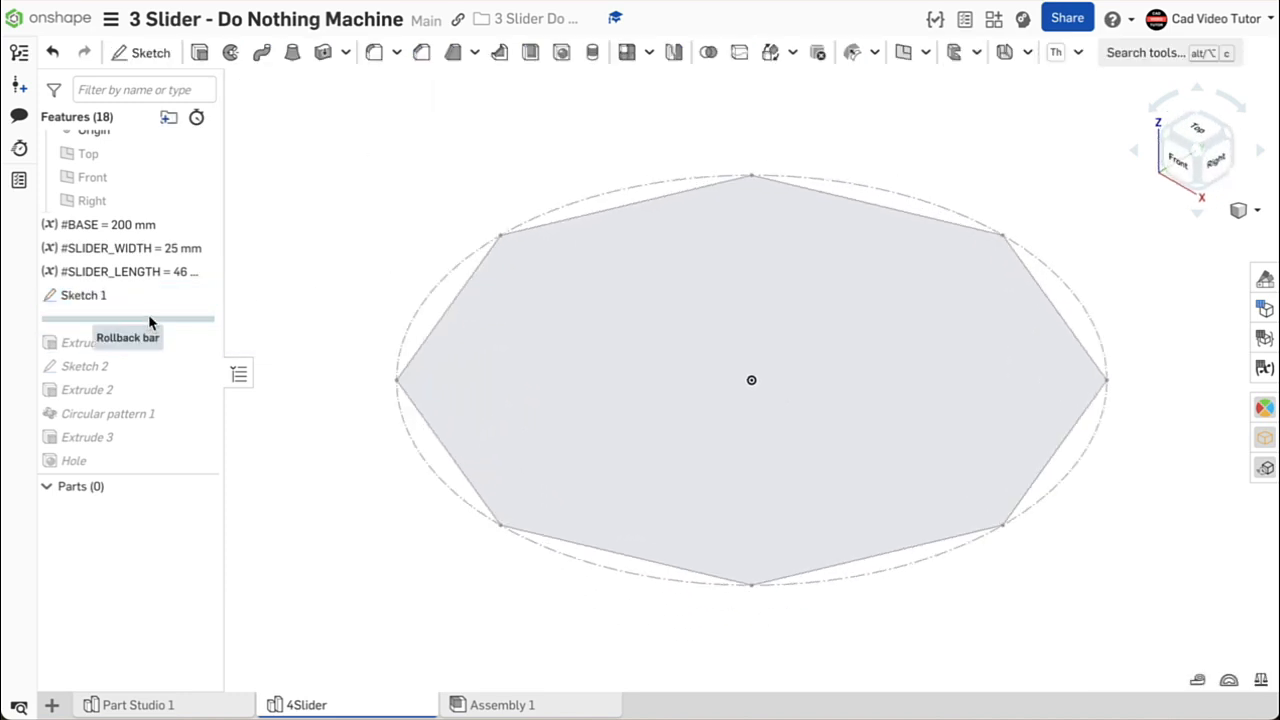
left_click_drag(149, 317, 159, 445)
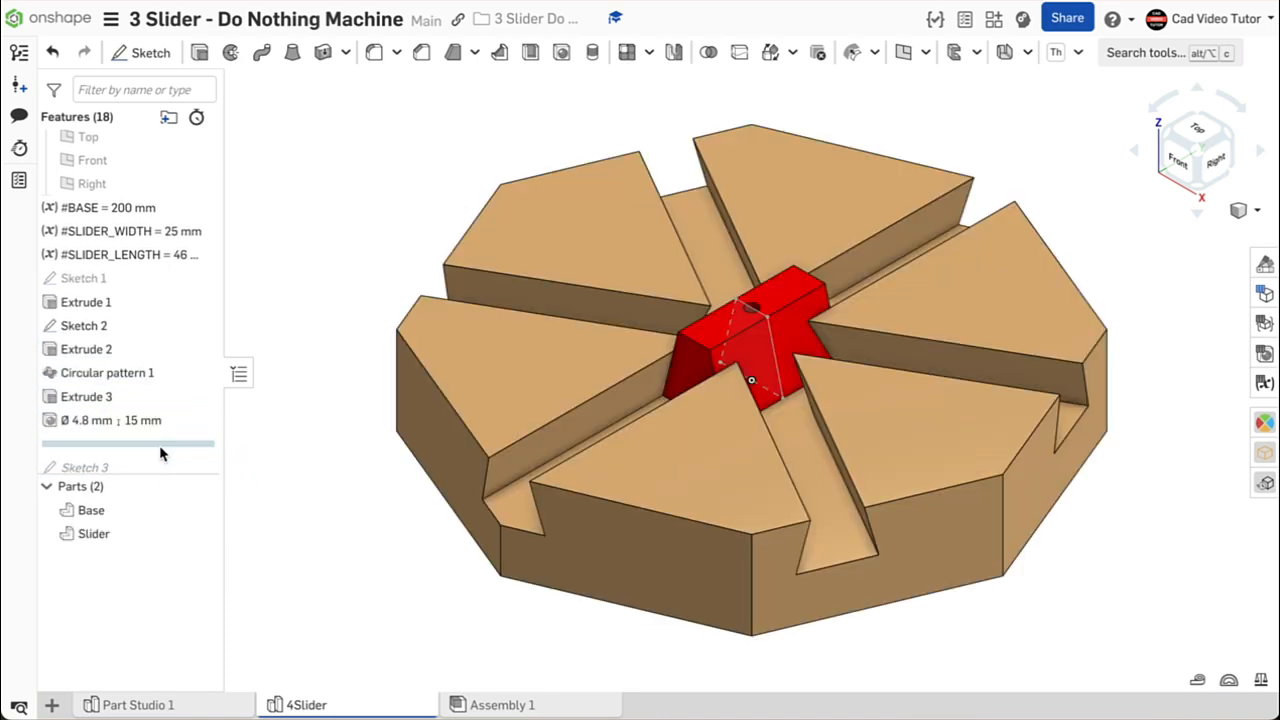
double_click(145, 373)
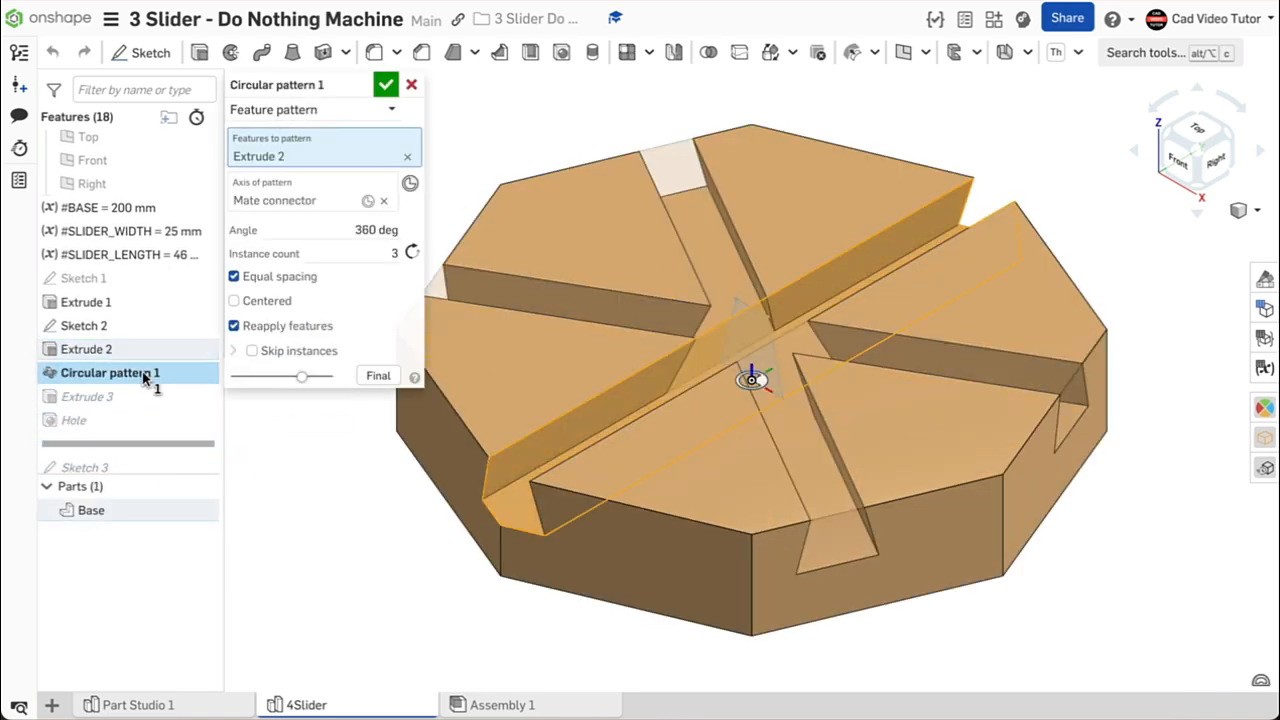
left_click(377, 252)
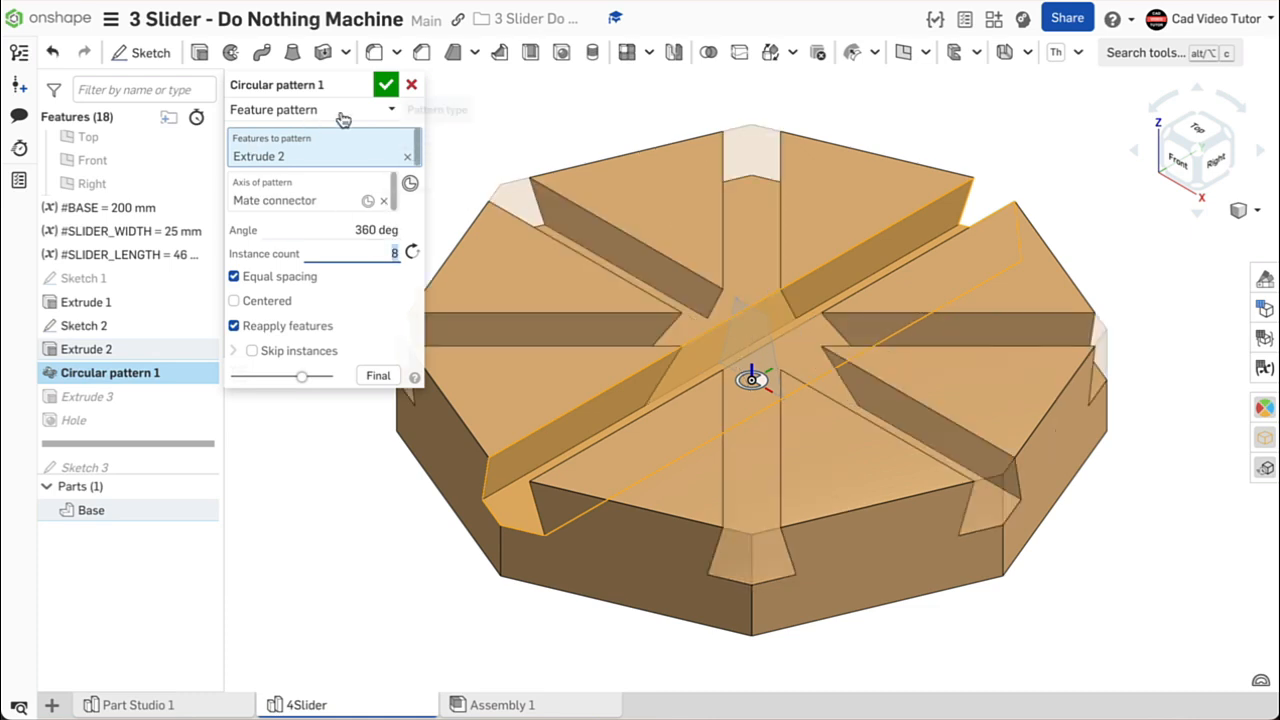
left_click(385, 85)
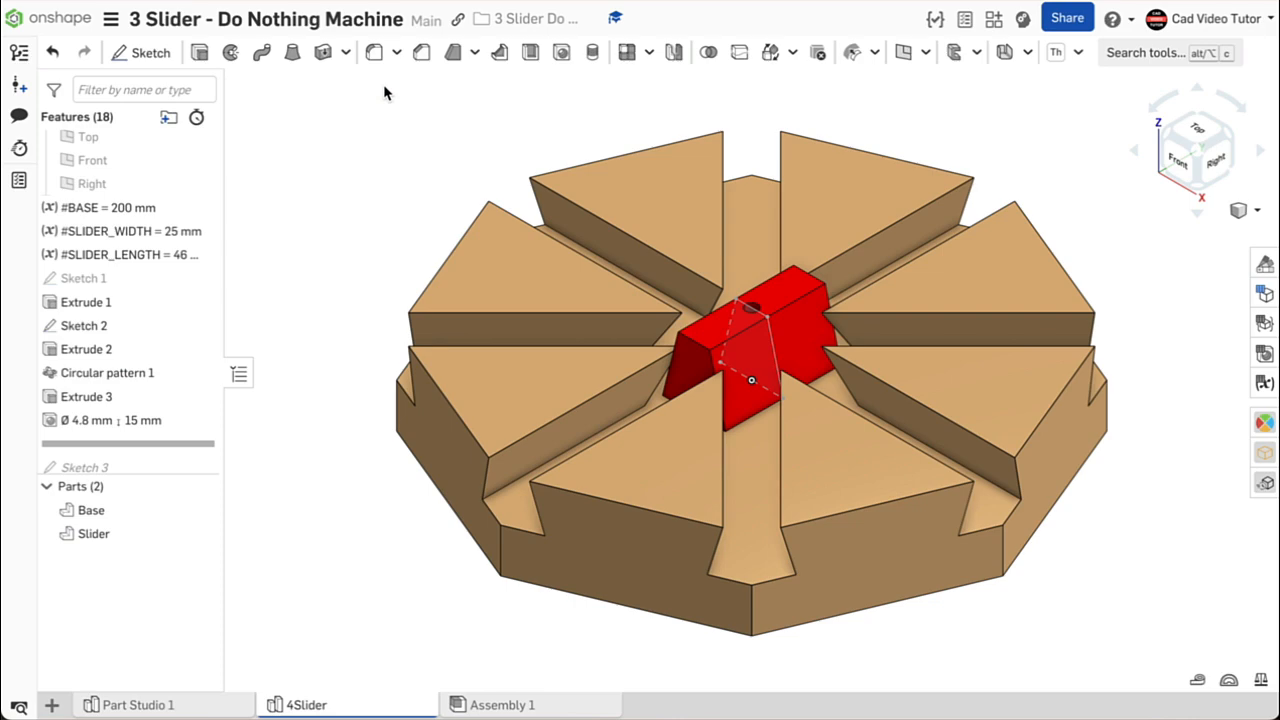
Set the SLIDER_LENGTH variable to 50 mm in the 4Slider studio and preview the final result
mouse_move(515, 538)
right_mouse_down()
mouse_move(480, 531)
mouse_move(477, 591)
mouse_move(471, 543)
mouse_move(515, 545)
right_mouse_up()
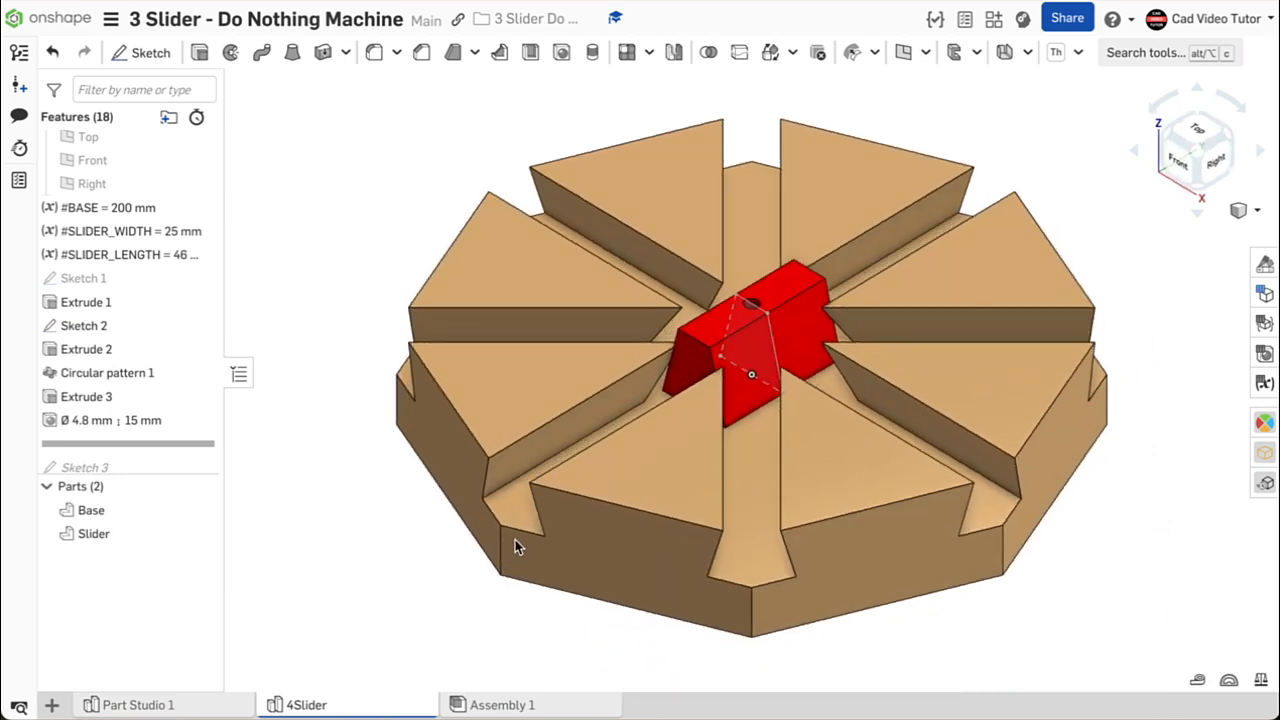
double_click(155, 256)
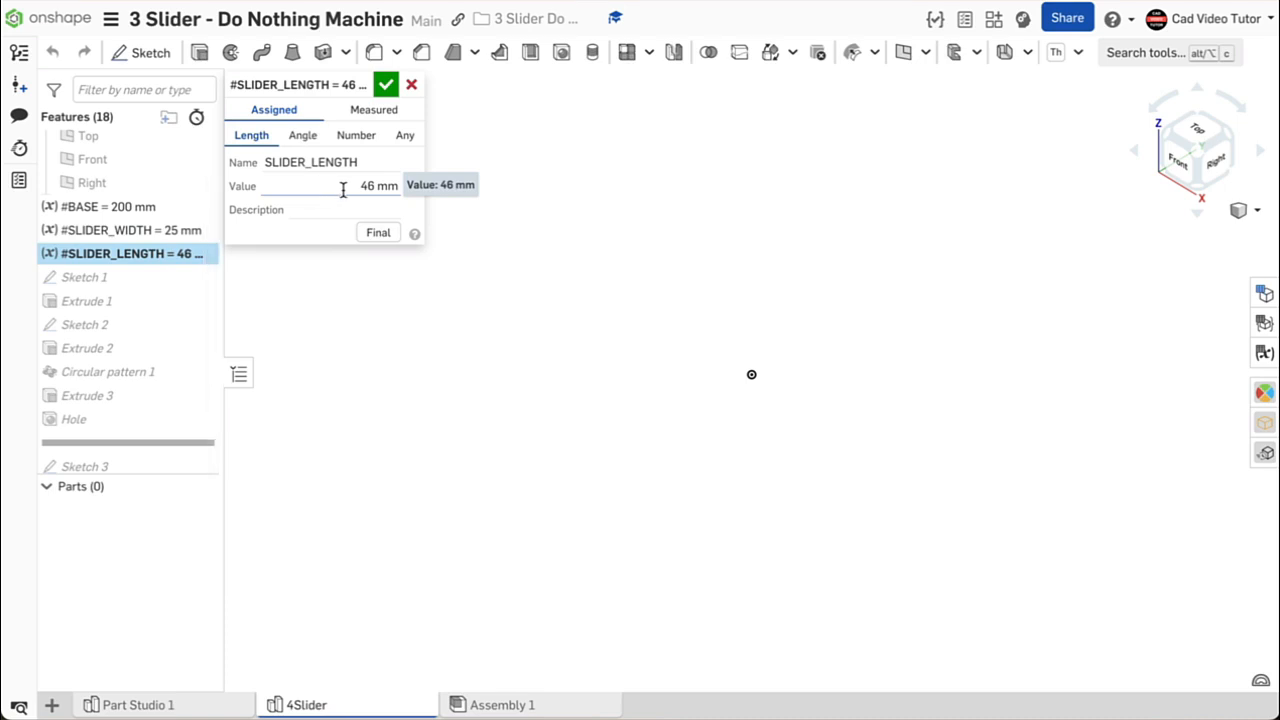
left_click(344, 190)
type("50")
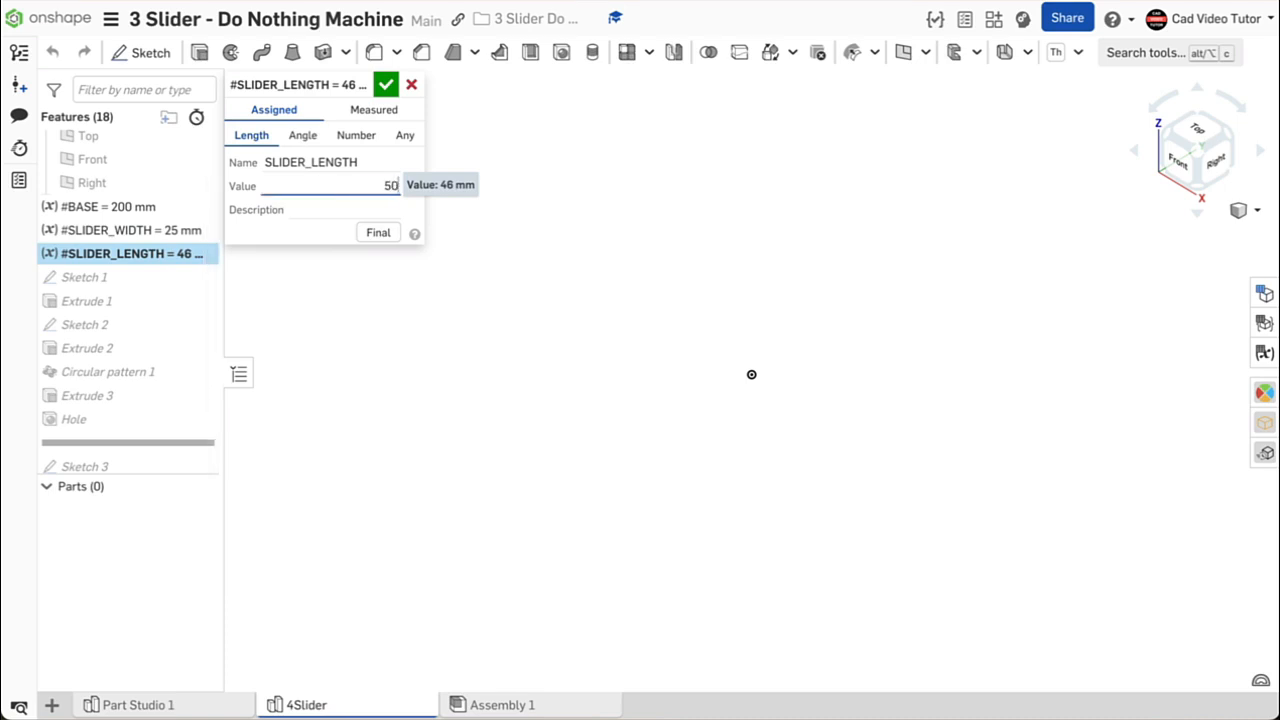
key("Return")
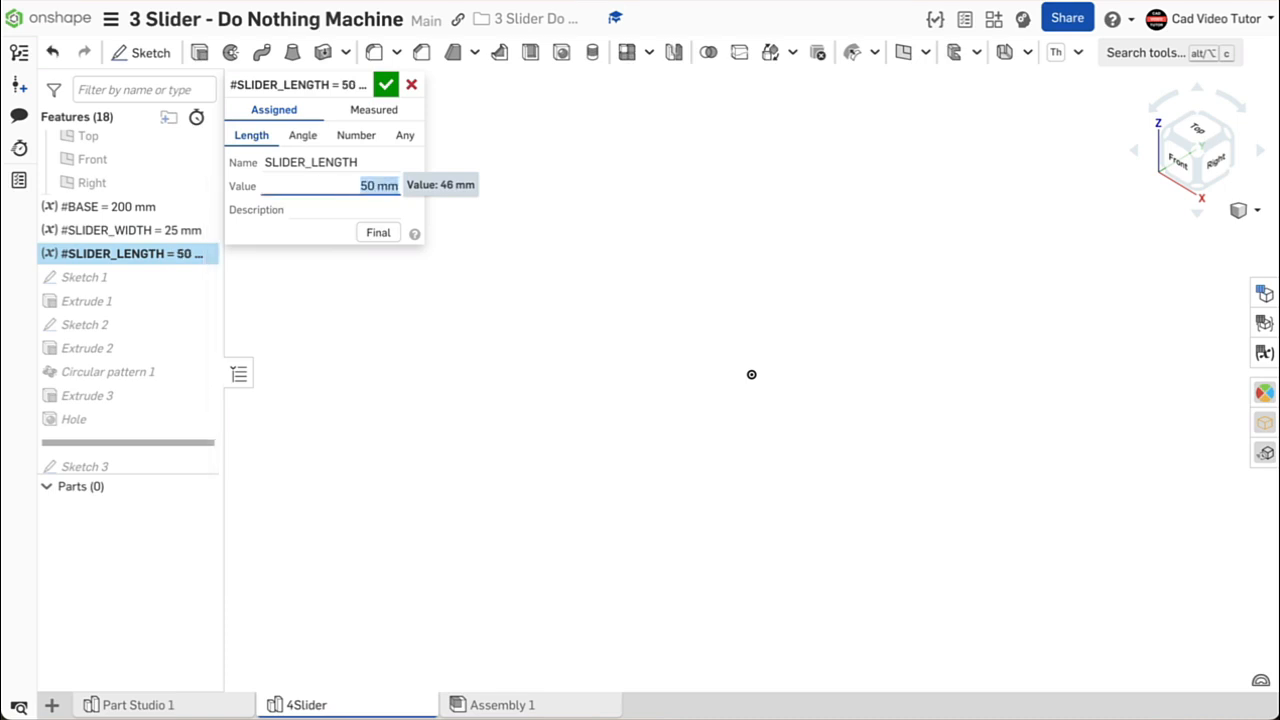
left_click(380, 234)
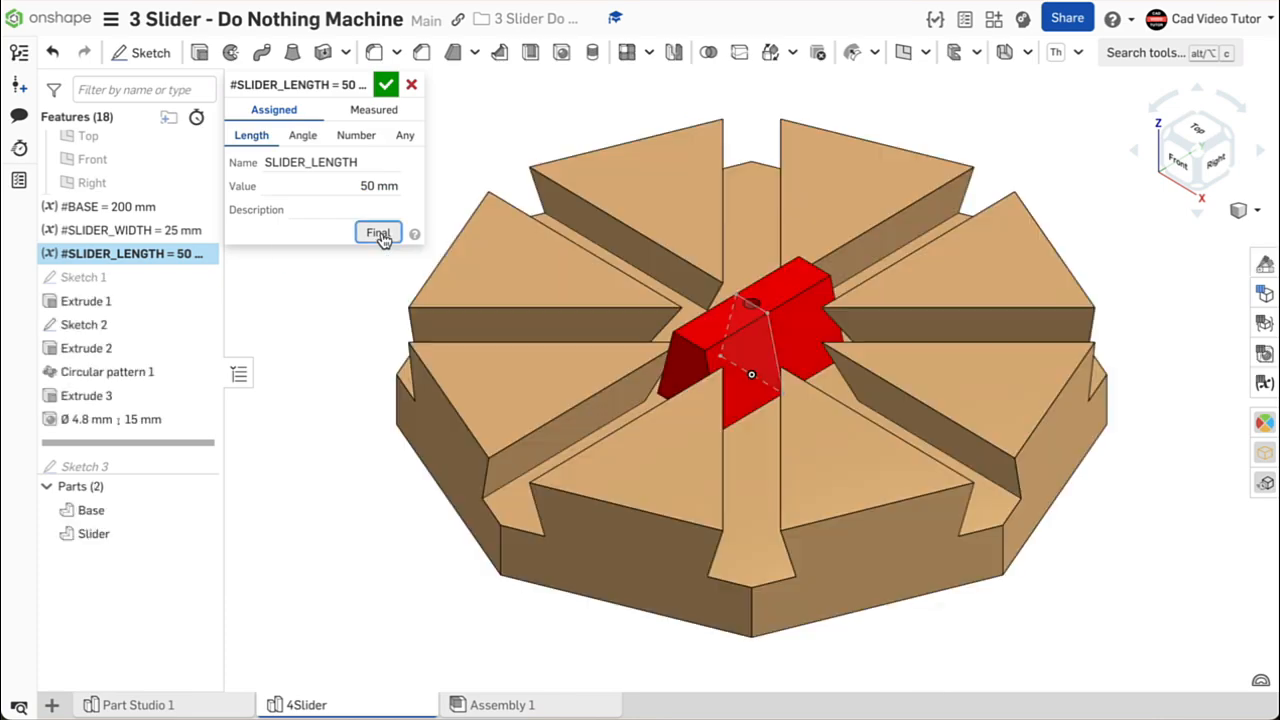
left_click(391, 89)
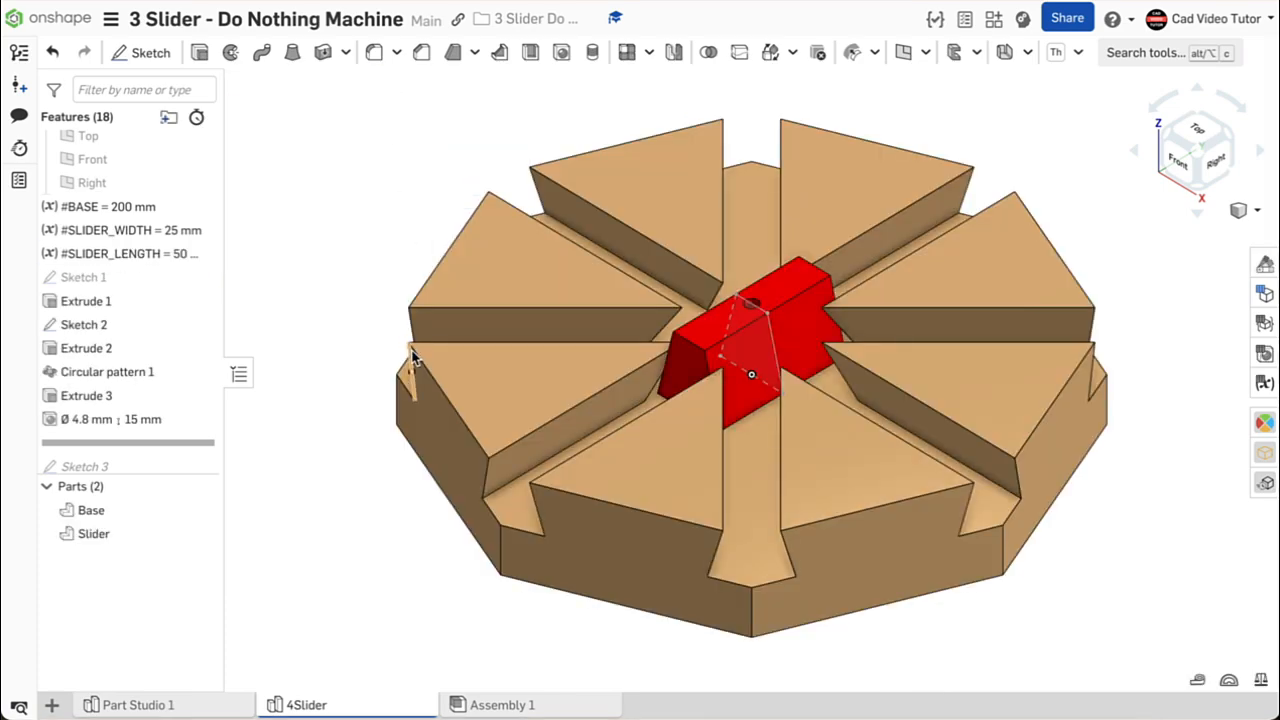
Delete the handle features Sketch 3, Extrude 4, Fillet 1 and Fillet 2 from the 4Slider studio
mouse_move(412, 351)
right_mouse_down()
mouse_move(391, 347)
mouse_move(375, 366)
mouse_move(416, 358)
right_mouse_up()
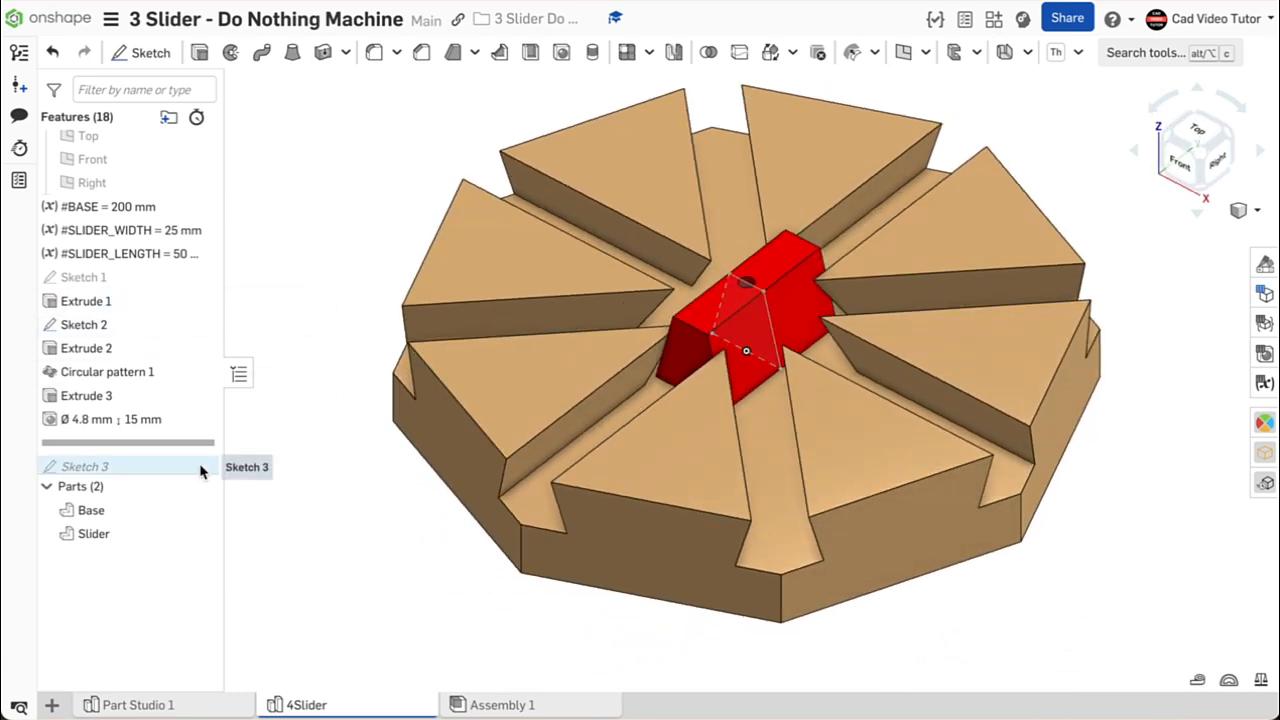
scroll(195, 449, "down", 1)
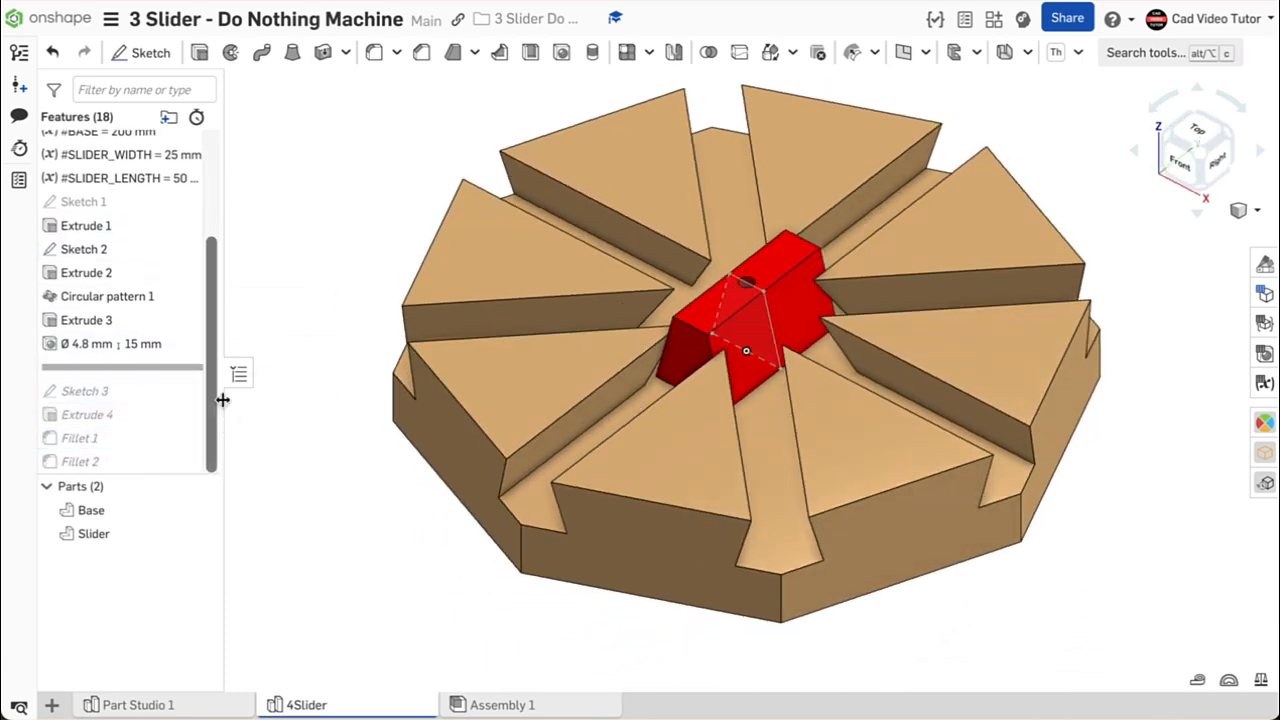
left_click(134, 393)
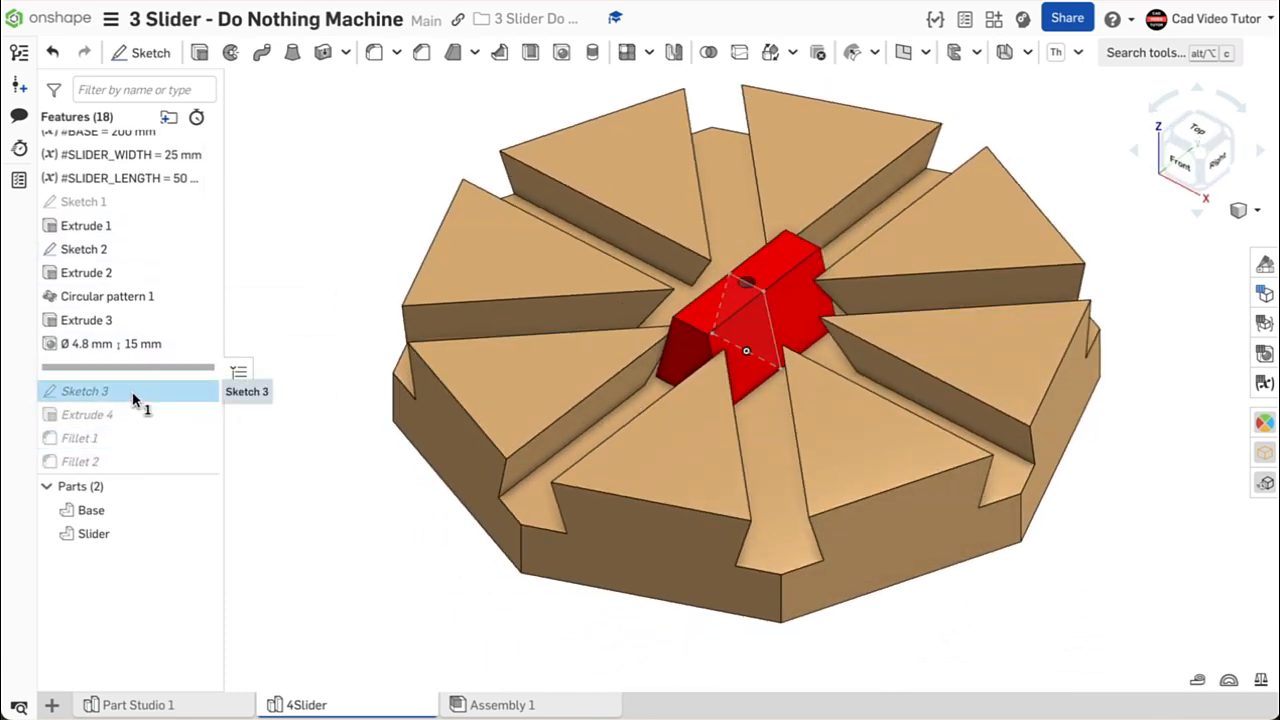
left_click(137, 465, "shift")
right_click(138, 468)
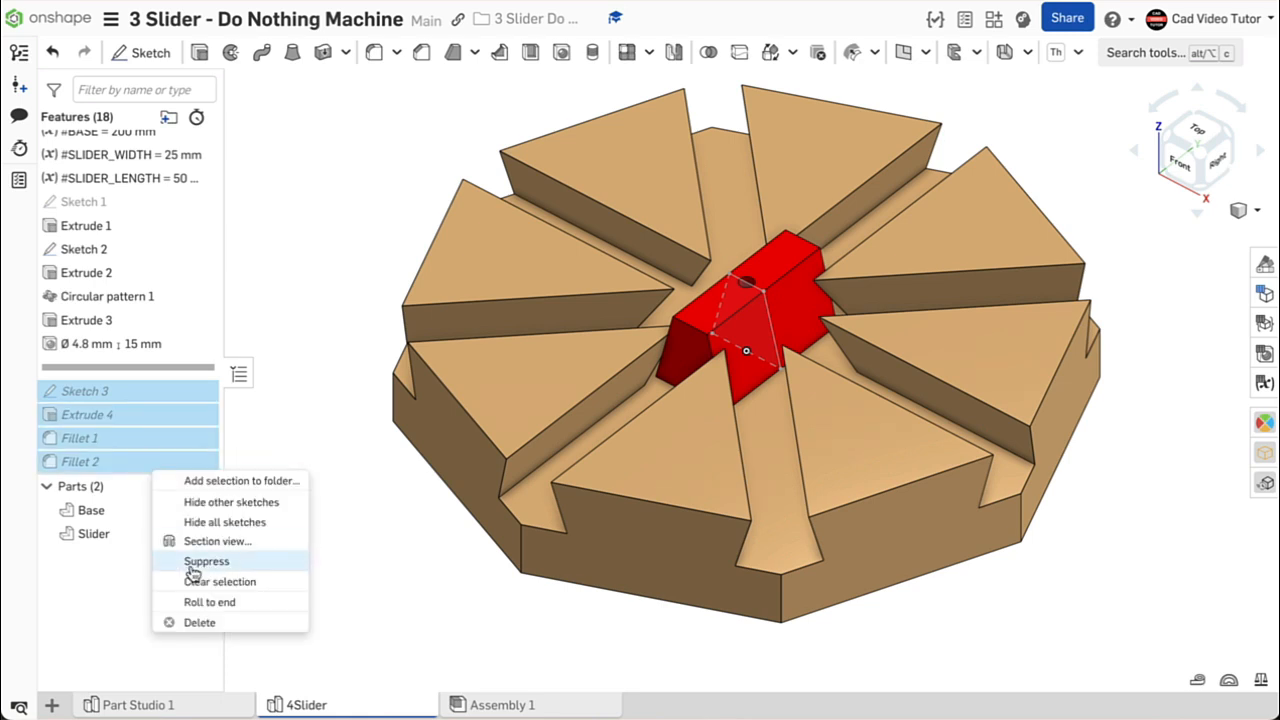
left_click(190, 621)
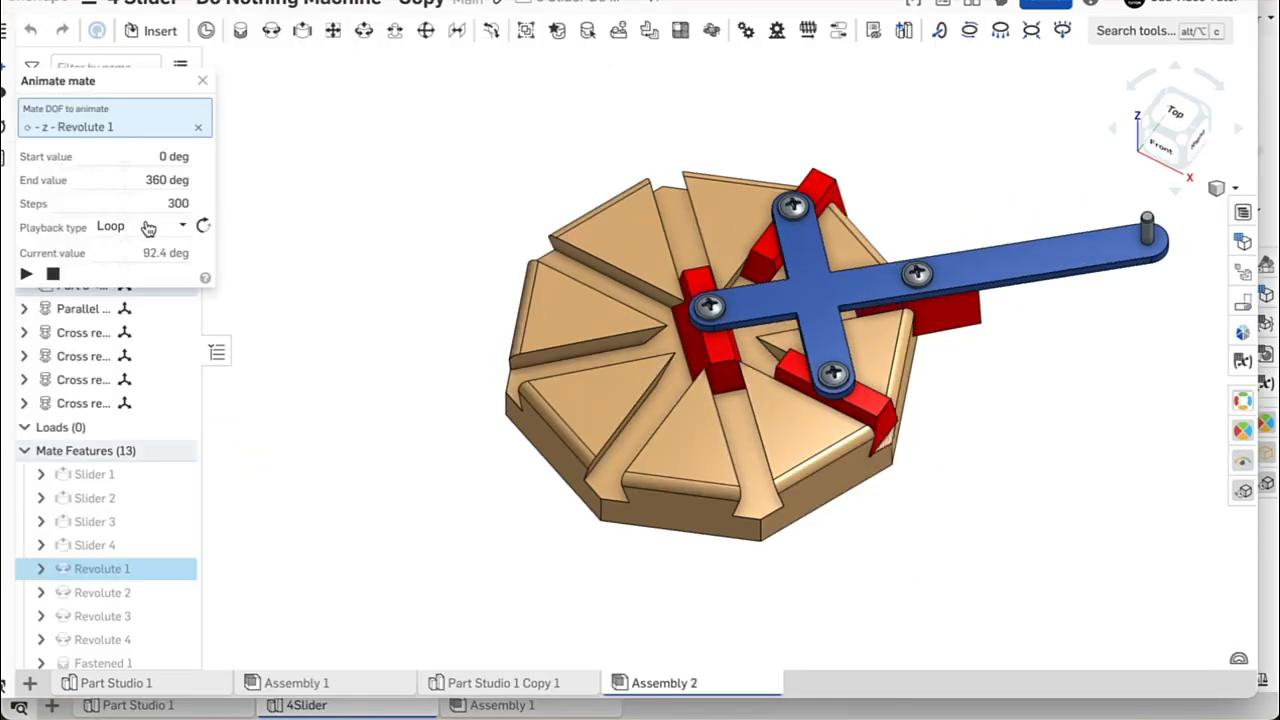